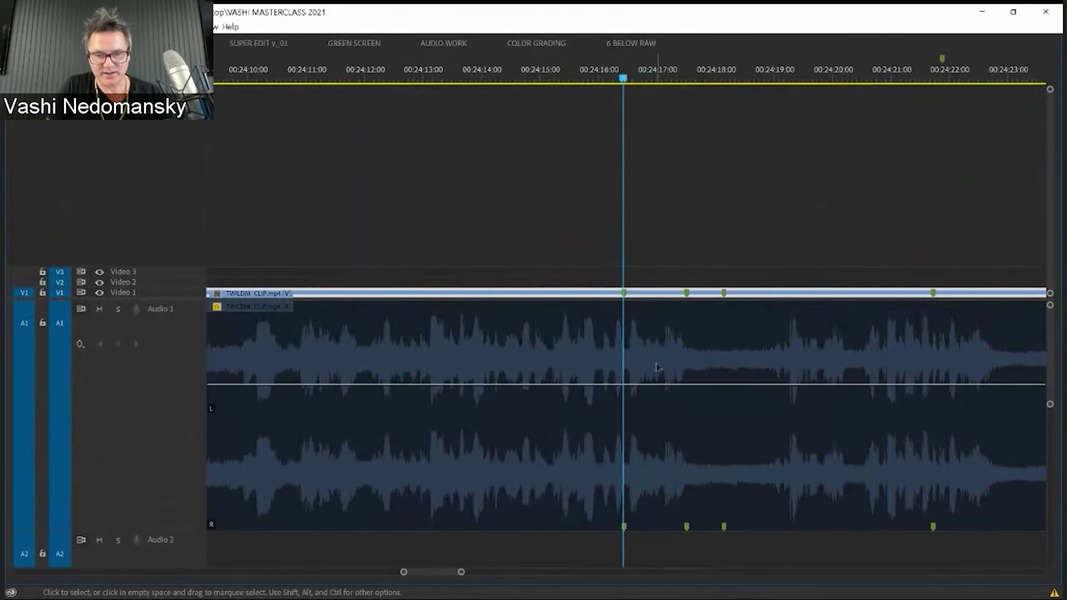
# - Minimize all track heights and zoom the timeline out to show the entire VASHI_2021_ADOBE sequence
pyautogui.hotkey('shift', '-')
pyautogui.press('-')
pyautogui.press('-')
pyautogui.press('-')
pyautogui.press('-')
pyautogui.press('-')
pyautogui.press('-')
pyautogui.press('-')
pyautogui.press('-')
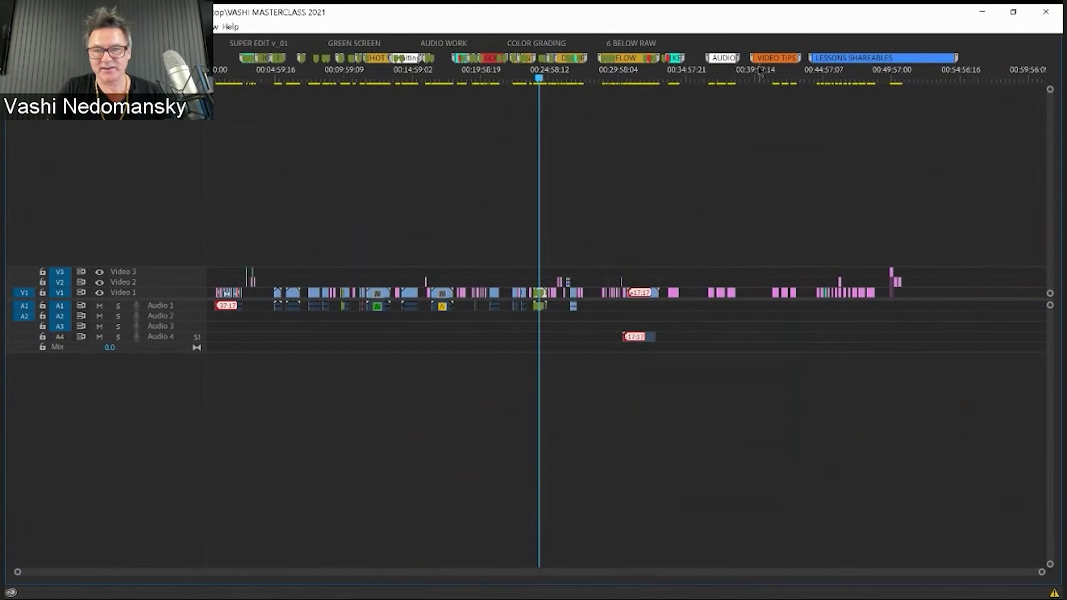
# - Move the playhead to the keyboard shortcuts slide at 00:33:41:11, view it in the maximized Program Monitor, and restore the layout
pyautogui.click(669, 76)
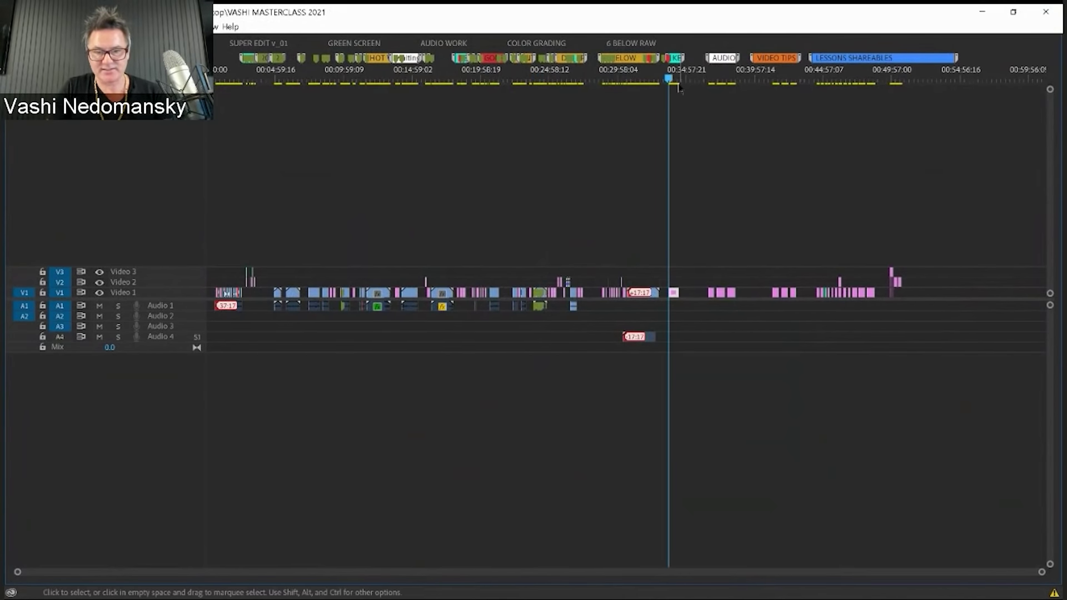
pyautogui.press('`')
pyautogui.press('`')
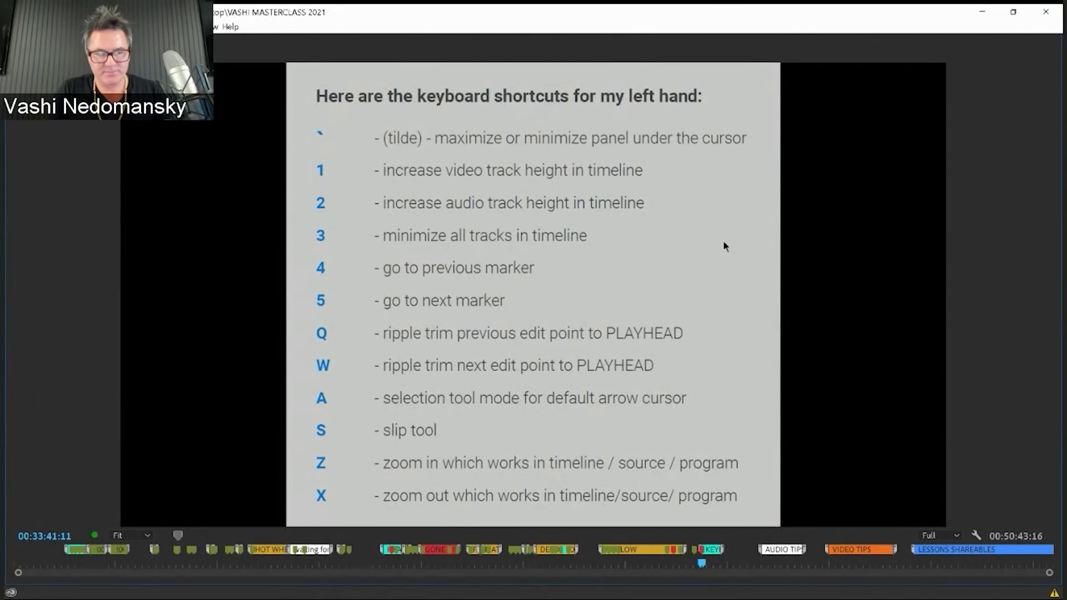
pyautogui.press('`')
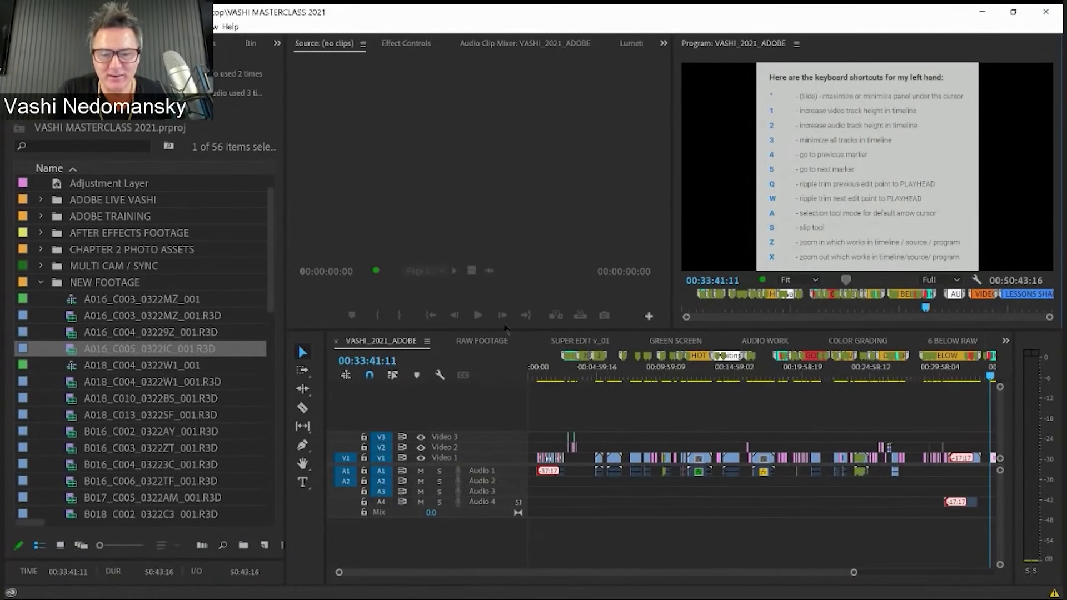
# - Enlarge the timeline area, collapse the NEW FOOTAGE bin in the project list, and open that bin on its own
pyautogui.moveTo(517, 329); pyautogui.dragTo(518, 291)
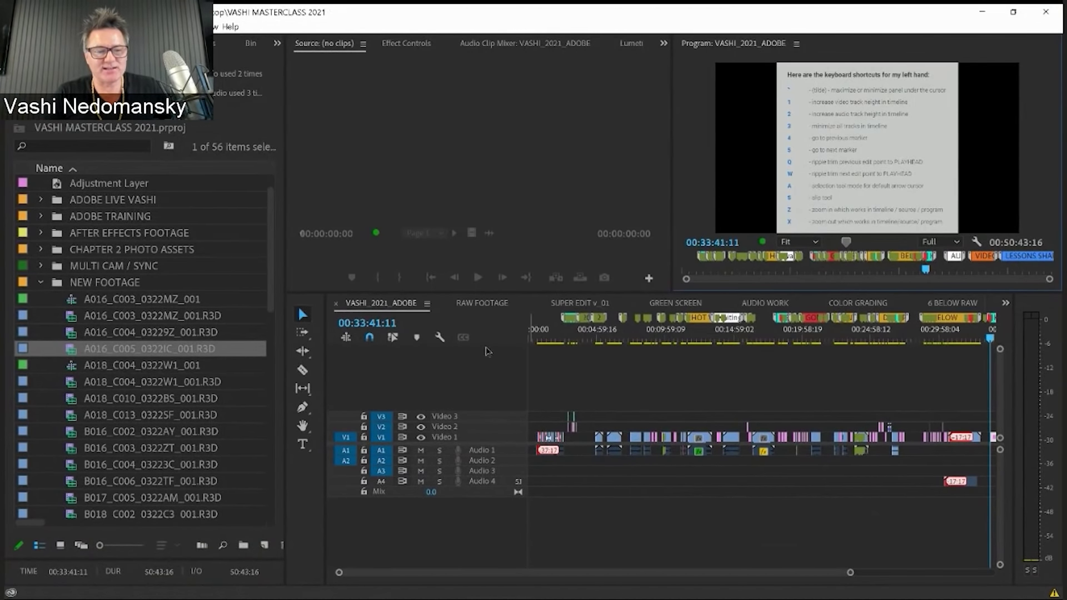
pyautogui.click(41, 282)
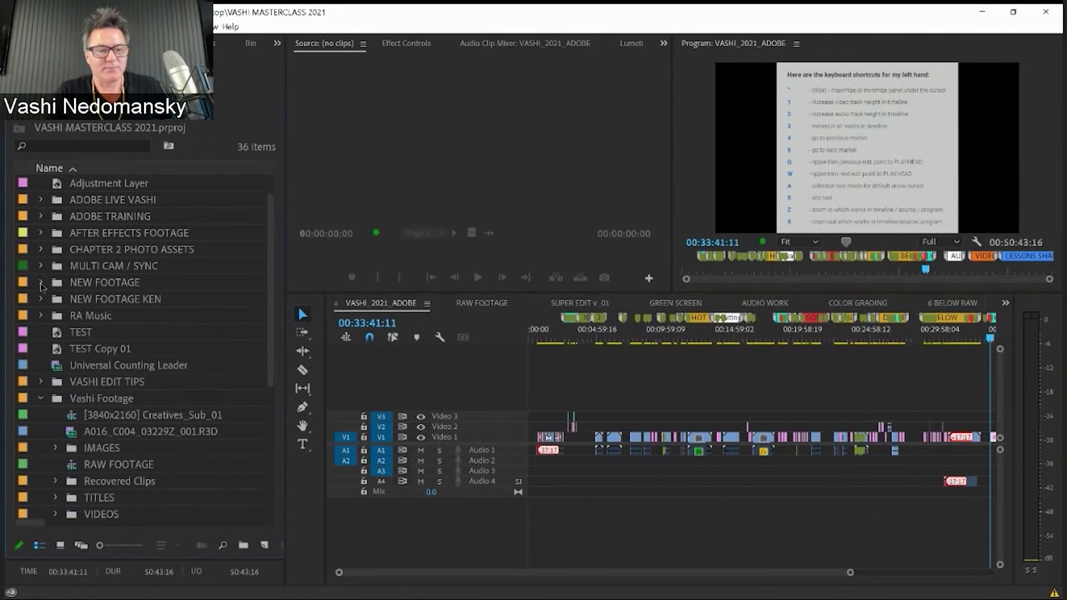
pyautogui.click(112, 304)
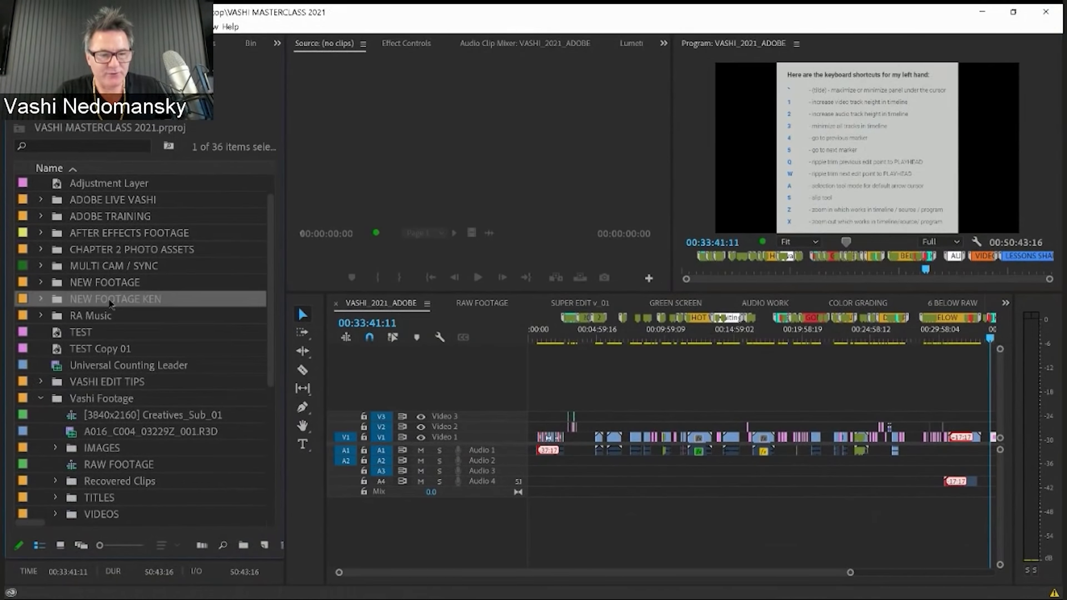
pyautogui.click(59, 284)
pyautogui.doubleClick(59, 284)
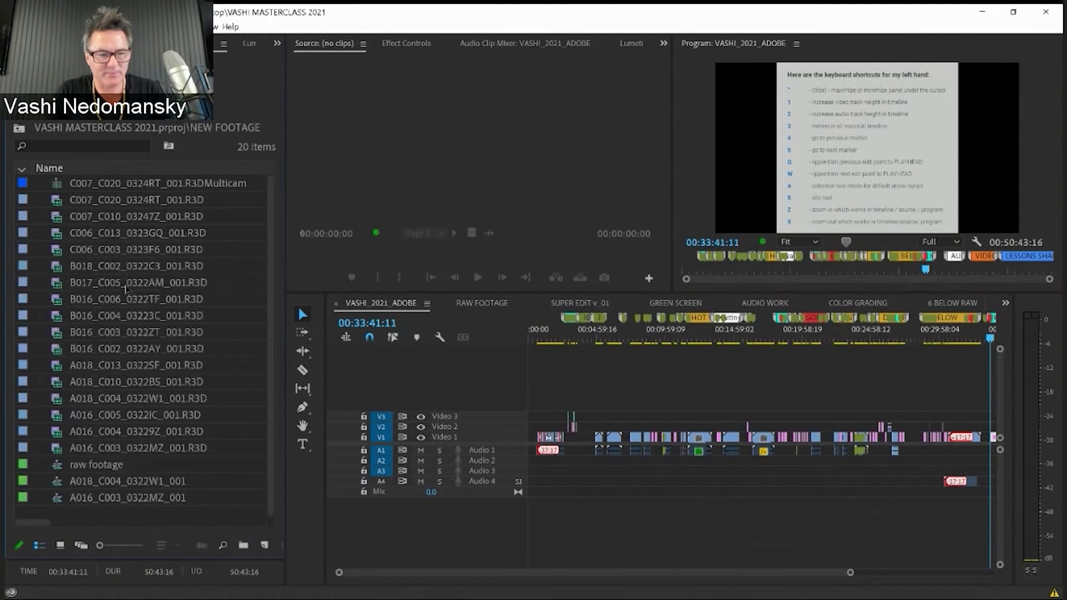
# - Maximize the NEW FOOTAGE bin, display its clips as enlarged thumbnails, and select clip B016_C006_0322TF_001.R3D for preview
pyautogui.press('`')
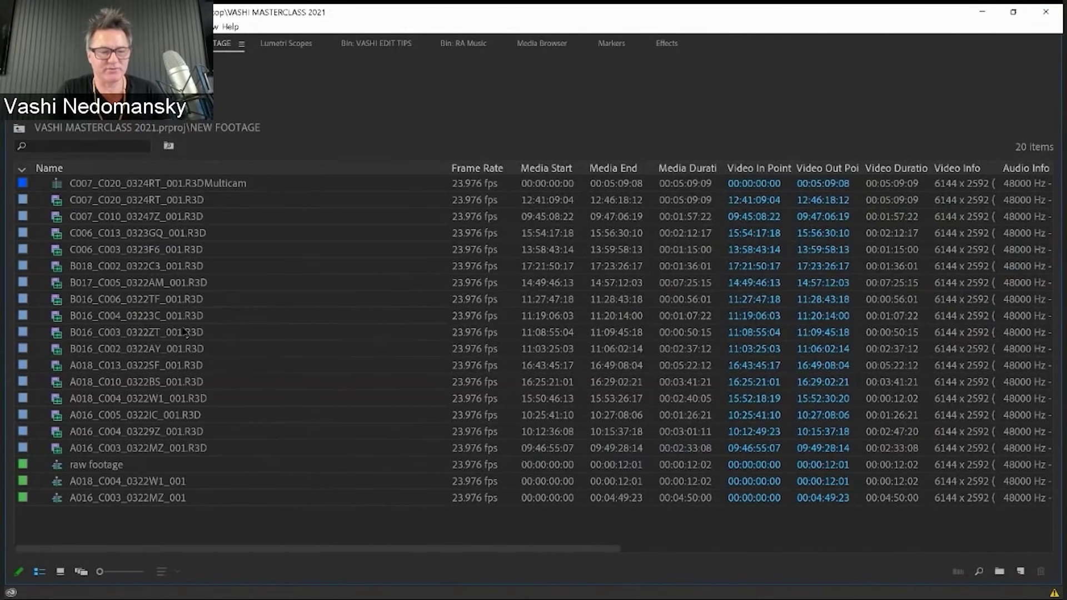
pyautogui.click(60, 571)
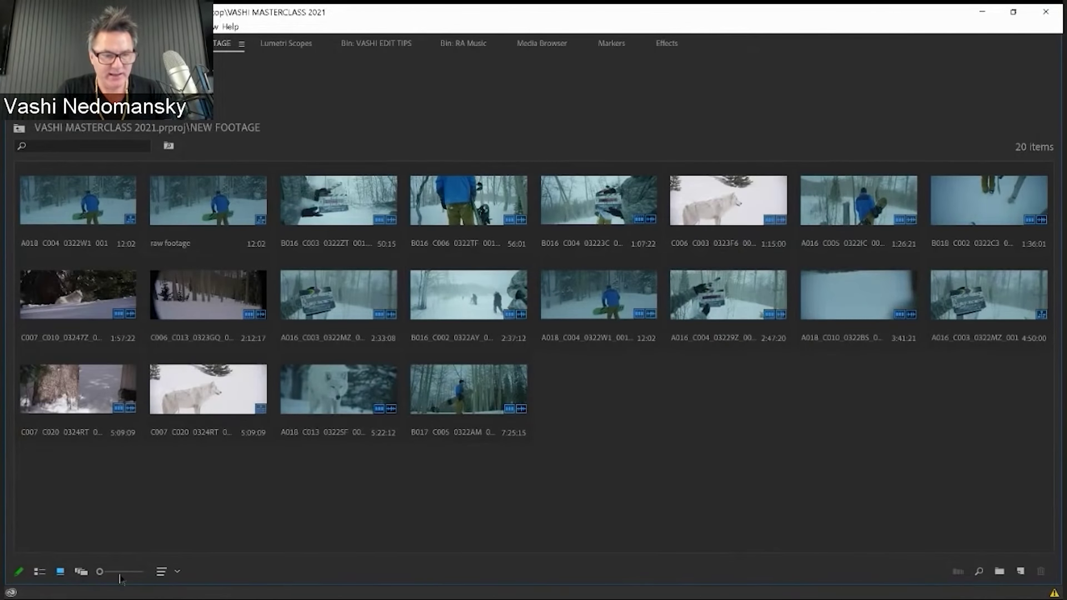
pyautogui.click(119, 574)
pyautogui.moveTo(119, 572); pyautogui.dragTo(115, 572)
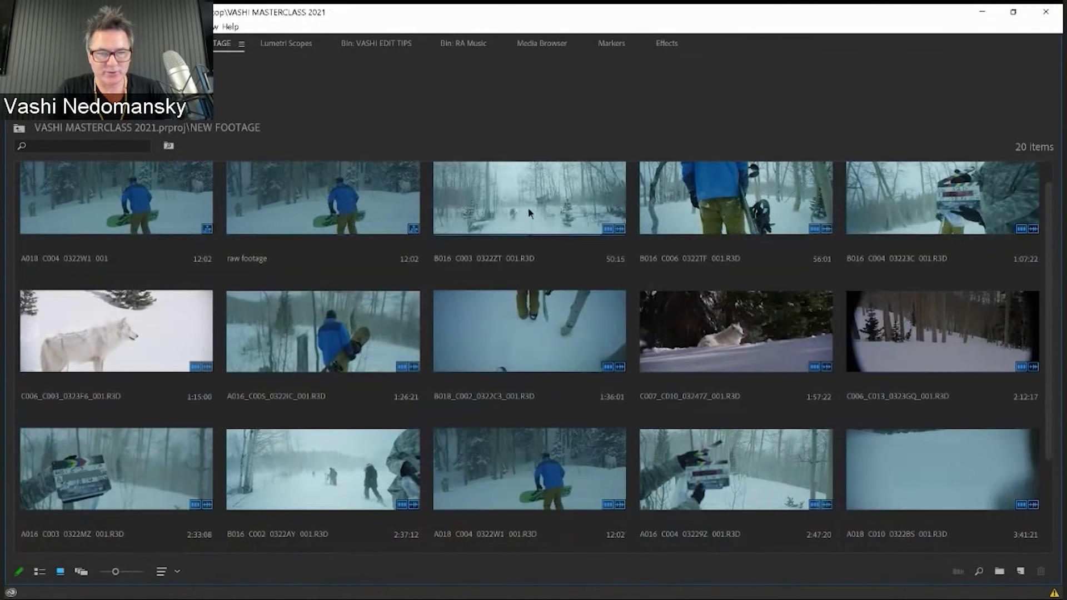
pyautogui.click(719, 216)
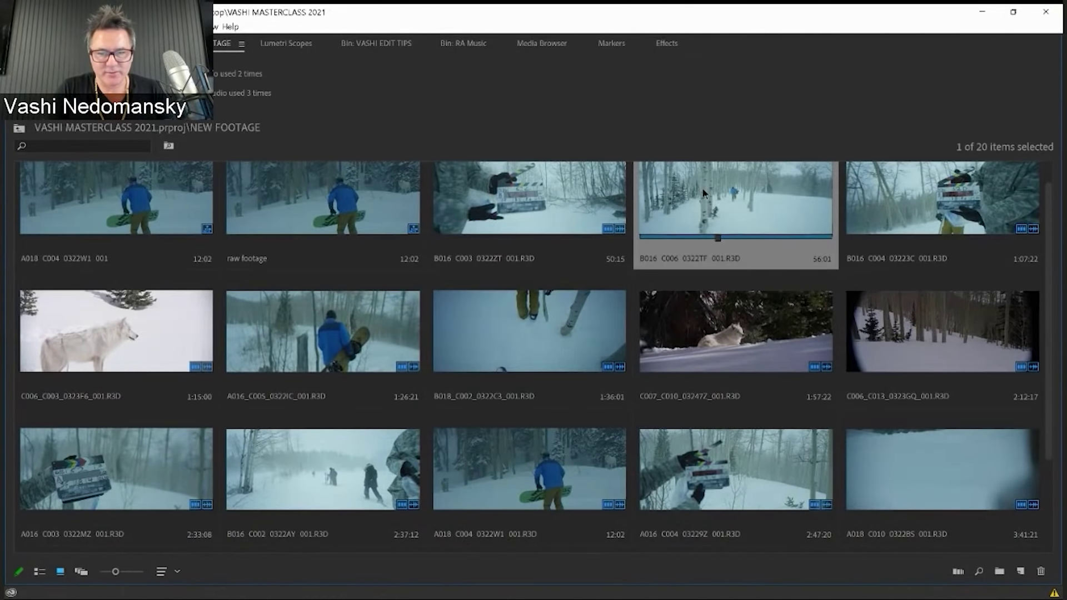
# - Switch the bin to Freeform view and move the group of four snow clips to the empty area at the far right
pyautogui.click(81, 572)
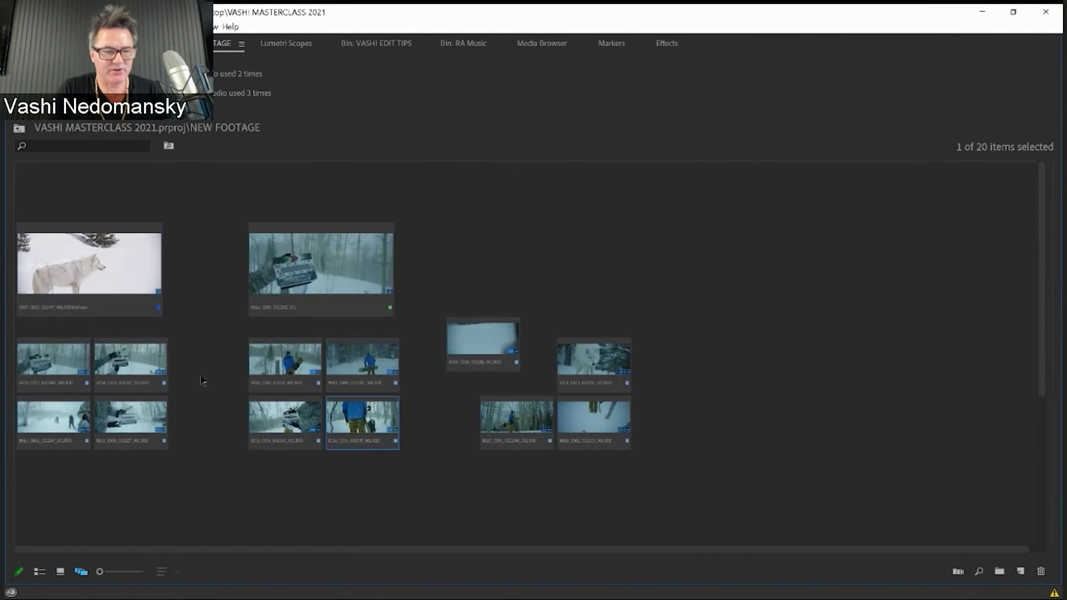
pyautogui.moveTo(452, 344); pyautogui.dragTo(481, 353)
pyautogui.moveTo(465, 287); pyautogui.dragTo(625, 442)
pyautogui.moveTo(578, 360); pyautogui.dragTo(967, 310)
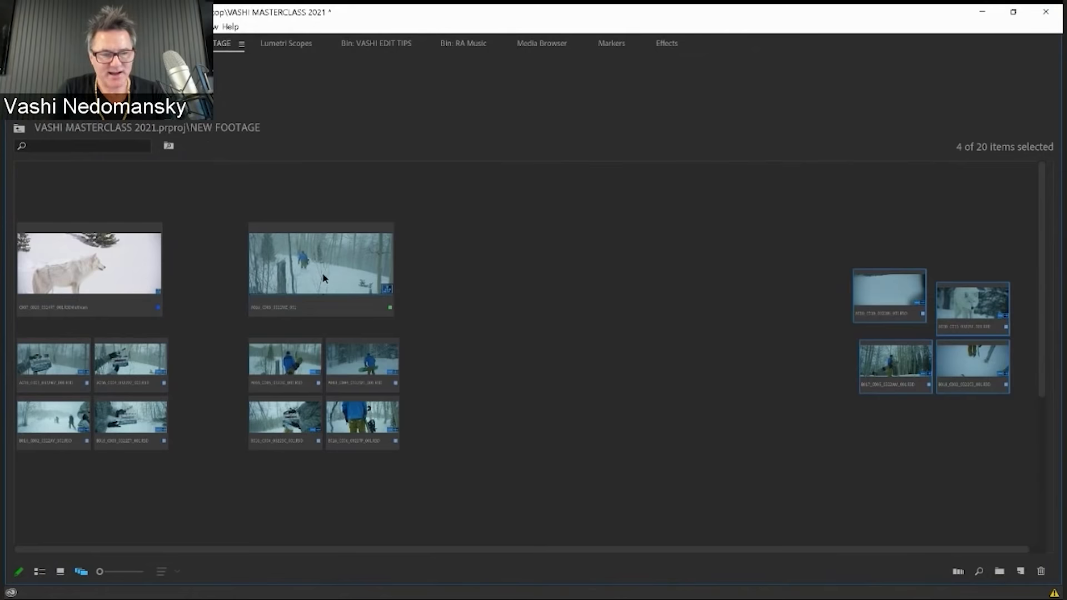
# - Restore the panel layout, load the C007_C020_0324RT_001.R3D Multicam clip in the Source Monitor, and go to 00:01:41:18
pyautogui.press('`')
pyautogui.click(120, 275)
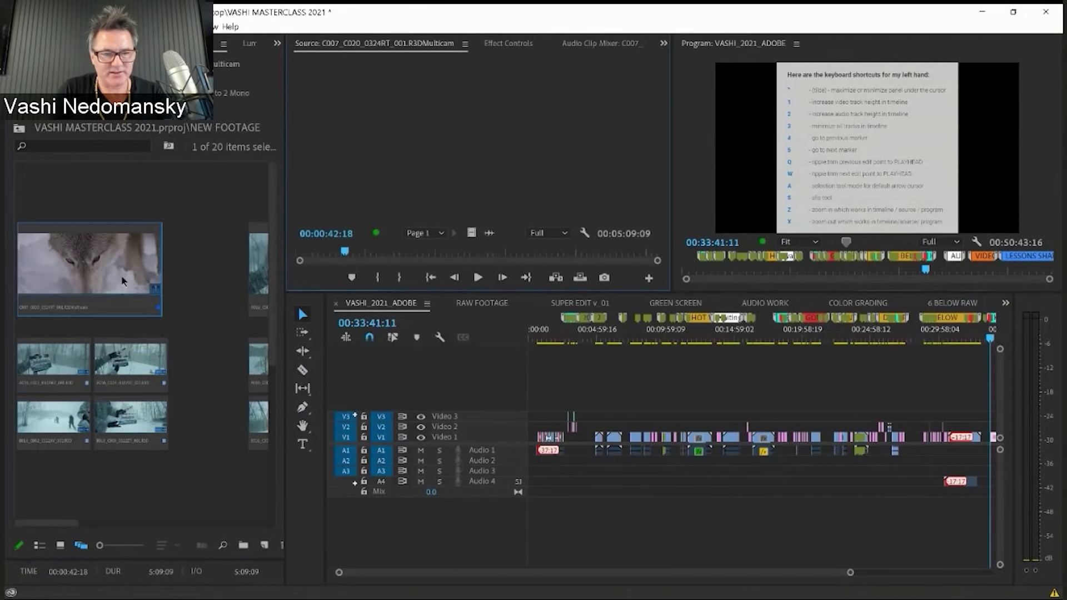
pyautogui.doubleClick(123, 281)
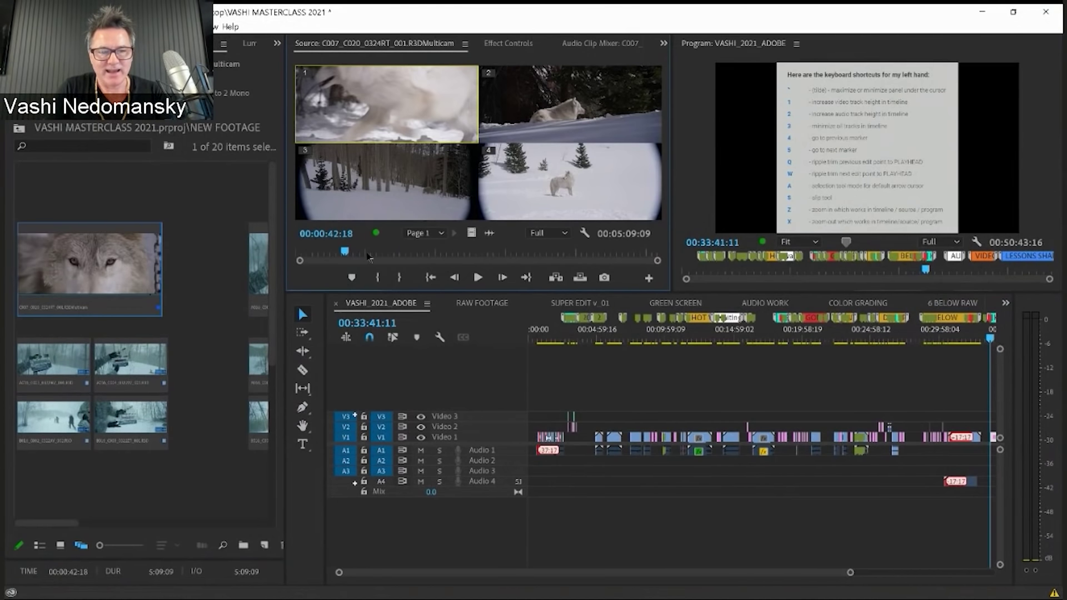
pyautogui.press('5')
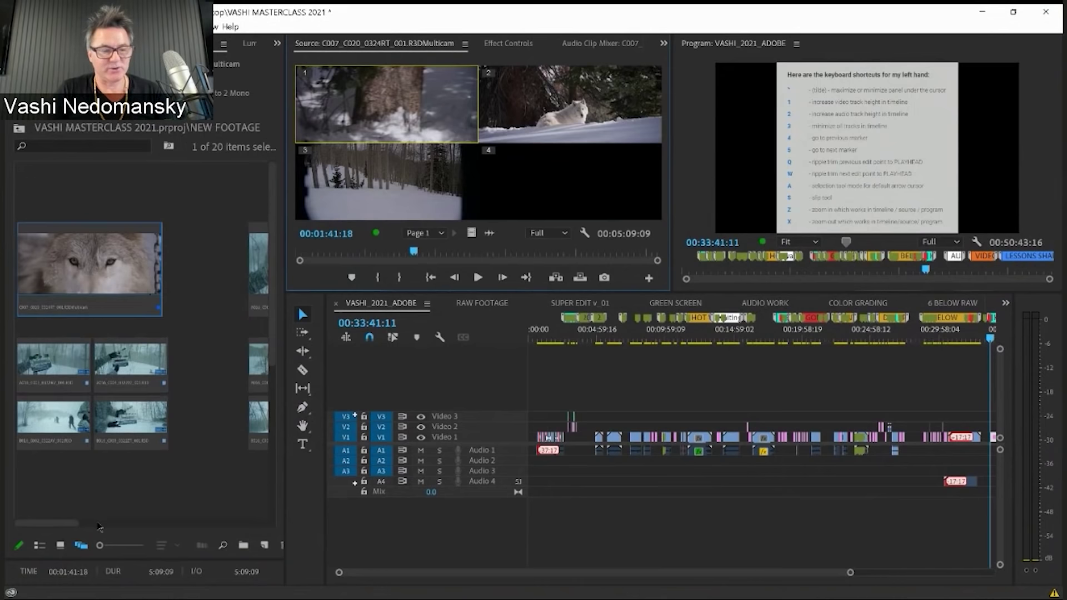
# - Show the NEW FOOTAGE bin as thumbnails and open the A018_C004_0322W1_001 sequence in the timeline
pyautogui.click(60, 545)
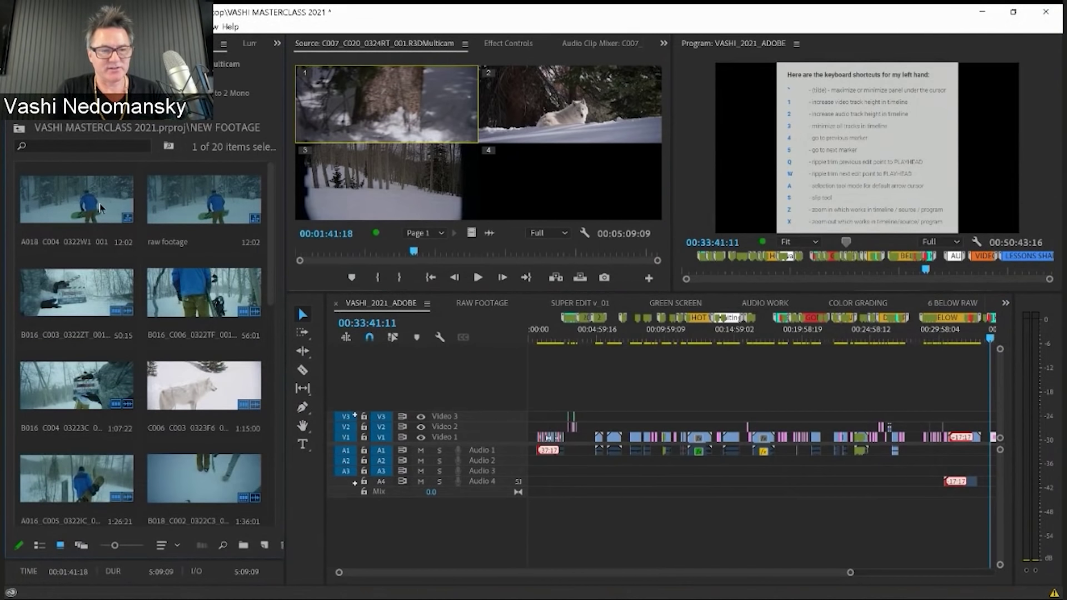
pyautogui.click(77, 199)
pyautogui.hotkey('ctrl', 'alt', 'n')
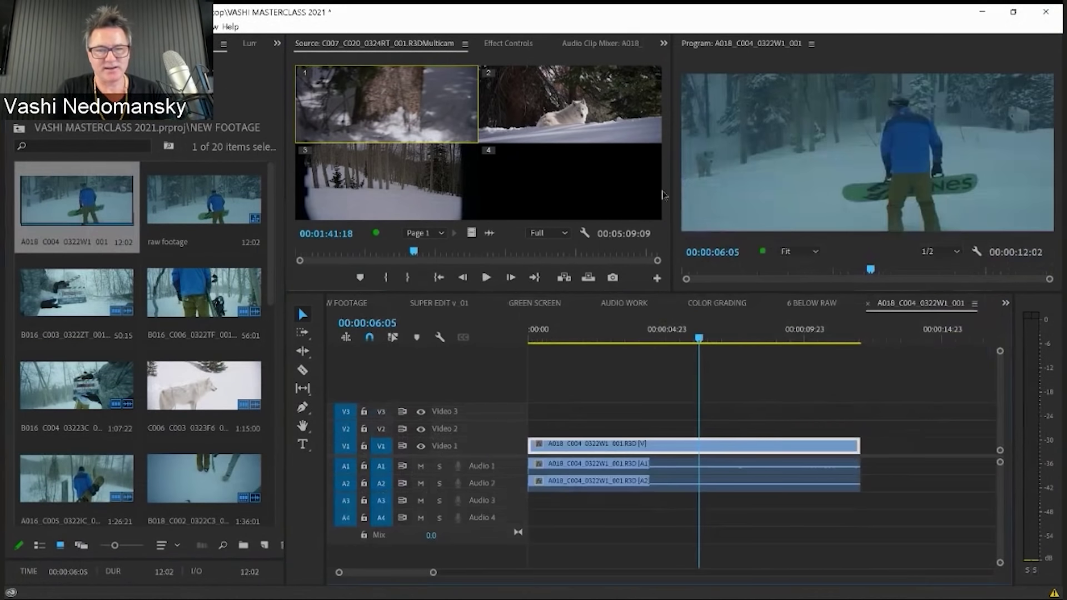
# - Load clip B016_C003_0322ZT_001.R3D in the Source Monitor and close the A018_C004_0322W1_001 sequence
pyautogui.doubleClick(65, 309)
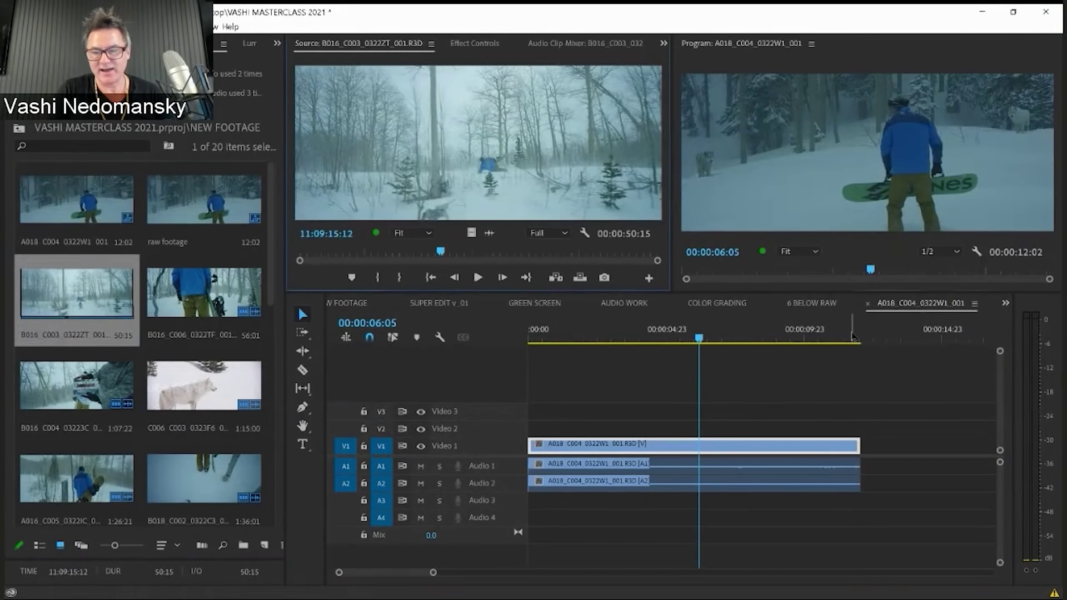
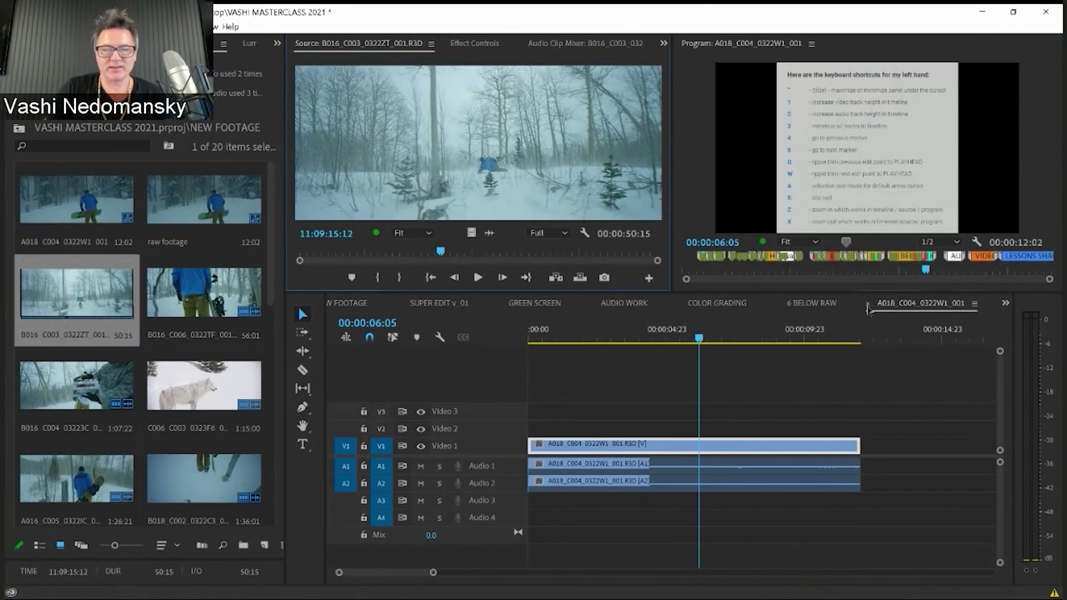
pyautogui.click(867, 305)
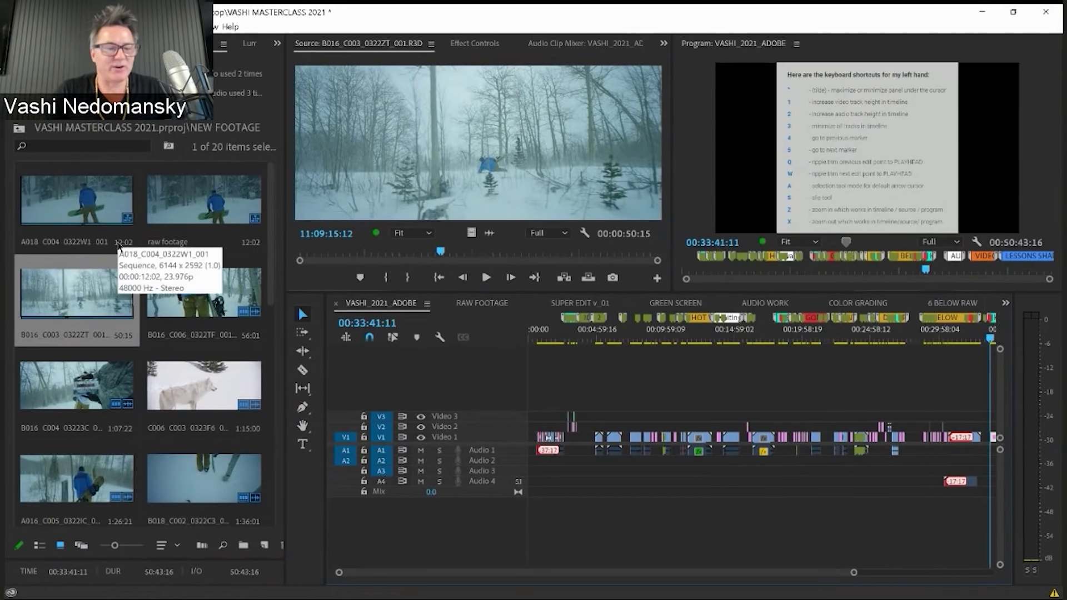
# - Open the RAW FOOTAGE sequence in an enlarged, maximized timeline and scrub the playhead to about 00:30:45
pyautogui.click(482, 304)
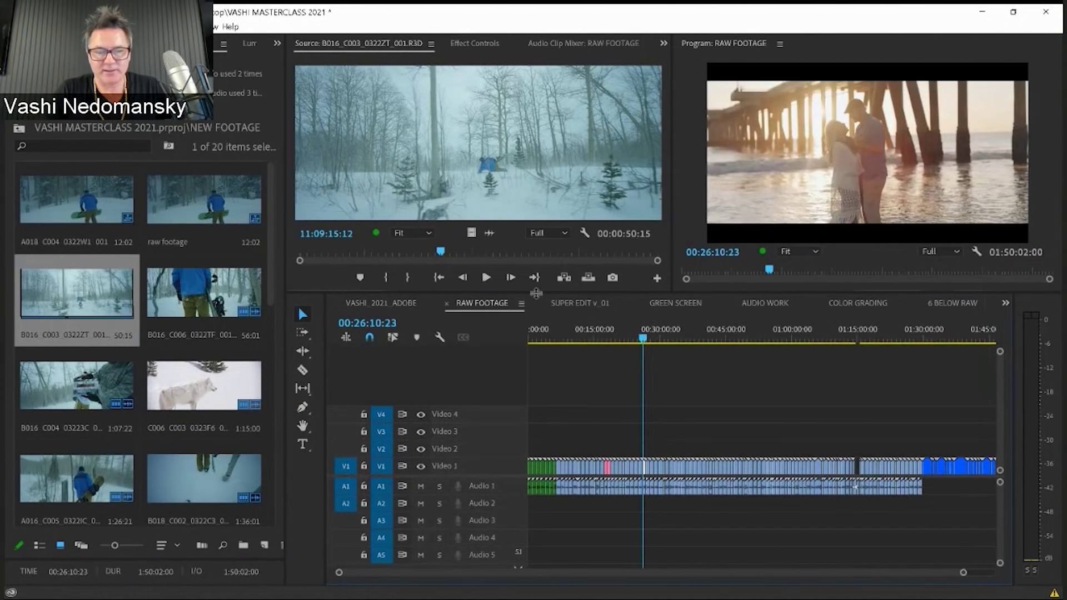
pyautogui.moveTo(536, 292); pyautogui.dragTo(536, 234)
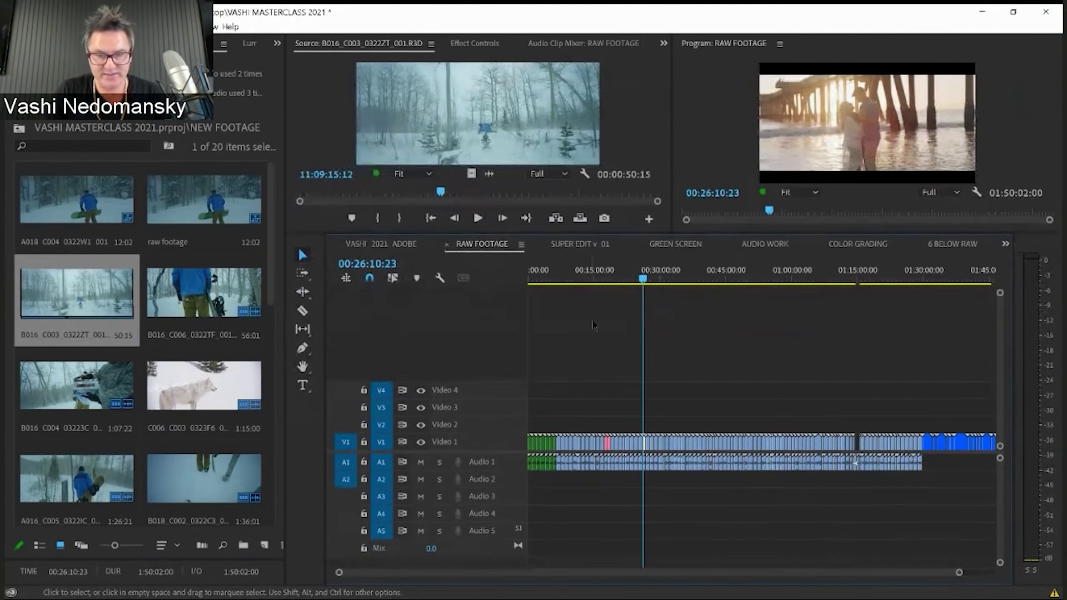
pyautogui.press('`')
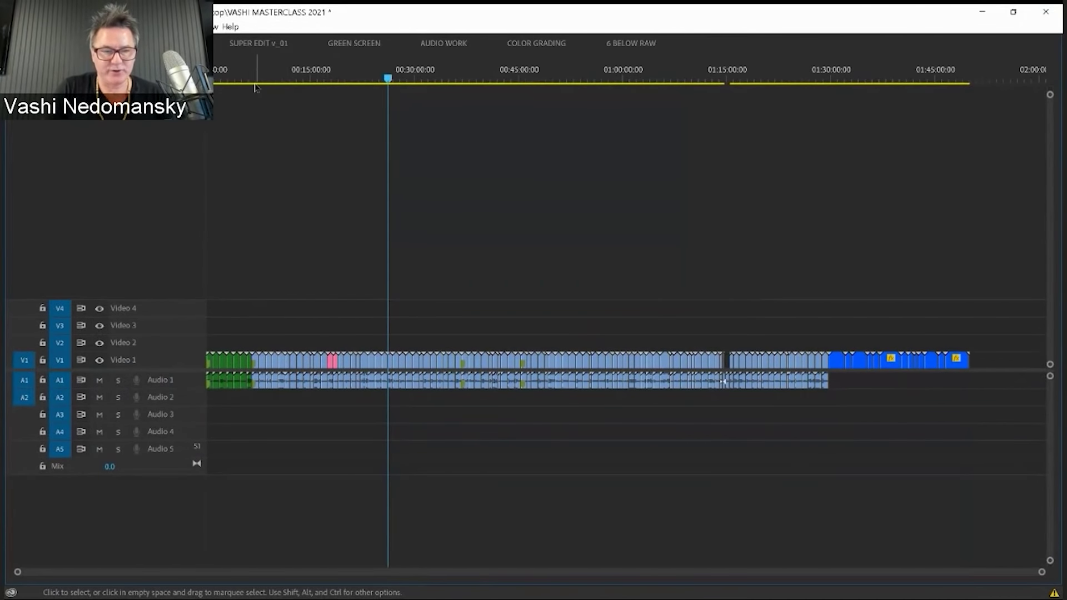
pyautogui.moveTo(261, 75); pyautogui.dragTo(421, 106)
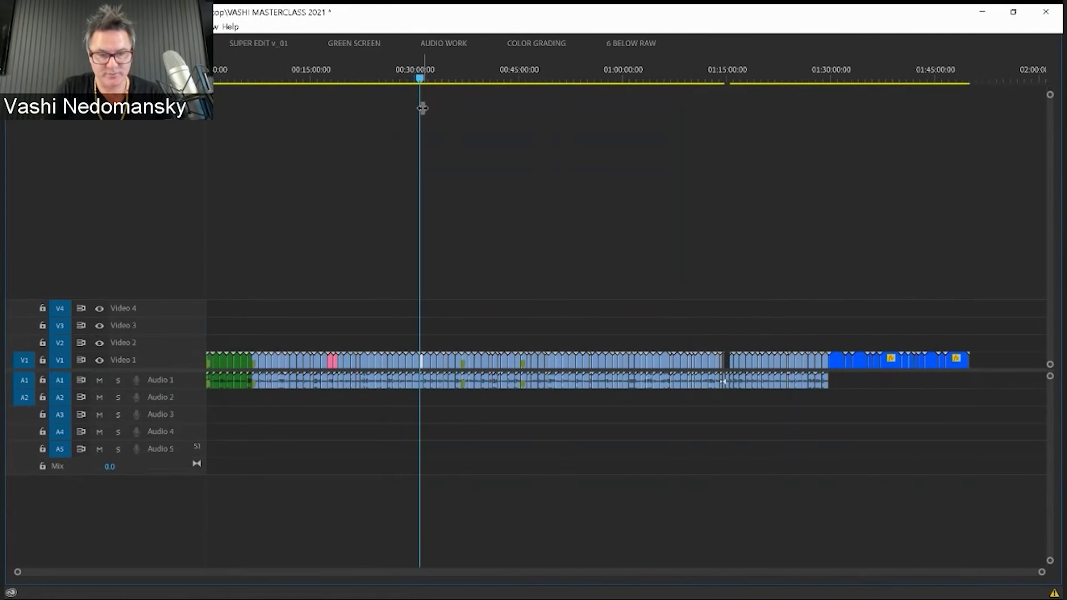
# - Zoom the timeline in around the playhead and increase the video track heights until the clip thumbnails show
pyautogui.press('=')
pyautogui.press('=')
pyautogui.press('=')
pyautogui.press('=')
pyautogui.press('=')
pyautogui.hotkey('ctrl', '=')
pyautogui.hotkey('ctrl', '=')
pyautogui.hotkey('ctrl', '=')
pyautogui.hotkey('ctrl', '=')
pyautogui.hotkey('ctrl', '=')
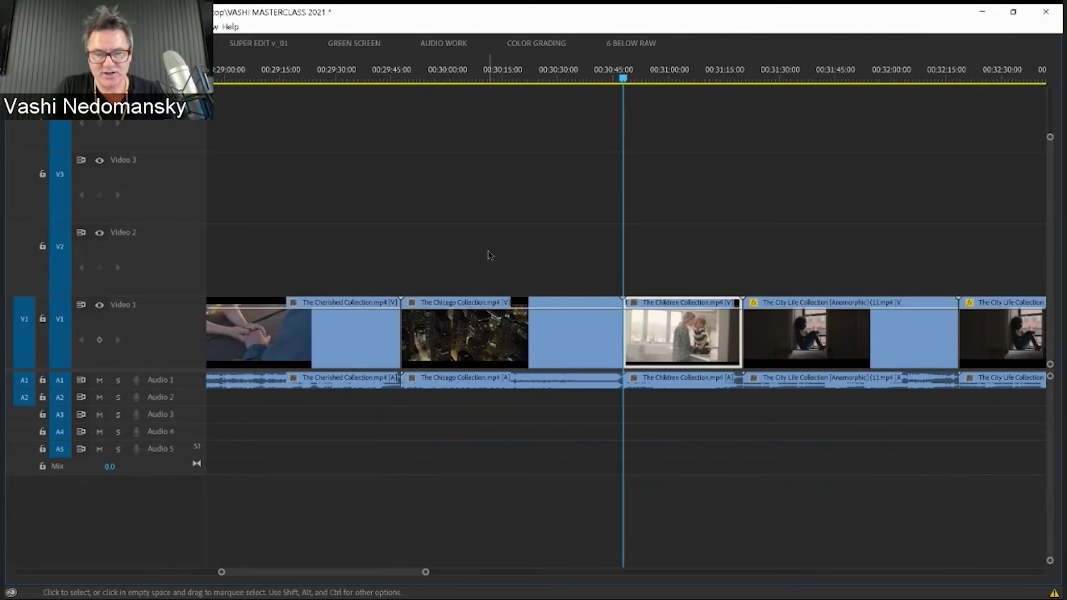
# - Minimize all track heights and fit the whole RAW FOOTAGE sequence in the timeline
pyautogui.press('-')
pyautogui.press('-')
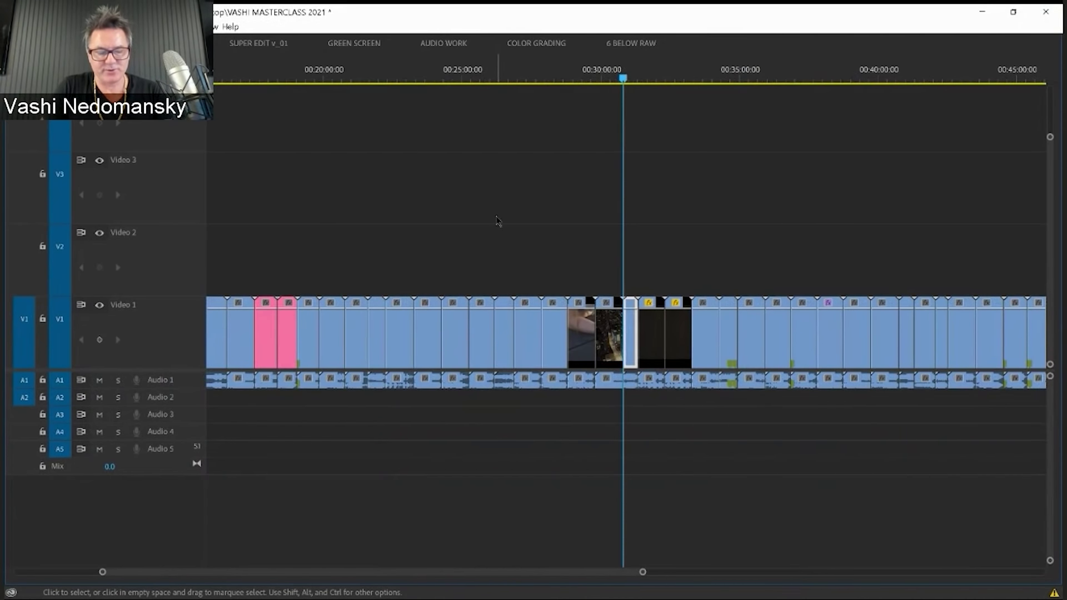
pyautogui.hotkey('shift', '-')
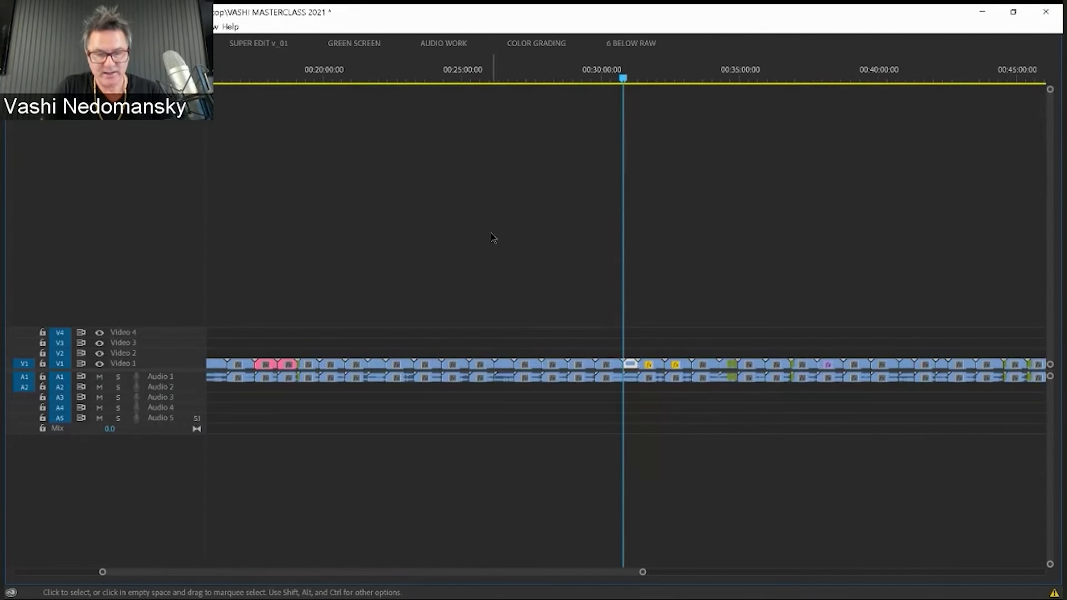
pyautogui.press('\\')
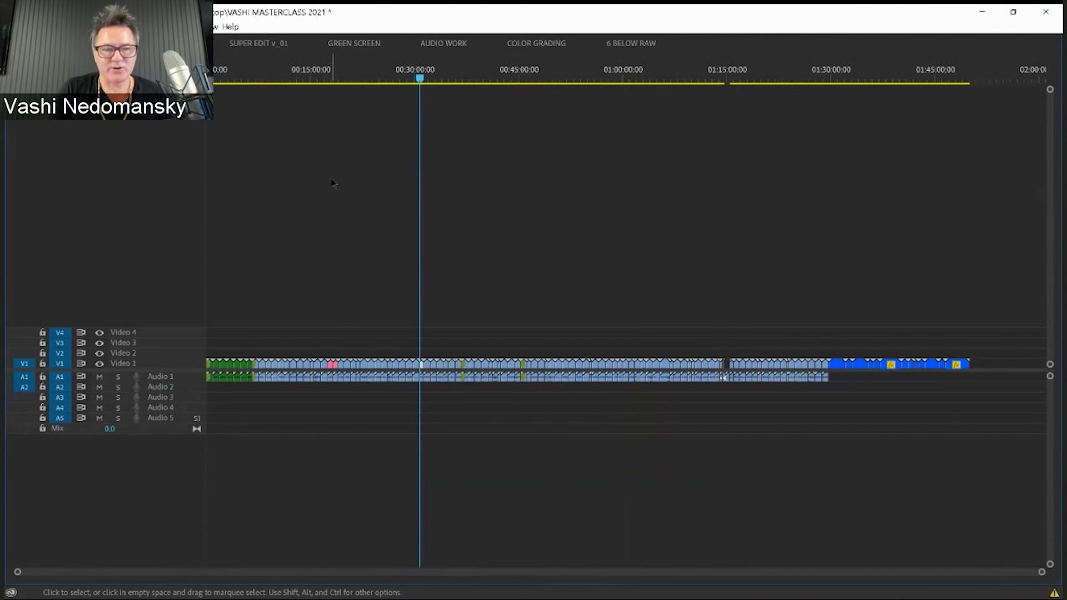
# - Scrub the playhead to the blue clips near 01:37:00 and increase the video and audio track heights by two increments each
pyautogui.moveTo(247, 72); pyautogui.dragTo(886, 118)
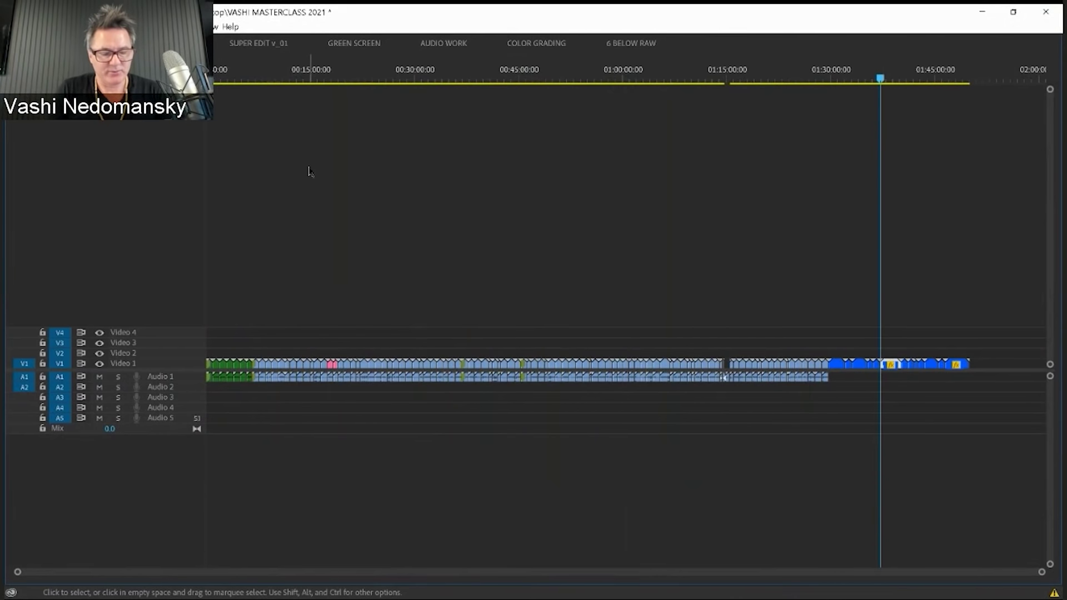
pyautogui.hotkey('ctrl', '=')
pyautogui.hotkey('ctrl', '=')
pyautogui.hotkey('alt', '=')
pyautogui.hotkey('alt', '=')
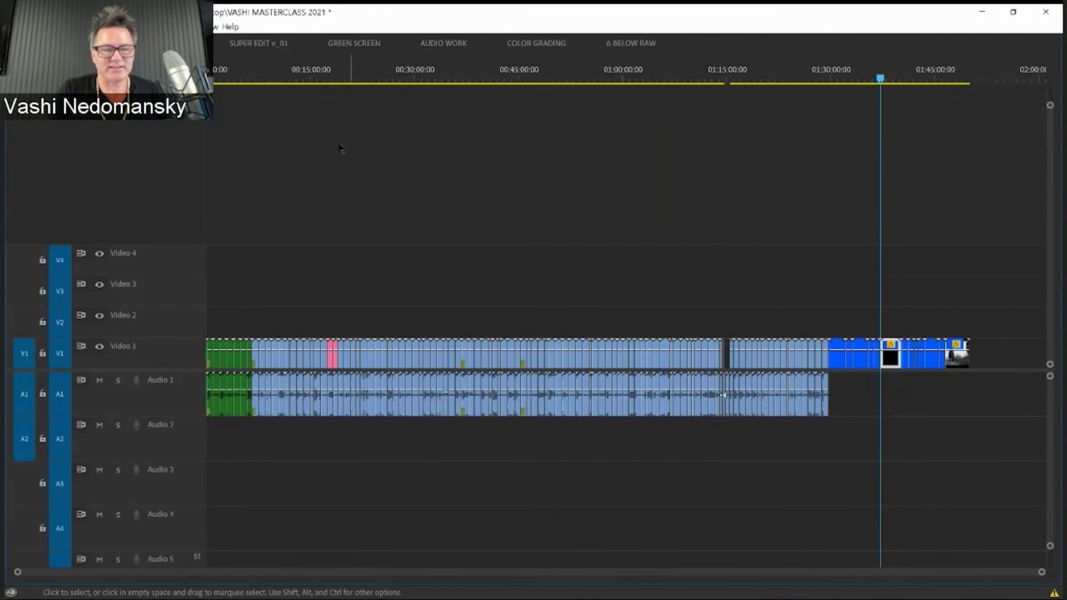
# - Scrub through the RAW FOOTAGE clips to 01:26:47:11, restoring the full panel layout to watch the Program Monitor
pyautogui.moveTo(653, 77); pyautogui.dragTo(715, 79)
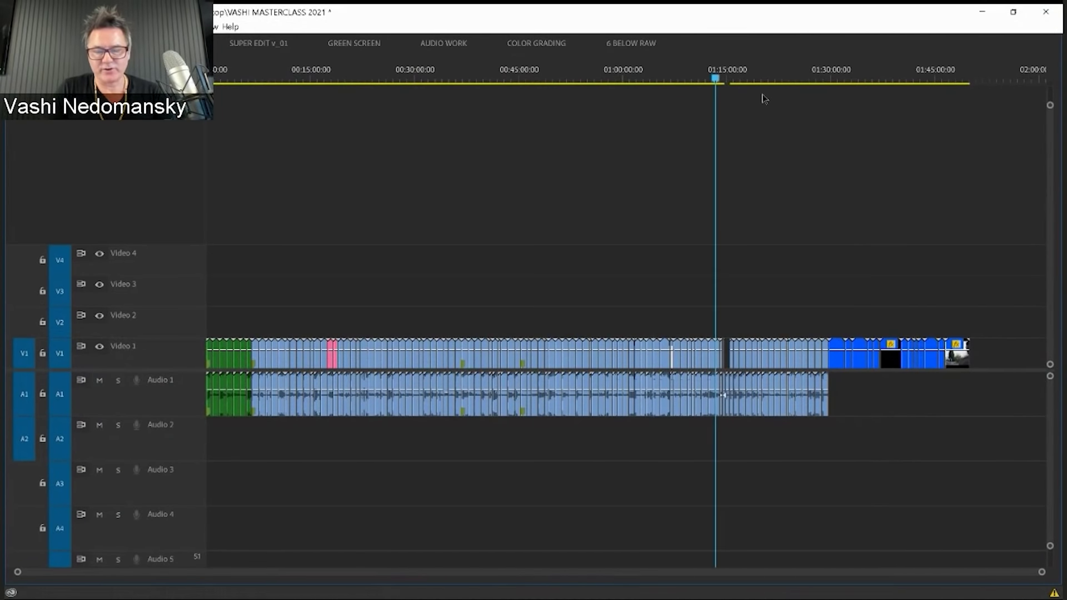
pyautogui.click(781, 78)
pyautogui.press('`')
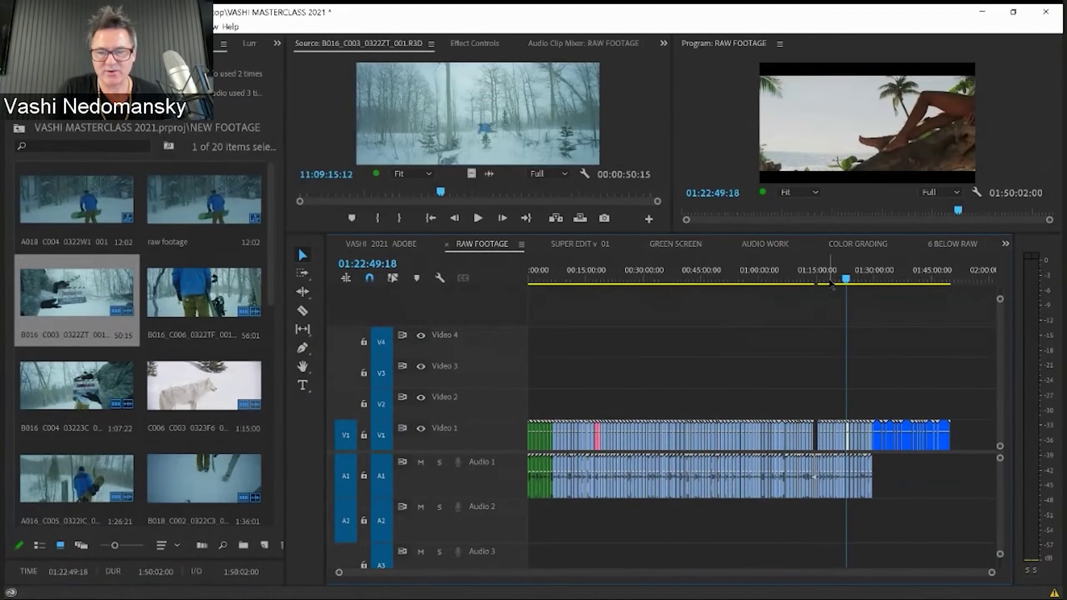
pyautogui.moveTo(828, 281); pyautogui.dragTo(860, 280)
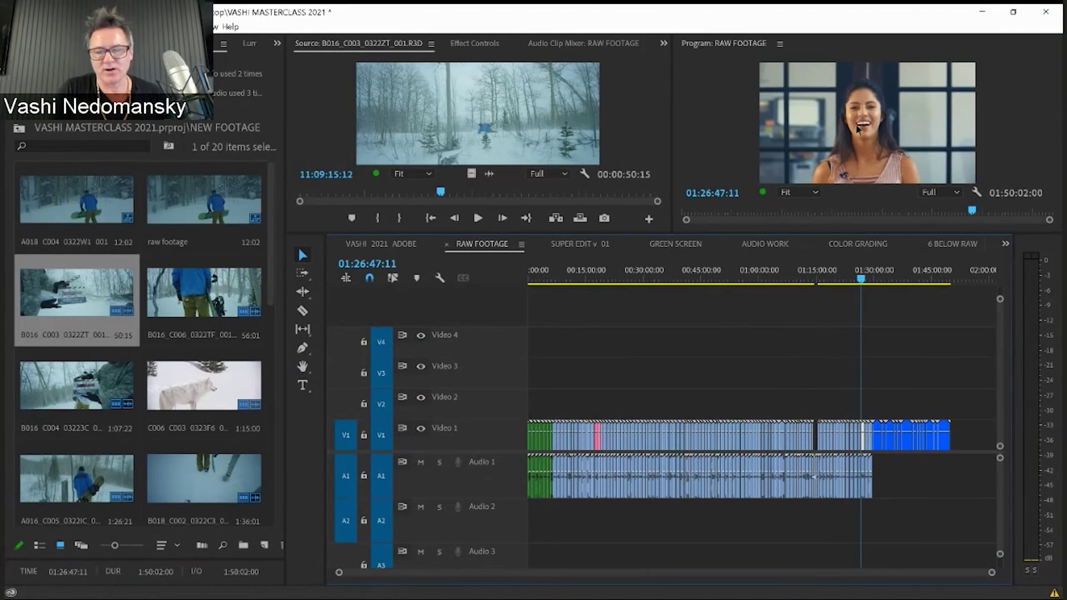
# - Look through the clip thumbnails in the NEW FOOTAGE bin down to the last clips
pyautogui.scroll(-3, 94, 300)
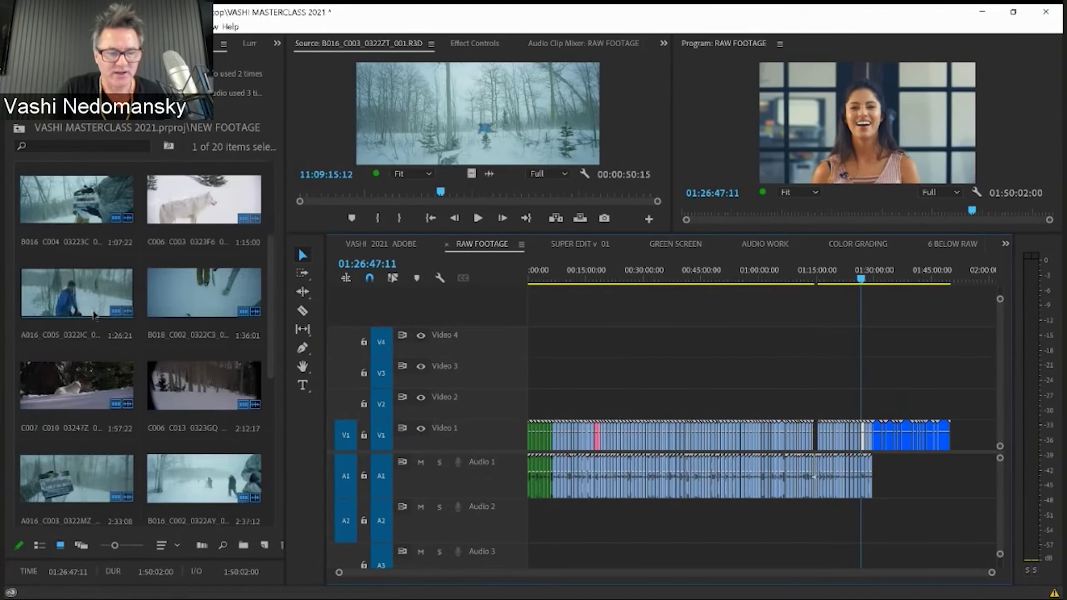
pyautogui.scroll(3, 95, 315)
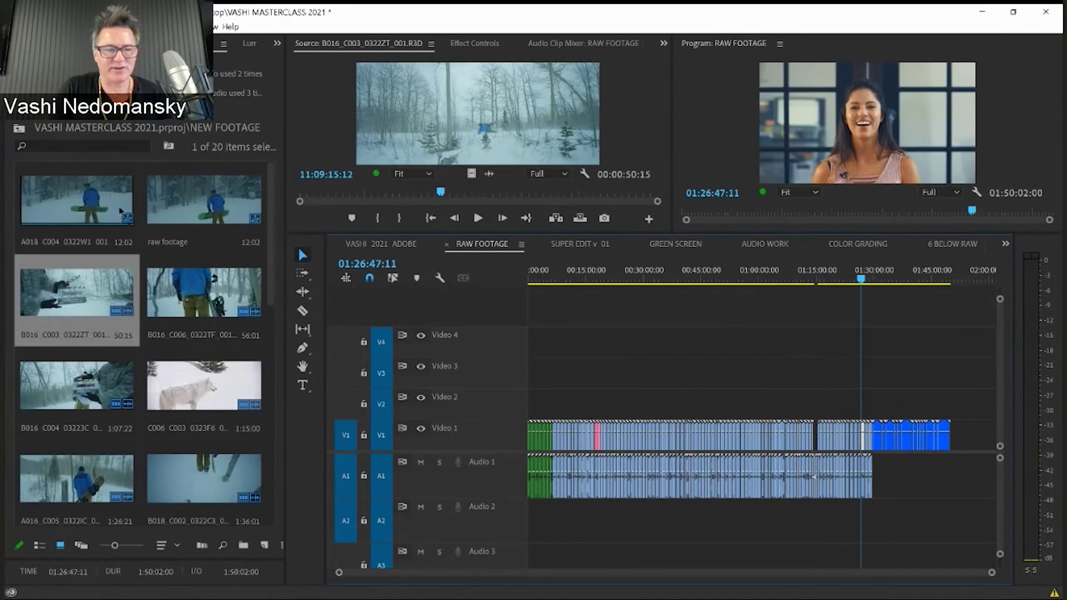
pyautogui.scroll(-3, 75, 205)
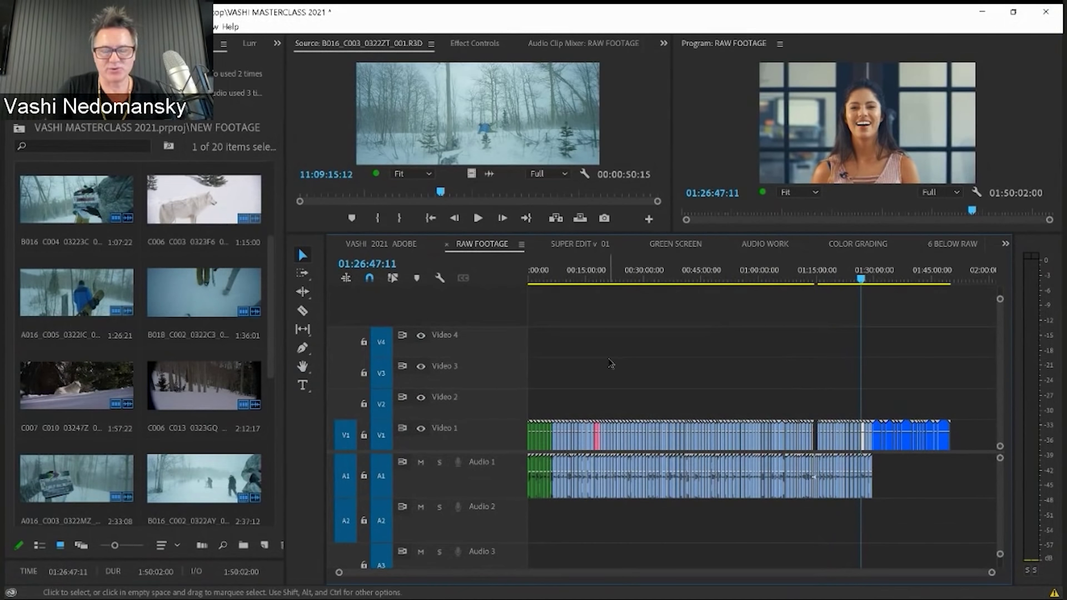
pyautogui.scroll(-3, 172, 359)
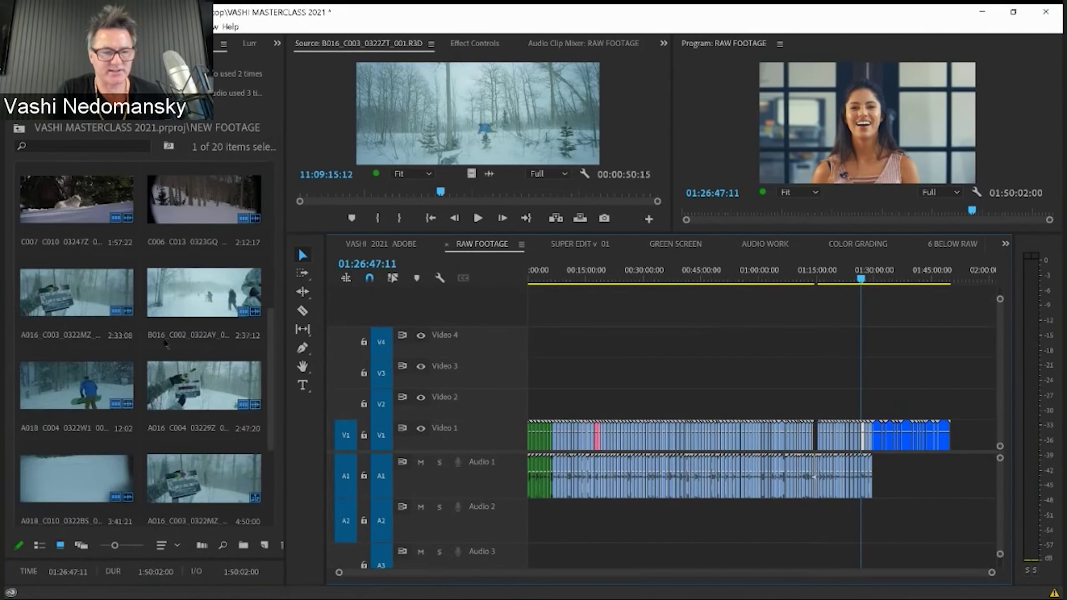
pyautogui.scroll(-3, 136, 347)
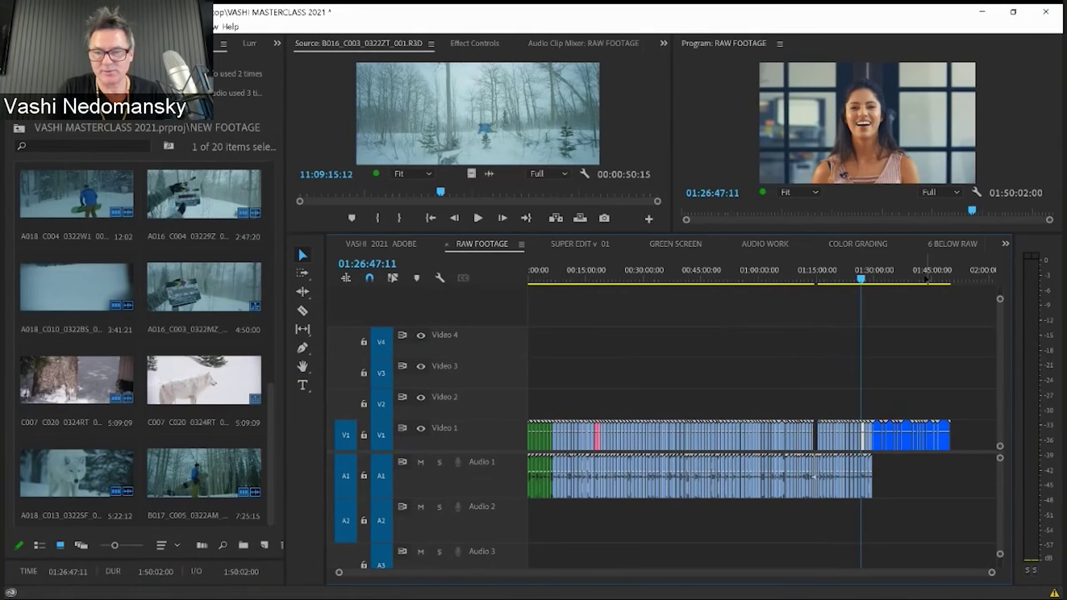
# - Add a sequence marker at 00:06:34:22, where the green clips end and the light blue clips begin
pyautogui.moveTo(891, 284); pyautogui.dragTo(574, 310)
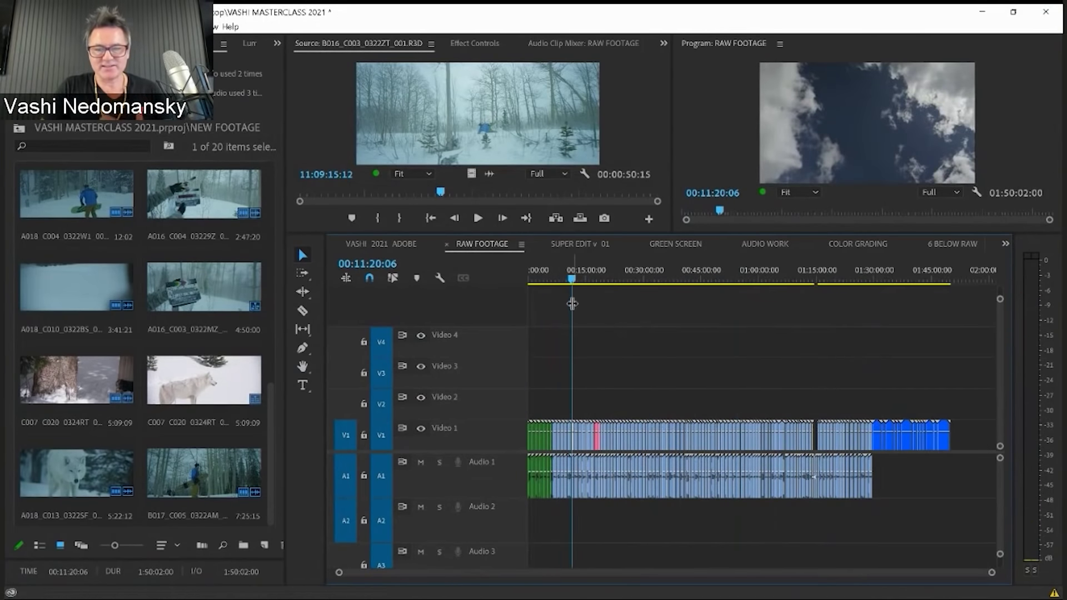
pyautogui.click(557, 281)
pyautogui.press('=')
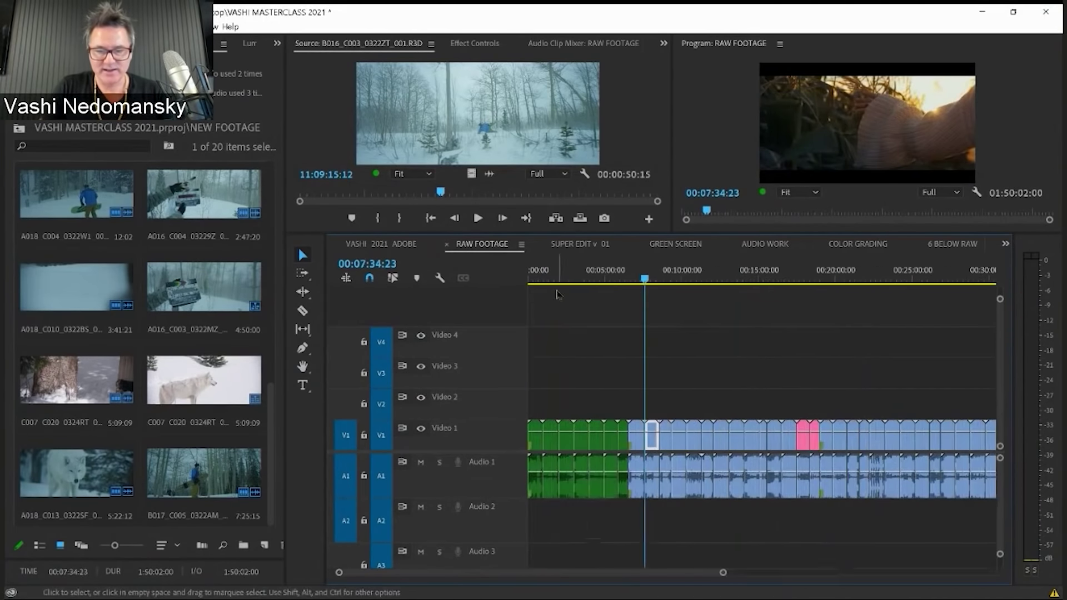
pyautogui.click(590, 281)
pyautogui.moveTo(593, 283); pyautogui.dragTo(628, 293)
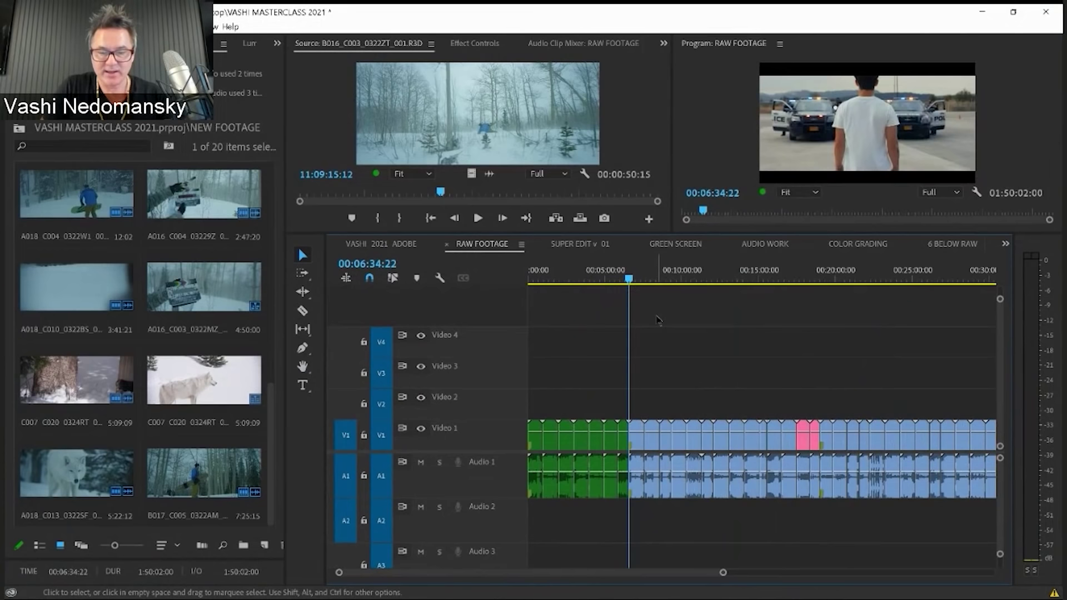
pyautogui.press('m')
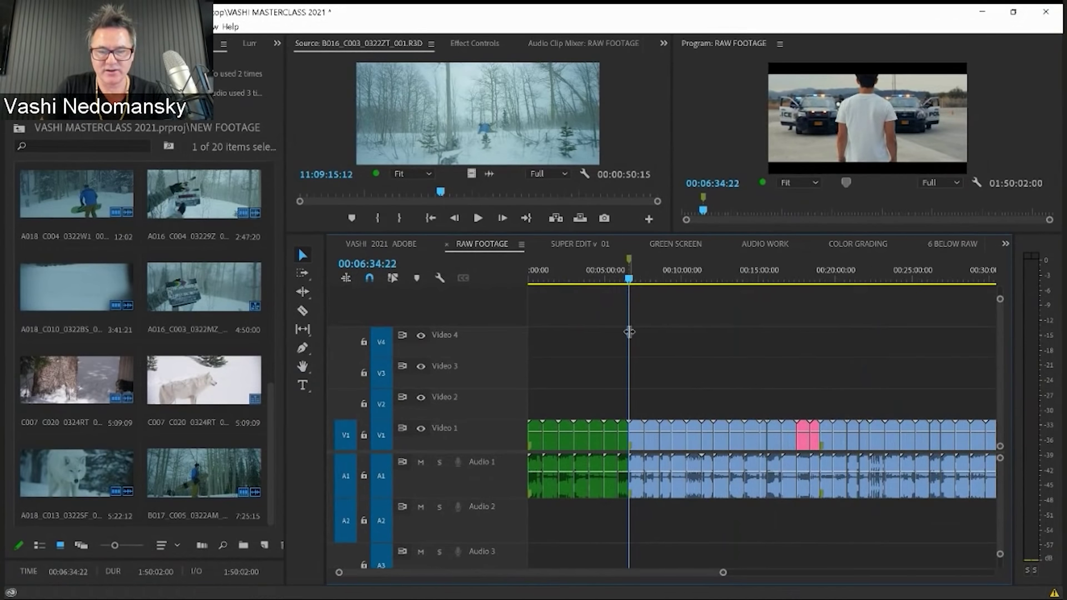
# - Give the marker at 00:06:34:22 the comment "set up 2"
pyautogui.doubleClick(628, 263)
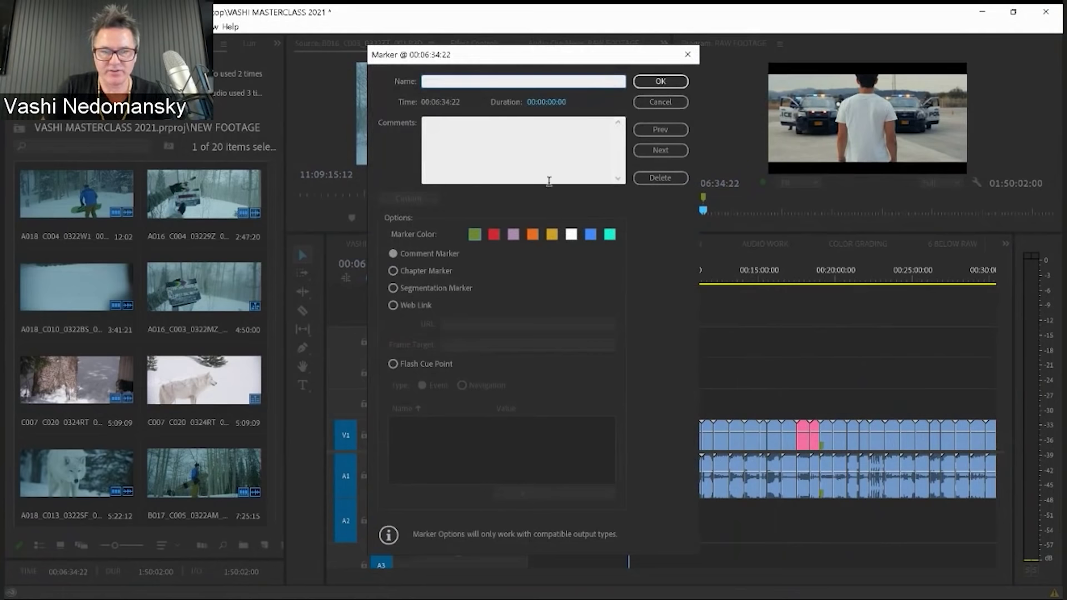
pyautogui.click(537, 156)
pyautogui.write('s')
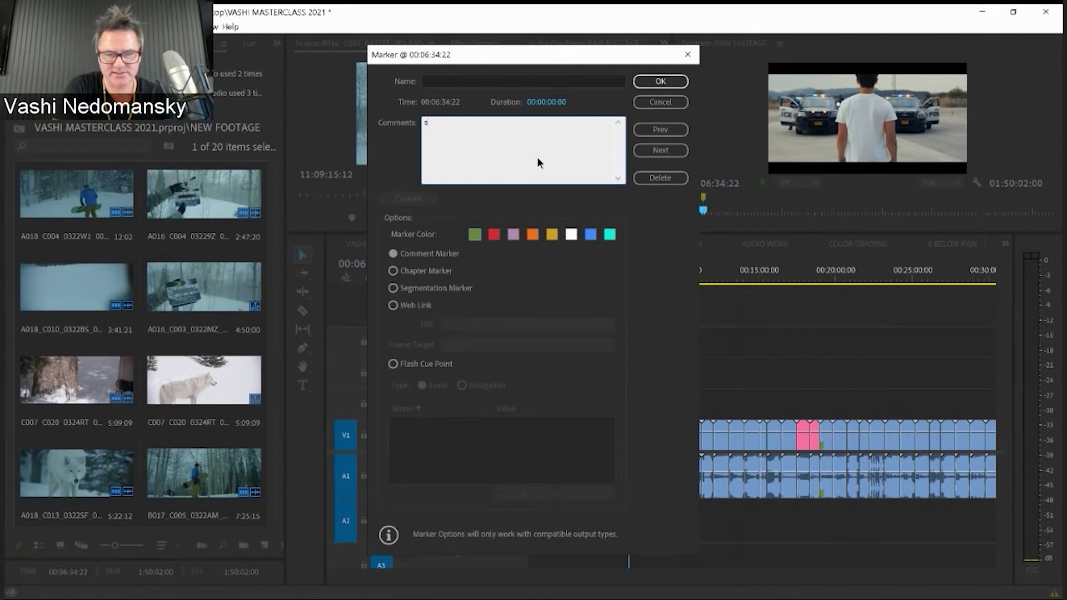
pyautogui.write('et up 2')
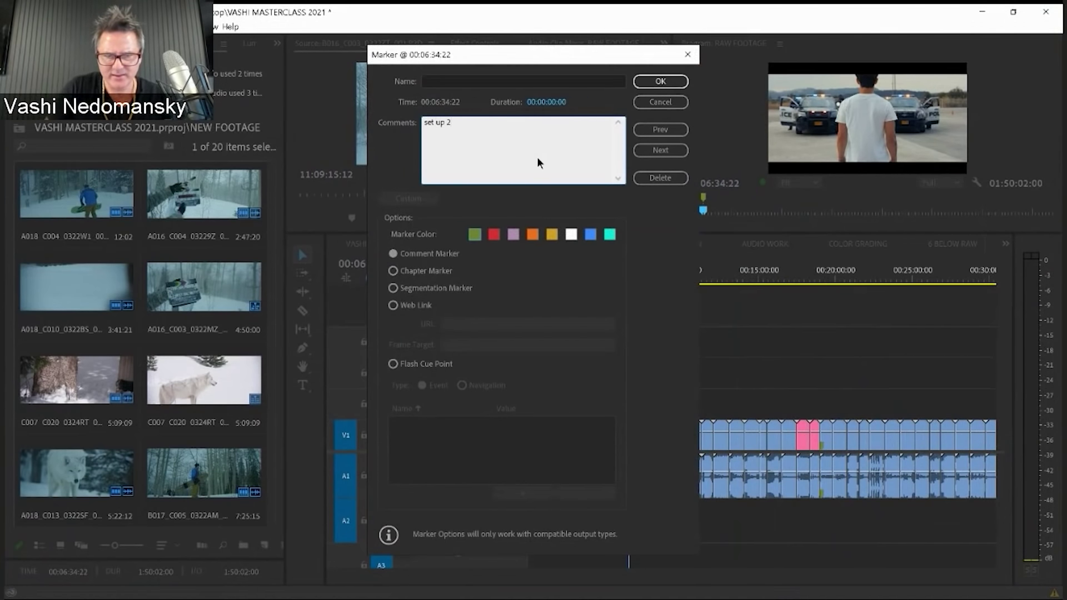
pyautogui.click(650, 85)
# - Add a marker at the start of the RAW FOOTAGE sequence with the comment "set up 1"
pyautogui.click(526, 295)
pyautogui.press('Home')
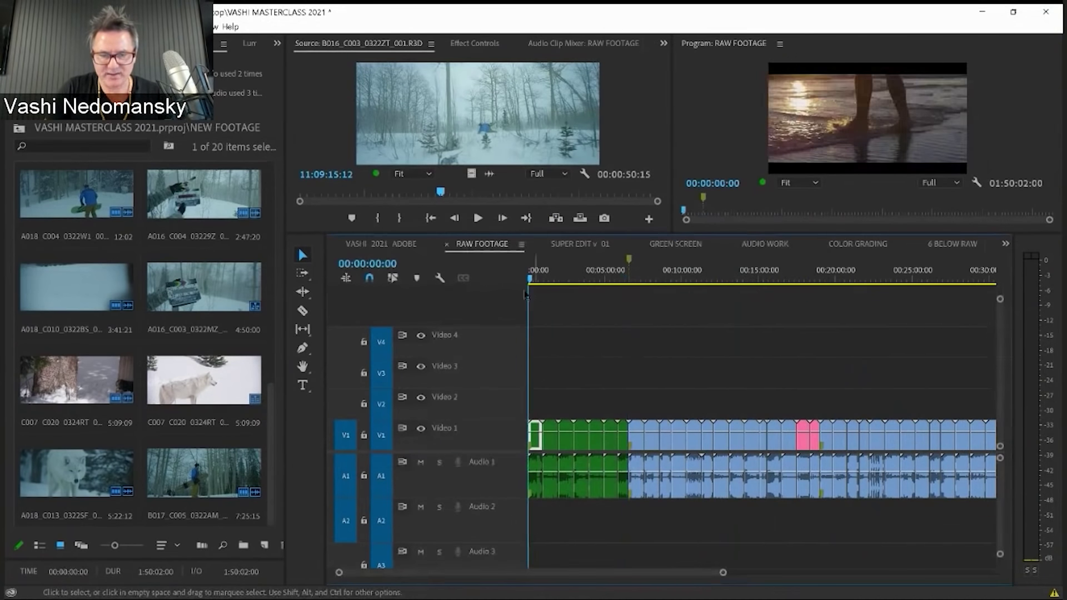
pyautogui.press('m')
pyautogui.press('m')
pyautogui.click(489, 149)
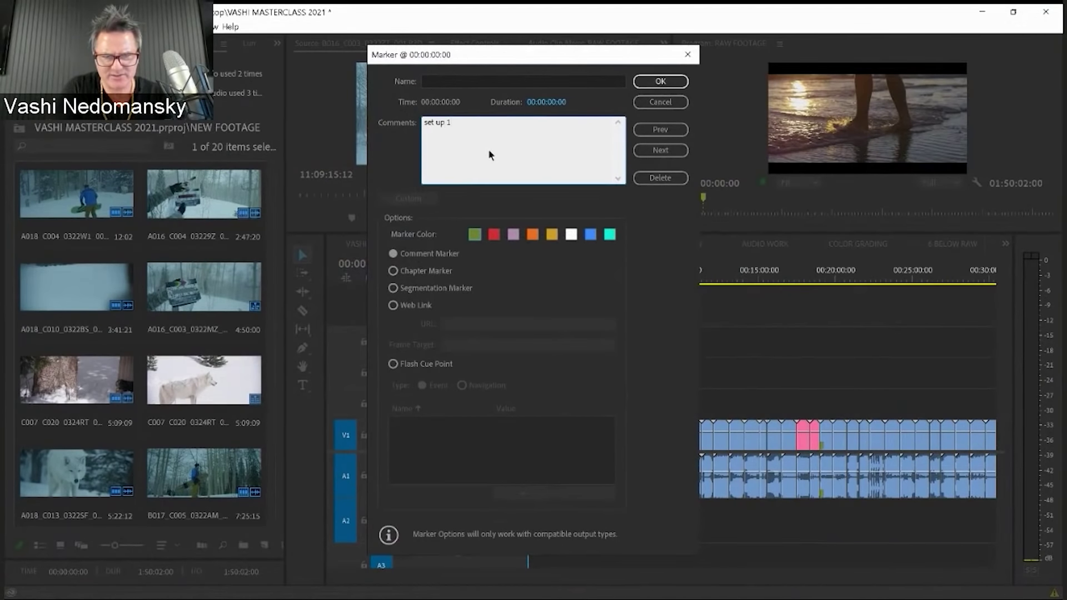
pyautogui.click(660, 81)
# - Add a sequence marker at 00:17:31:10, at the start of the pink clips, with no clip selected
pyautogui.moveTo(745, 272); pyautogui.dragTo(797, 281)
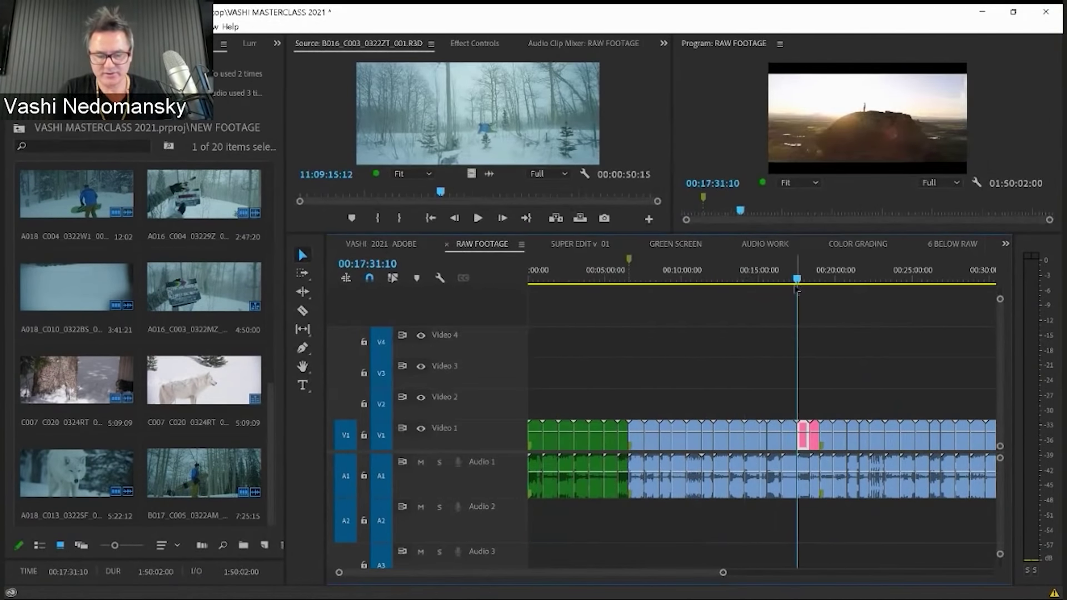
pyautogui.click(827, 376)
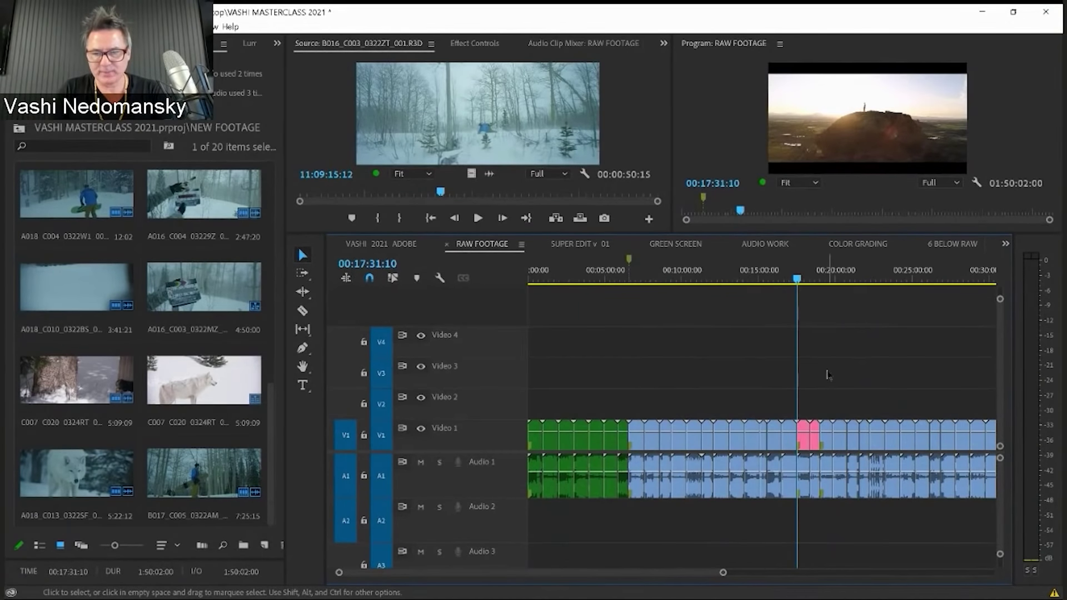
pyautogui.press('m')
# - Give the marker at the start of the pink clips the comment "set up 3"
pyautogui.doubleClick(797, 260)
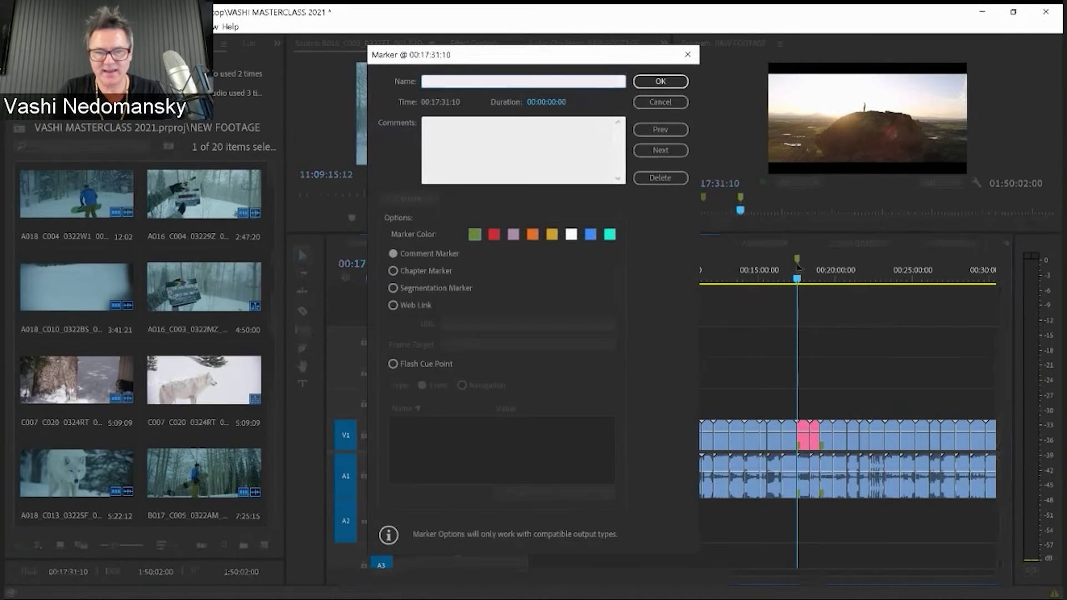
pyautogui.click(544, 160)
pyautogui.write('set up')
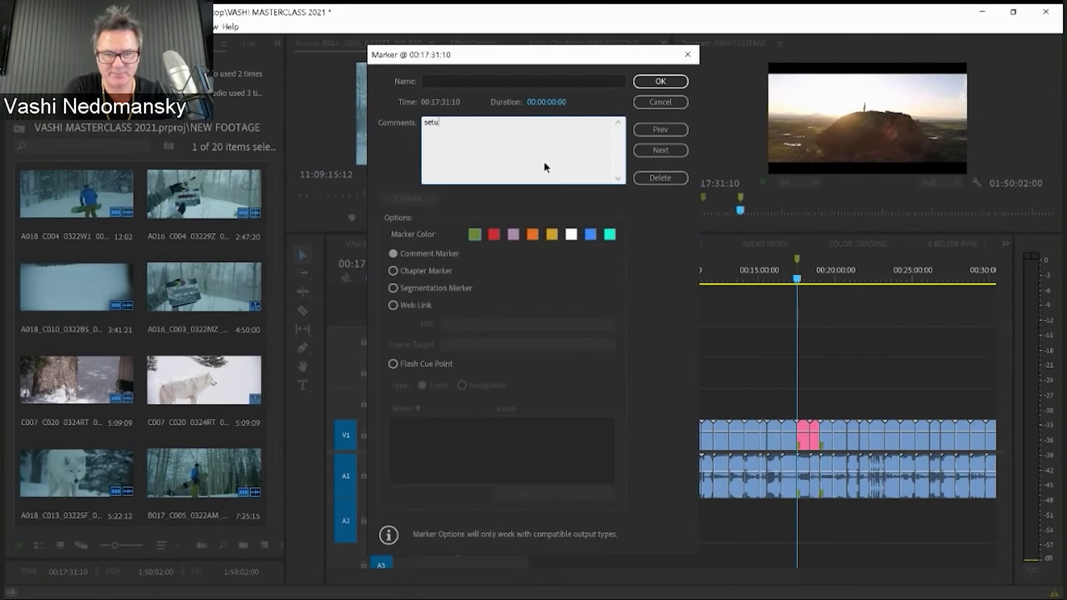
pyautogui.press('BackSpace')
pyautogui.press('BackSpace')
pyautogui.press('BackSpace')
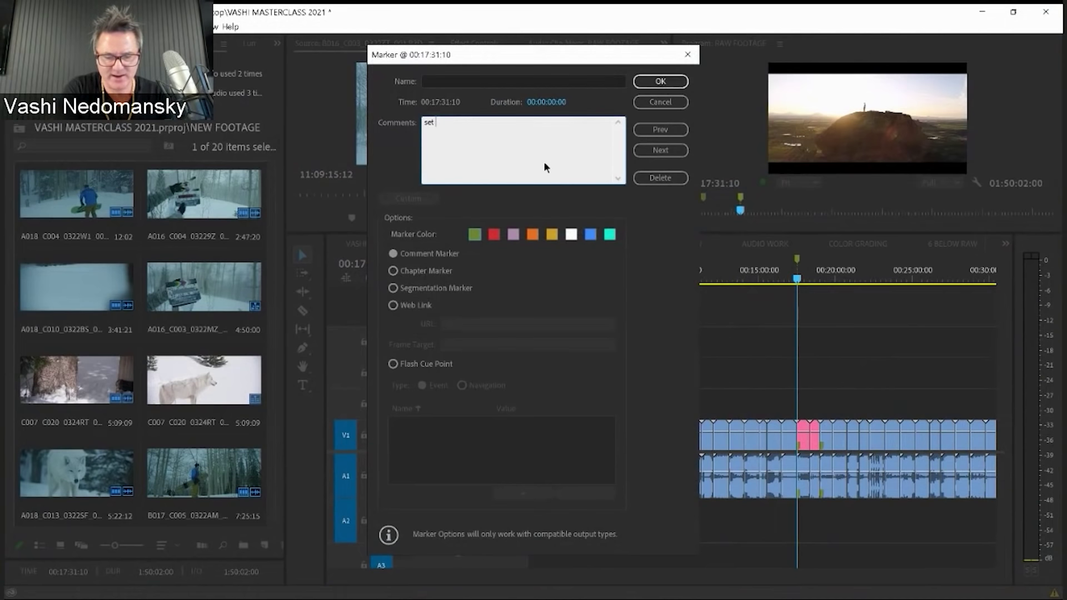
pyautogui.write('up 3')
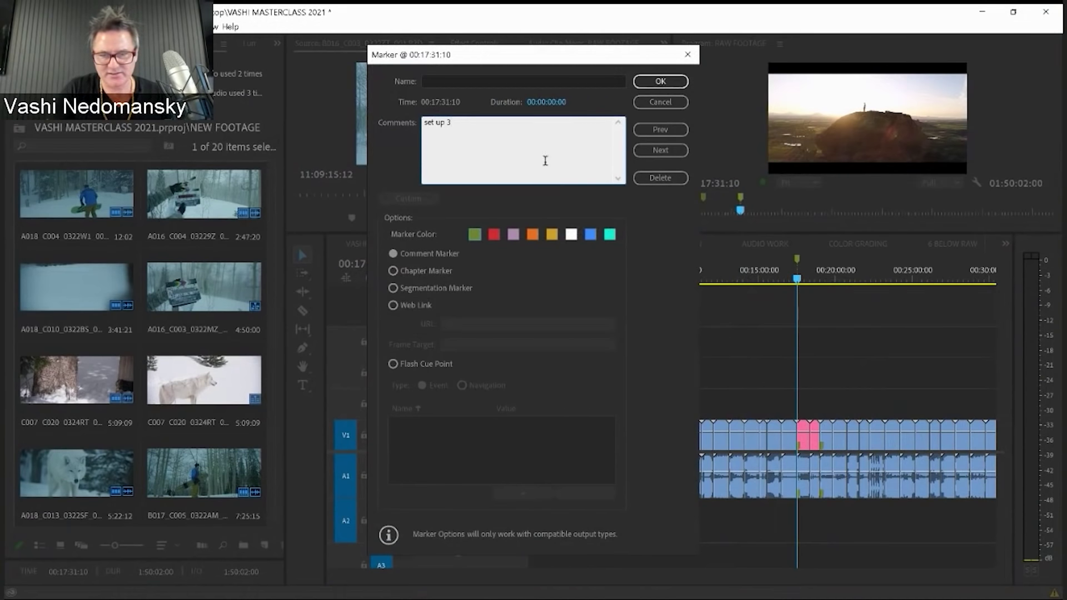
pyautogui.click(660, 82)
# - Add a sequence marker at 01:03:24:14 with the comment "setup 4"
pyautogui.press('-')
pyautogui.press('-')
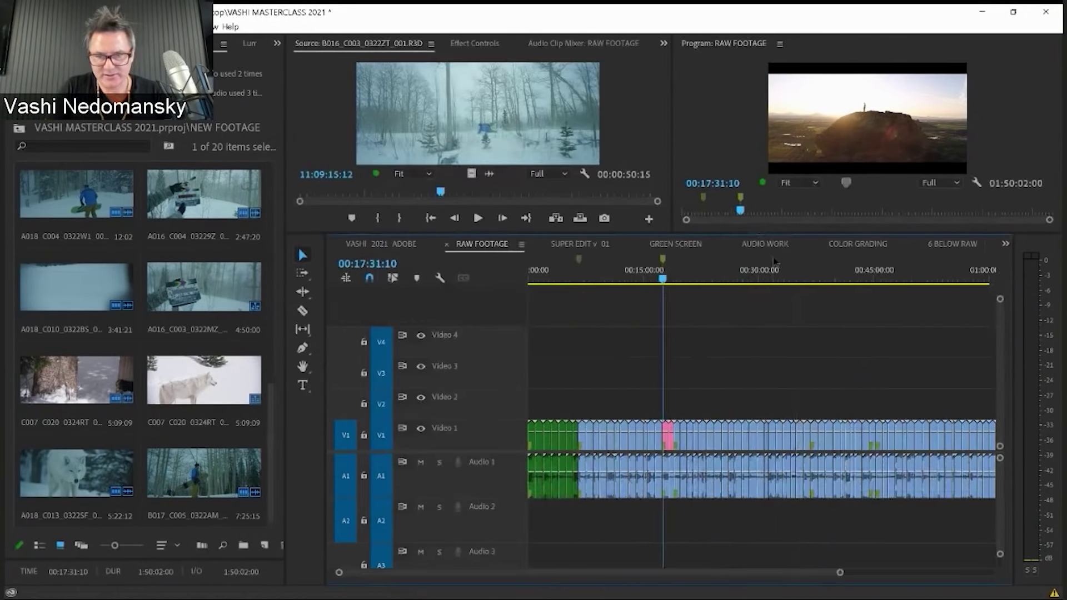
pyautogui.moveTo(745, 275); pyautogui.dragTo(773, 277)
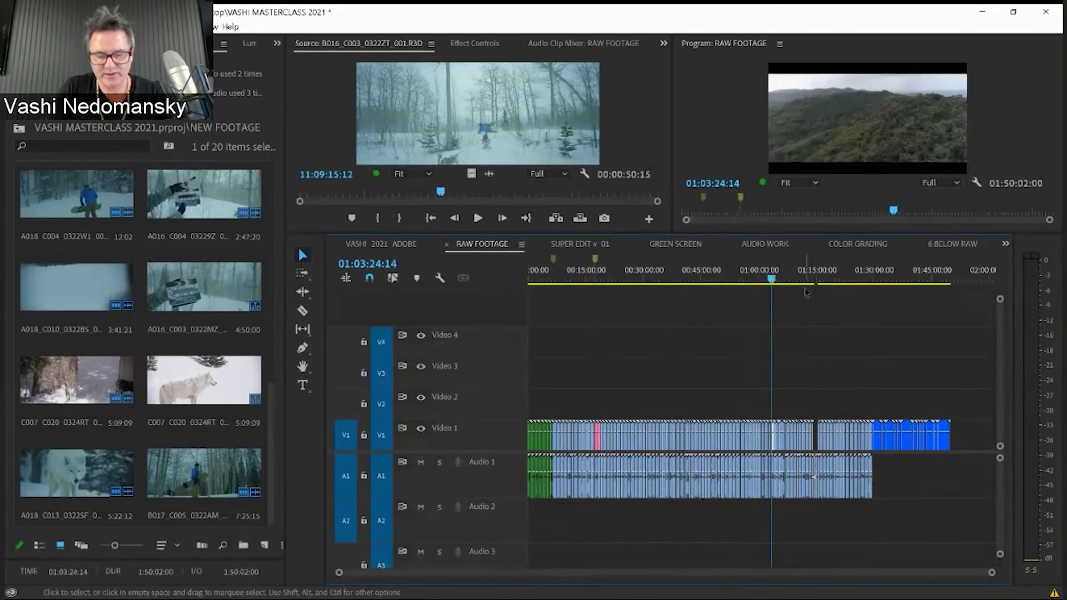
pyautogui.press('m')
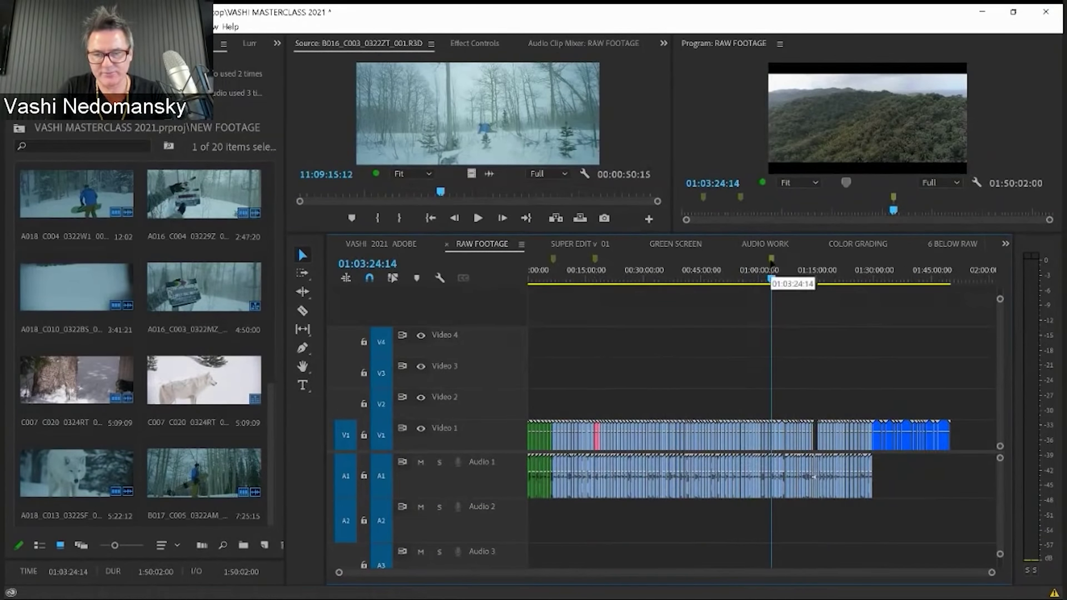
pyautogui.press('m')
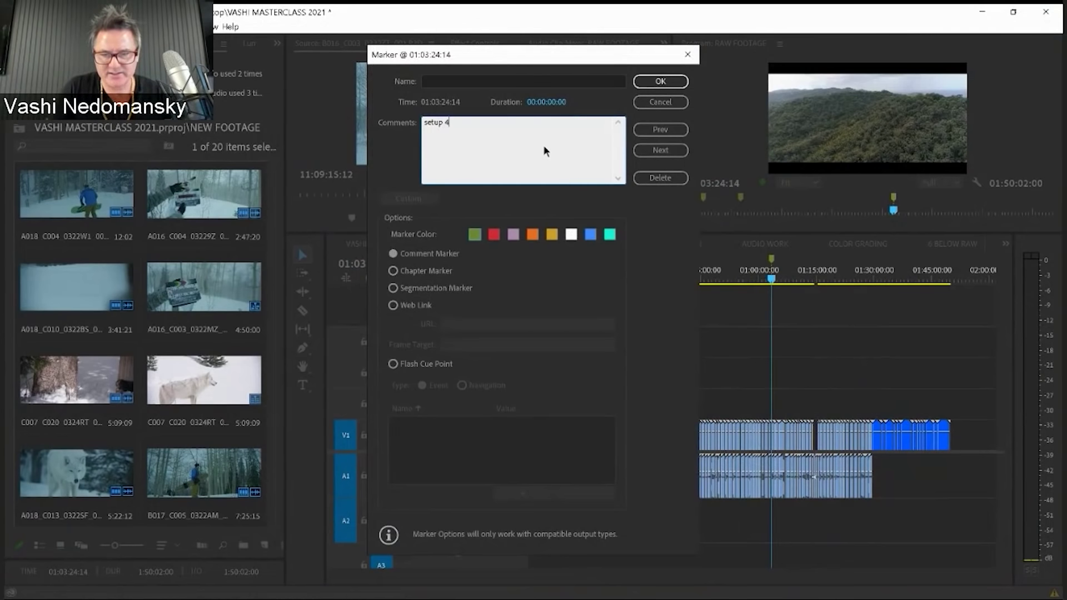
pyautogui.write('setup 4')
pyautogui.click(660, 81)
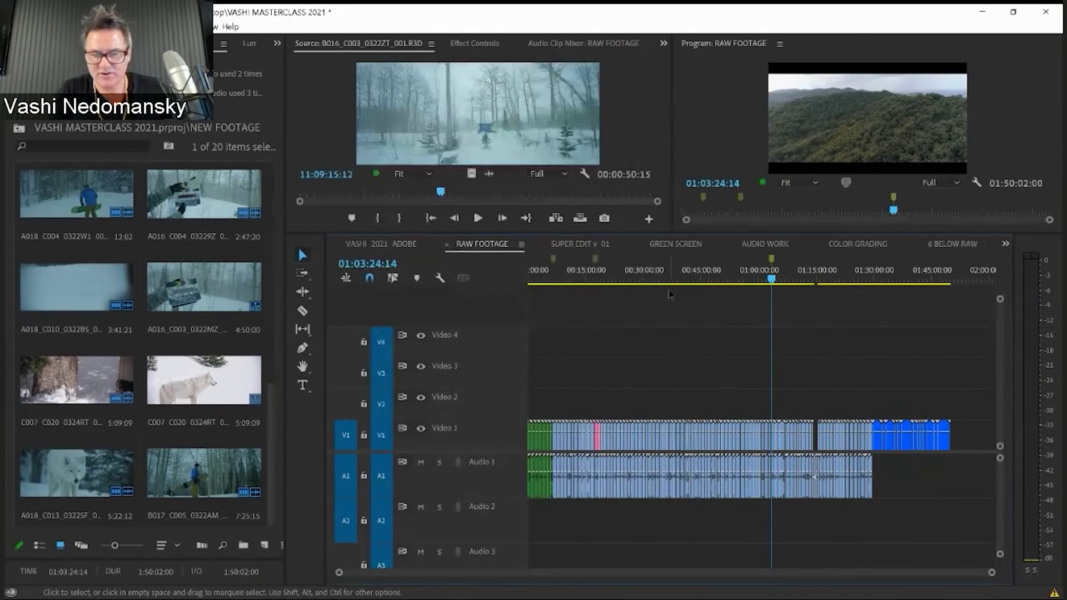
# - Add a marker at 01:29:45:21, at the start of the bright blue clips, with the comment "set up 5"
pyautogui.moveTo(901, 276); pyautogui.dragTo(877, 281)
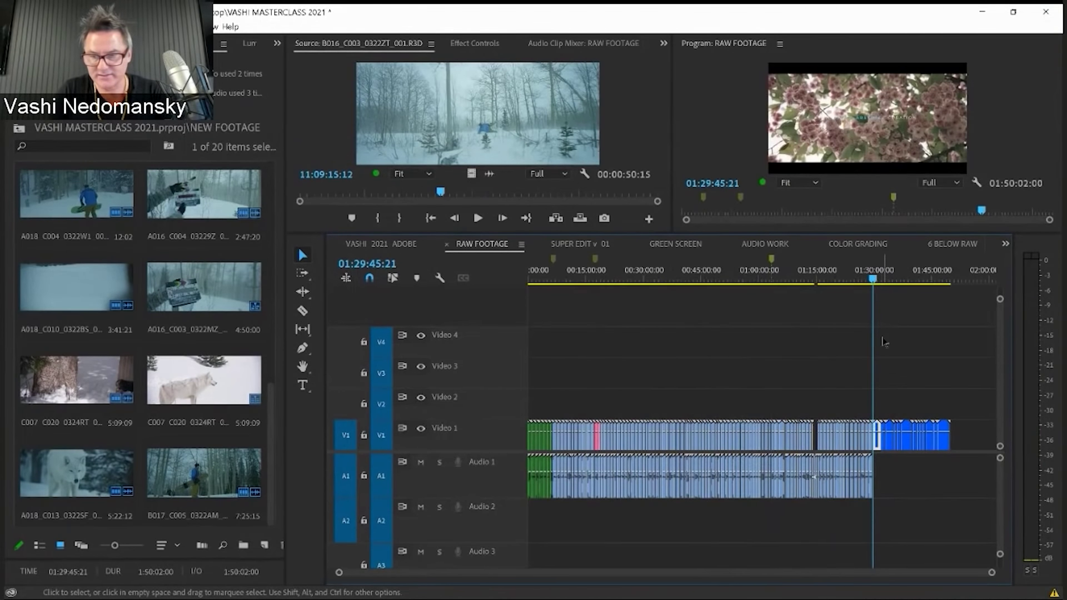
pyautogui.press('m')
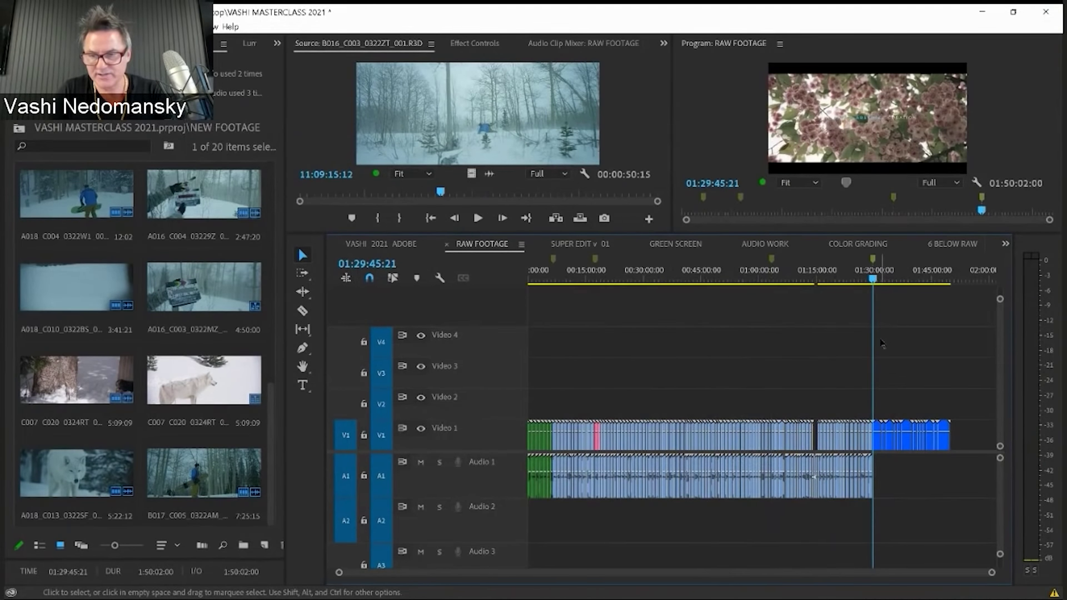
pyautogui.doubleClick(872, 258)
pyautogui.click(504, 145)
pyautogui.write('se')
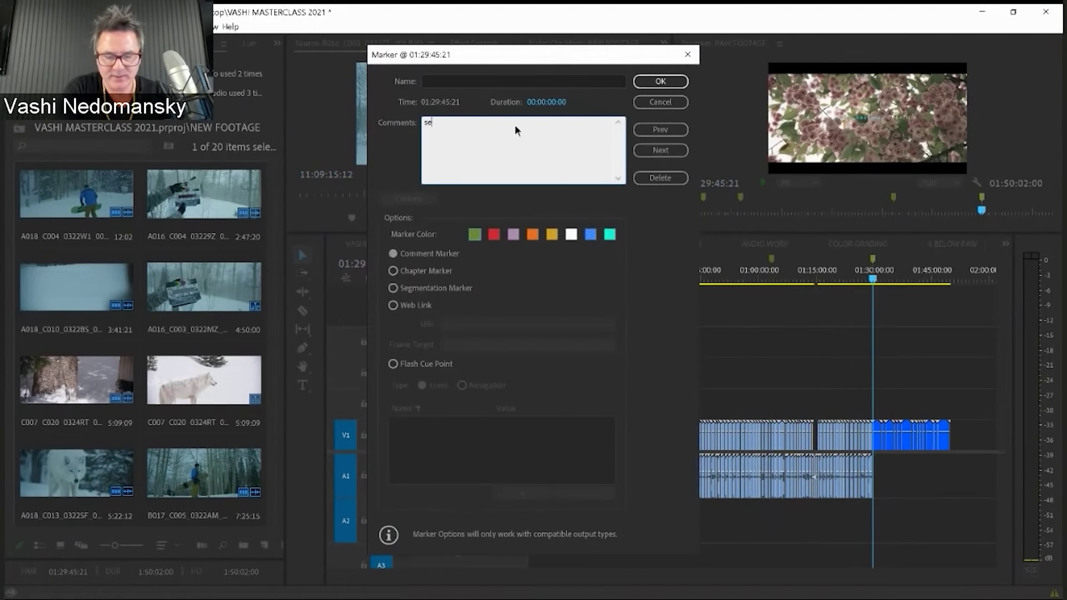
pyautogui.write('t up 5')
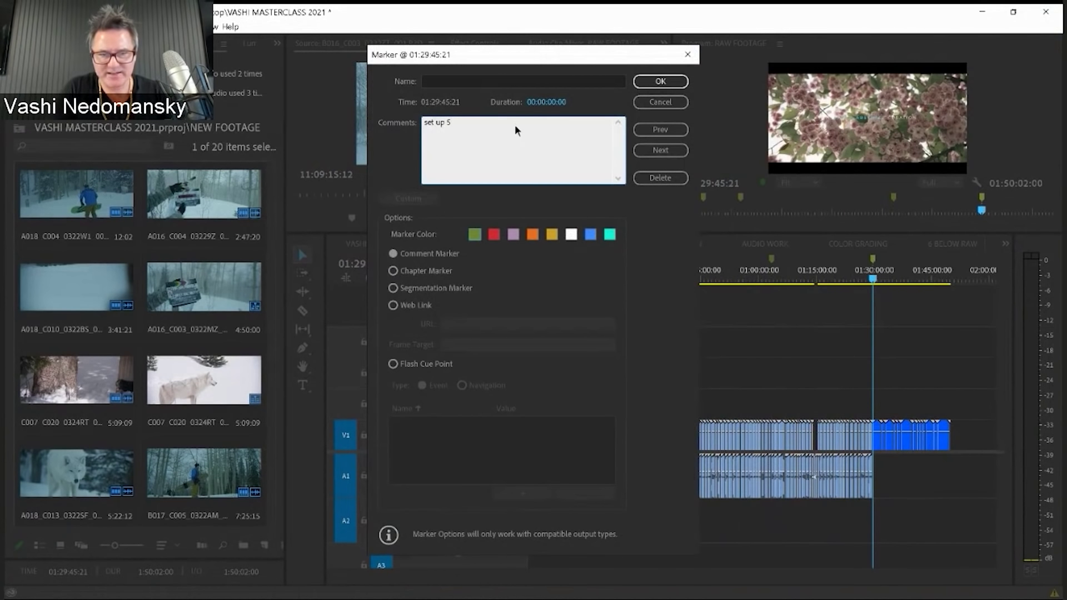
pyautogui.click(660, 81)
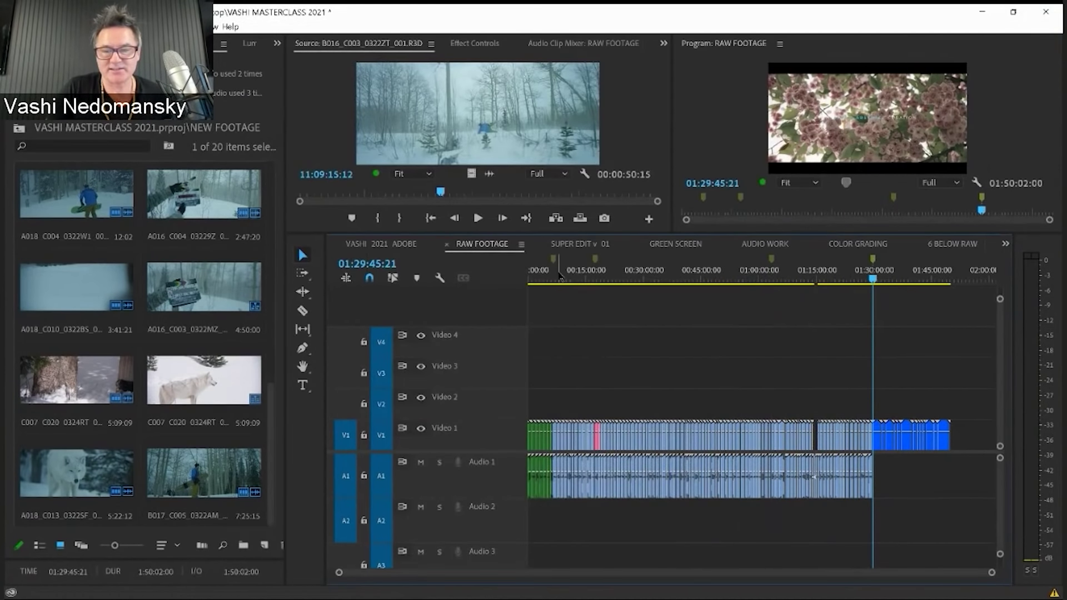
# - Scrub the green clips from the sequence start to 00:04:57:07 and jump marker by marker to 00:17:31:10
pyautogui.press('Home')
pyautogui.press('=')
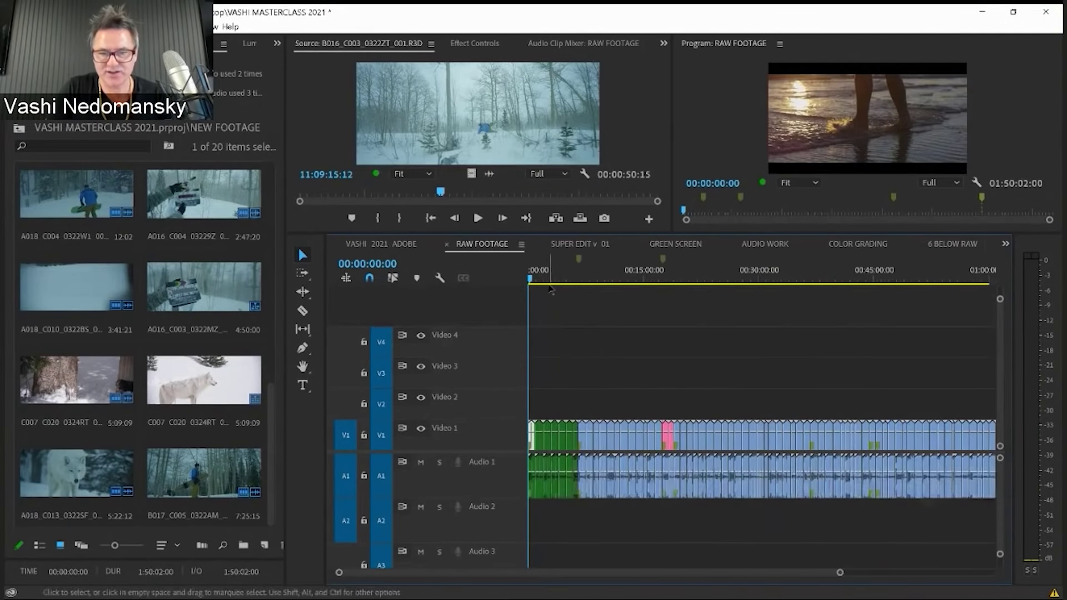
pyautogui.moveTo(542, 278); pyautogui.dragTo(564, 281)
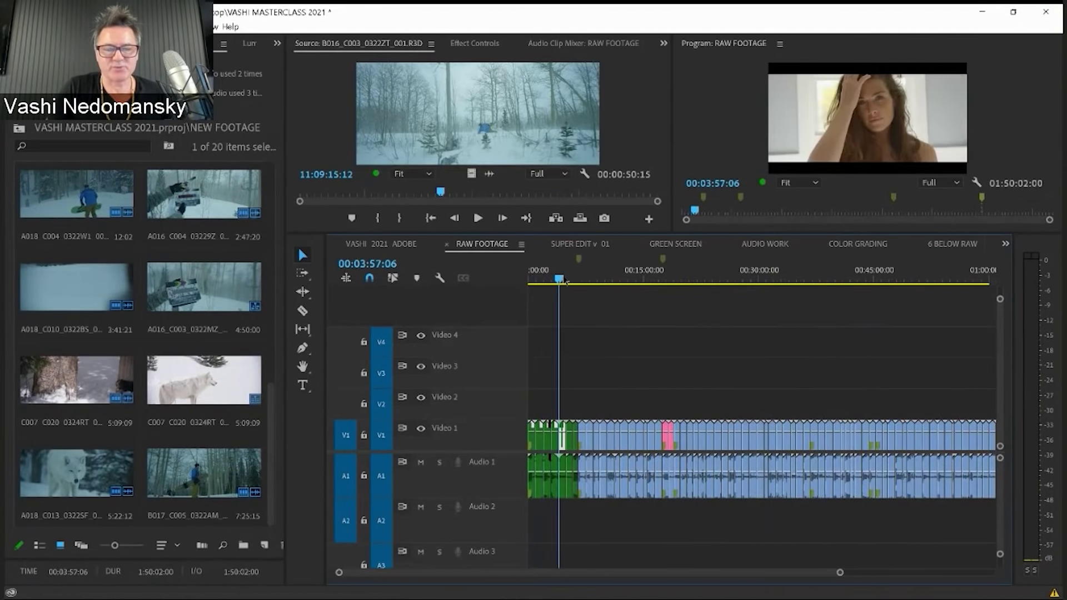
pyautogui.click(565, 278)
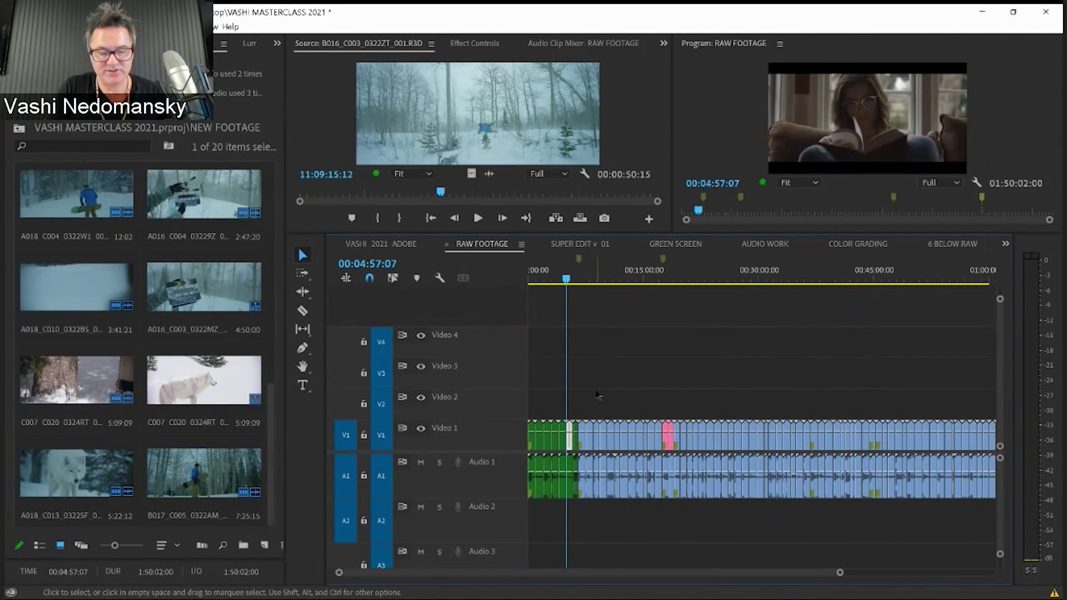
pyautogui.press('Down')
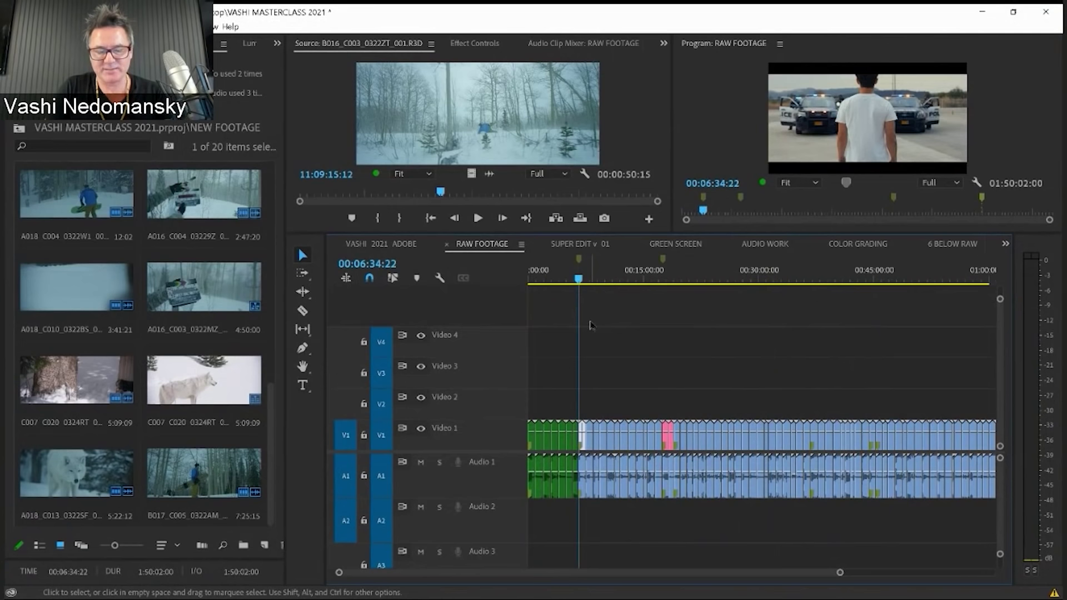
pyautogui.press('Down')
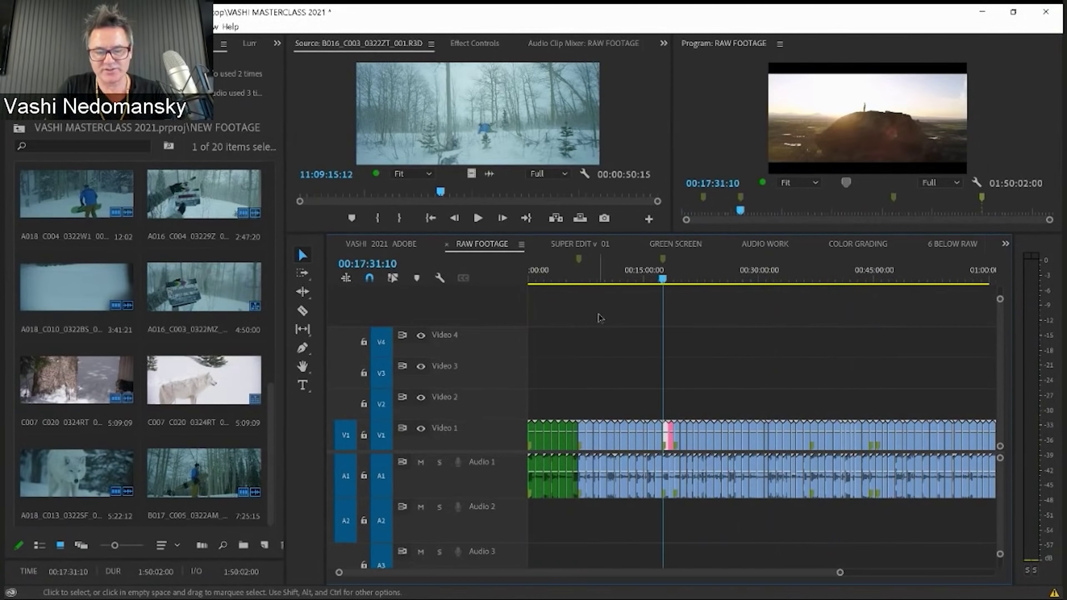
# - Jump between the sequence's setup points, fit the whole sequence in the timeline and continue ahead to the bright blue clips at 01:29:45:21
pyautogui.press('Up')
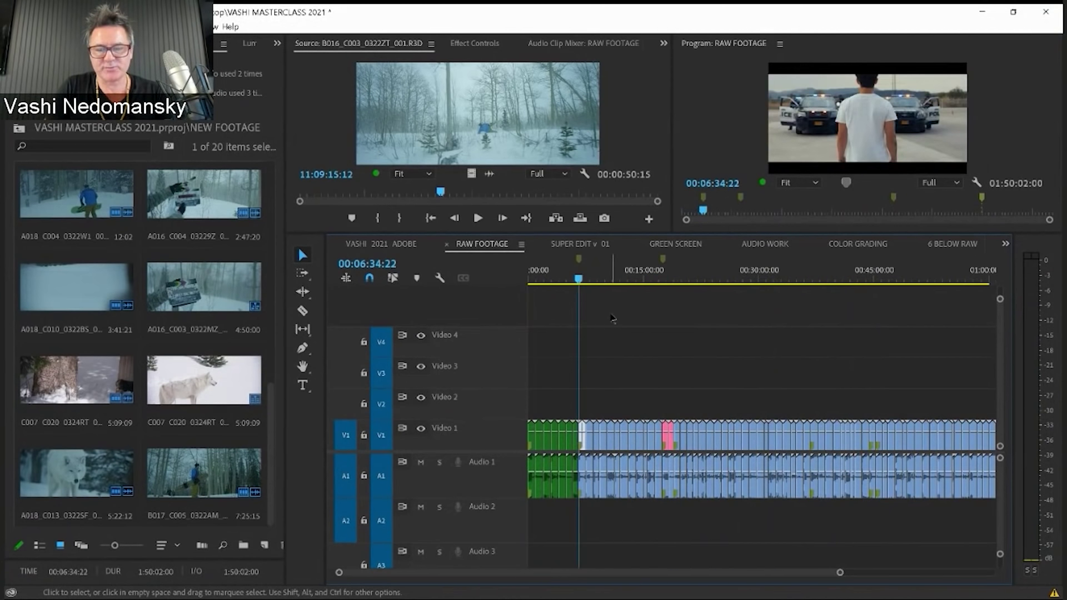
pyautogui.press('Down')
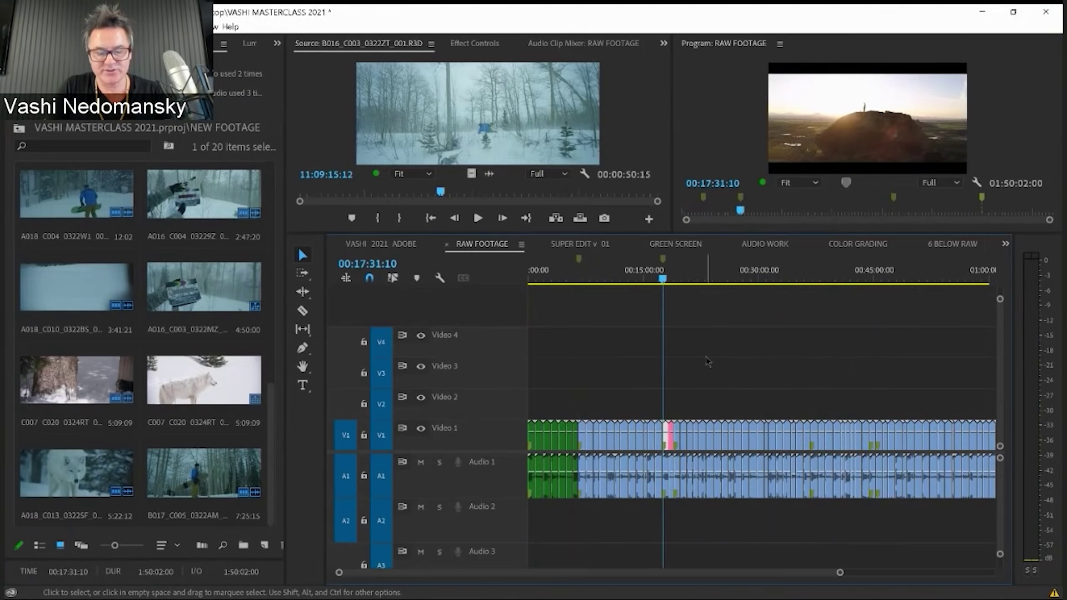
pyautogui.press('\\')
pyautogui.press('Down')
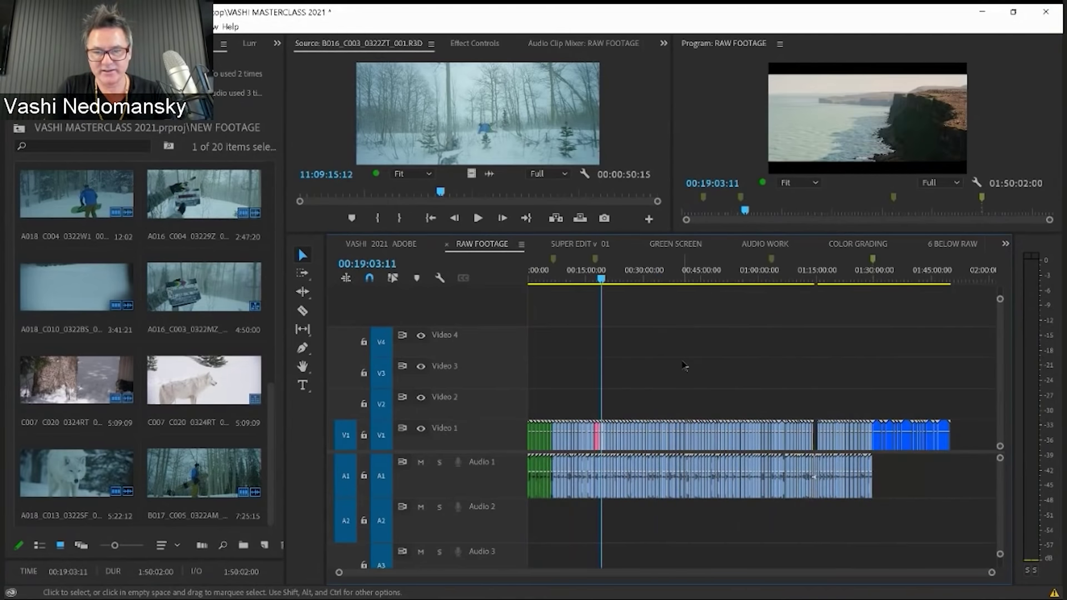
pyautogui.press('Down')
pyautogui.press('Down')
pyautogui.moveTo(735, 289); pyautogui.dragTo(759, 295)
pyautogui.press('Down')
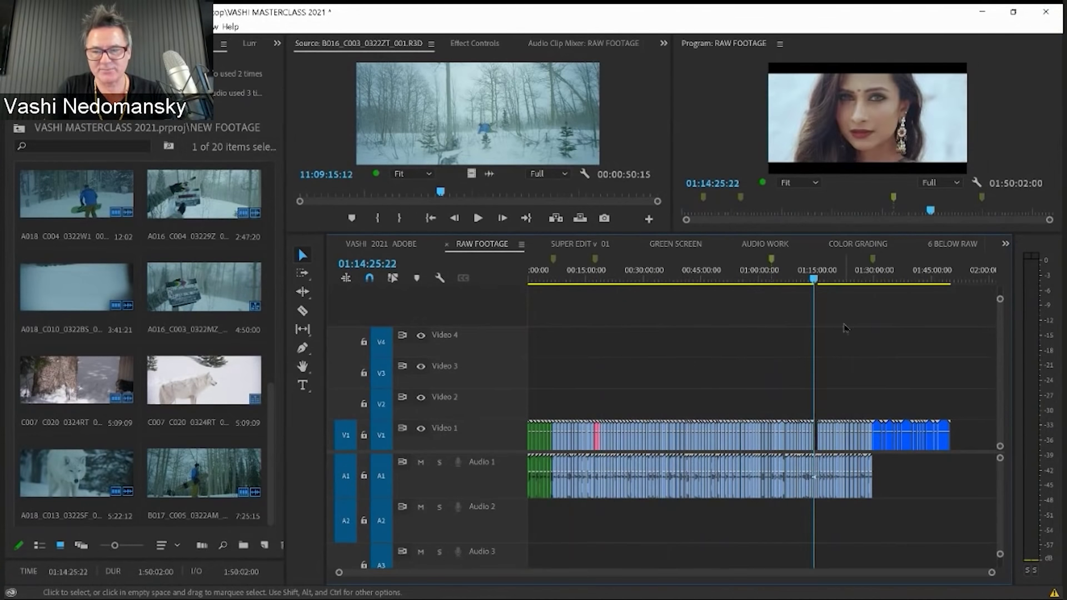
pyautogui.moveTo(865, 285); pyautogui.dragTo(872, 285)
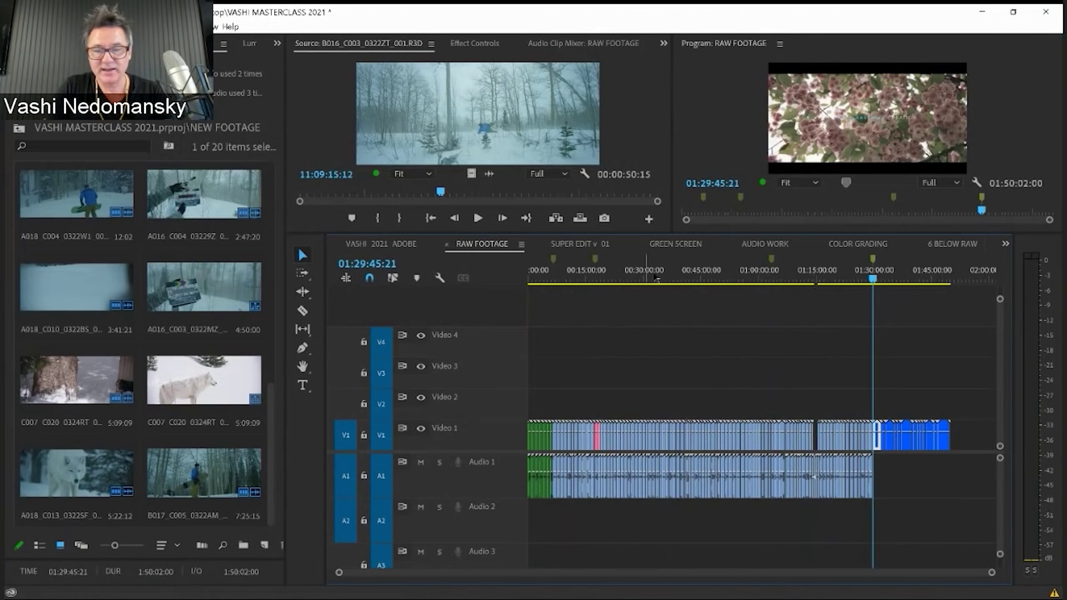
# - Return to the marker at 00:06:34:22 and step cut by cut through the clips to the first pink clip at 00:17:31:10
pyautogui.click(557, 279)
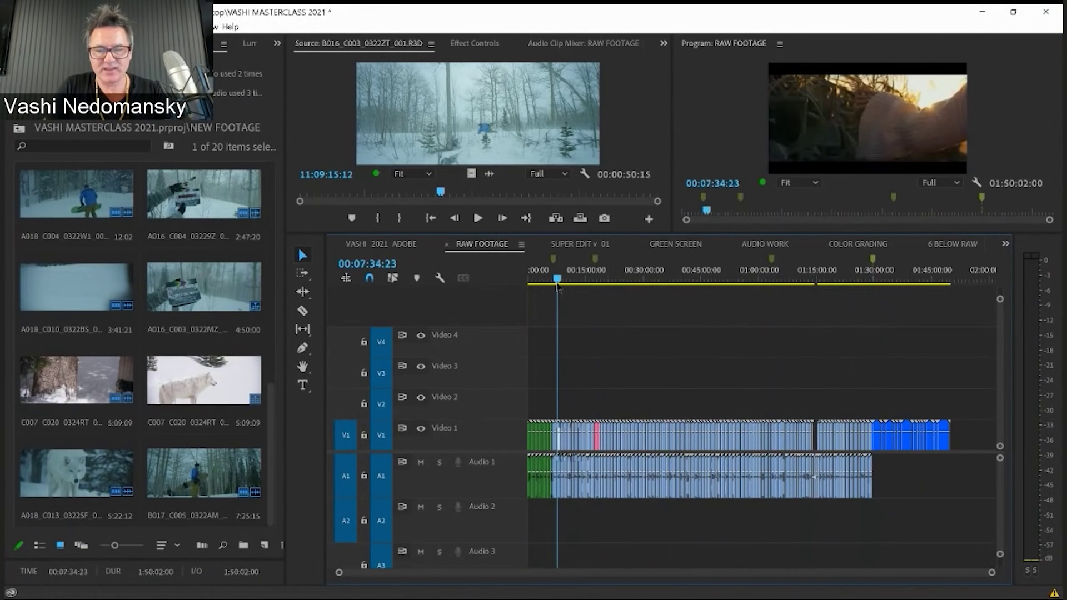
pyautogui.moveTo(557, 285); pyautogui.dragTo(553, 280)
pyautogui.press('=')
pyautogui.press('=')
pyautogui.press('=')
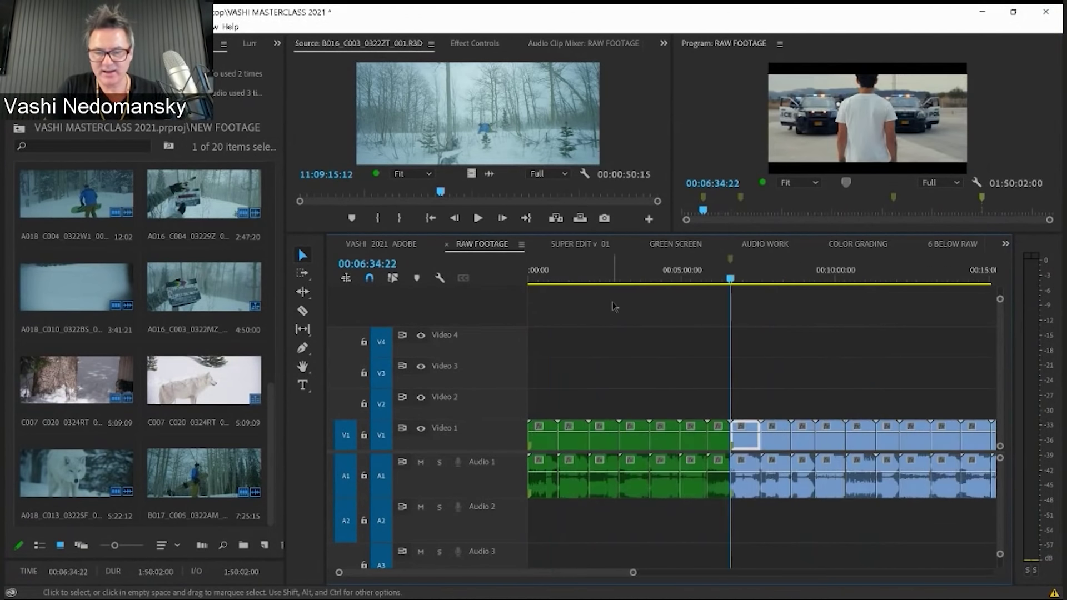
pyautogui.press('Down')
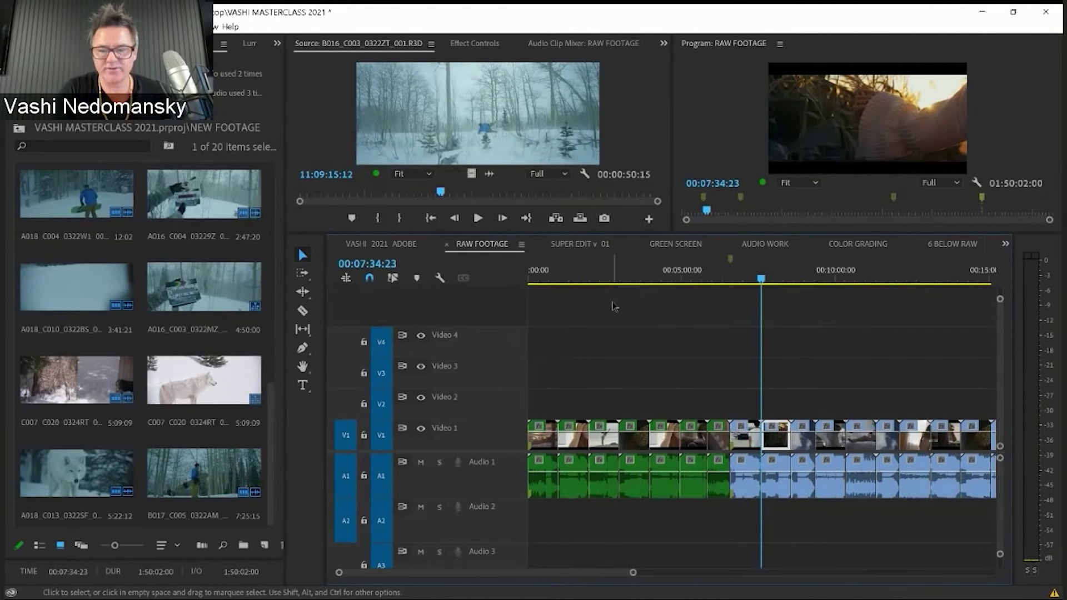
pyautogui.press('Down')
pyautogui.press('Down')
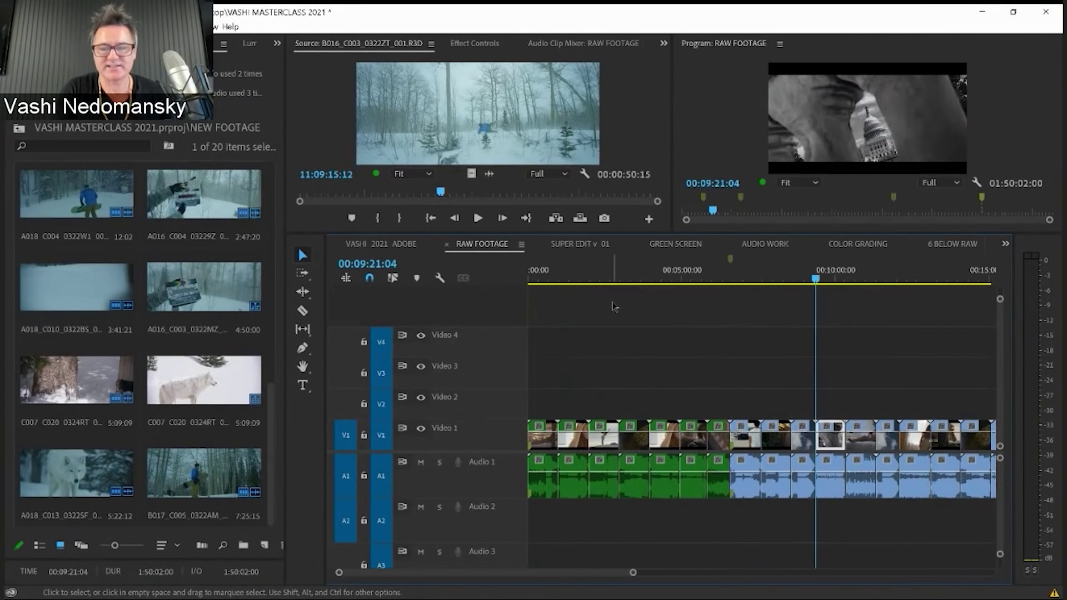
pyautogui.press('Down')
pyautogui.press('Down')
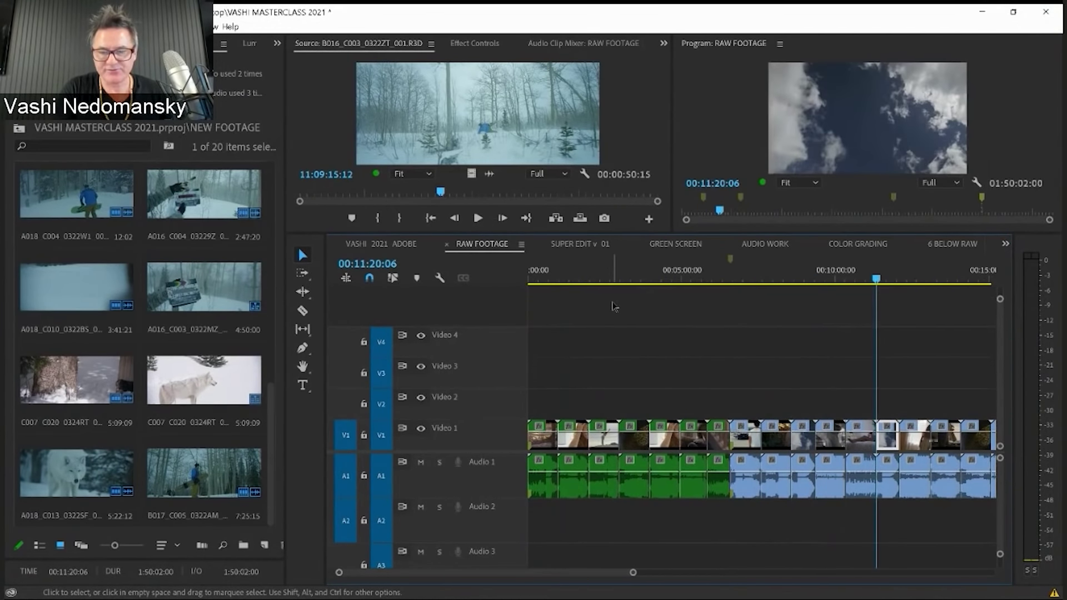
pyautogui.press('Down')
pyautogui.press('Down')
pyautogui.press('Down')
pyautogui.press('Down')
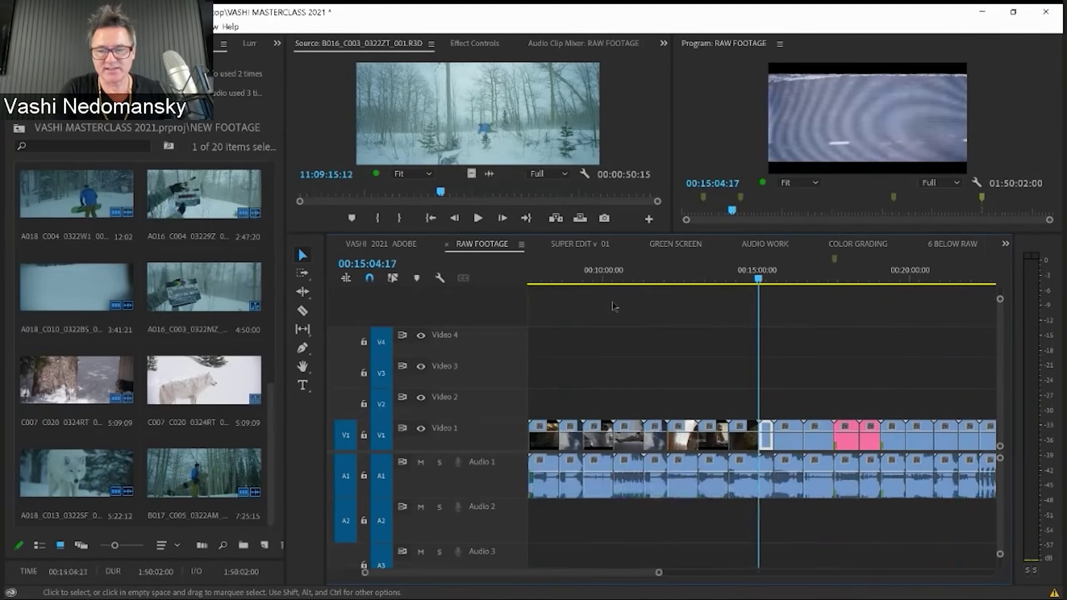
pyautogui.press('Down')
pyautogui.press('Down')
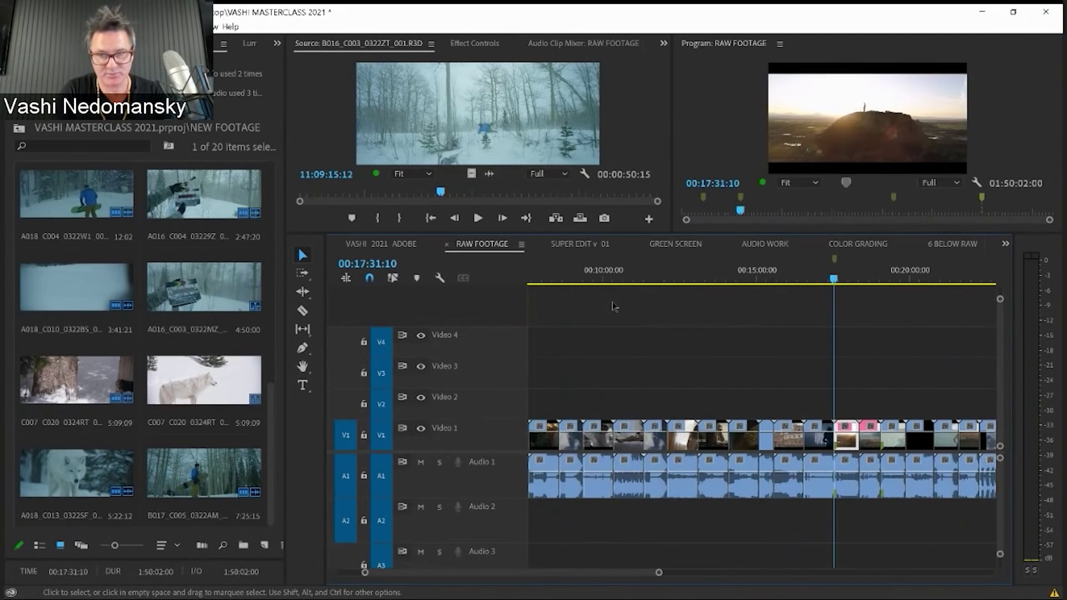
# - Step back and forth over the cuts around the pink clips, stop at 00:20:47:10 and save the project
pyautogui.press('Down')
pyautogui.press('Down')
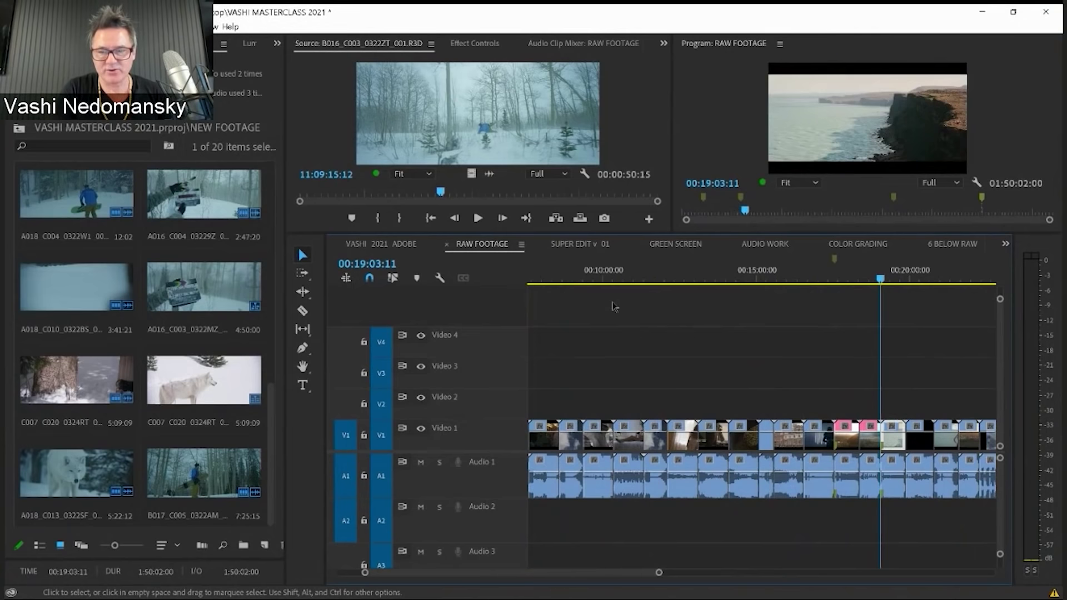
pyautogui.press('Down')
pyautogui.press('Up')
pyautogui.press('Up')
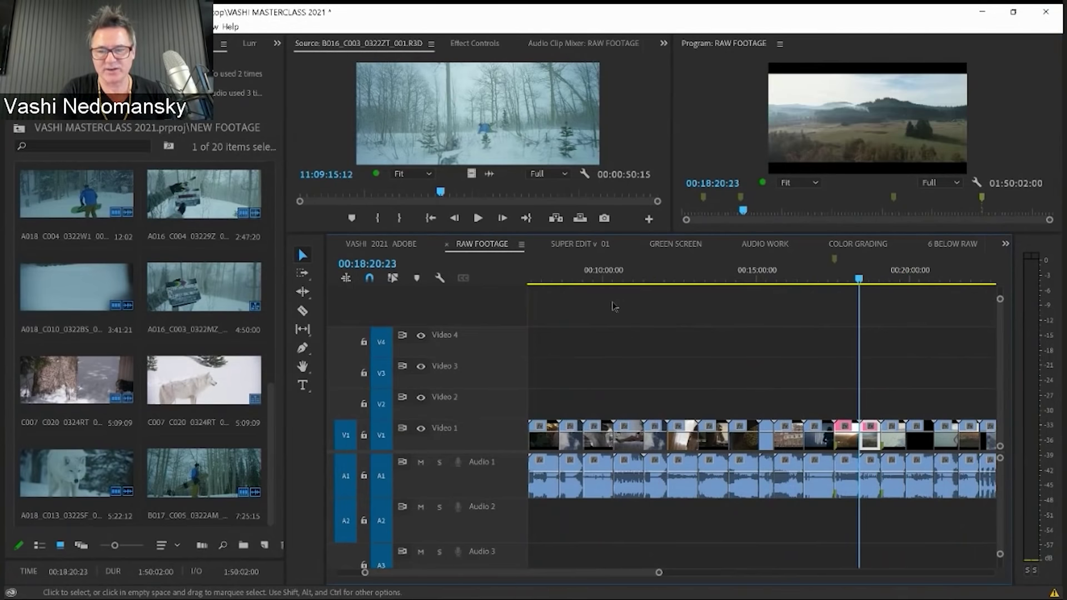
pyautogui.press('Down')
pyautogui.press('Down')
pyautogui.press('Down')
pyautogui.press('-')
pyautogui.press('-')
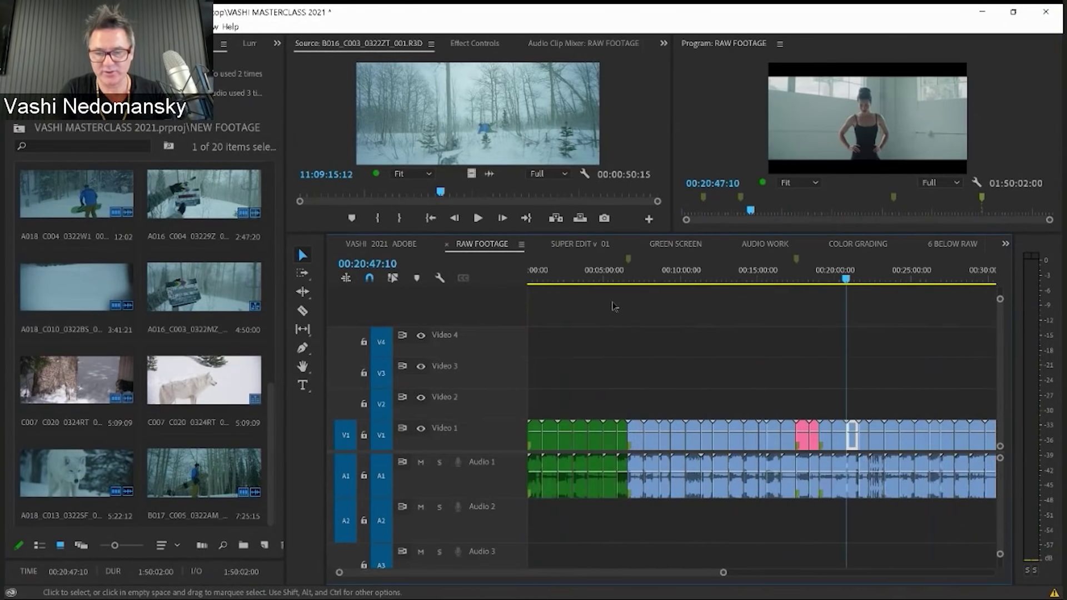
pyautogui.hotkey('ctrl', 's')
pyautogui.press('-')
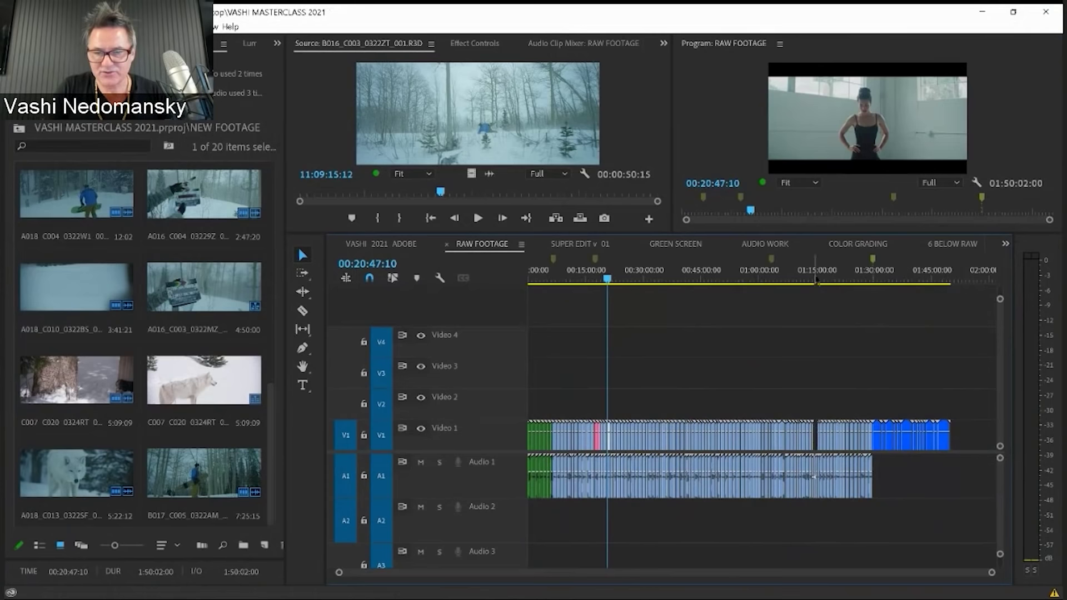
# - Preview the clips around 01:26:47:11 up close and move the playhead to the bright blue clips' marker at 01:29:45:21
pyautogui.moveTo(800, 275); pyautogui.dragTo(869, 282)
pyautogui.press('=')
pyautogui.press('=')
pyautogui.press('=')
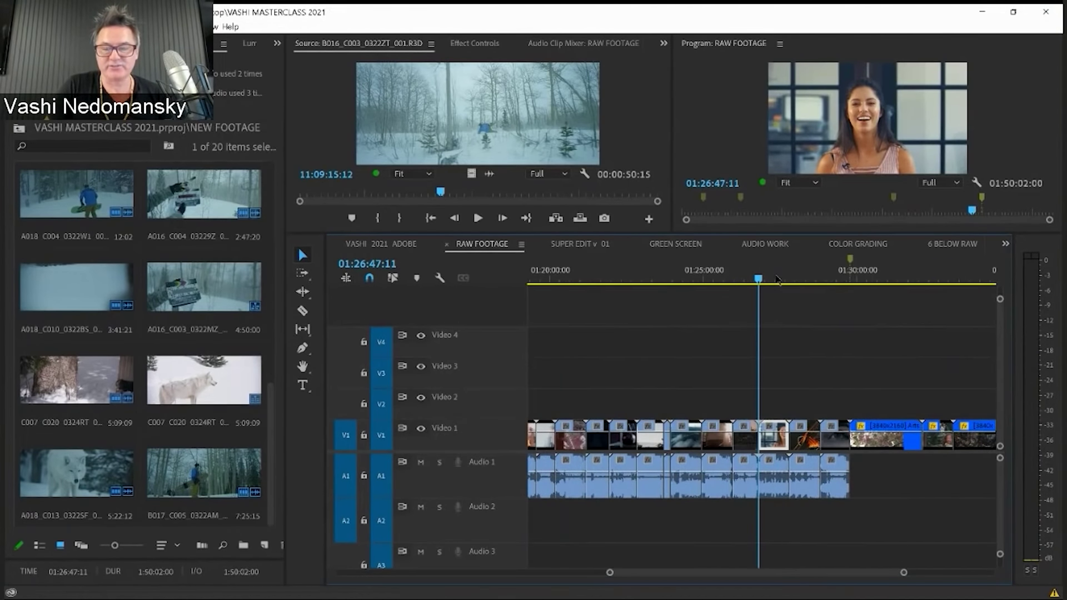
pyautogui.moveTo(777, 280)
pyautogui.mouseDown()
pyautogui.moveTo(809, 280)
pyautogui.moveTo(781, 282)
pyautogui.mouseUp()
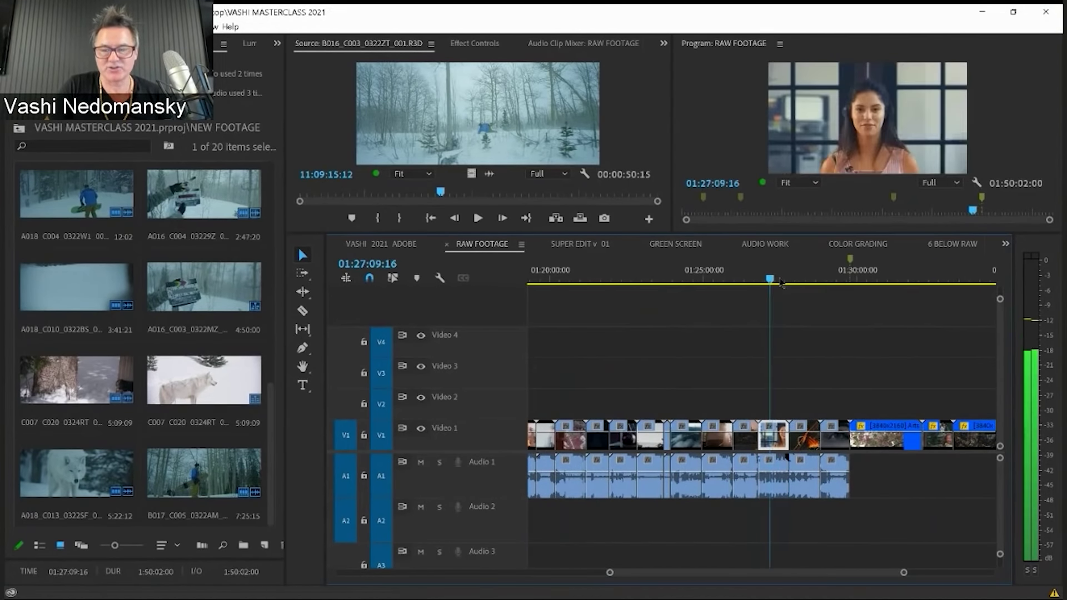
pyautogui.click(837, 286)
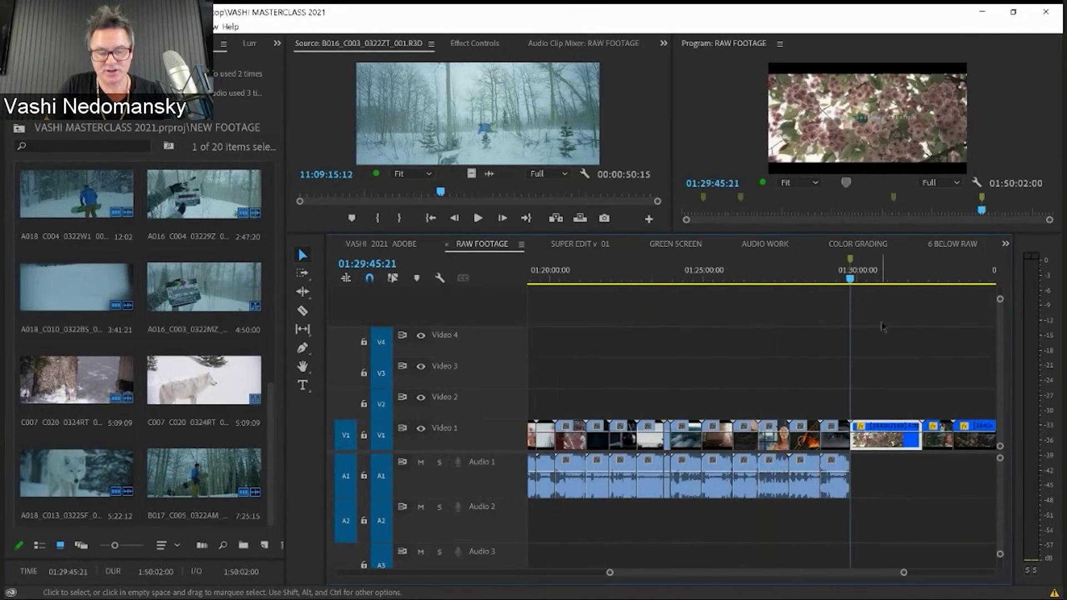
# - Place the playhead at 00:39:44:18 with the whole sequence in view and list the sequence's markers
pyautogui.press('\\')
pyautogui.press('\\')
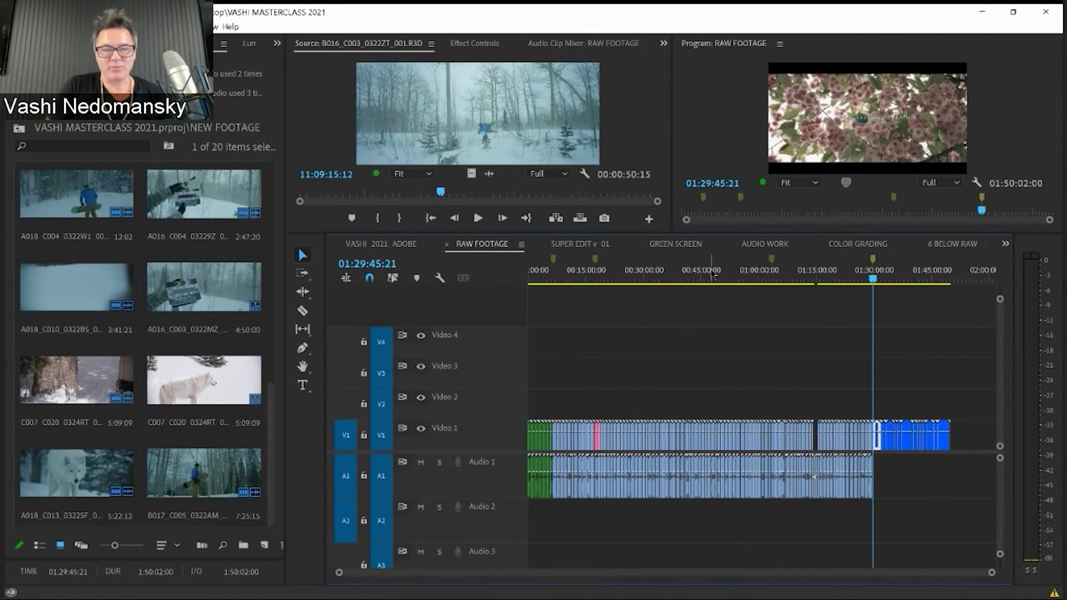
pyautogui.click(681, 272)
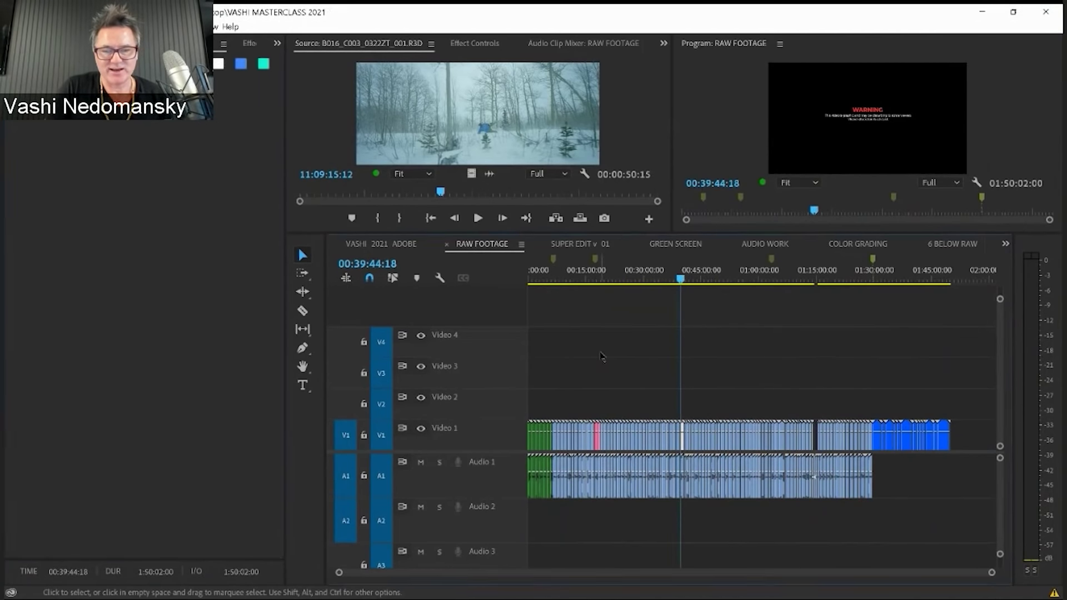
pyautogui.hotkey('ctrl', 'shift', '.')
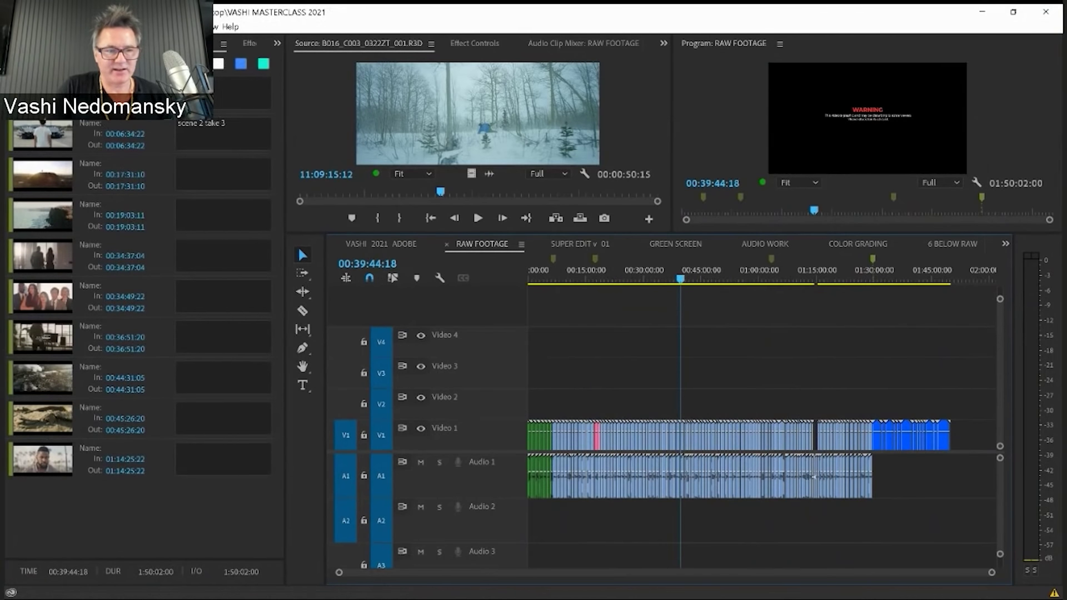
# - Jump through the listed markers one after another, from 00:06:34:22 to the last one at 01:14:25:22
pyautogui.press('Home')
pyautogui.click(43, 141)
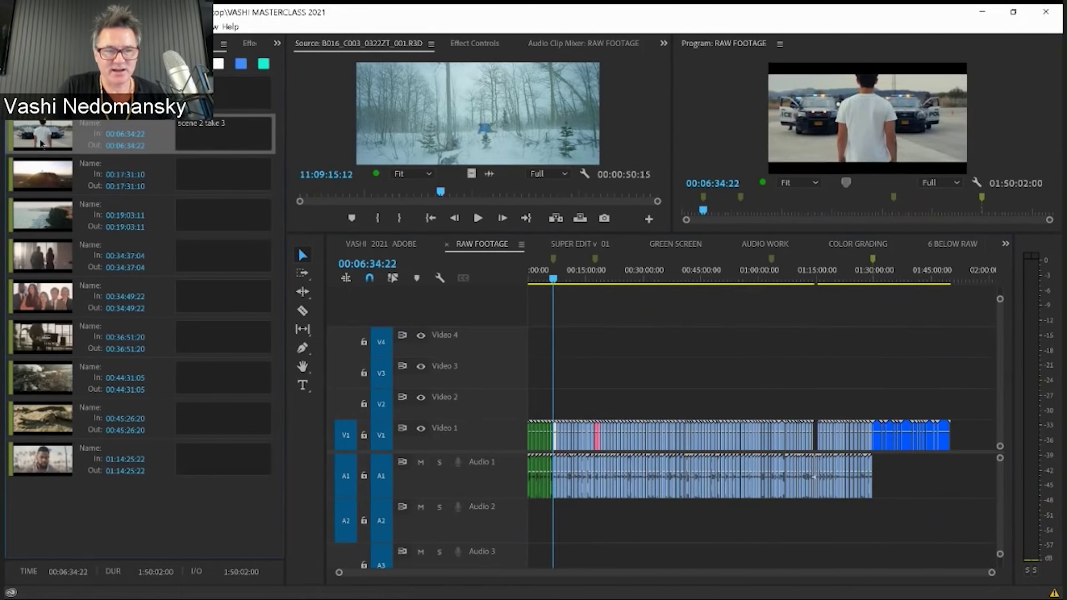
pyautogui.click(49, 182)
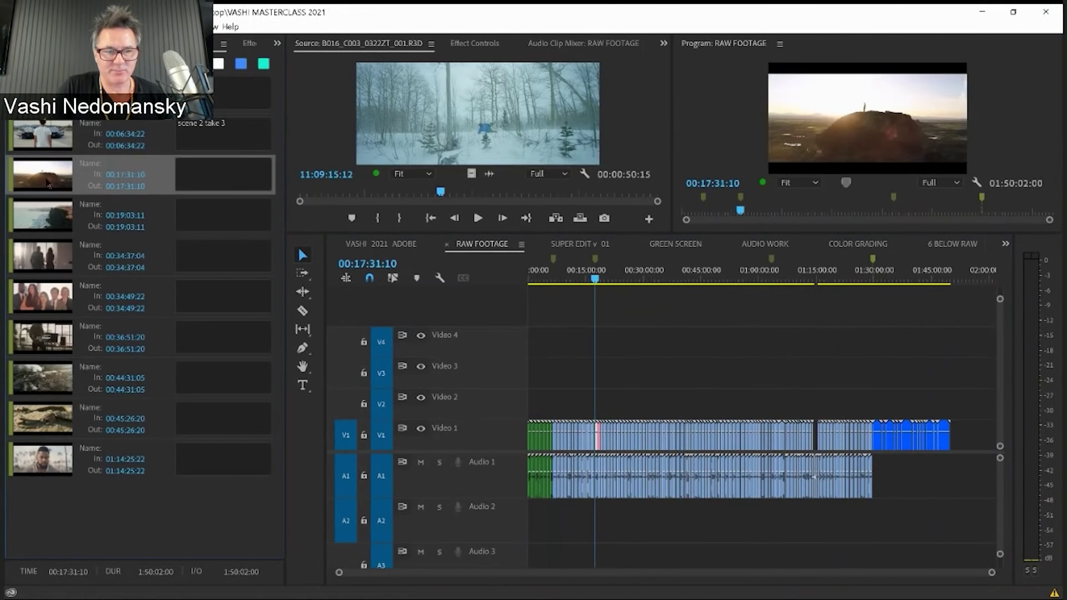
pyautogui.click(43, 227)
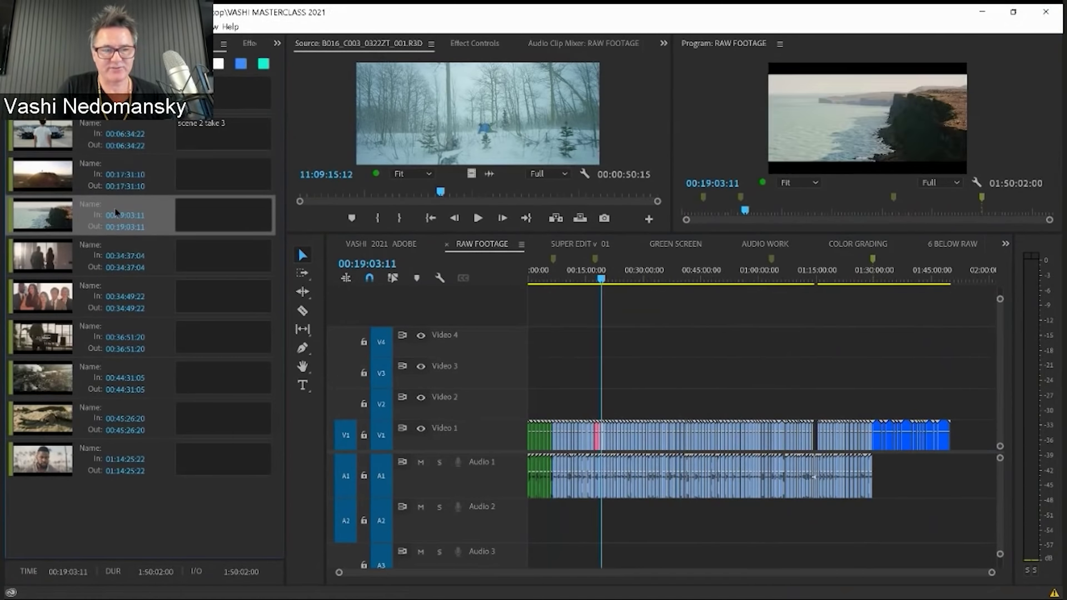
pyautogui.click(46, 266)
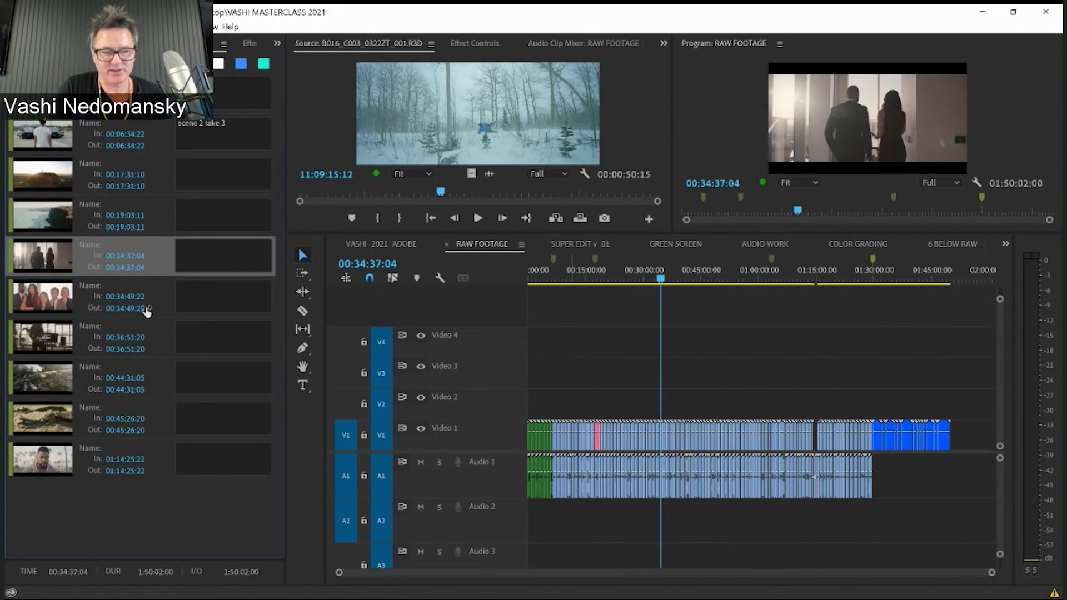
pyautogui.click(44, 303)
pyautogui.click(42, 344)
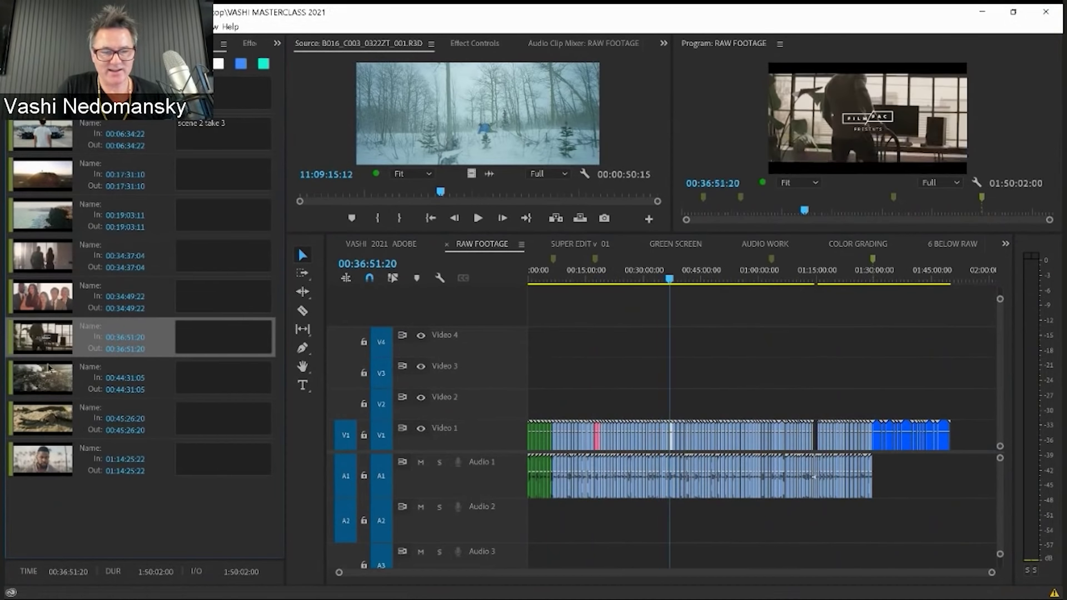
pyautogui.click(47, 389)
pyautogui.click(56, 419)
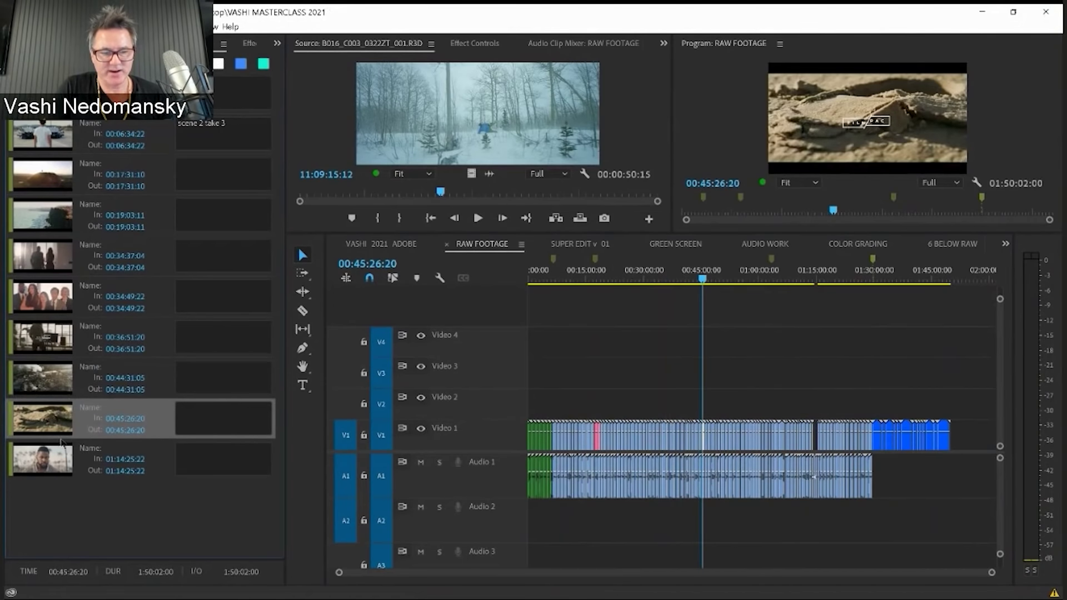
pyautogui.click(58, 462)
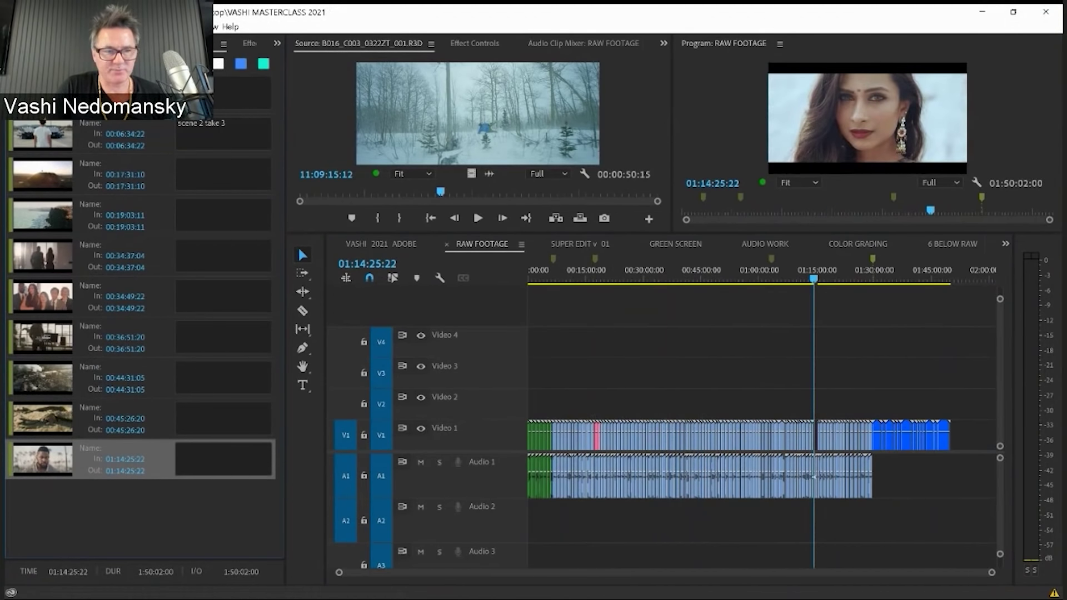
# - Return to the sequence start and scrub the raw footage to 00:34:49:22
pyautogui.press('Home')
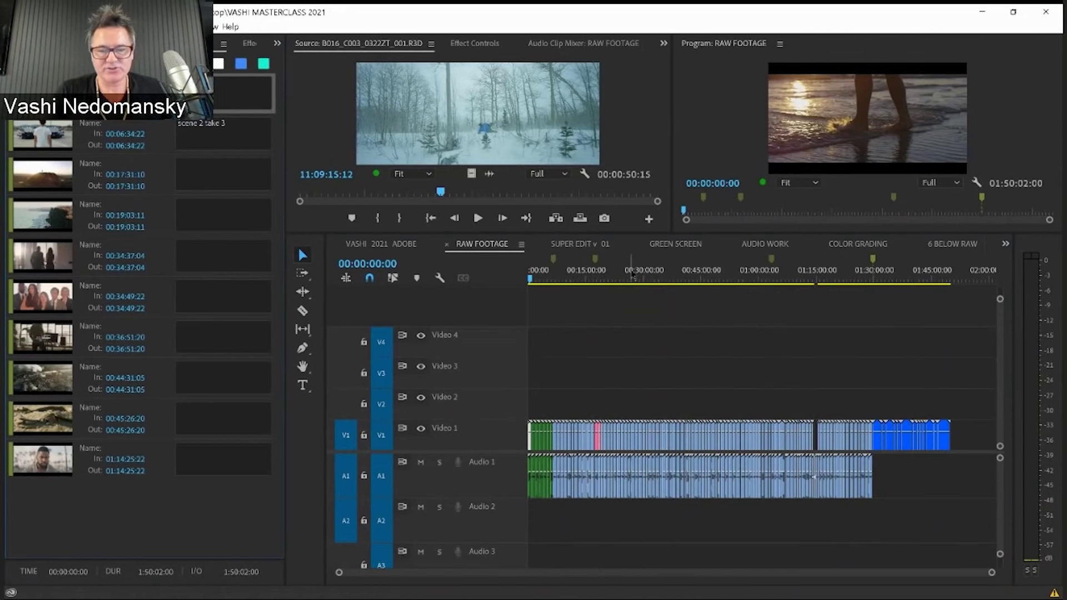
pyautogui.moveTo(627, 275); pyautogui.dragTo(662, 275)
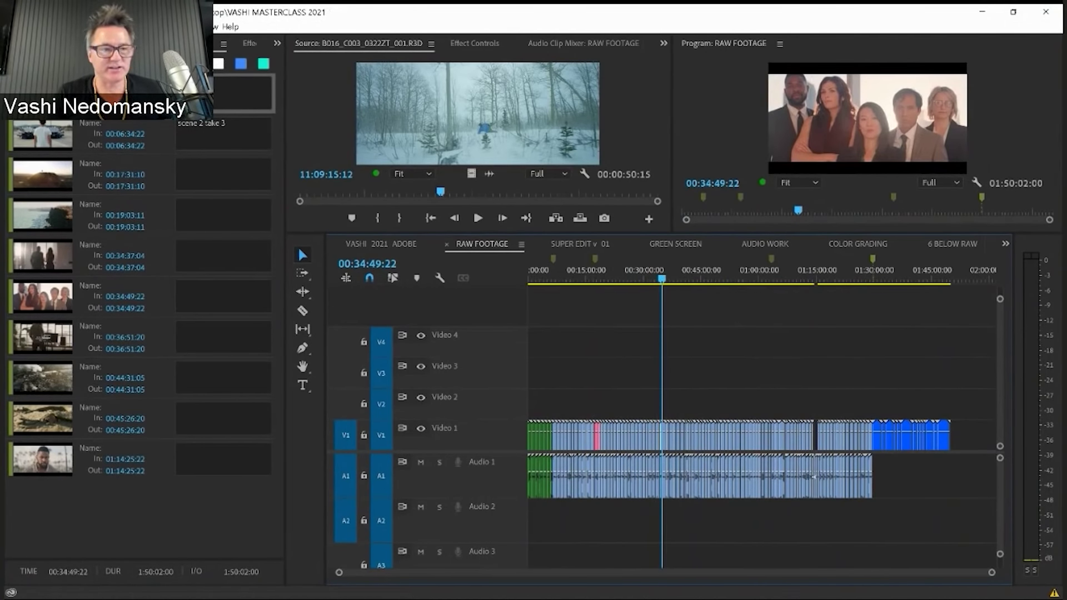
# - Bring up the main VASHI MASTERCLASS 2021 bin list and scrub through the raw footage to 01:19:34:01
pyautogui.hotkey('shift', '1')
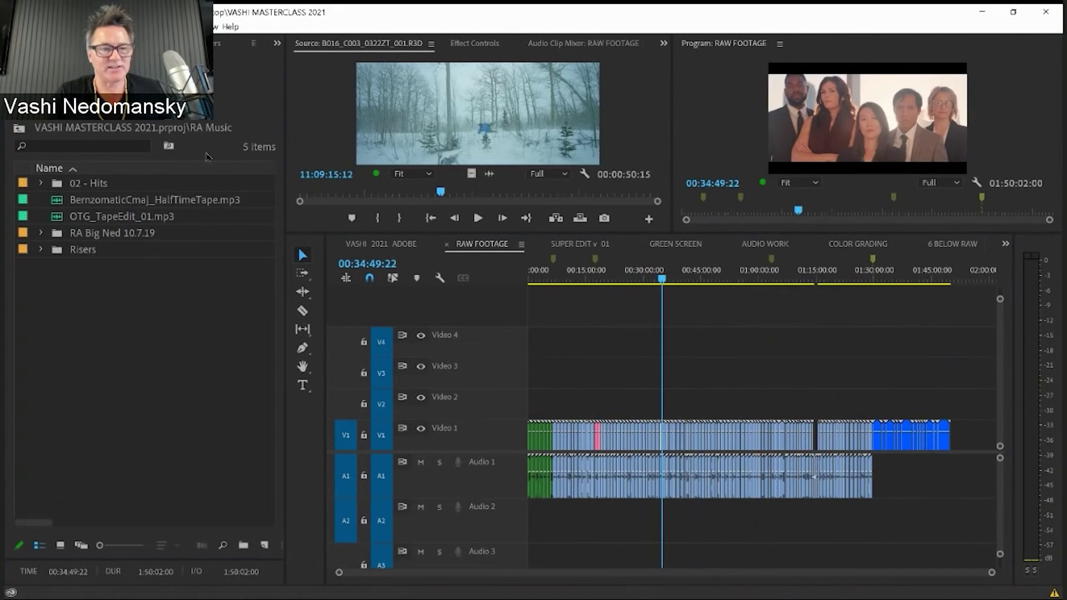
pyautogui.hotkey('shift', '1')
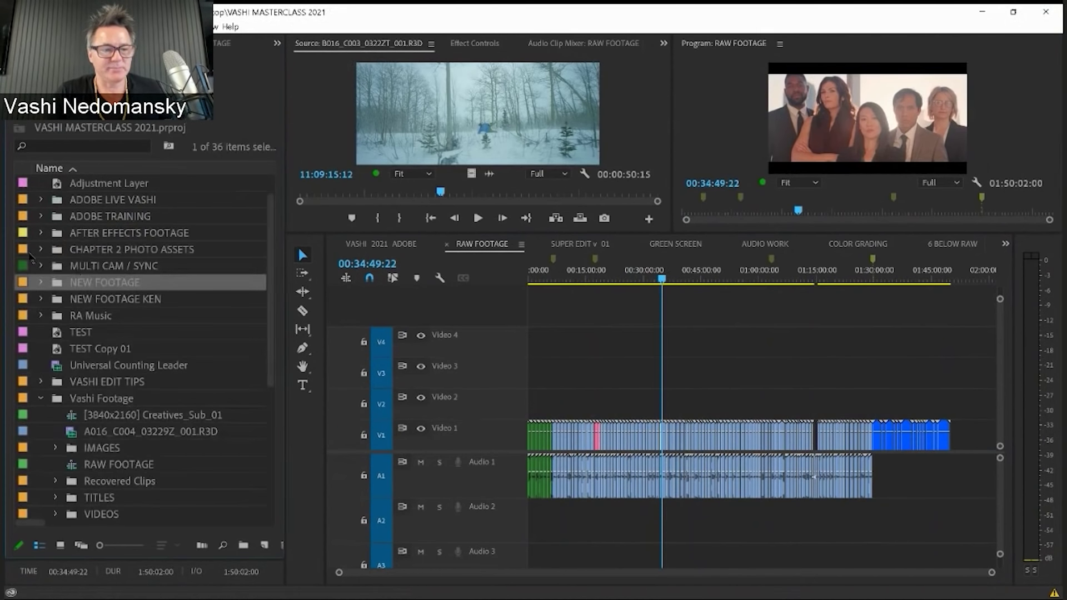
pyautogui.moveTo(110, 421)
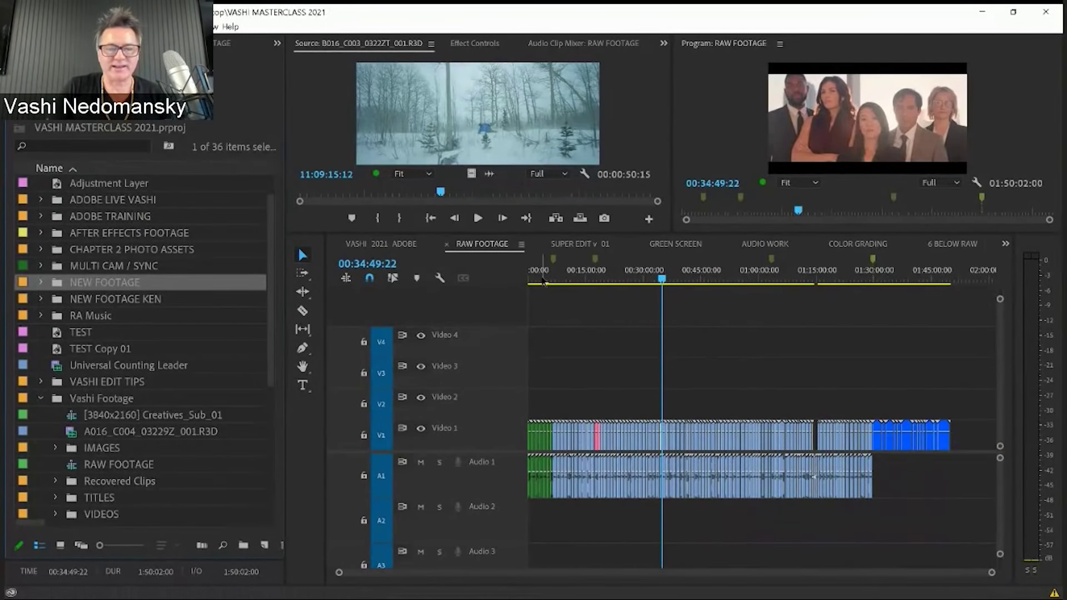
pyautogui.moveTo(543, 280); pyautogui.dragTo(833, 270)
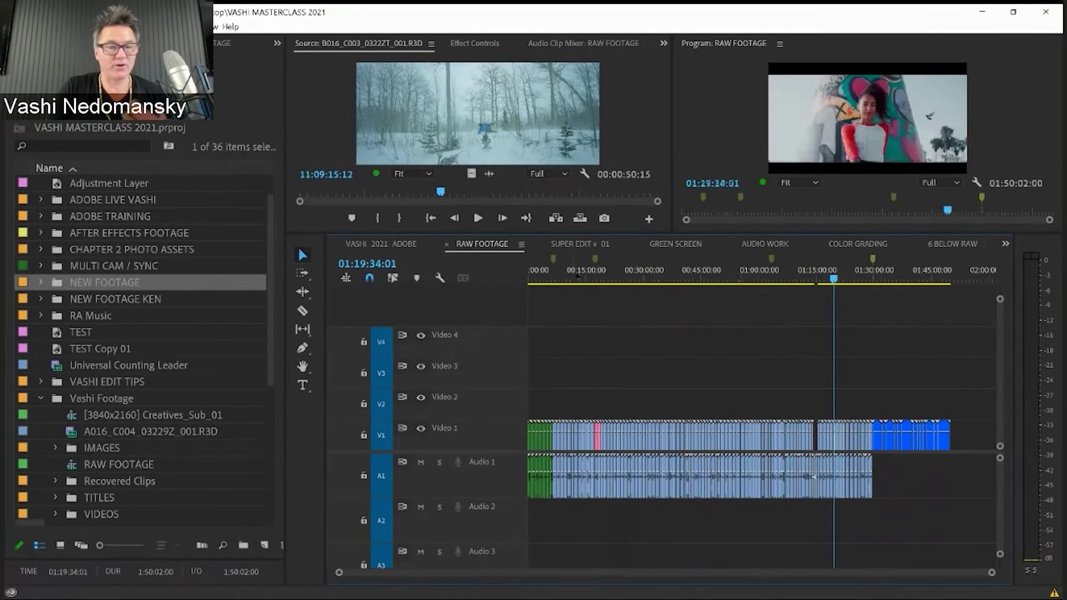
# - Scrub the RAW FOOTAGE sequence to 00:54:18:06, then check the footage at 00:14:05:21 and 00:18:20:23
pyautogui.click(540, 278)
pyautogui.moveTo(540, 278); pyautogui.dragTo(735, 281)
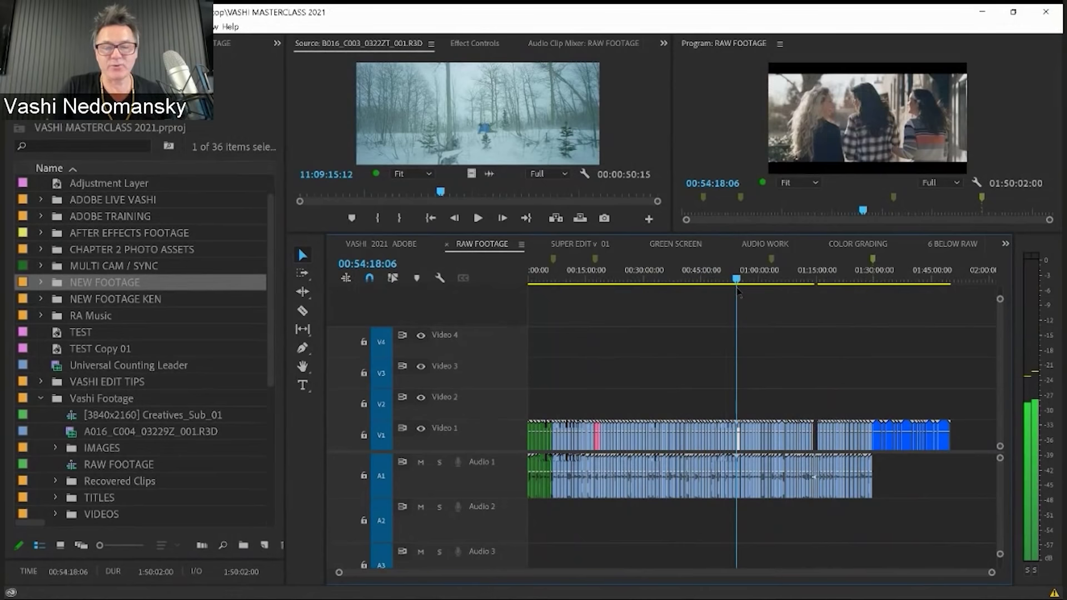
pyautogui.click(582, 279)
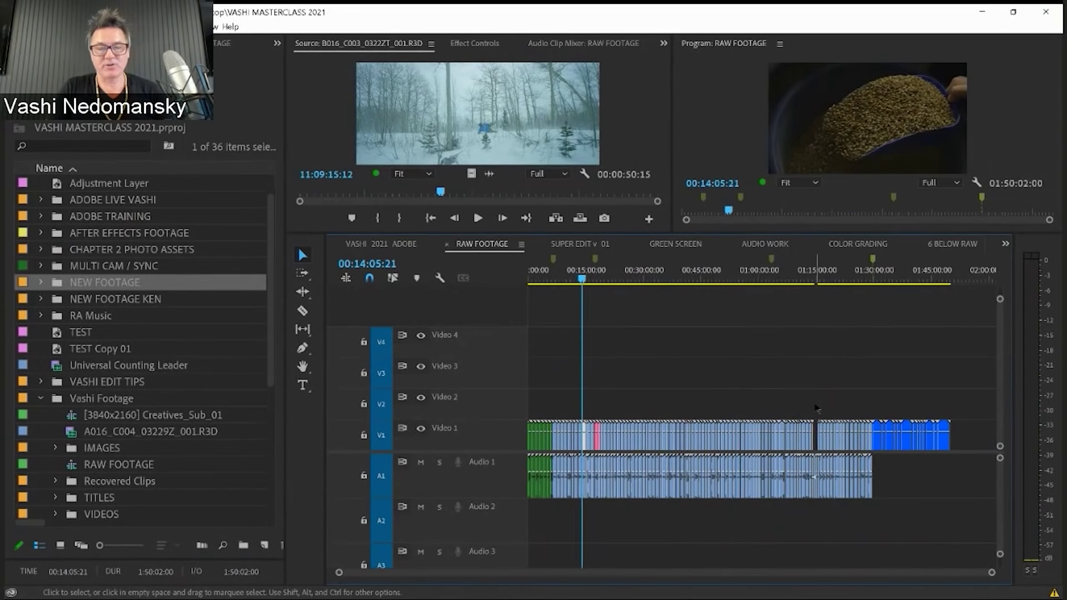
pyautogui.scroll(3, 700, 380)
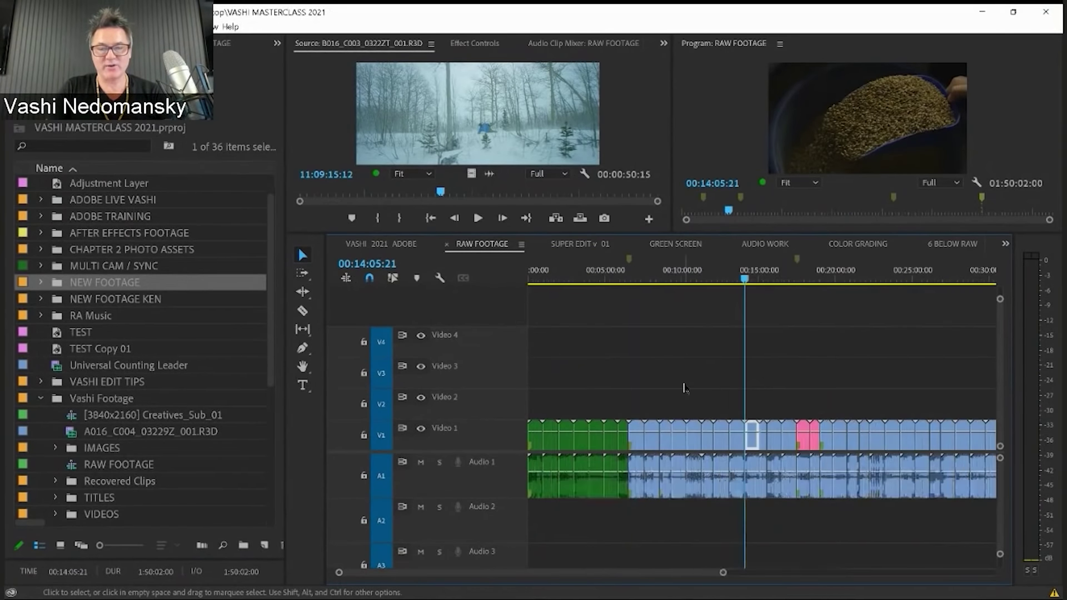
pyautogui.scroll(-3, 667, 361)
pyautogui.click(599, 278)
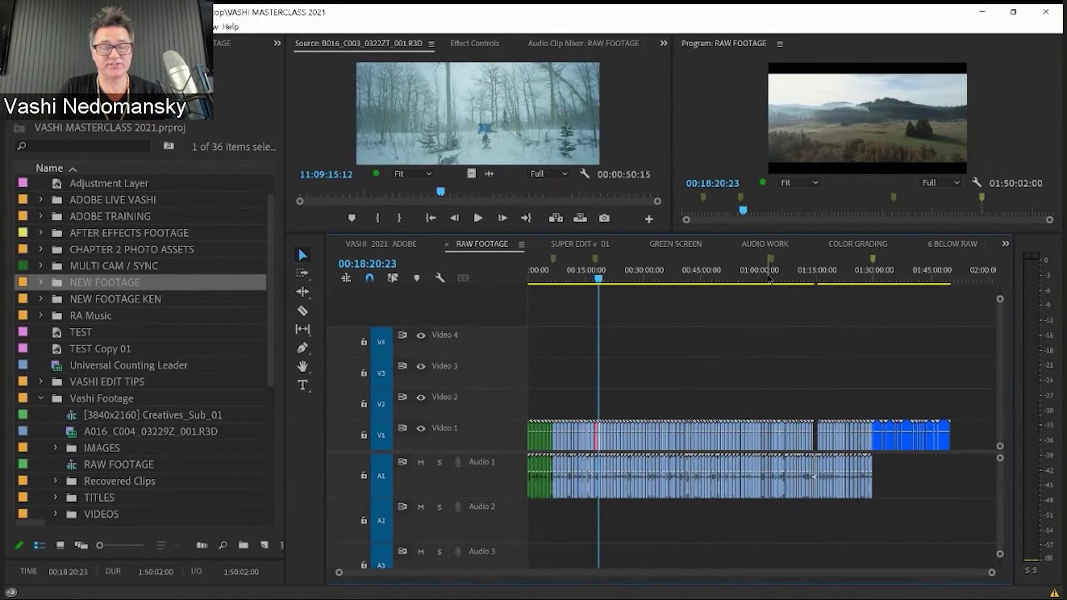
# - Shuttle through the raw footage forward from 00:38:44:19 and back in reverse to 00:34:56:19
pyautogui.click(675, 278)
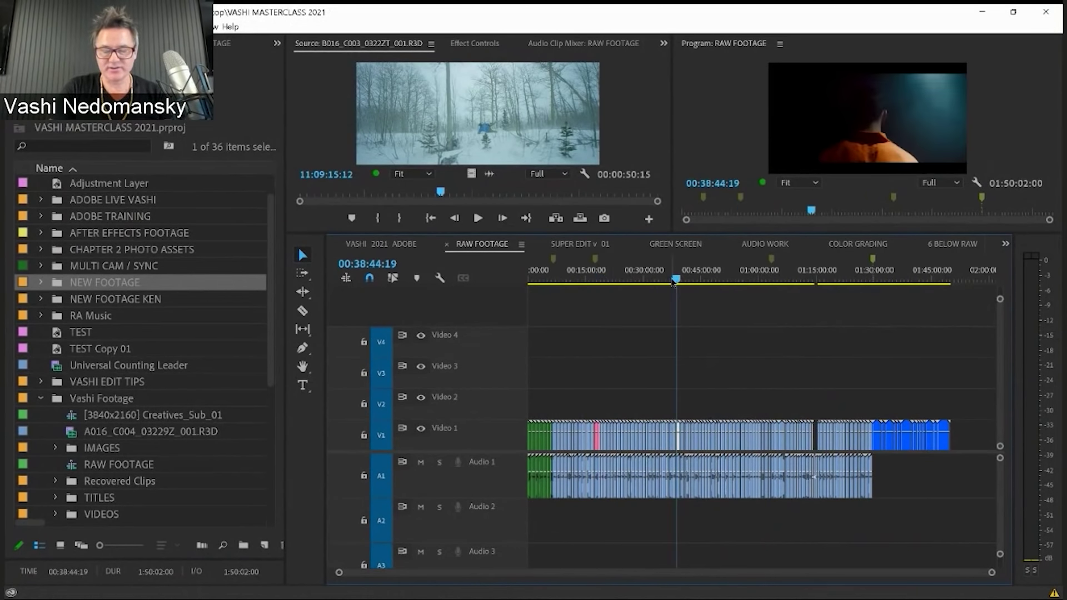
pyautogui.press('l')
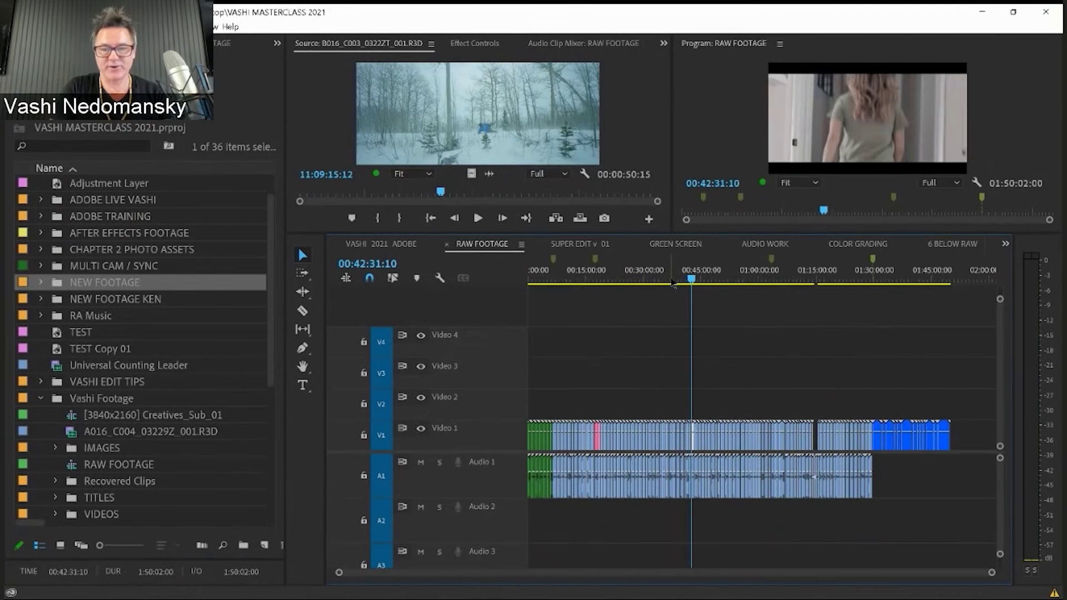
pyautogui.press('j')
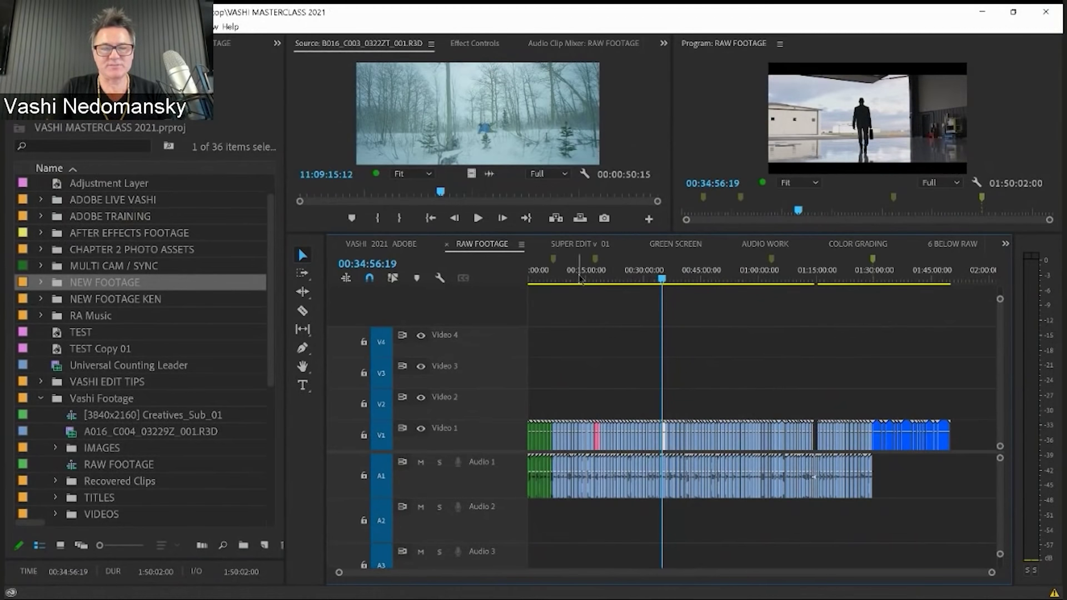
# - Go back to the green clips and raise the clip starting at 00:04:57:07 from Video 1 to Video 2
pyautogui.moveTo(579, 277); pyautogui.dragTo(553, 280)
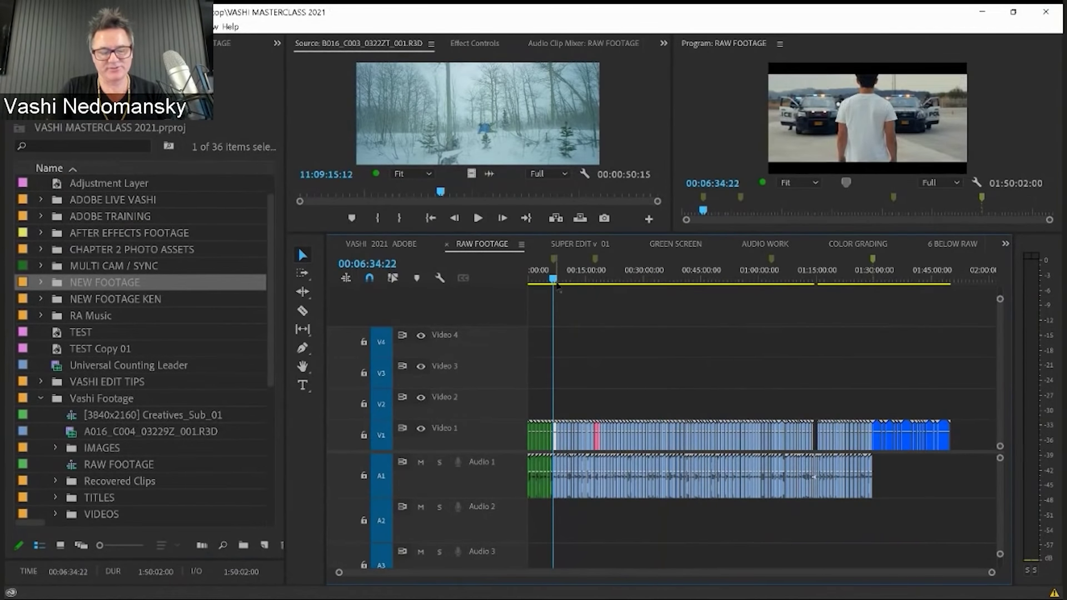
pyautogui.press('=')
pyautogui.press('=')
pyautogui.press('=')
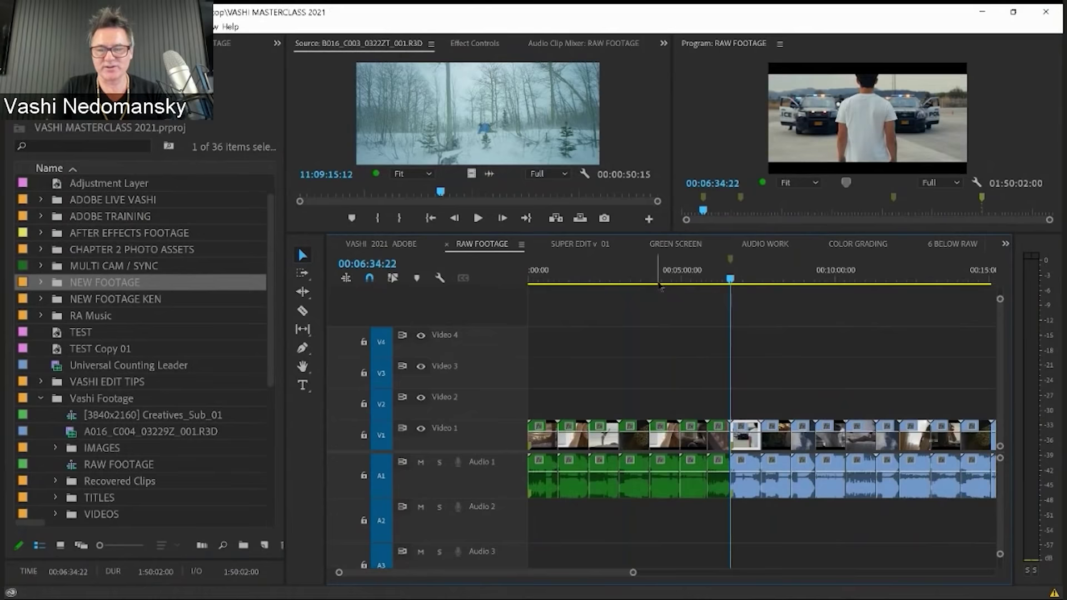
pyautogui.press('-')
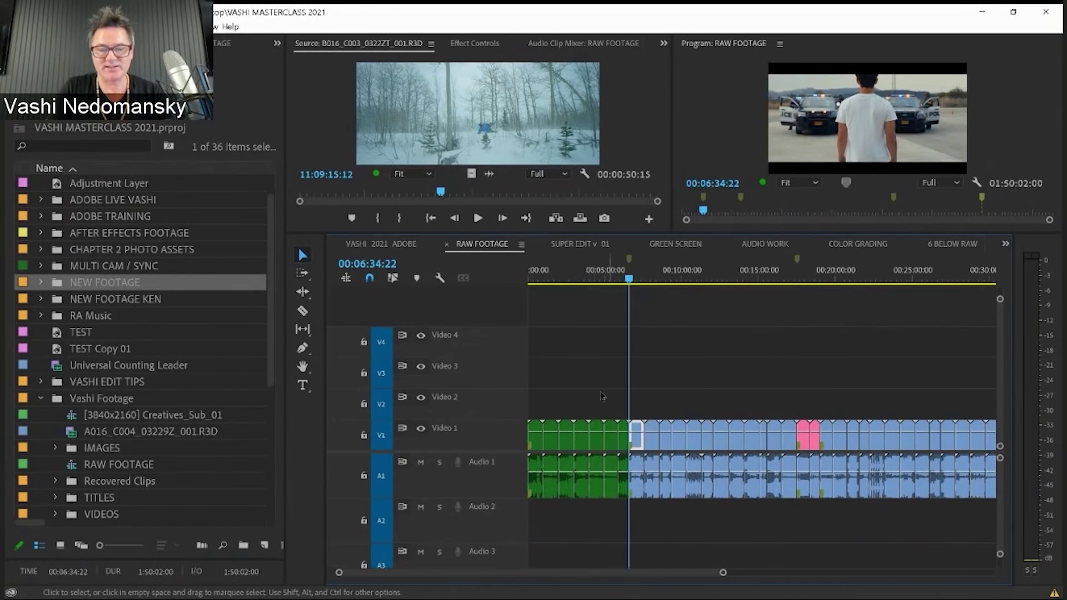
pyautogui.press('Up')
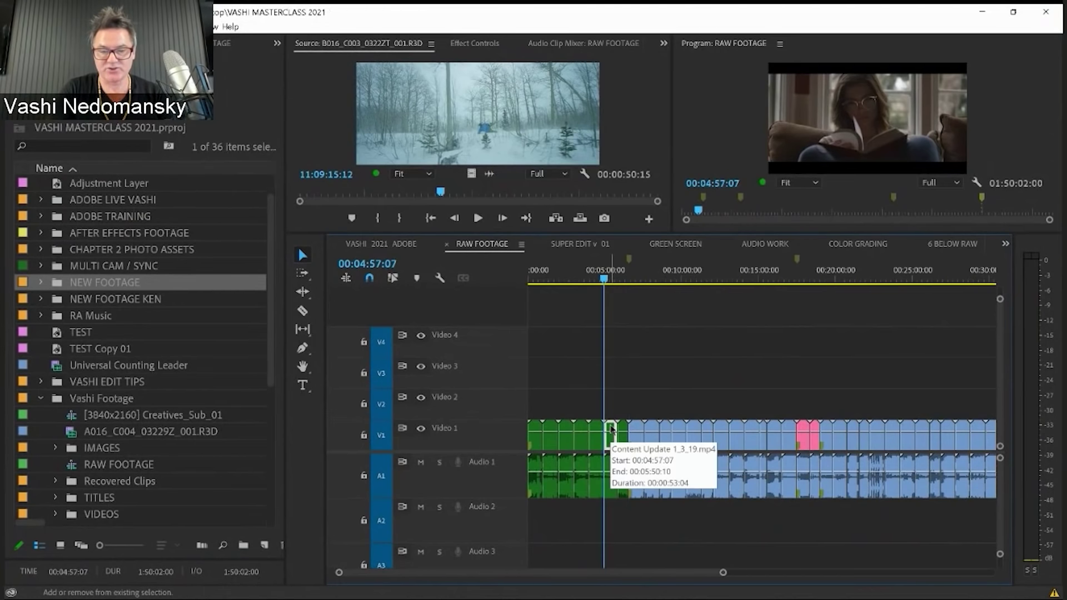
pyautogui.hotkey('alt', 'Up')
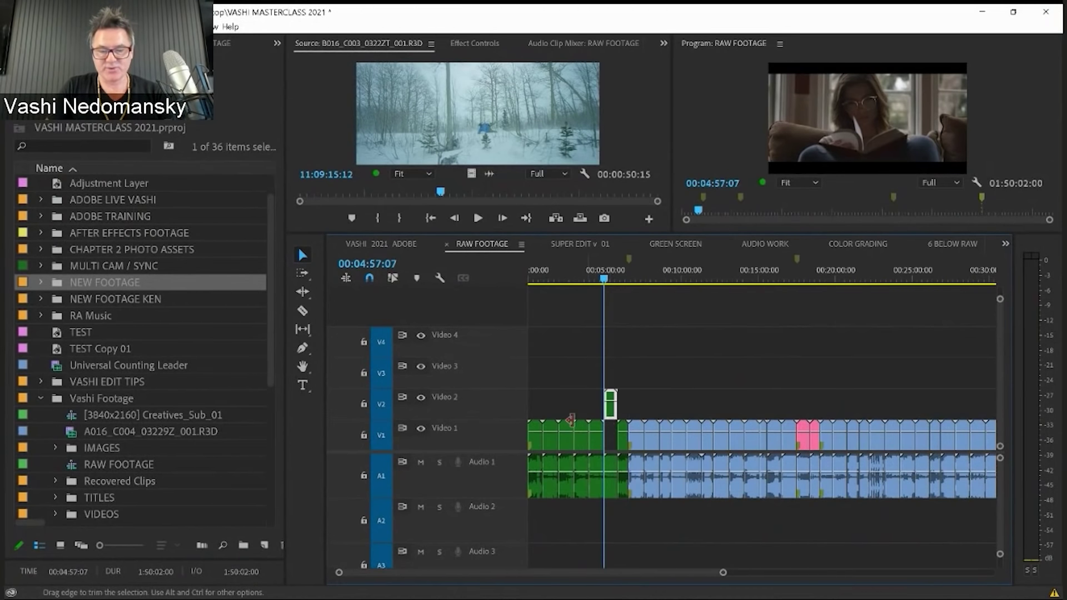
# - Scrub to the clip starting at 00:14:05:21 and raise it to Video 2 as a select
pyautogui.moveTo(661, 275); pyautogui.dragTo(745, 439)
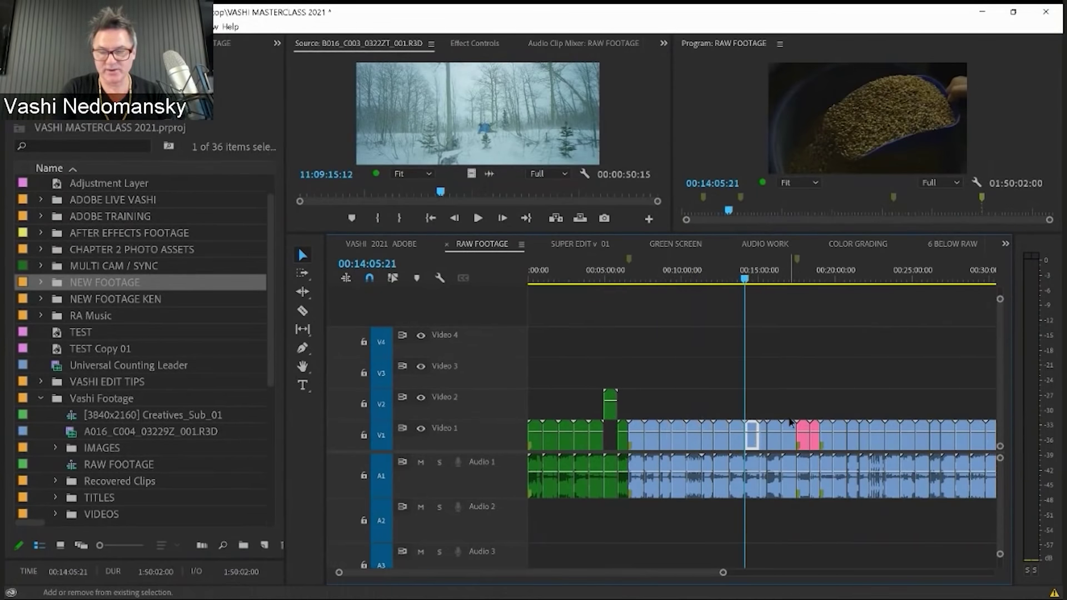
pyautogui.hotkey('alt', 'Up')
pyautogui.press('-')
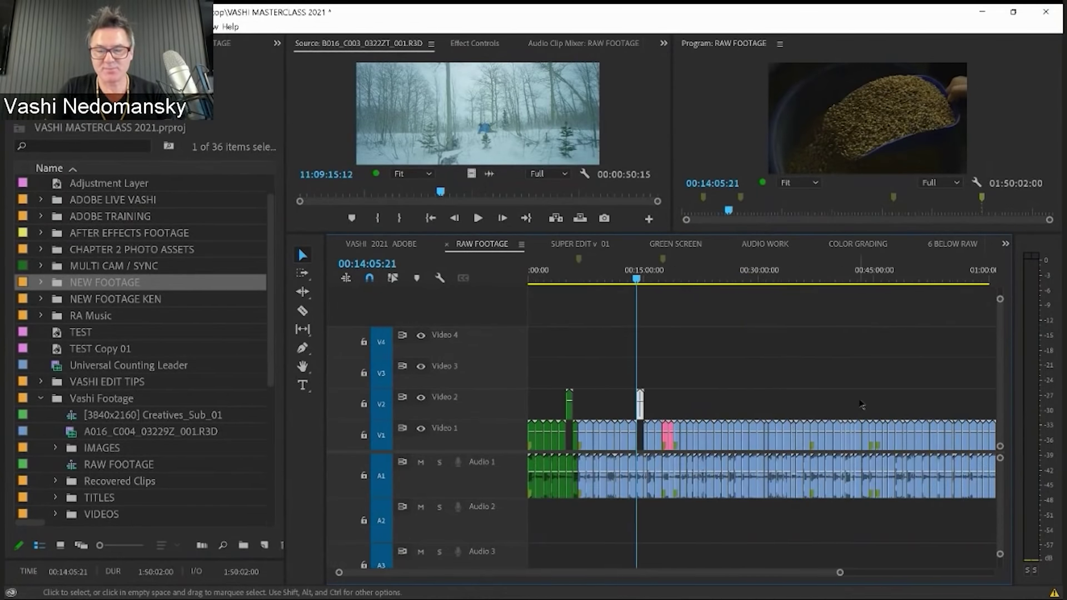
# - Raise the clip at 00:50:20:12 and another one about five minutes further on to Video 2
pyautogui.moveTo(705, 282); pyautogui.dragTo(914, 279)
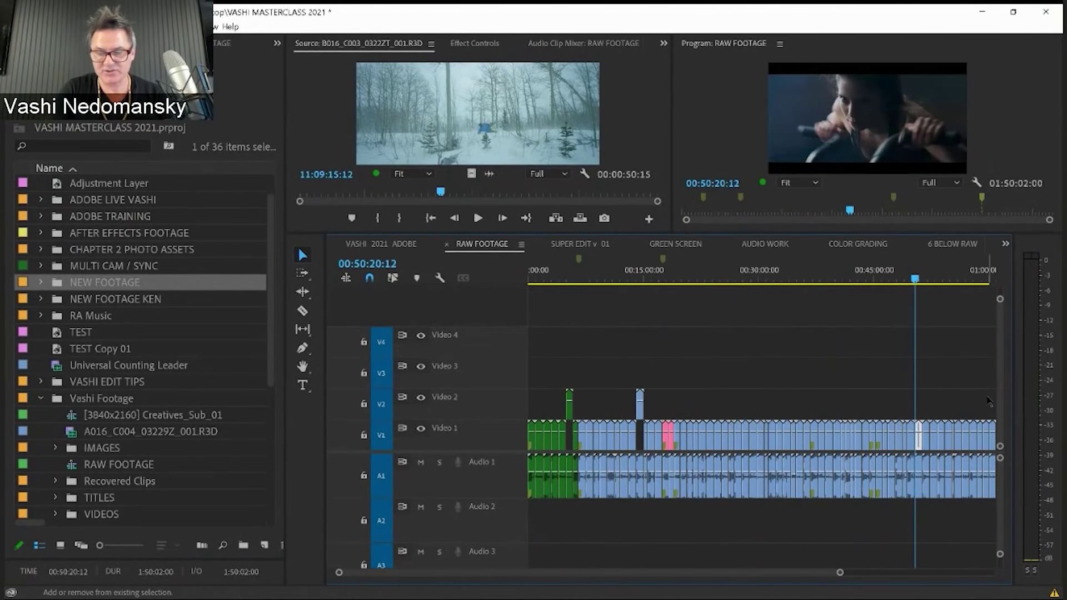
pyautogui.hotkey('alt', 'Up')
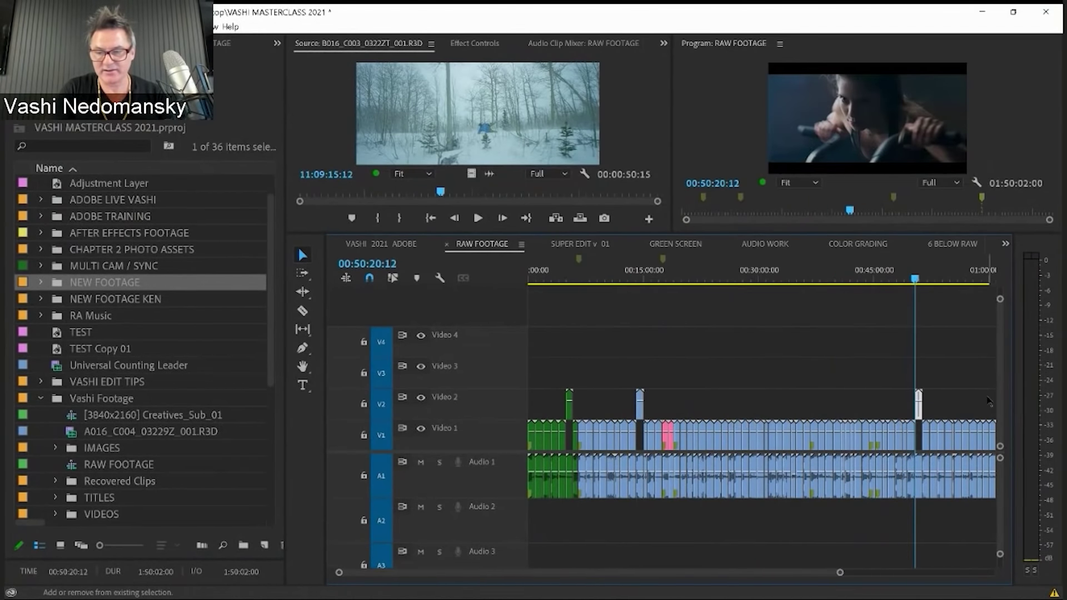
pyautogui.click(957, 439)
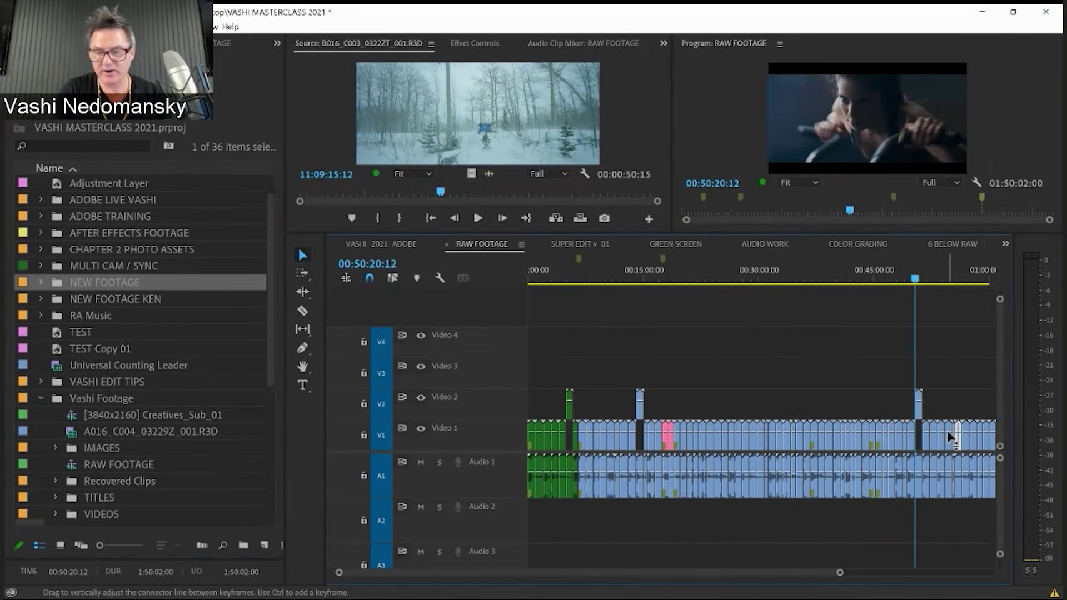
pyautogui.hotkey('alt', 'Up')
pyautogui.press('\\')
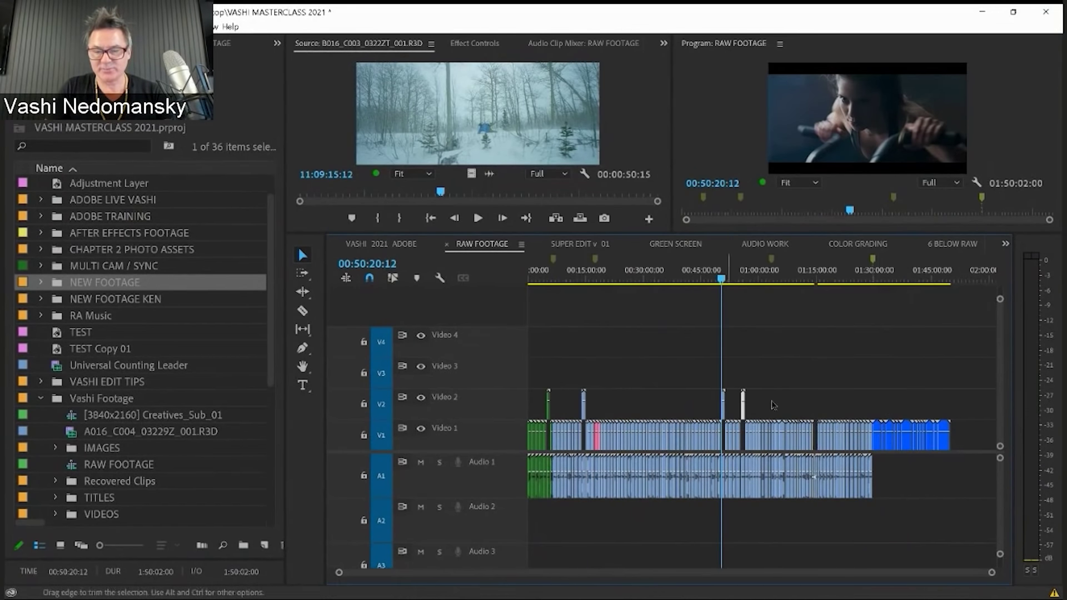
# - Find the shot of the woman lying on the bed at 01:10:32:06 and raise its clip to Video 2
pyautogui.moveTo(777, 280); pyautogui.dragTo(799, 294)
pyautogui.press('\\')
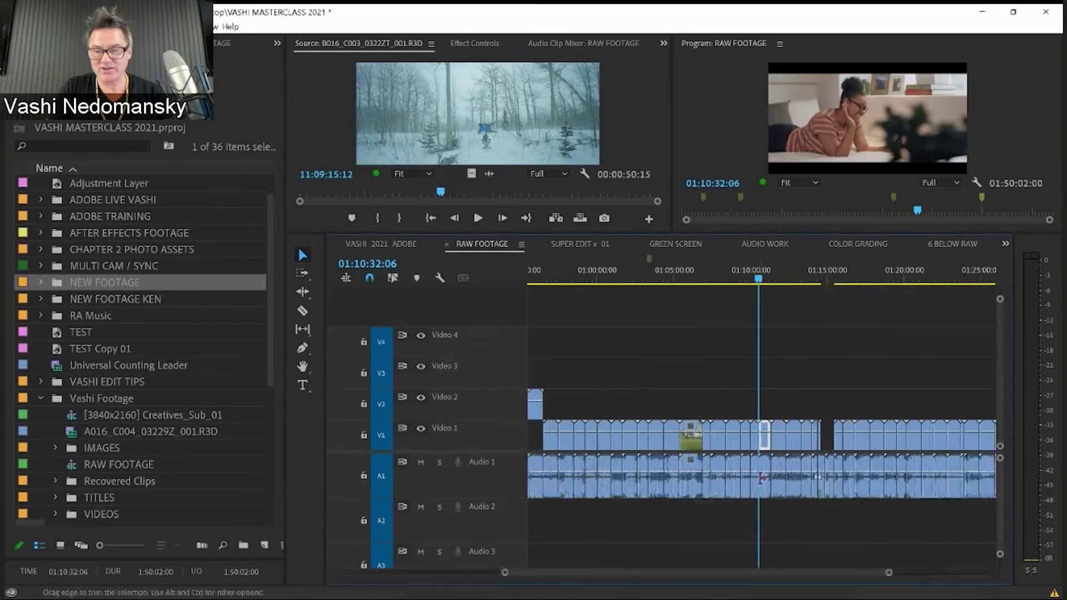
pyautogui.hotkey('alt', 'Up')
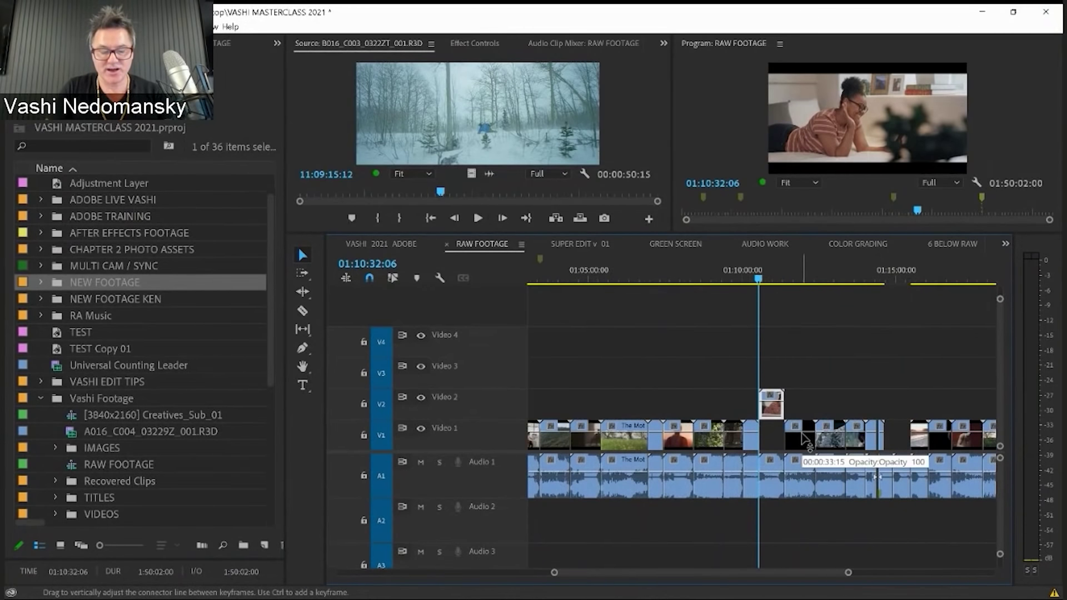
pyautogui.press('-')
pyautogui.press('-')
# - Move to the city skyline clip at 01:25:56:18 and raise it to Video 2
pyautogui.click(876, 287)
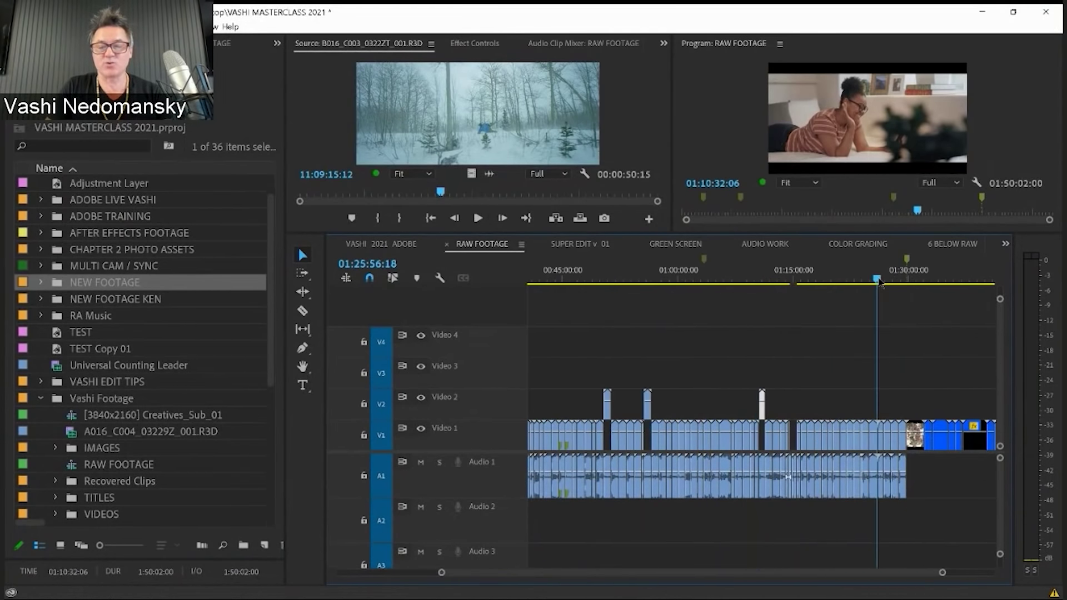
pyautogui.press('=')
pyautogui.press('=')
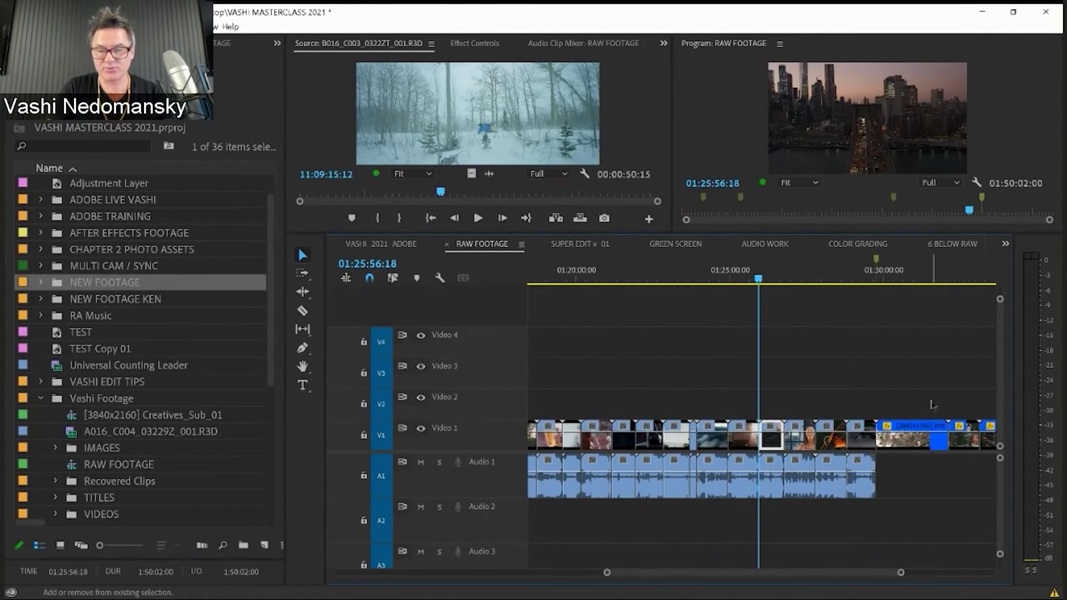
pyautogui.hotkey('alt', 'Up')
pyautogui.press('-')
pyautogui.press('-')
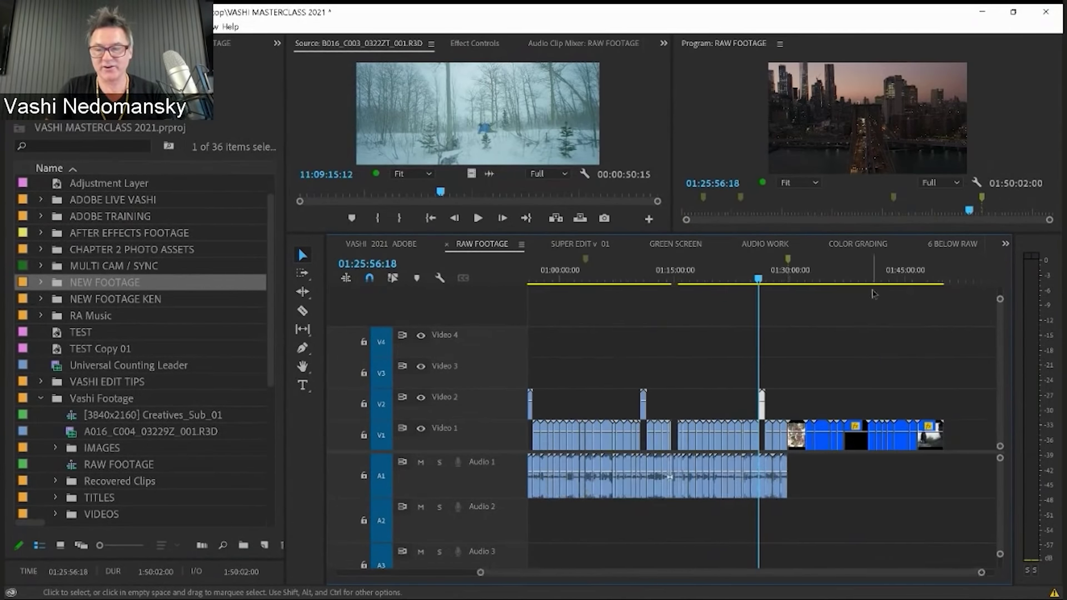
# - Raise the ocean title clip at 01:43:32:21 to Video 2 and fit the whole sequence in view
pyautogui.moveTo(872, 277); pyautogui.dragTo(896, 276)
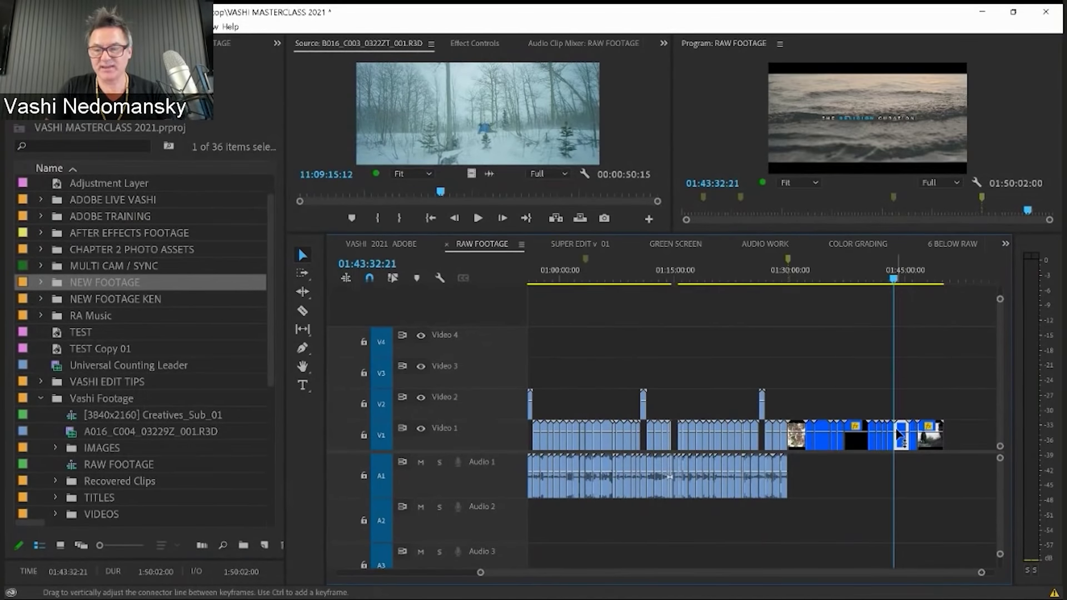
pyautogui.hotkey('alt', 'Up')
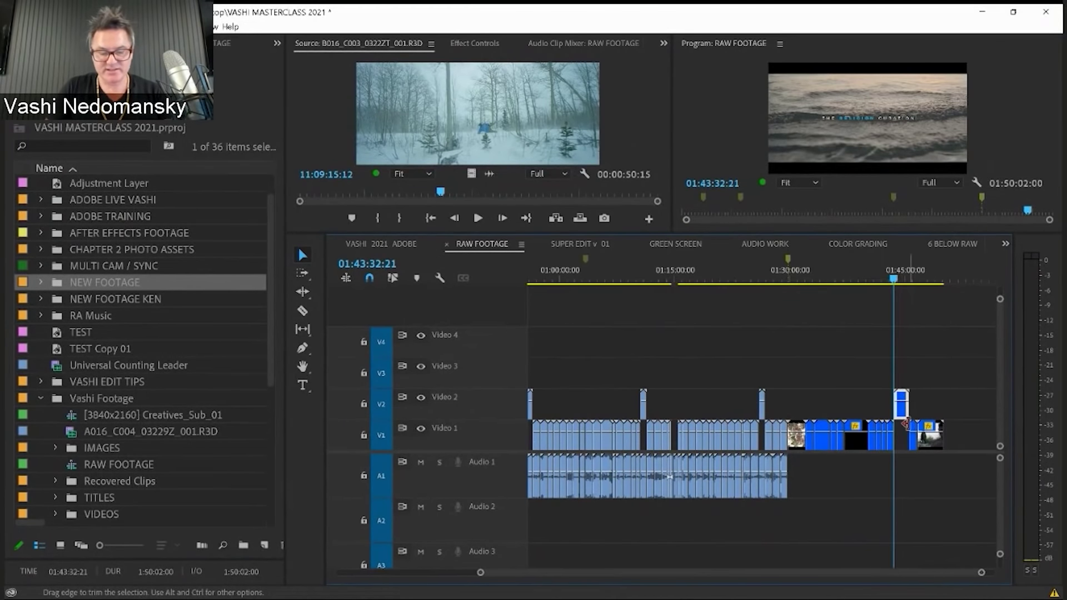
pyautogui.press('\\')
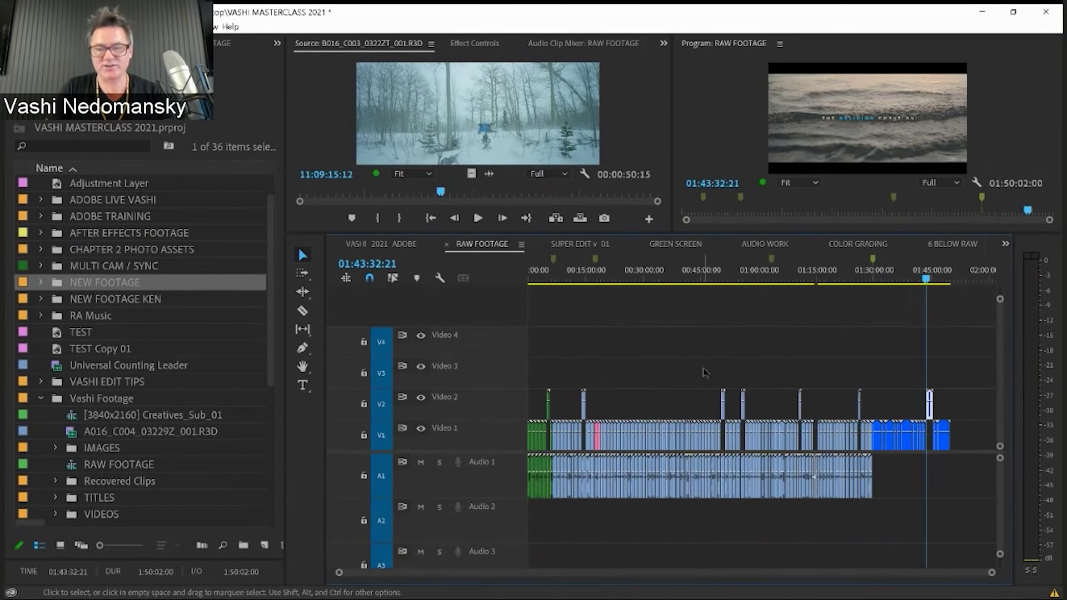
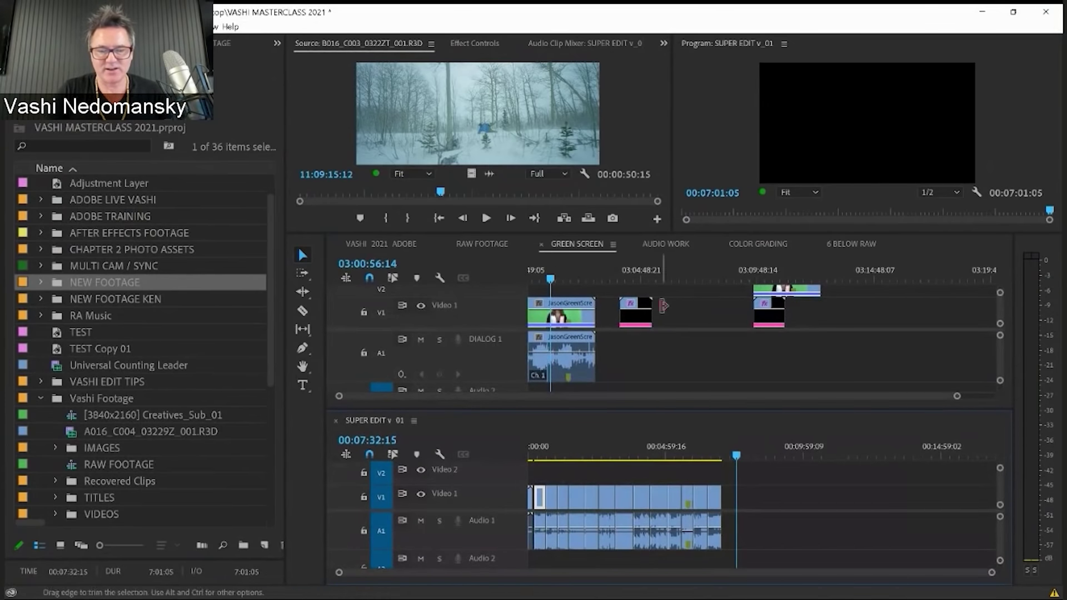
# - Select all the raised Video 2 clips in RAW FOOTAGE and copy them onto Video 2 of SUPER EDIT v_01
pyautogui.click(482, 243)
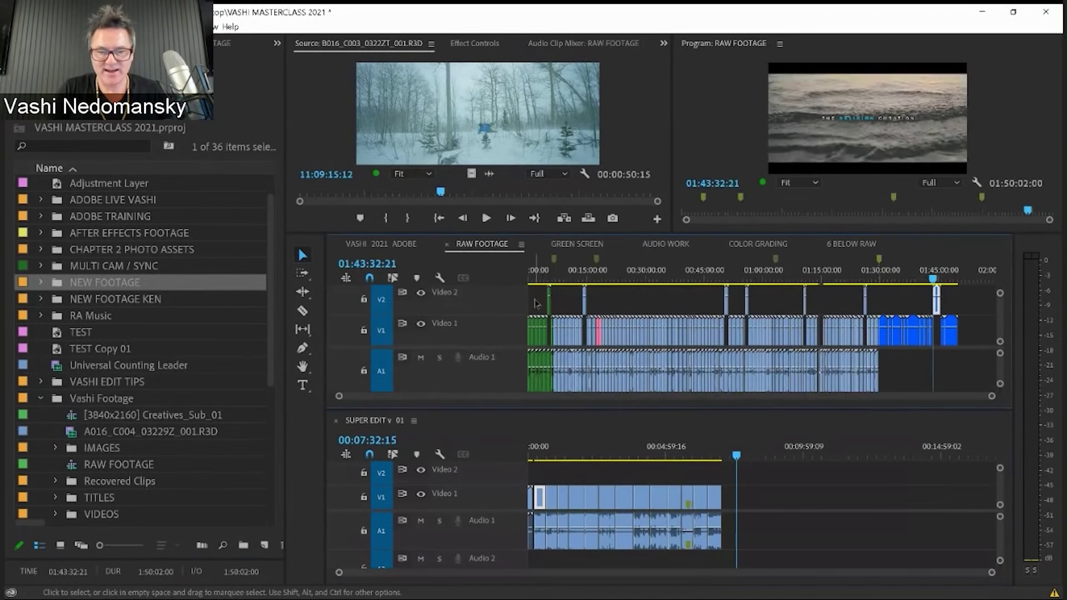
pyautogui.click(539, 301)
pyautogui.moveTo(540, 302); pyautogui.dragTo(957, 299)
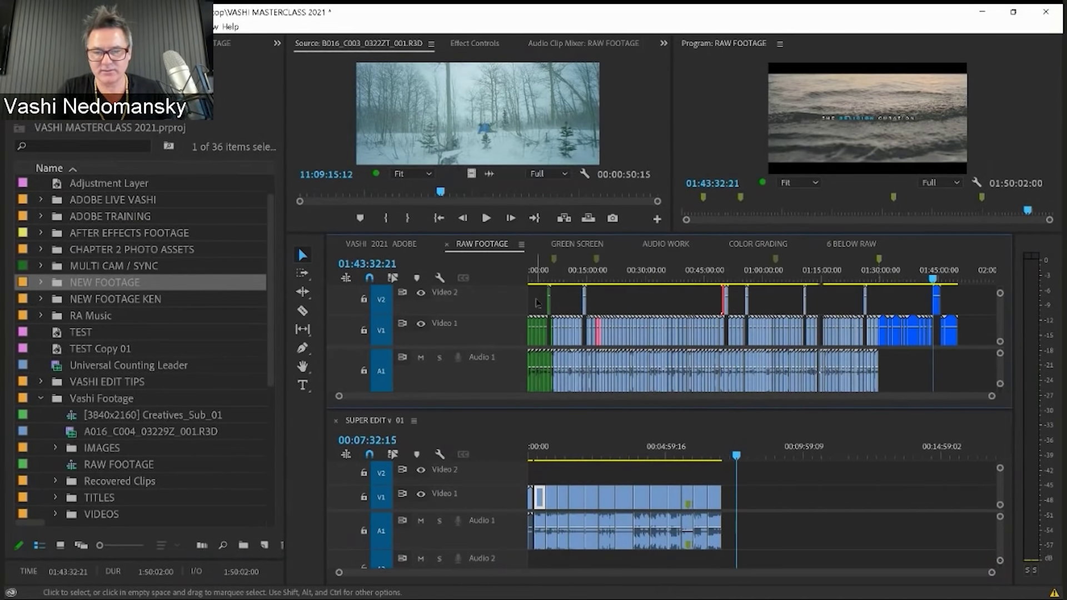
pyautogui.moveTo(535, 298); pyautogui.dragTo(946, 484)
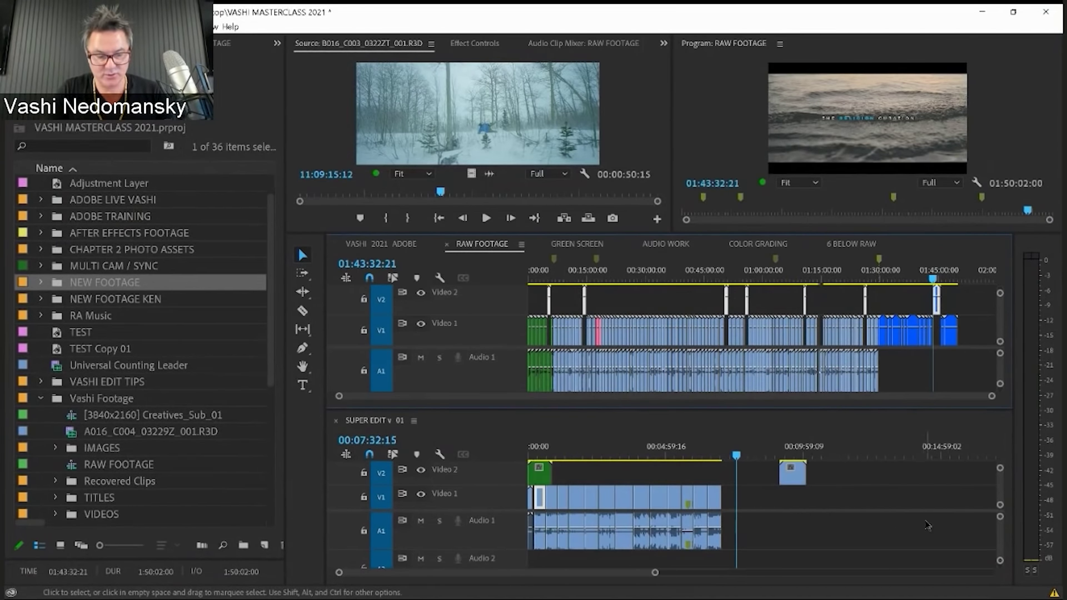
# - Examine the copied clips in a maximized, zoomed-out SUPER EDIT v_01 timeline, then restore the stacked layout
pyautogui.press('`')
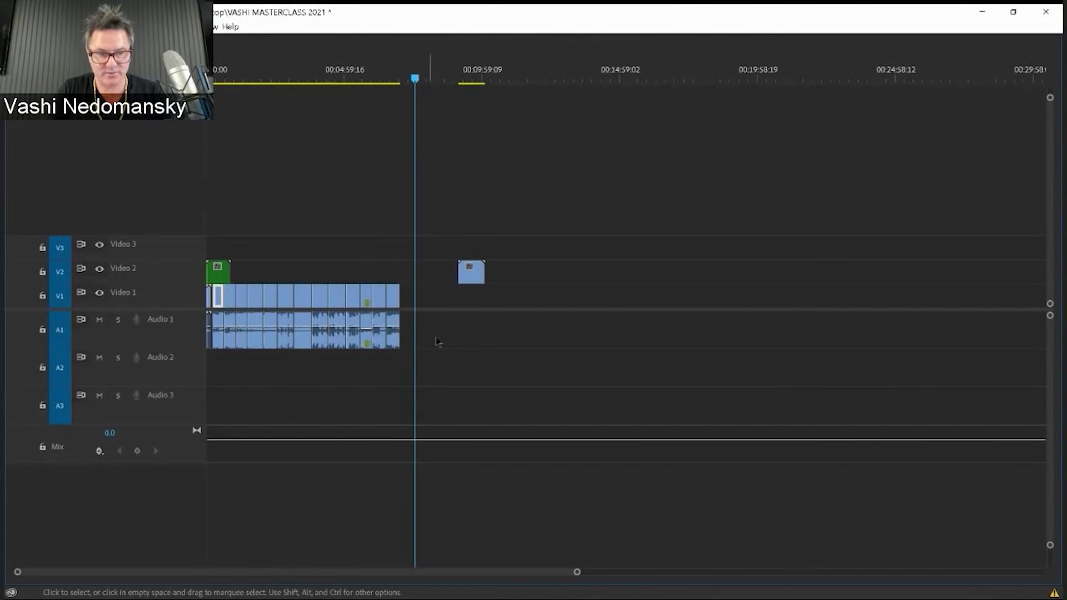
pyautogui.press('-')
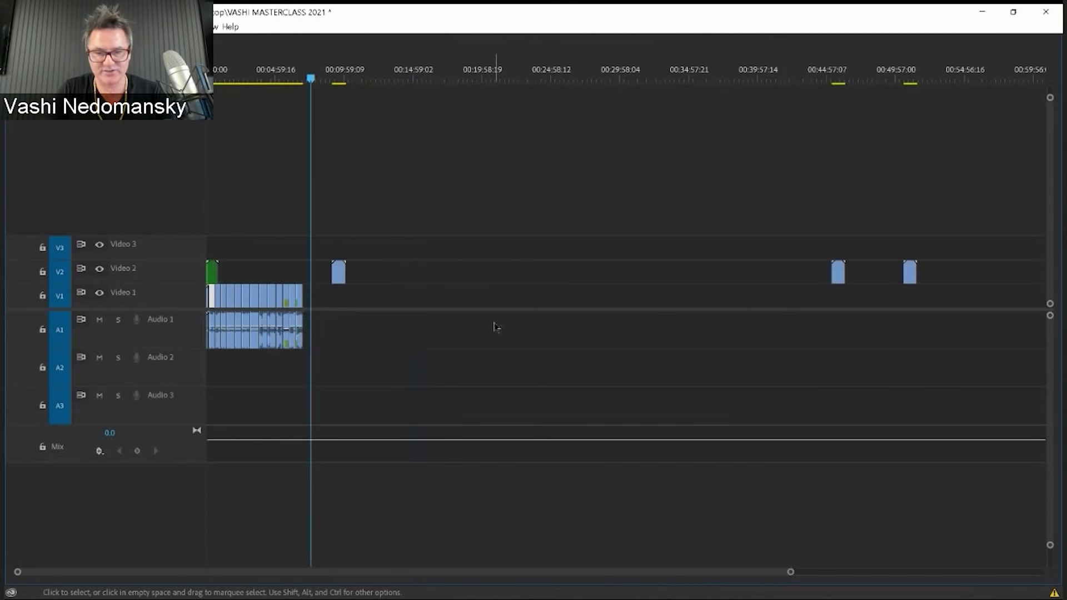
pyautogui.press('`')
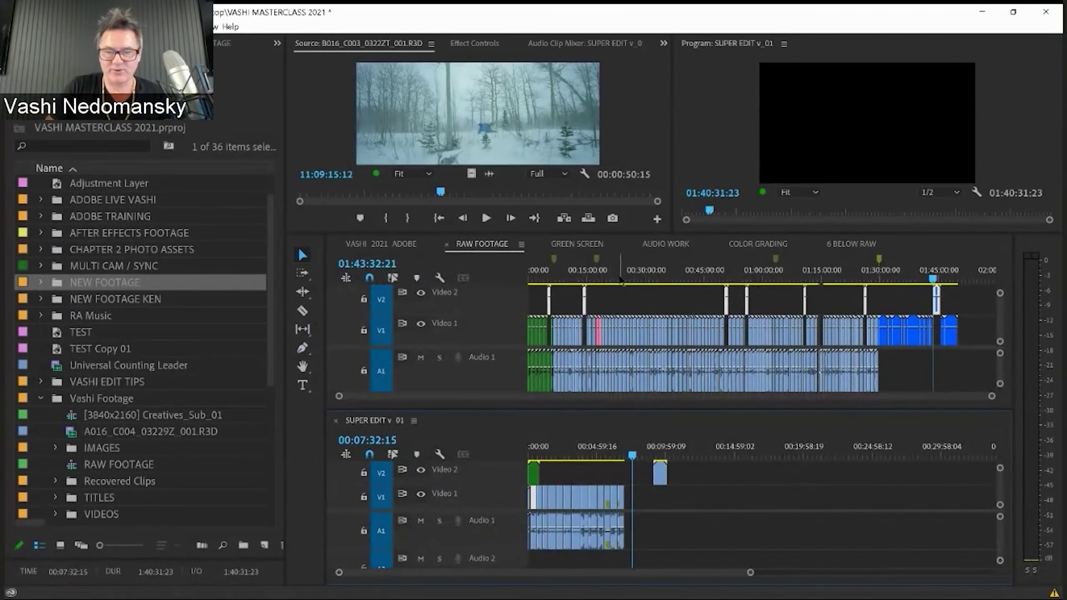
# - Scrub RAW FOOTAGE to 01:21:10:11 and SUPER EDIT v_01 to 00:05:02:23 to compare the two stacked timelines
pyautogui.click(694, 272)
pyautogui.moveTo(699, 278); pyautogui.dragTo(844, 275)
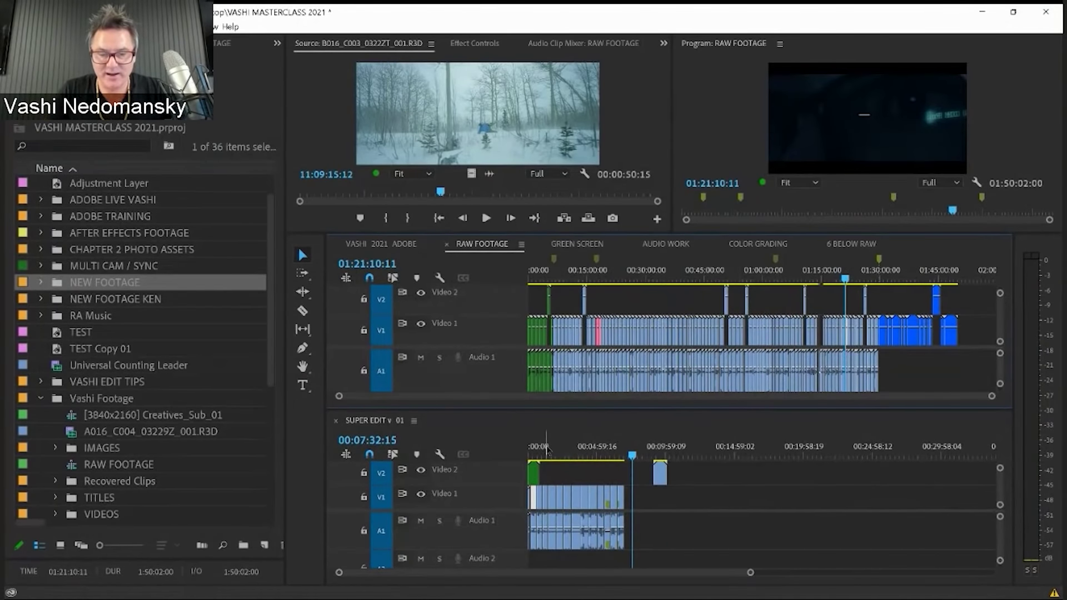
pyautogui.moveTo(546, 450); pyautogui.dragTo(597, 449)
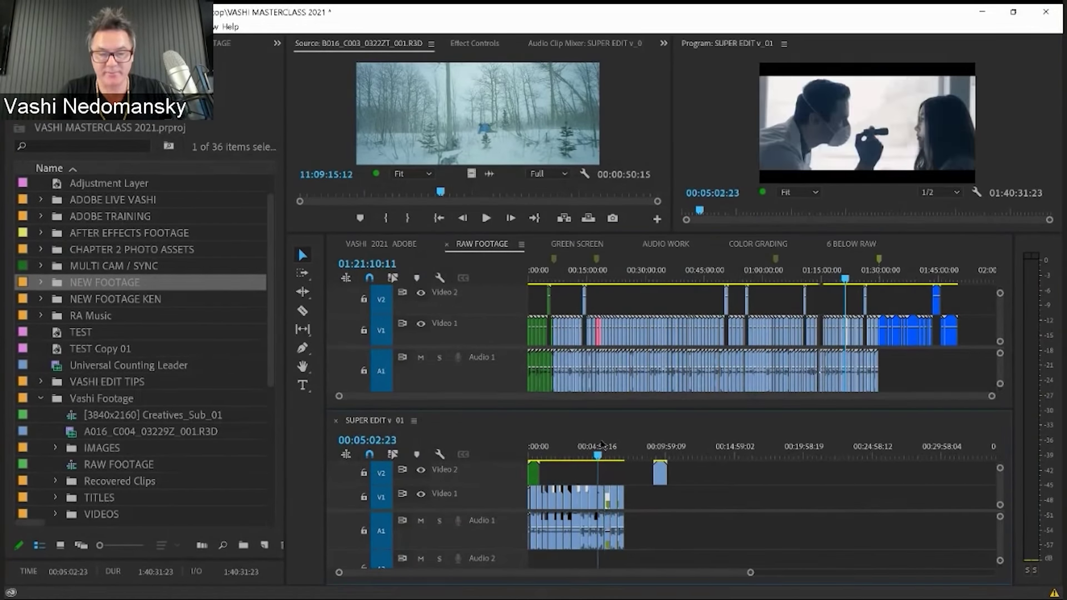
# - Copy a run of Video 1 clips from RAW FOOTAGE onto Video 1 of SUPER EDIT v_01, starting at about 12 minutes
pyautogui.moveTo(736, 278); pyautogui.dragTo(791, 279)
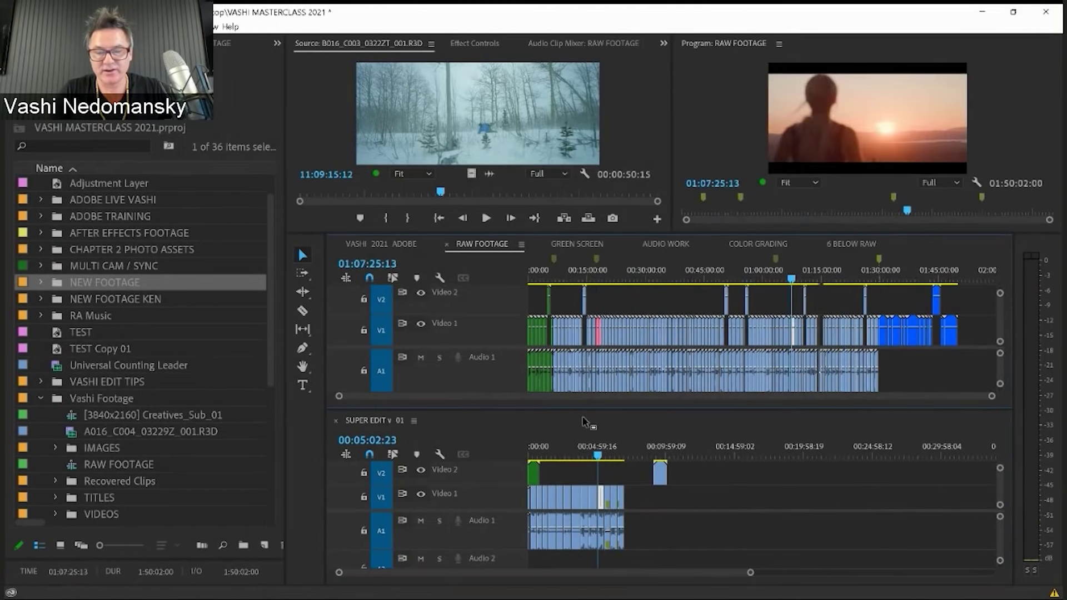
pyautogui.click(581, 449)
pyautogui.click(633, 331)
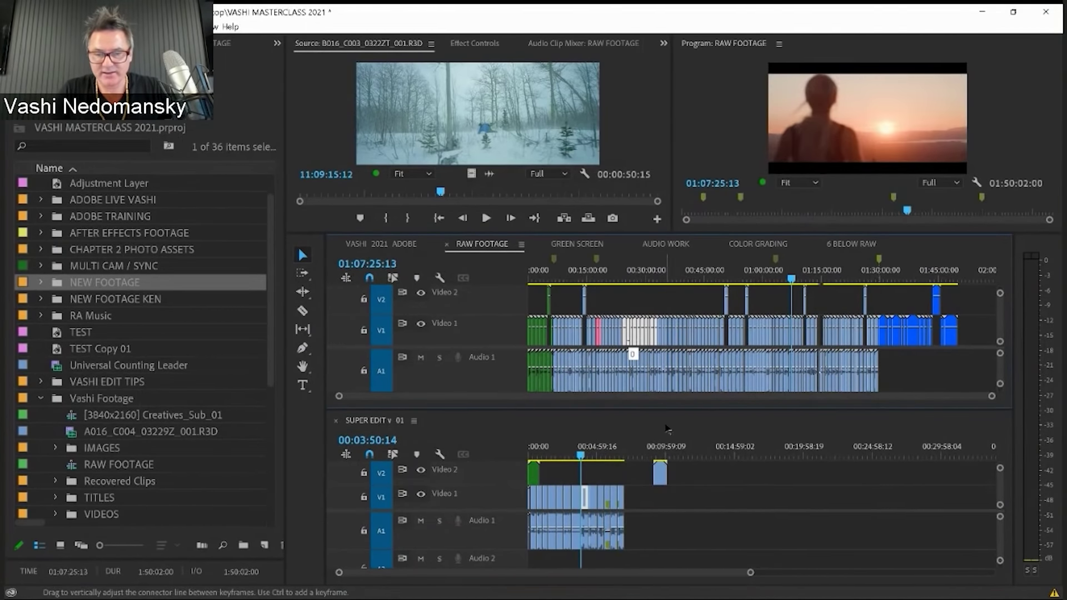
pyautogui.moveTo(628, 425); pyautogui.dragTo(765, 497)
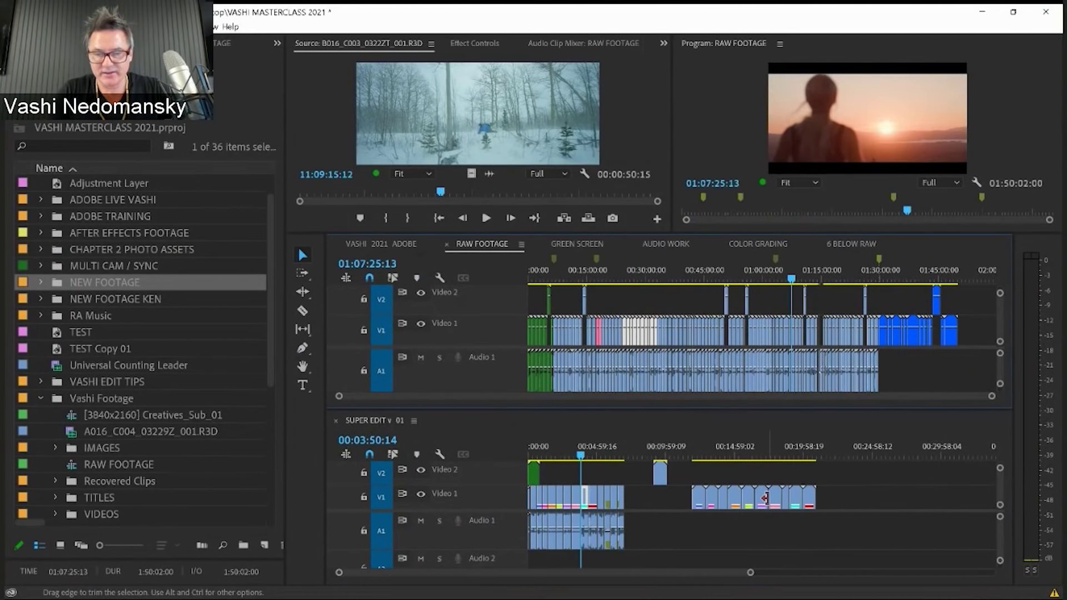
pyautogui.click(704, 456)
# - Razor out a short section at 01:06:10:20 in RAW FOOTAGE and copy it onto Video 1 of SUPER EDIT v_01 at about 25 minutes
pyautogui.click(682, 301)
pyautogui.press('=')
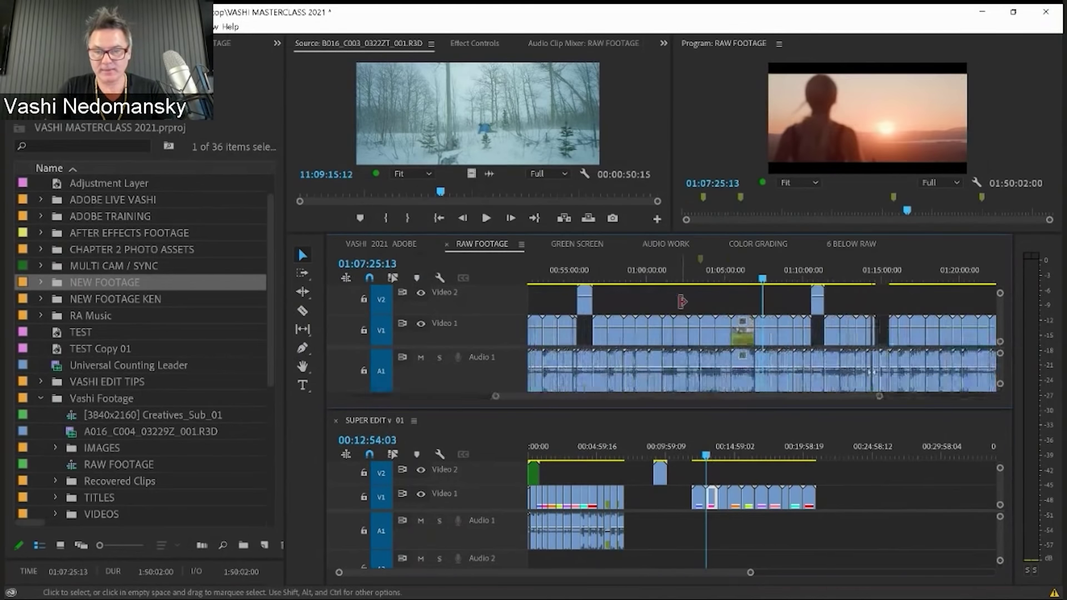
pyautogui.press('=')
pyautogui.click(723, 276)
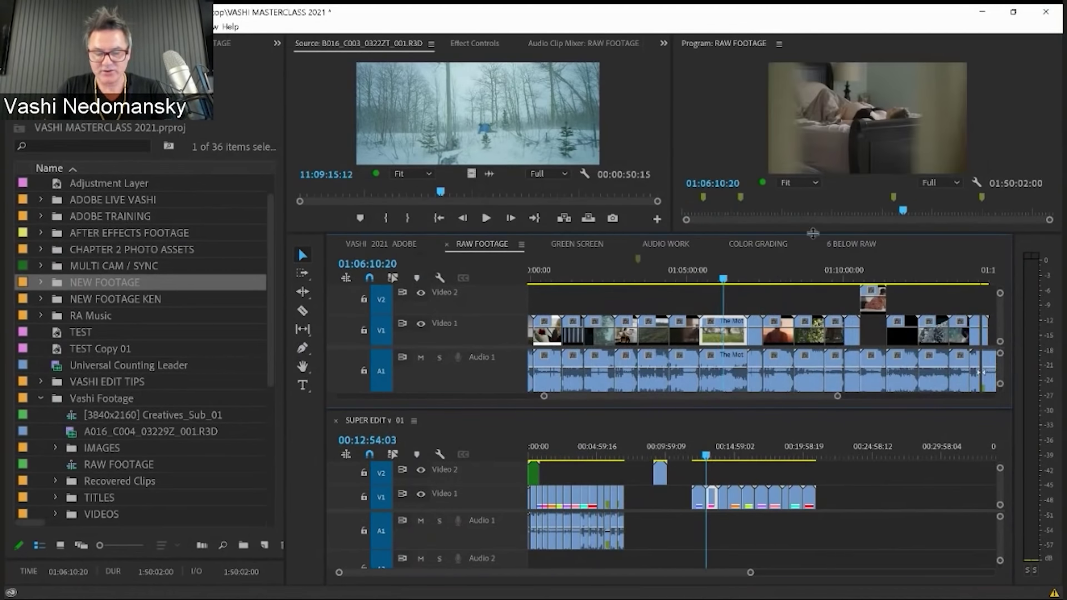
pyautogui.press('c')
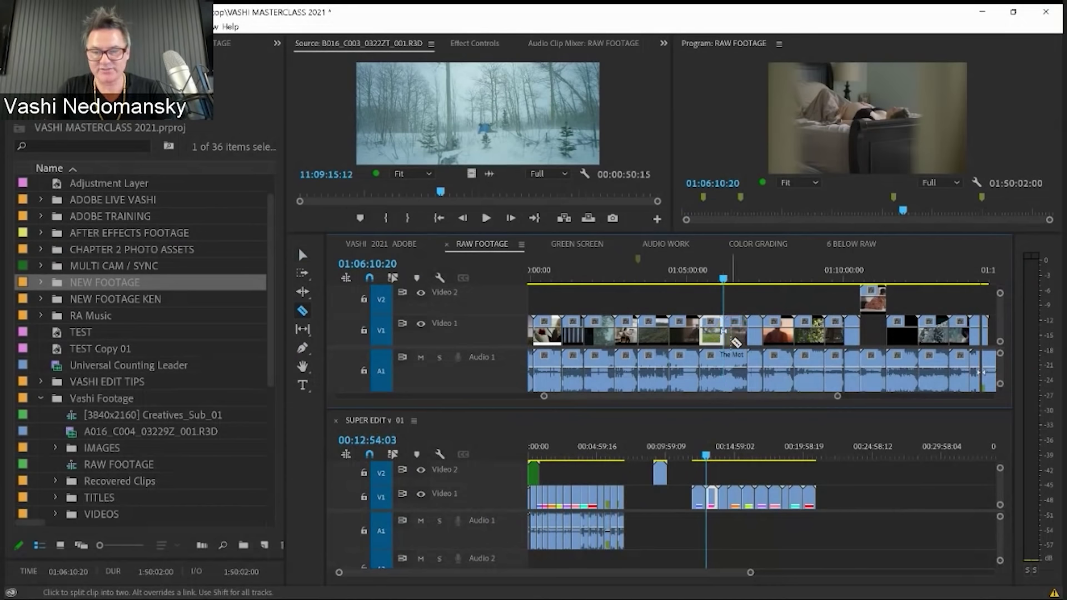
pyautogui.click(733, 342)
pyautogui.press('v')
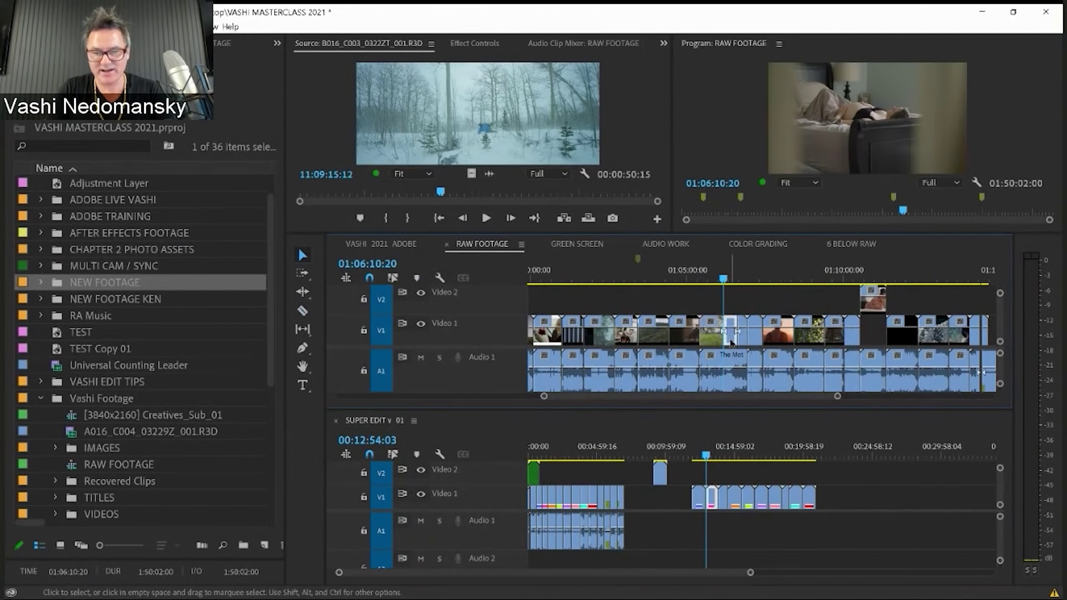
pyautogui.moveTo(729, 338); pyautogui.dragTo(875, 497)
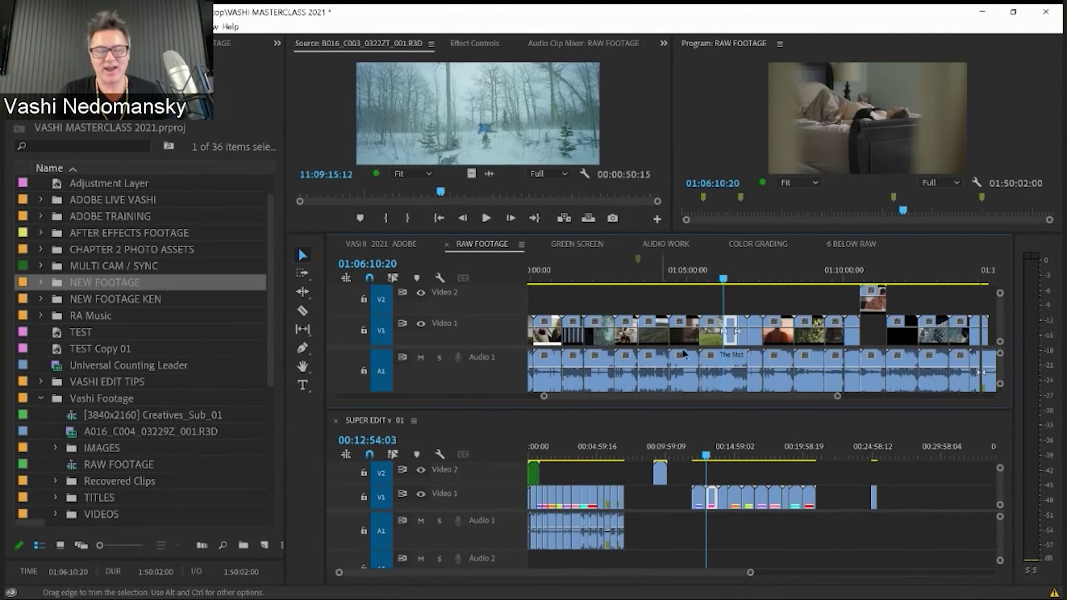
# - Copy the RAW FOOTAGE clip at 01:05:08:17 onto Video 1 of SUPER EDIT v_01, beyond the last clip there
pyautogui.click(686, 278)
pyautogui.moveTo(687, 281); pyautogui.dragTo(691, 280)
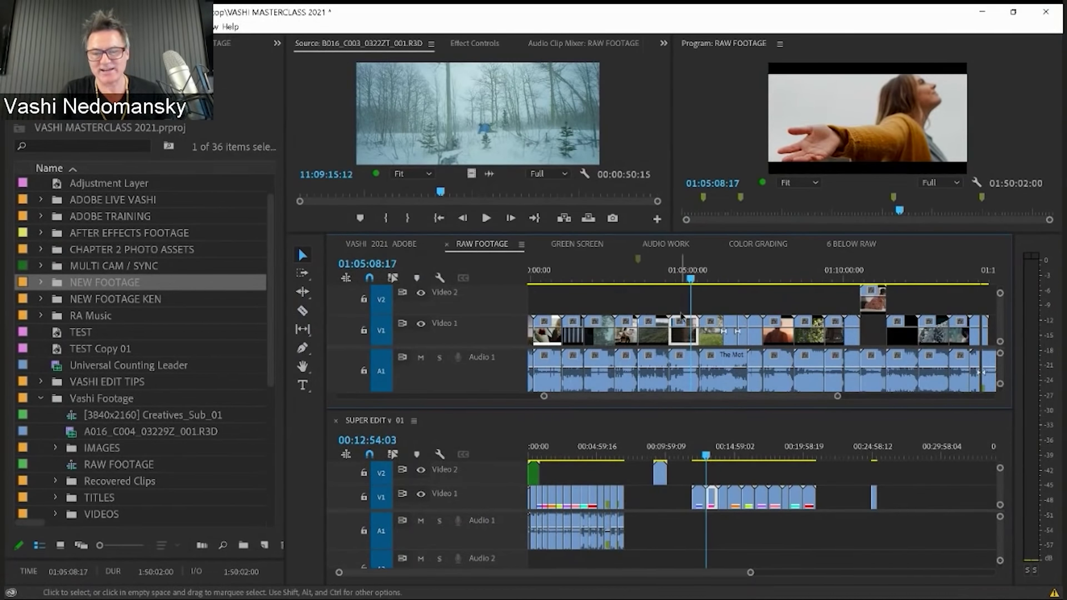
pyautogui.moveTo(681, 325); pyautogui.dragTo(924, 498)
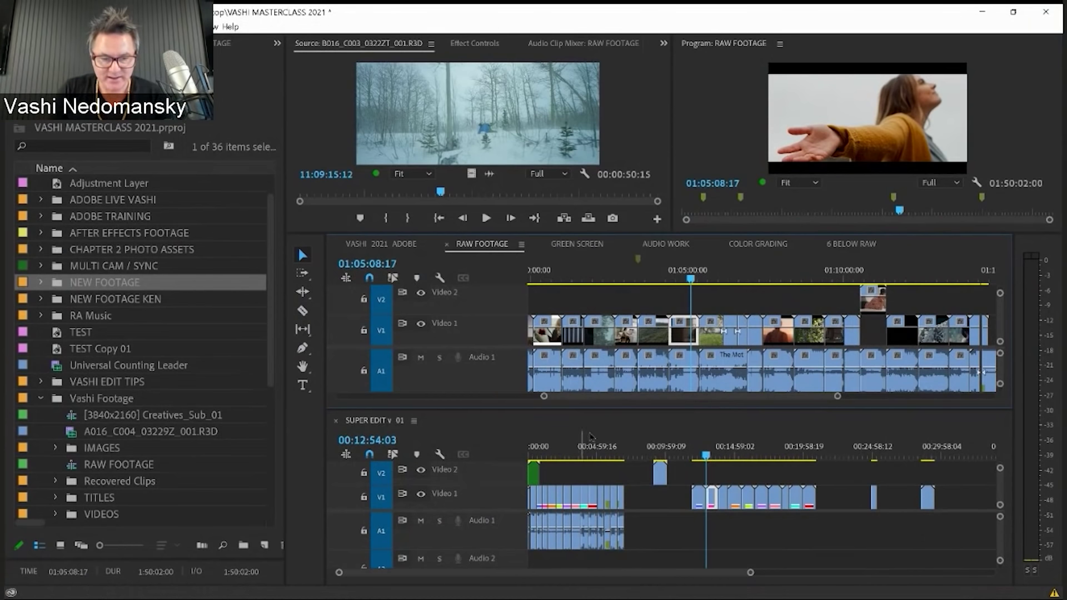
# - Dock SUPER EDIT v_01 back among the other sequences, expand the SEQUENCES bin, and close the RAW FOOTAGE timeline
pyautogui.click(369, 421)
pyautogui.moveTo(369, 421); pyautogui.dragTo(542, 256)
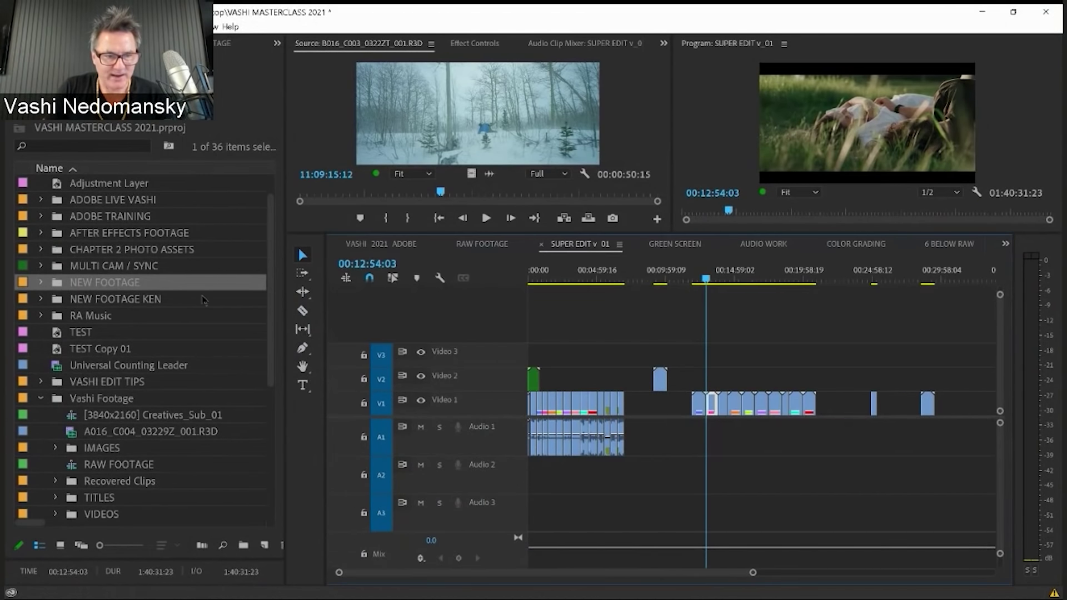
pyautogui.scroll(2, 206, 287)
pyautogui.click(40, 183)
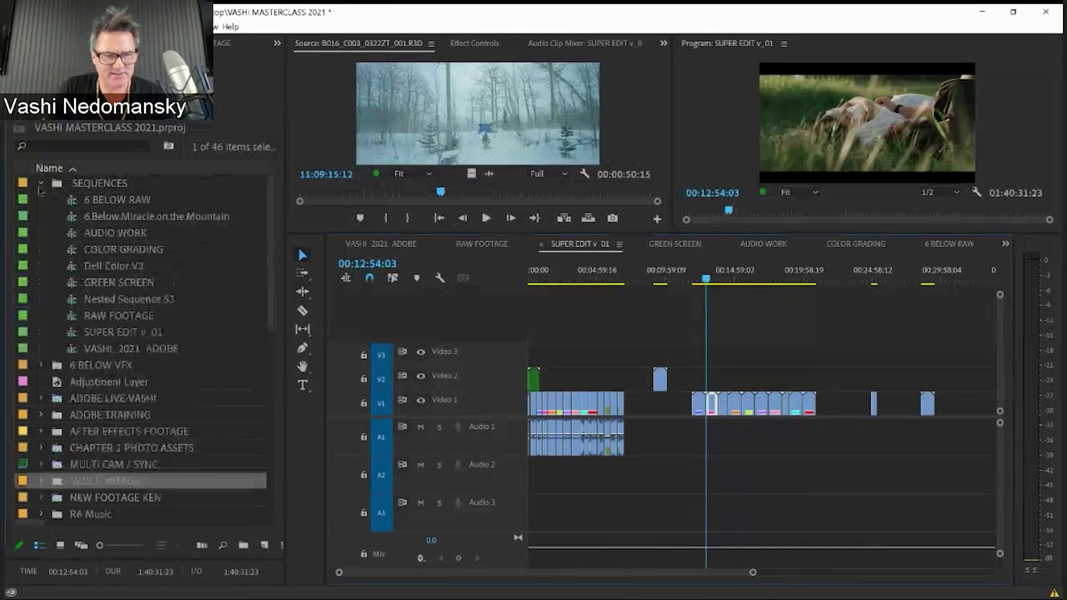
pyautogui.click(482, 244)
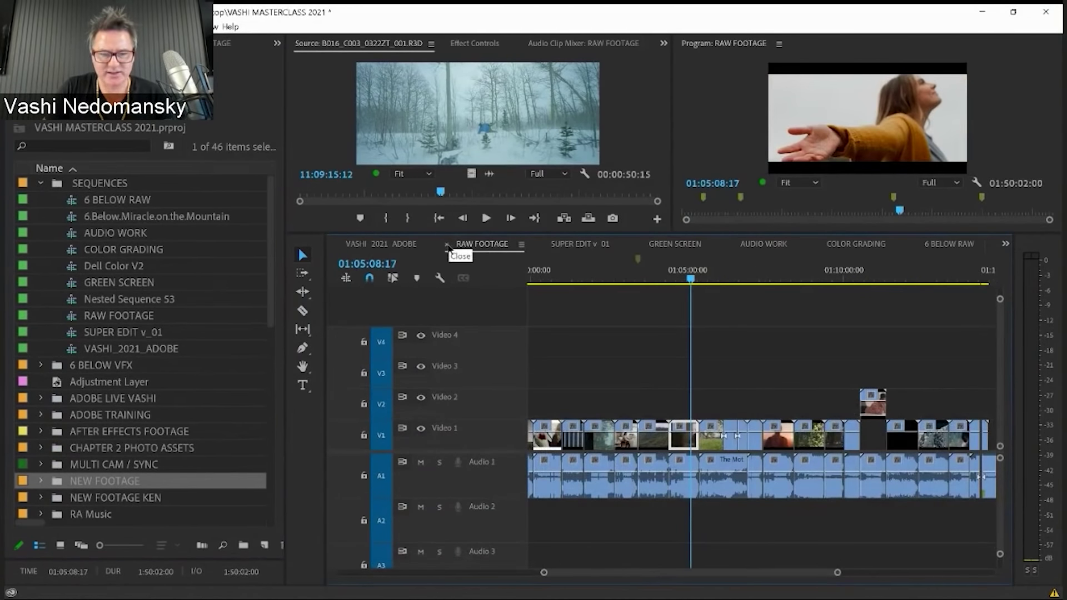
pyautogui.click(447, 245)
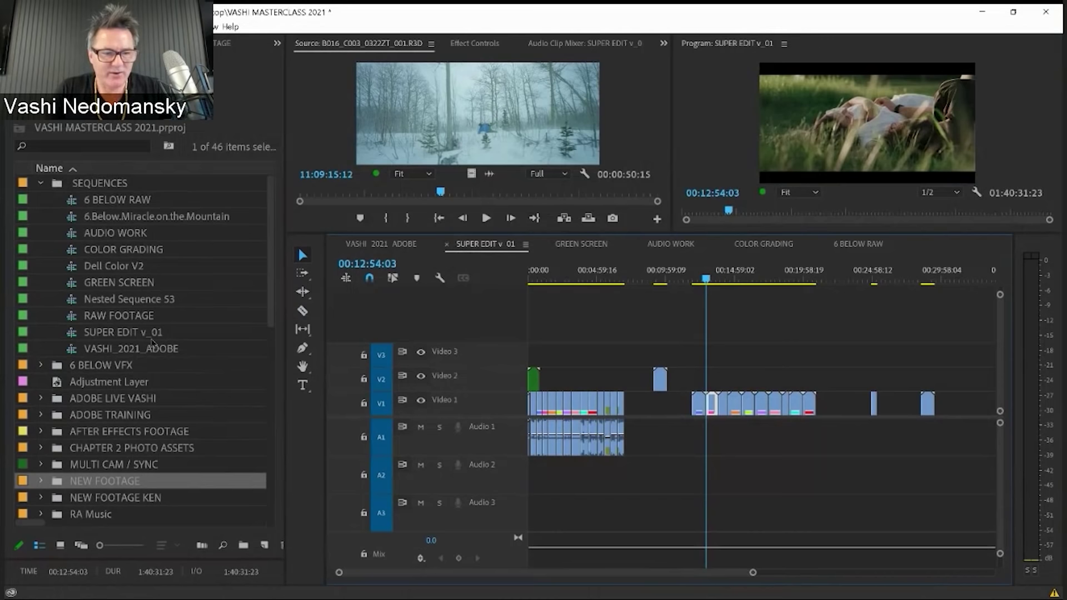
# - Load the RAW FOOTAGE sequence from the SEQUENCES bin into the Source Monitor
pyautogui.click(119, 318)
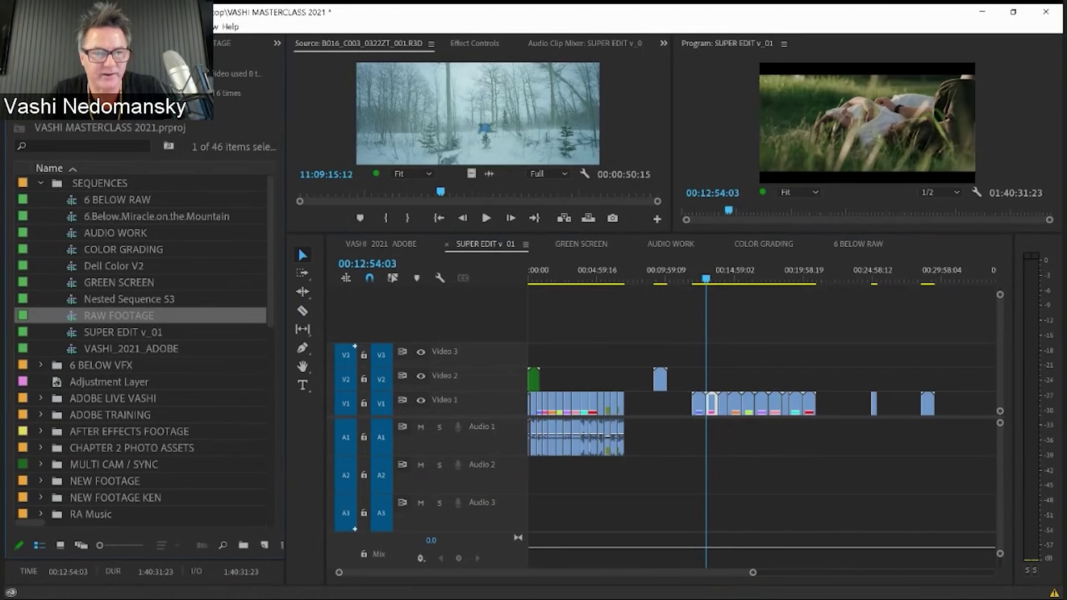
pyautogui.rightClick(264, 127)
pyautogui.press('Escape')
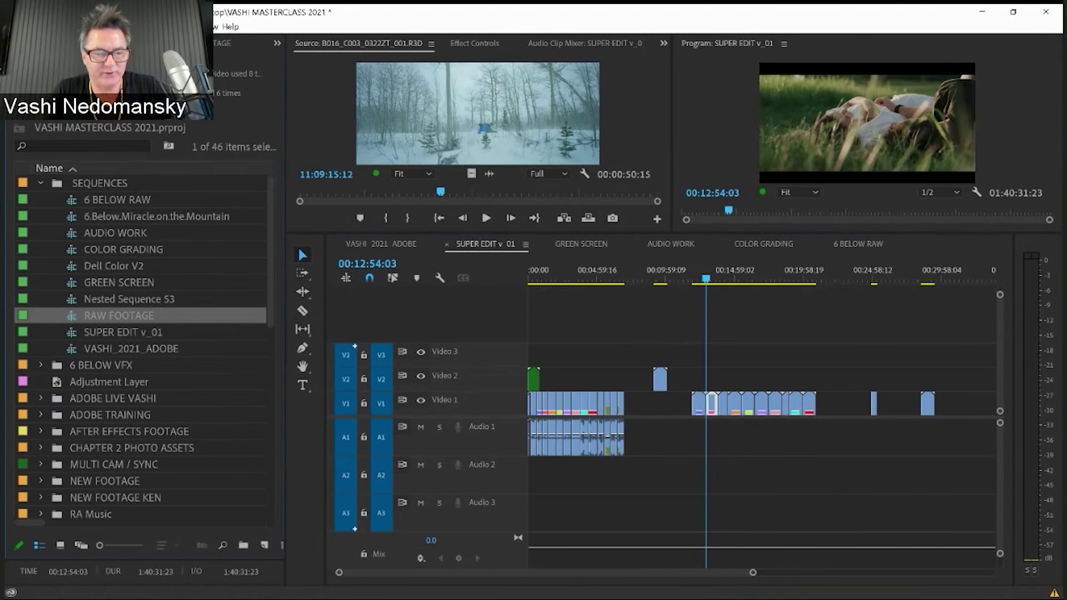
pyautogui.moveTo(119, 315); pyautogui.dragTo(631, 162)
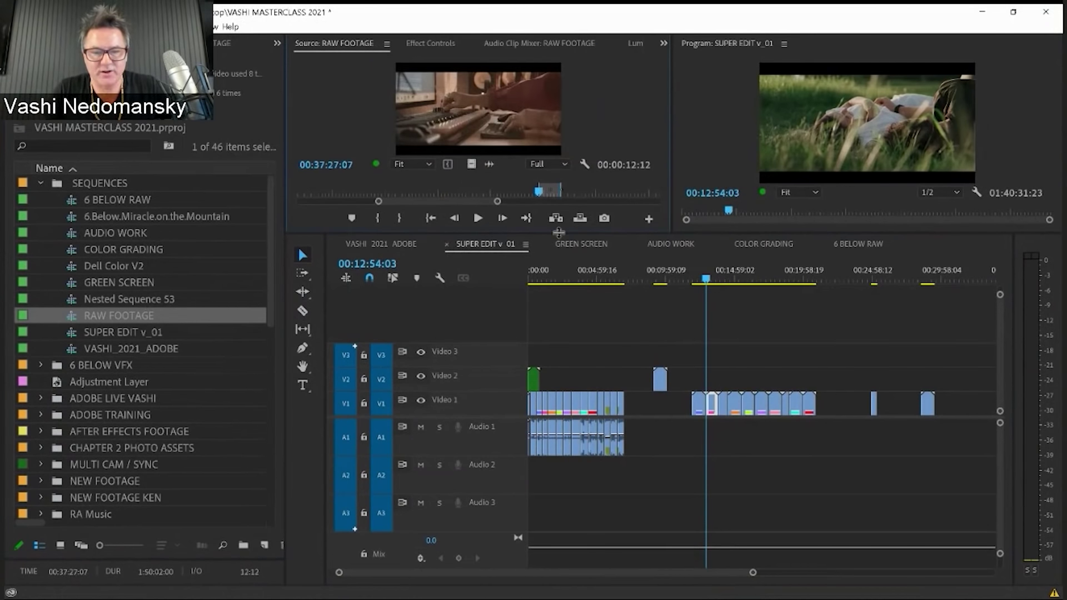
# - Enlarge the monitors, open RAW FOOTAGE as a Source Monitor timeline, and scrub it to 01:01:42:09
pyautogui.moveTo(559, 232); pyautogui.dragTo(559, 304)
pyautogui.moveTo(493, 266)
pyautogui.mouseDown()
pyautogui.moveTo(356, 266)
pyautogui.moveTo(506, 266)
pyautogui.mouseUp()
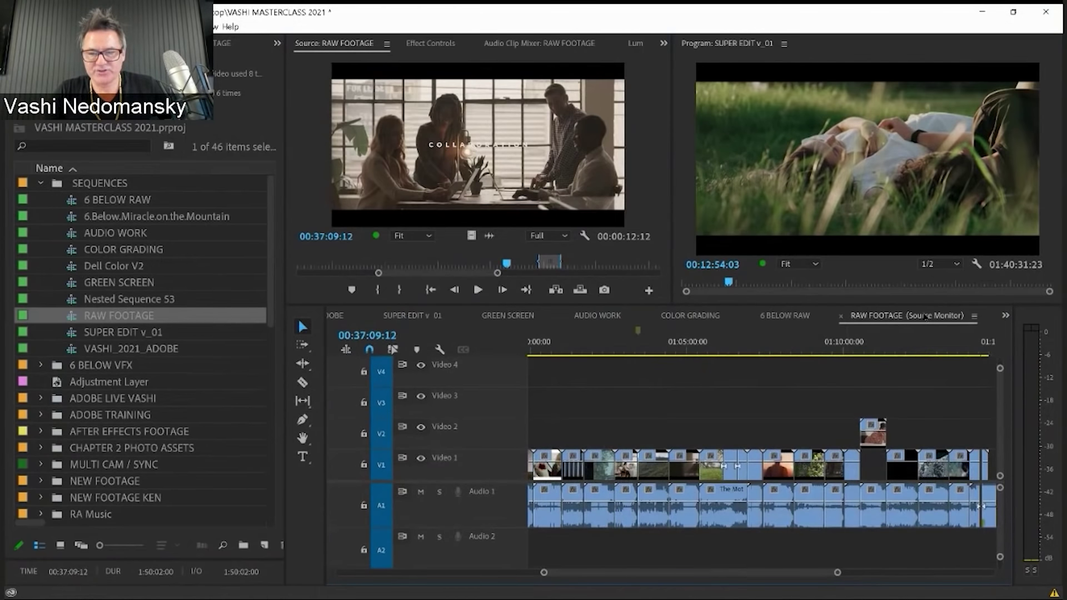
pyautogui.moveTo(775, 342); pyautogui.dragTo(678, 366)
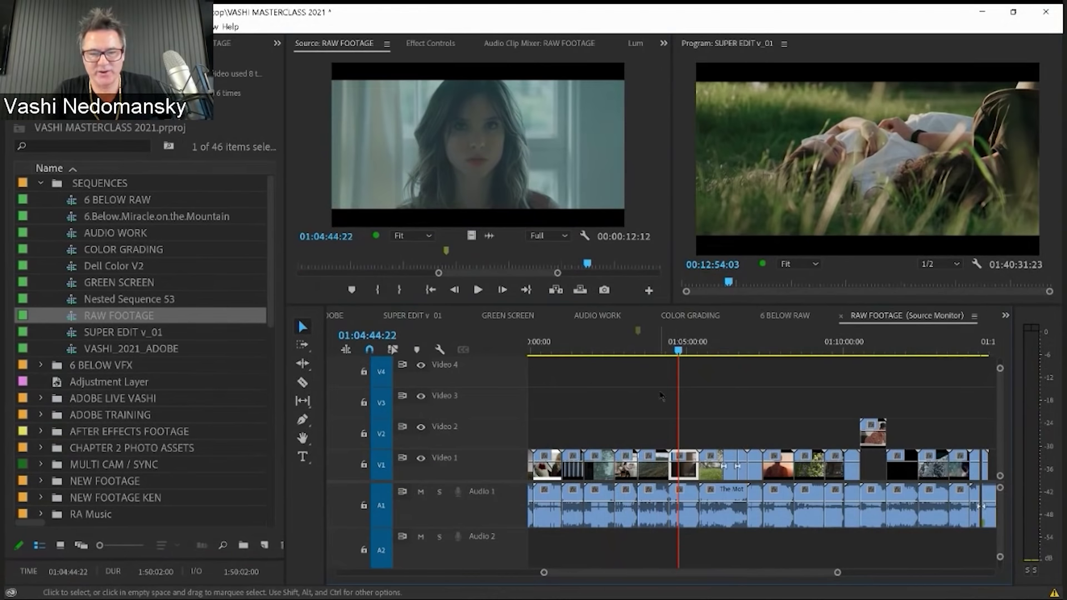
pyautogui.click(583, 341)
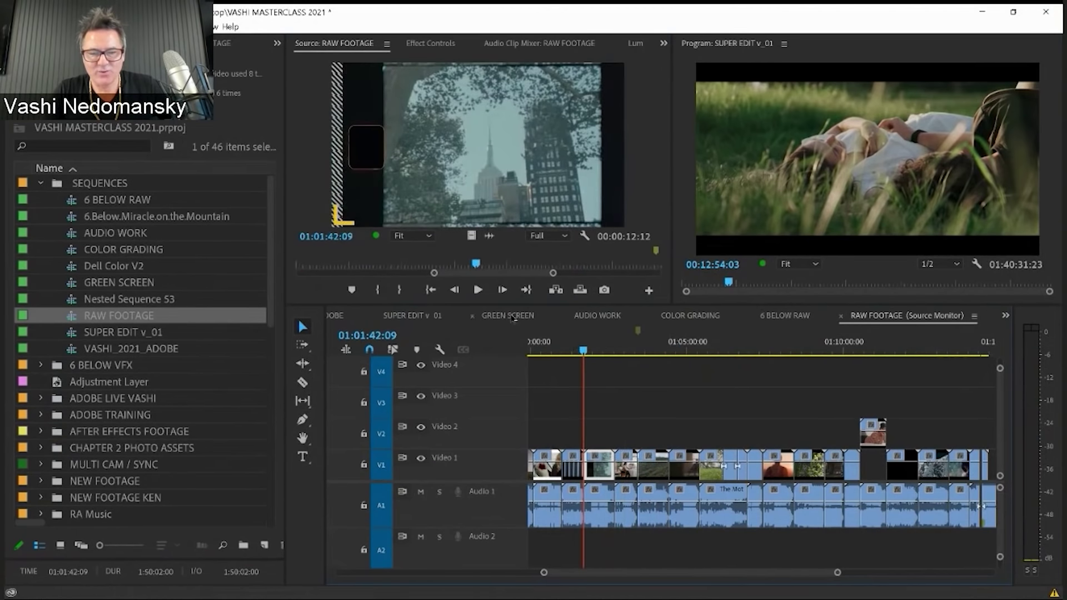
# - Stack SUPER EDIT v_01 in its own group below and show the RAW FOOTAGE source timeline above it
pyautogui.click(416, 317)
pyautogui.moveTo(417, 321); pyautogui.dragTo(714, 580)
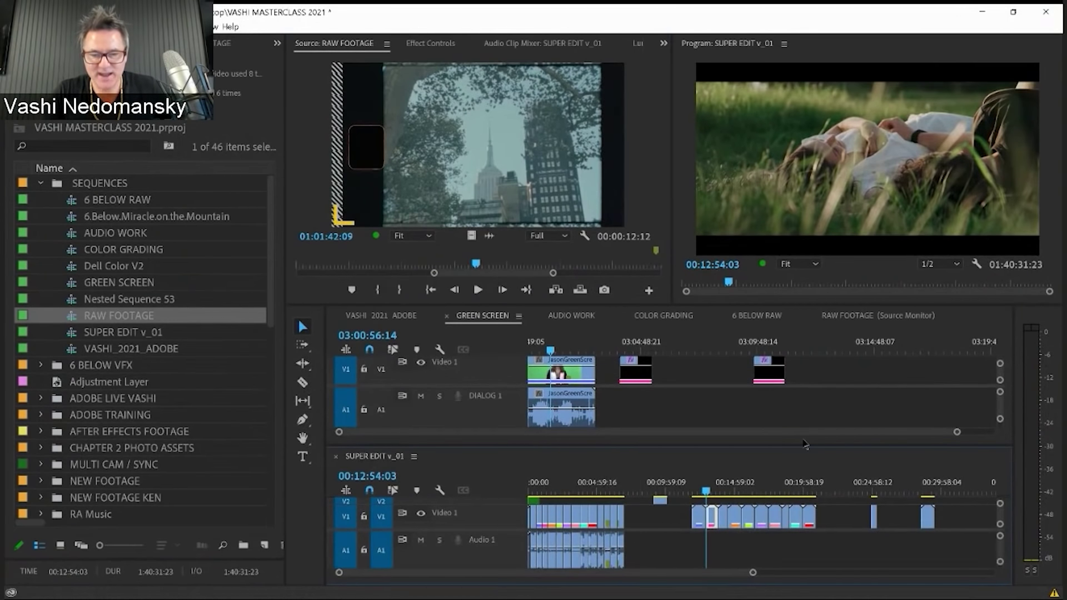
pyautogui.click(873, 315)
# - Scrub RAW FOOTAGE and SUPER EDIT v_01 alternately to compare source and program images, ending at 00:56:32:21 and 00:16:27:23
pyautogui.click(638, 349)
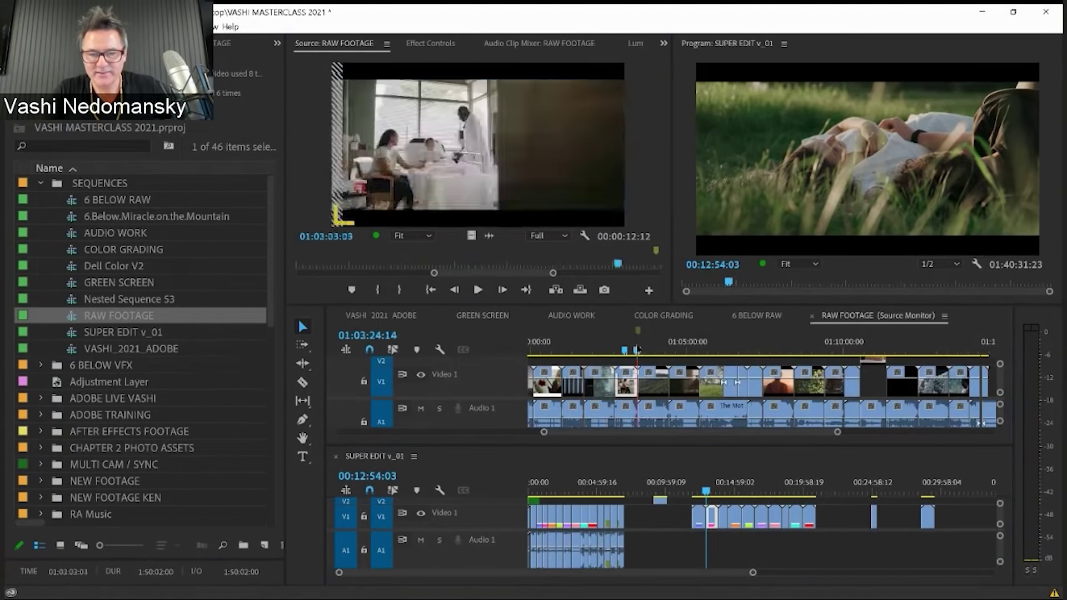
pyautogui.moveTo(638, 348); pyautogui.dragTo(740, 351)
pyautogui.press('-')
pyautogui.press('-')
pyautogui.press('-')
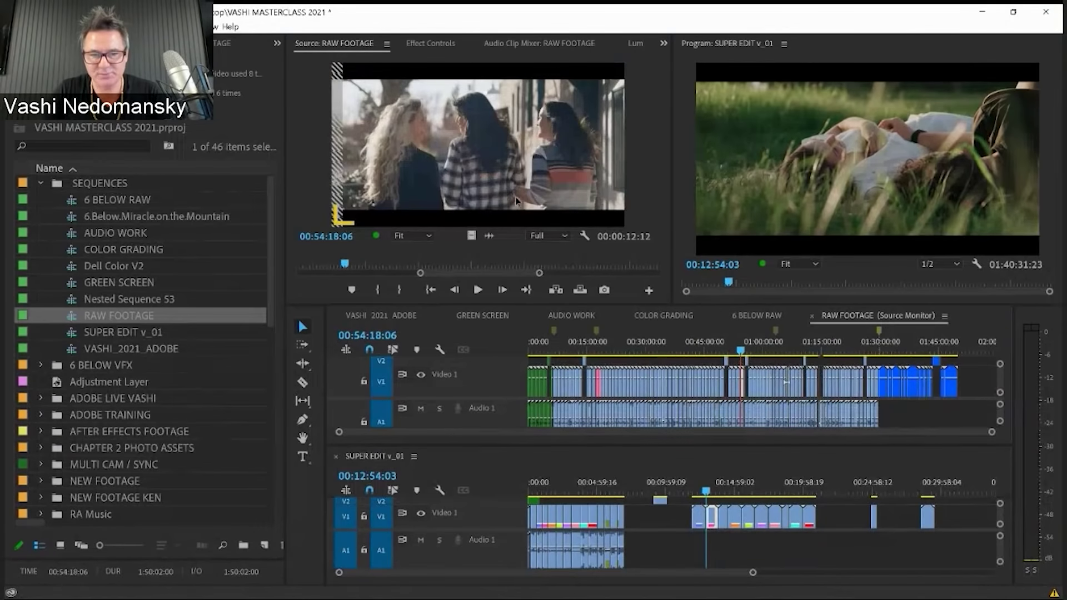
pyautogui.moveTo(572, 479); pyautogui.dragTo(754, 489)
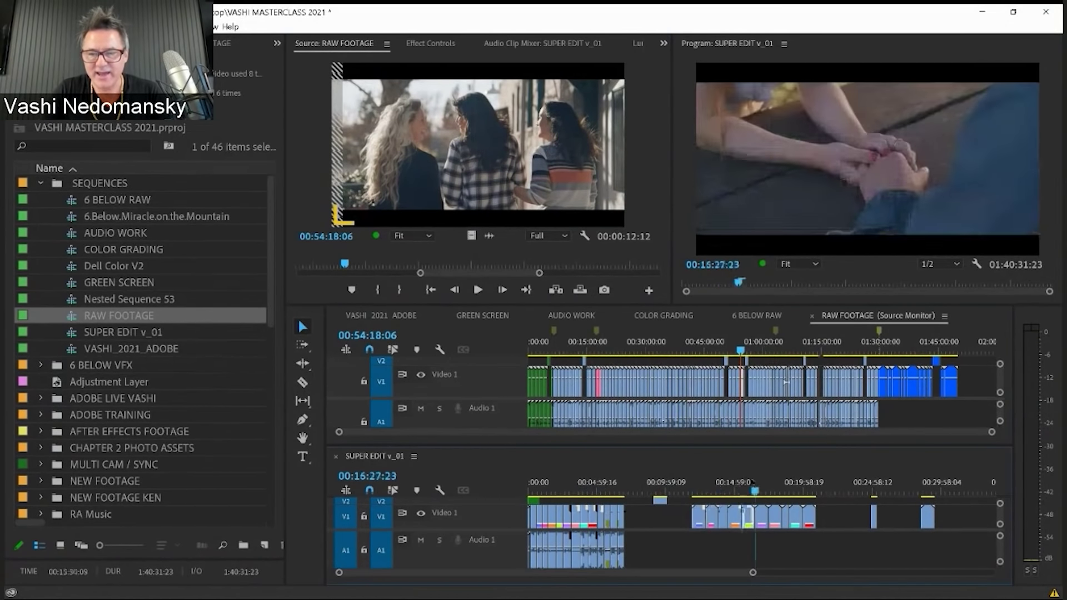
pyautogui.click(723, 521)
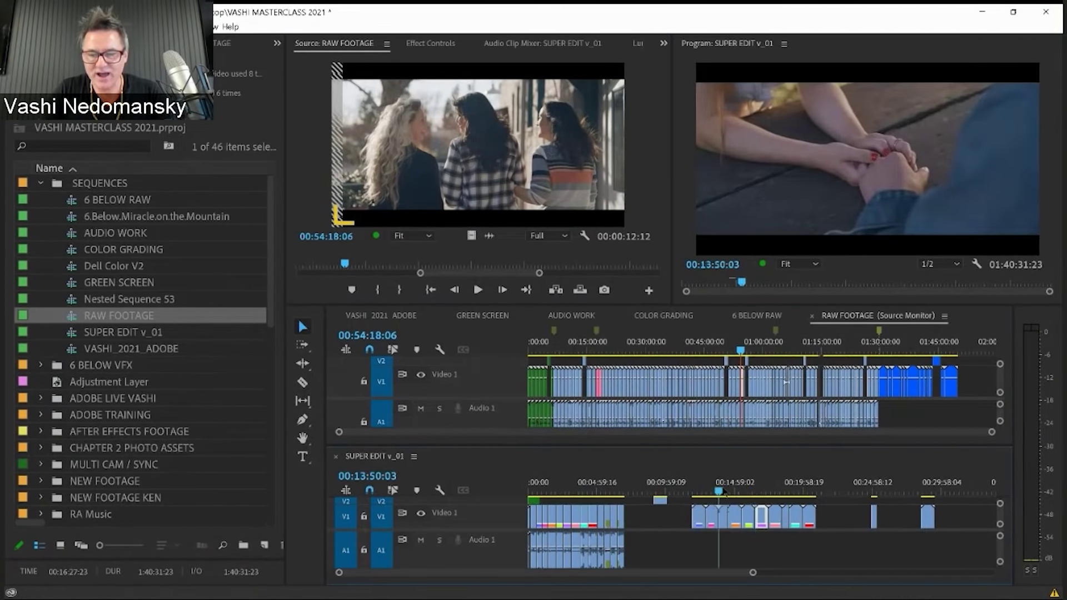
pyautogui.press('f')
pyautogui.moveTo(659, 347); pyautogui.dragTo(638, 348)
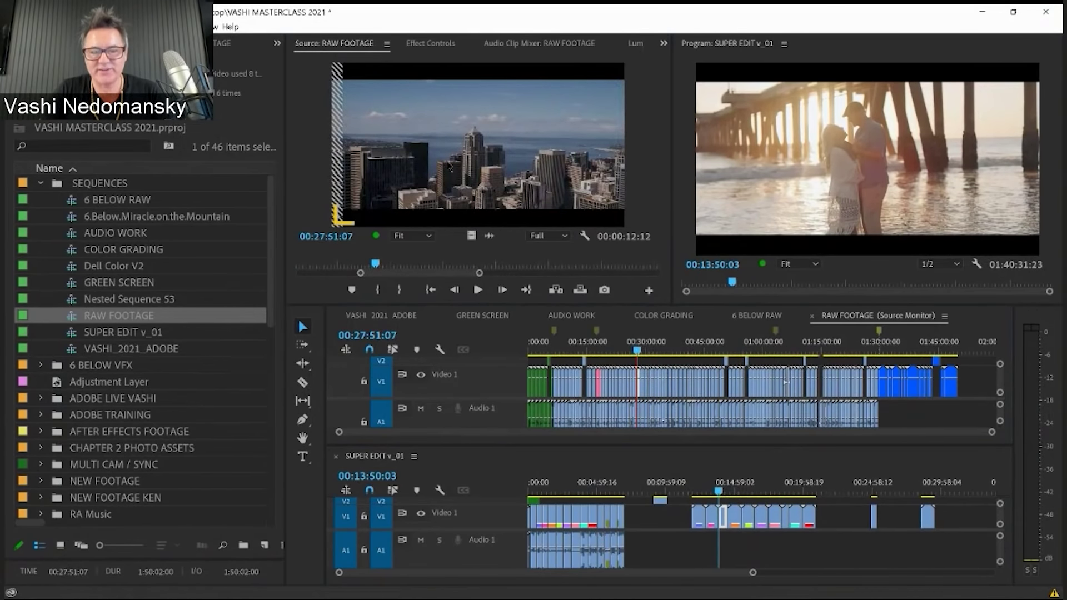
pyautogui.moveTo(670, 482); pyautogui.dragTo(753, 484)
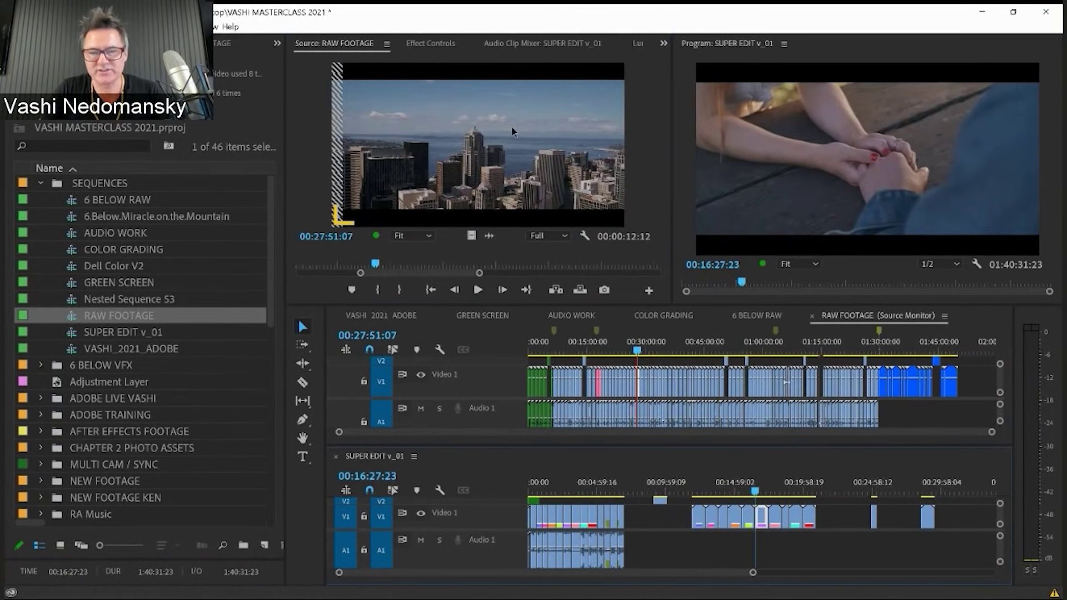
pyautogui.moveTo(637, 348)
pyautogui.mouseDown()
pyautogui.moveTo(674, 348)
pyautogui.moveTo(741, 377)
pyautogui.mouseUp()
pyautogui.click(753, 517)
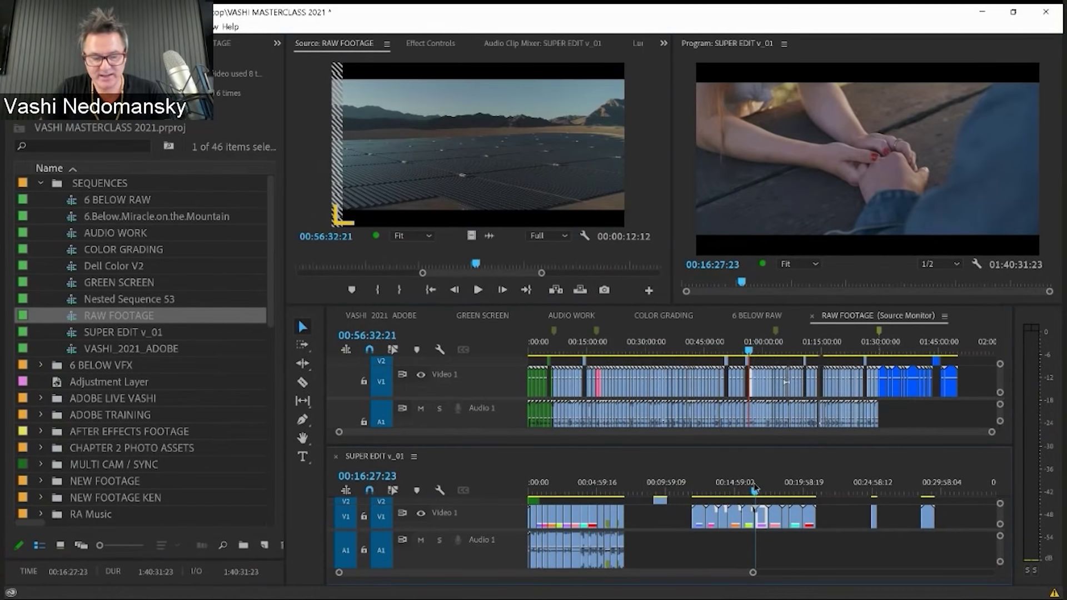
# - Zoom RAW FOOTAGE in on The International Timelapse Collection at 00:57:58:23 and park the SUPER EDIT v_01 playhead at 00:07:01:05
pyautogui.click(757, 350)
pyautogui.press('\\')
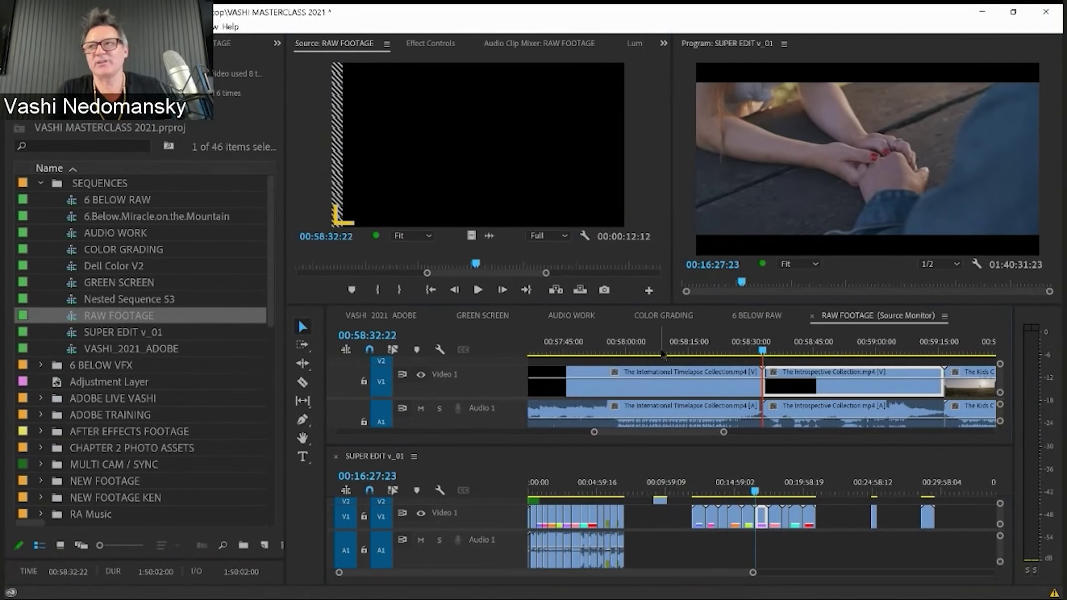
pyautogui.moveTo(670, 354); pyautogui.dragTo(624, 360)
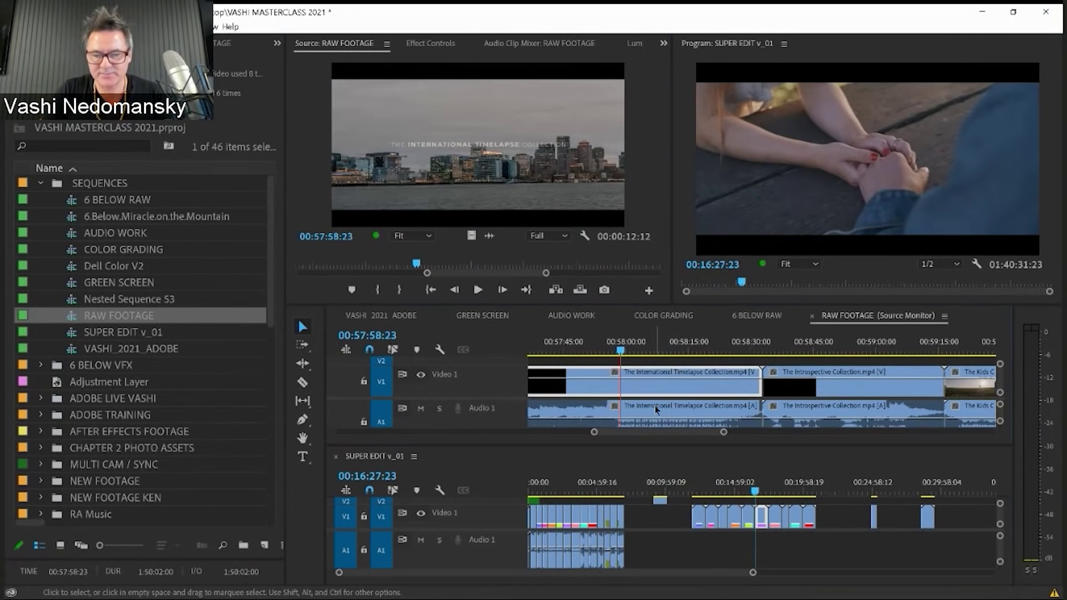
pyautogui.click(625, 493)
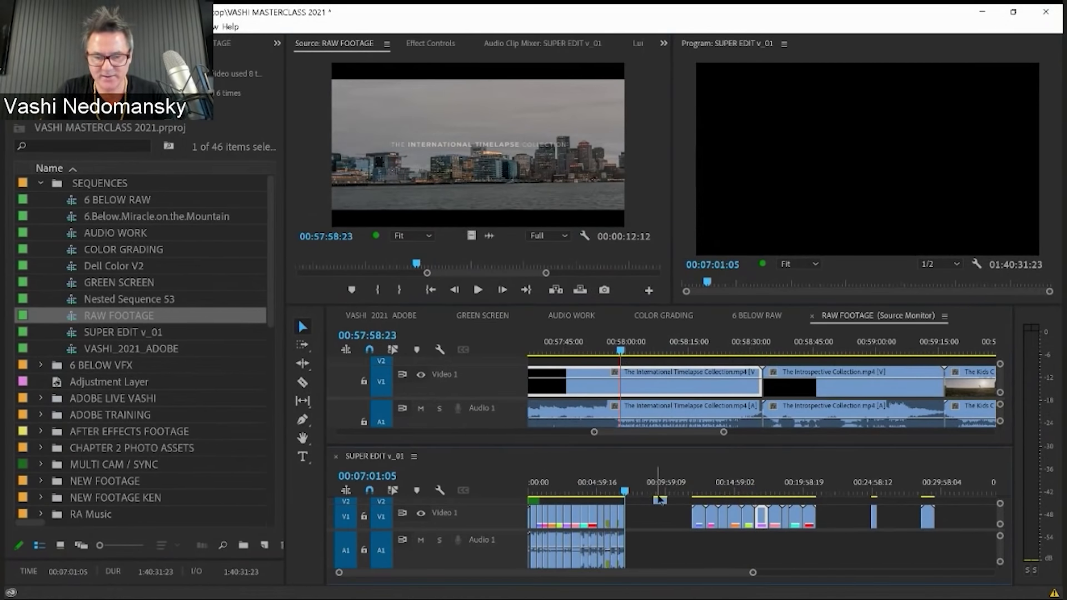
pyautogui.press('=')
pyautogui.press('=')
pyautogui.press('=')
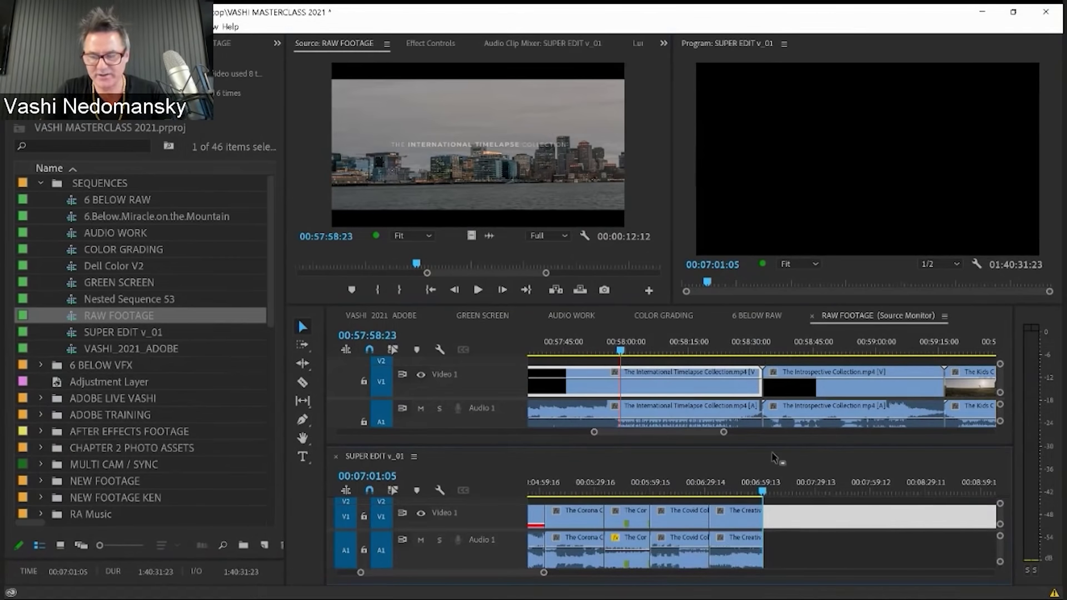
# - Mark RAW FOOTAGE from 00:58:05:06 to 00:58:14:12 and insert that range into SUPER EDIT v_01 at 00:07:01:05
pyautogui.click(648, 352)
pyautogui.press('i')
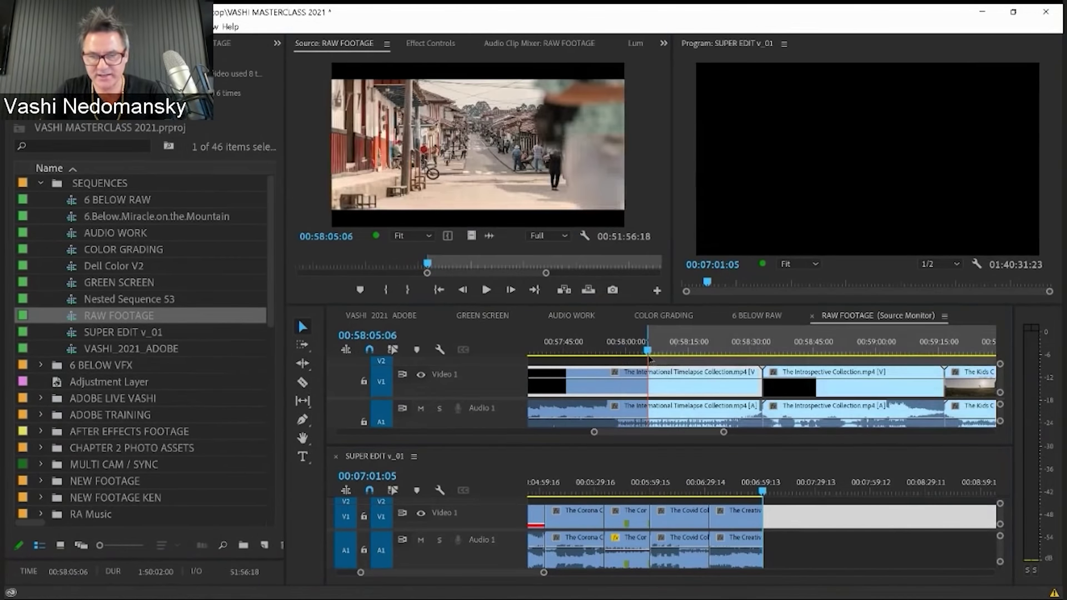
pyautogui.click(686, 351)
pyautogui.press('o')
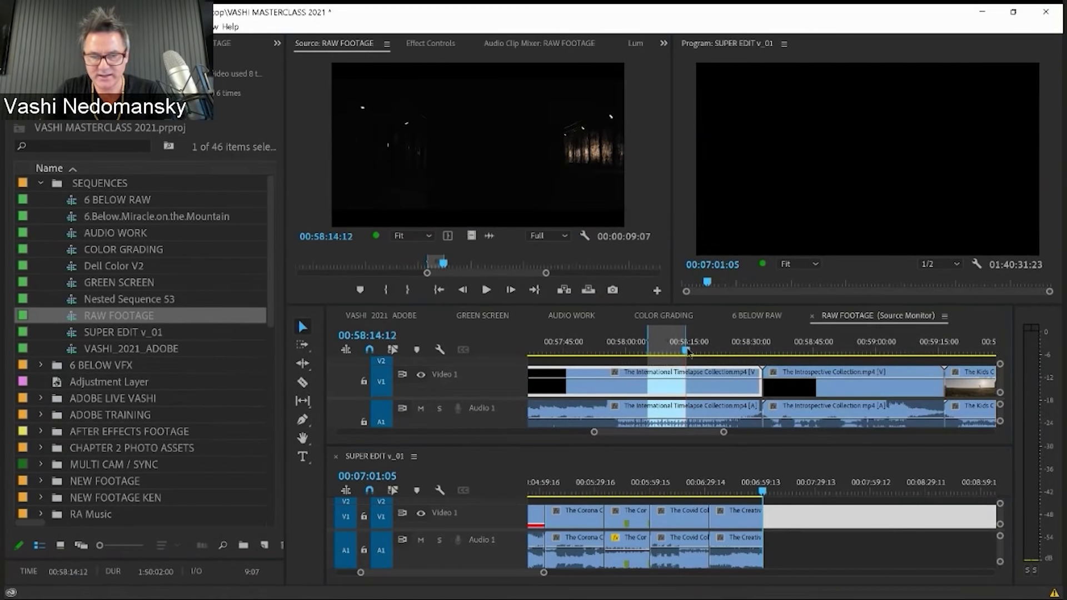
pyautogui.click(567, 295)
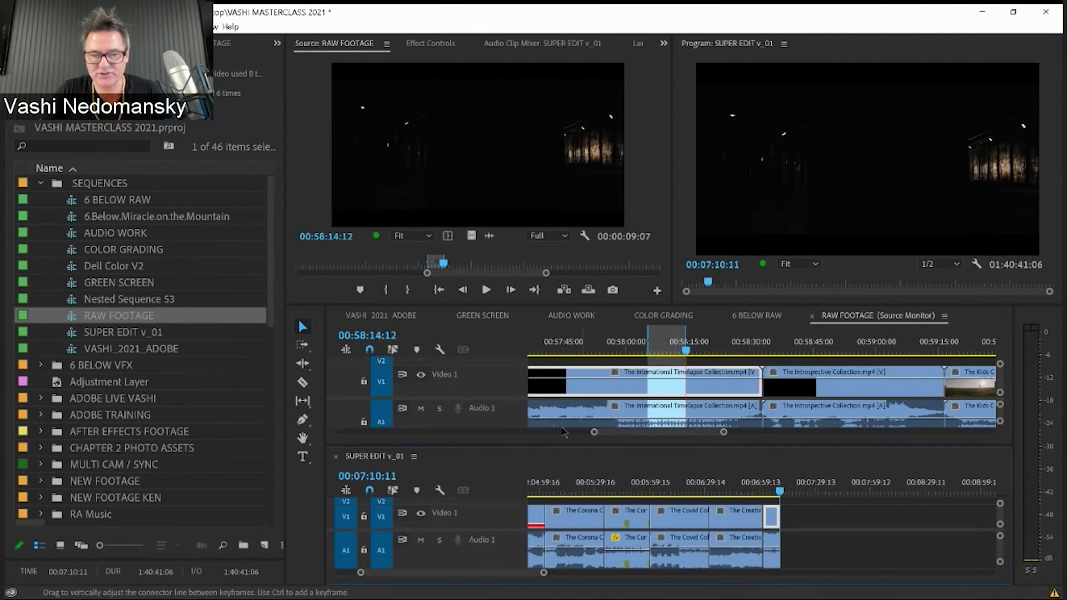
# - Save the project, mark RAW FOOTAGE from 00:58:56:03 to 00:59:02:10, and insert that range into SUPER EDIT v_01 at 00:07:10:11
pyautogui.hotkey('ctrl', 's')
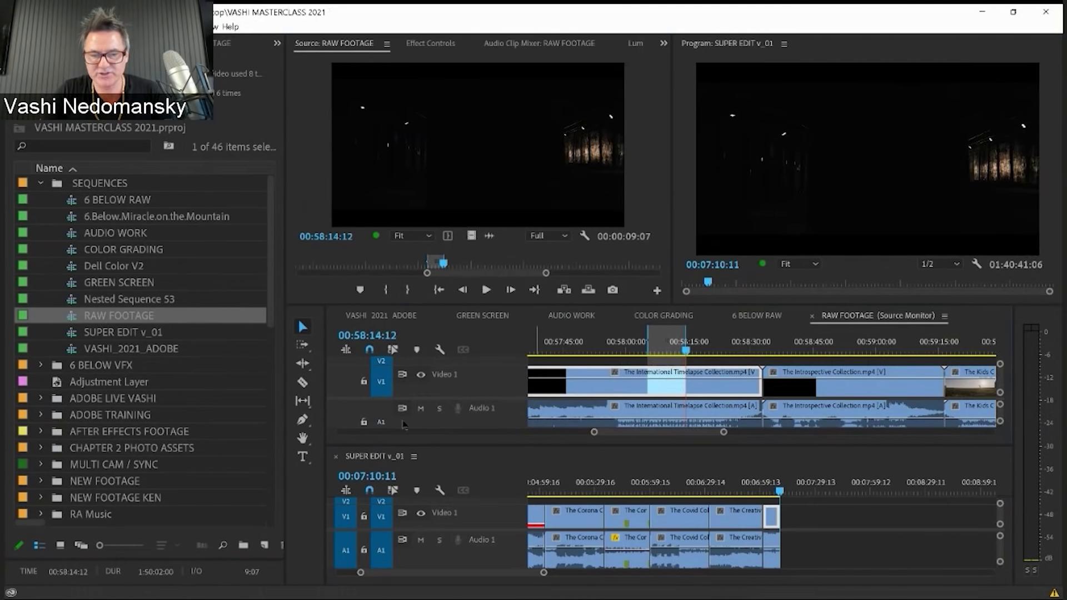
pyautogui.click(381, 422)
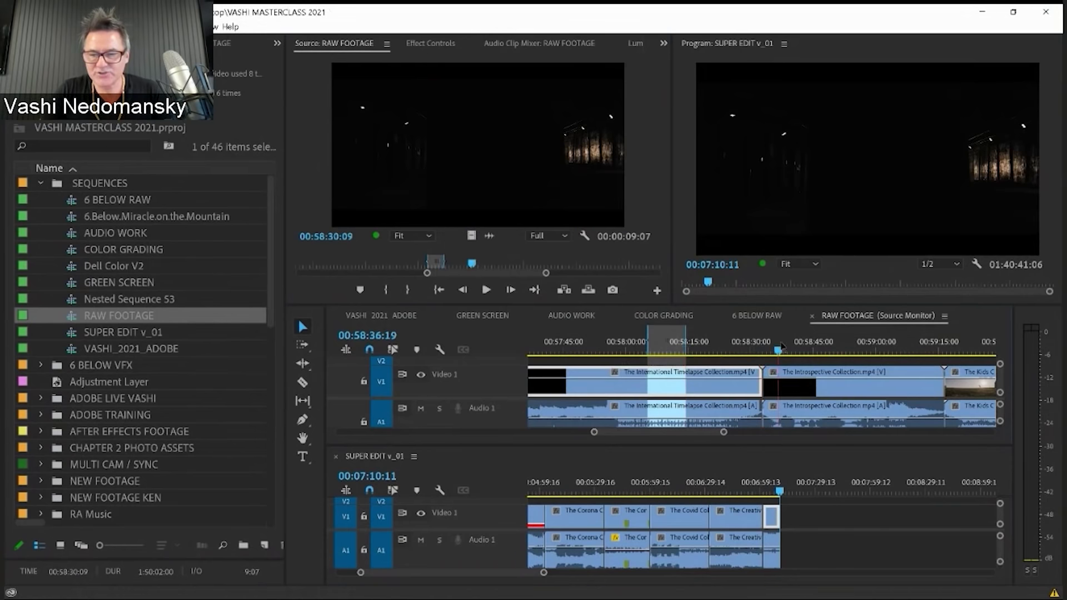
pyautogui.moveTo(789, 349); pyautogui.dragTo(861, 332)
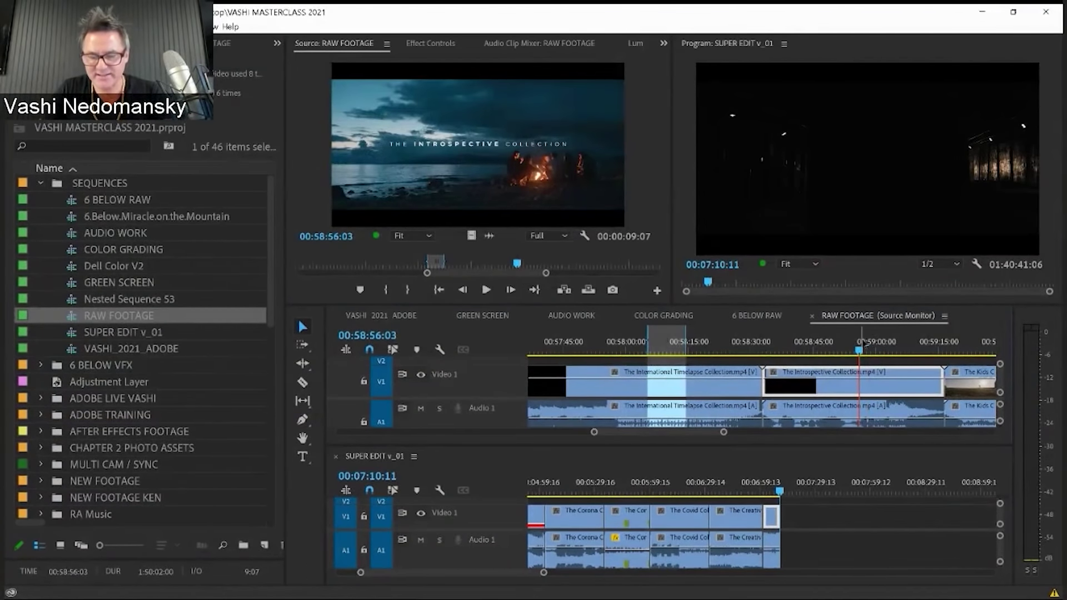
pyautogui.press('i')
pyautogui.click(873, 350)
pyautogui.click(885, 351)
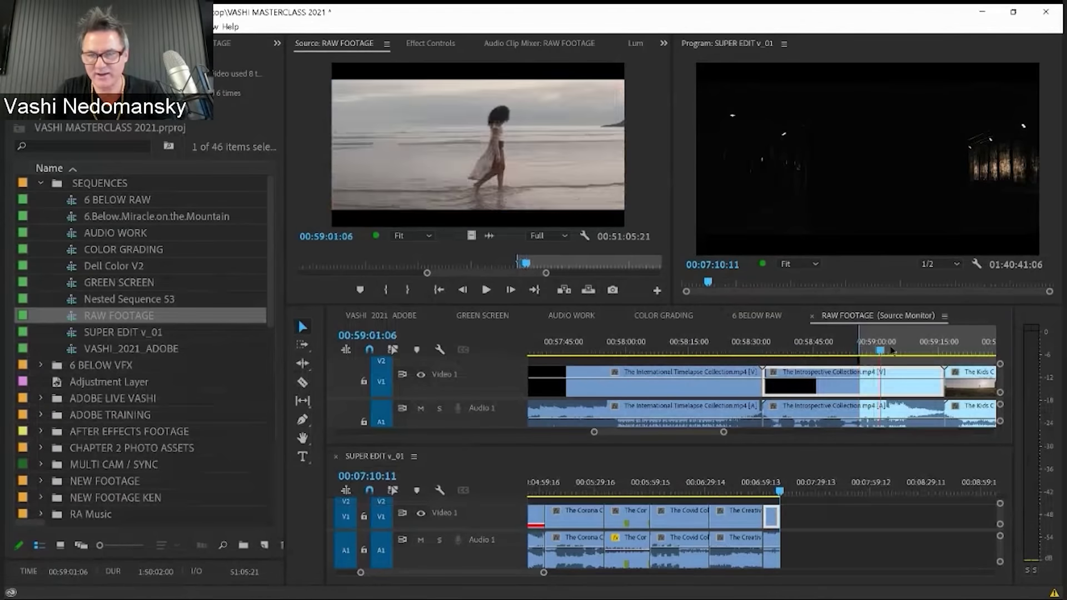
pyautogui.press('o')
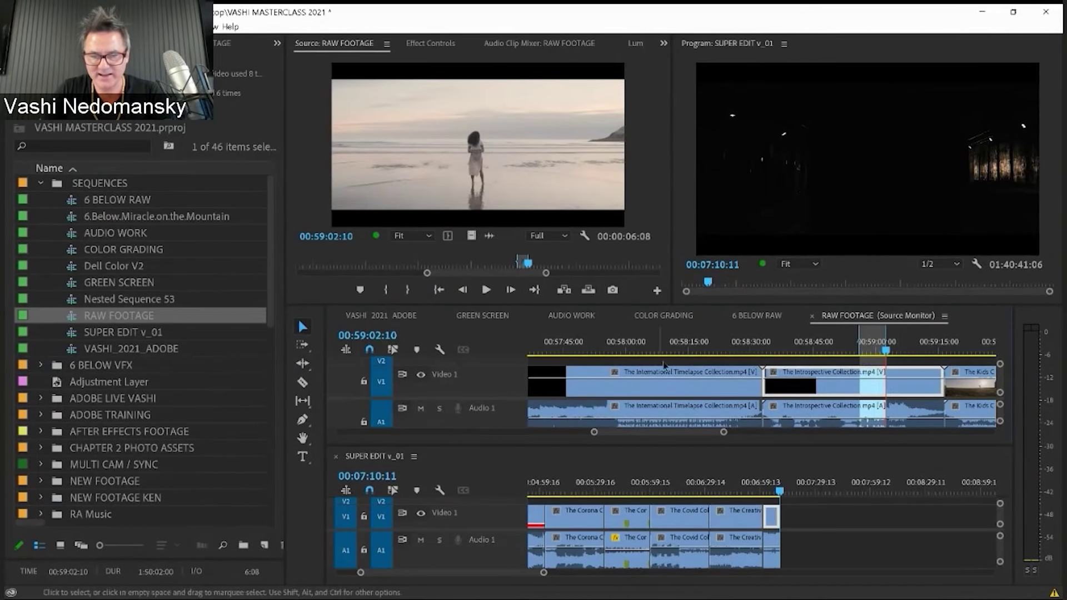
pyautogui.click(564, 289)
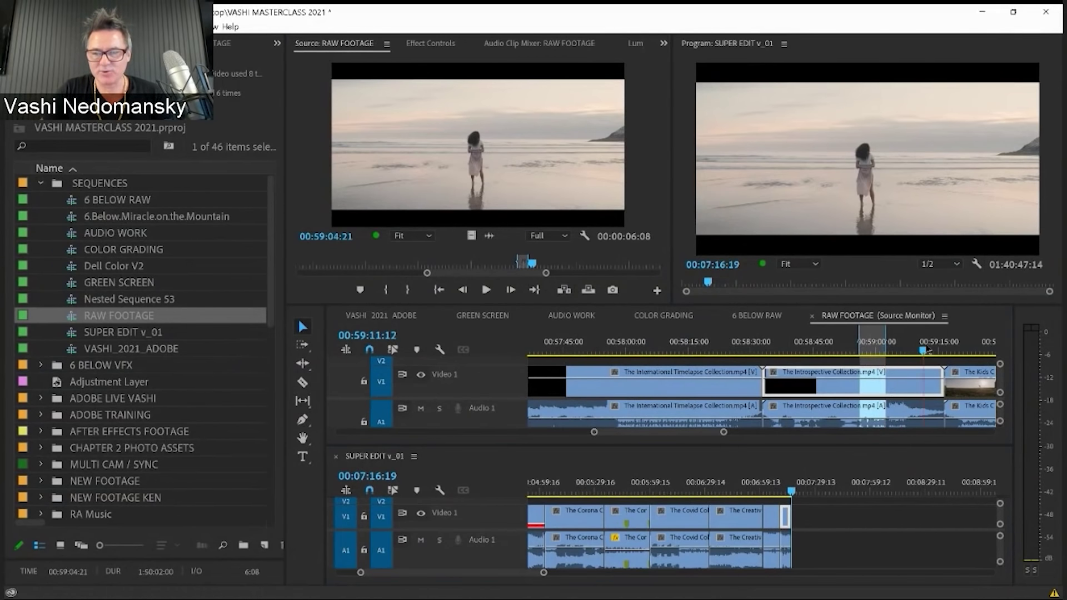
# - Scrub RAW FOOTAGE around the marked range, then bring its whole timeline into view and scrub across it to 01:17:49:16
pyautogui.click(925, 349)
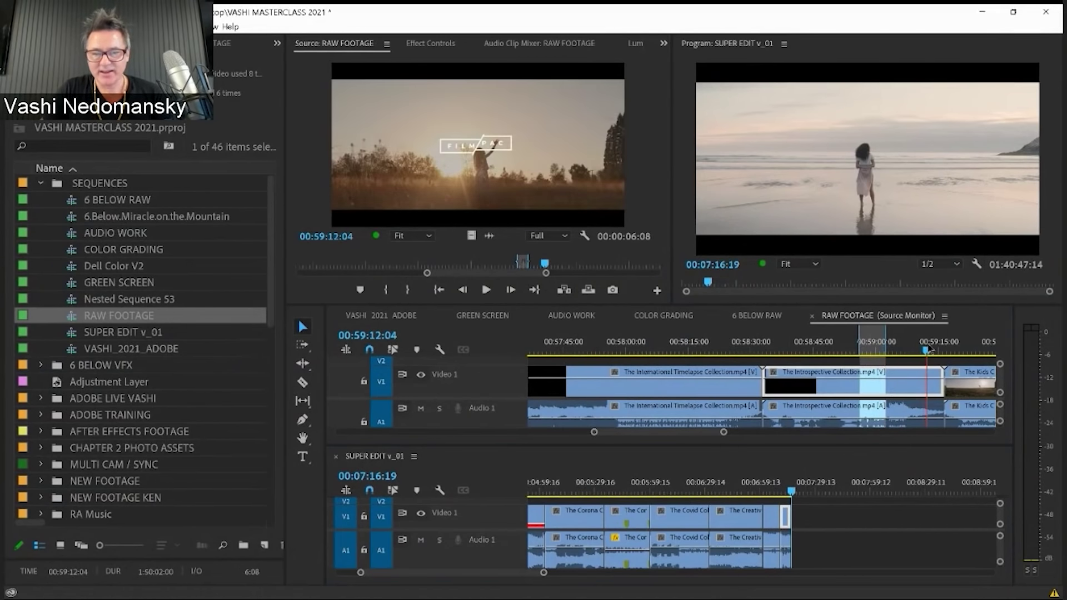
pyautogui.click(897, 349)
pyautogui.press('-')
pyautogui.press('-')
pyautogui.press('-')
pyautogui.press('-')
pyautogui.press('-')
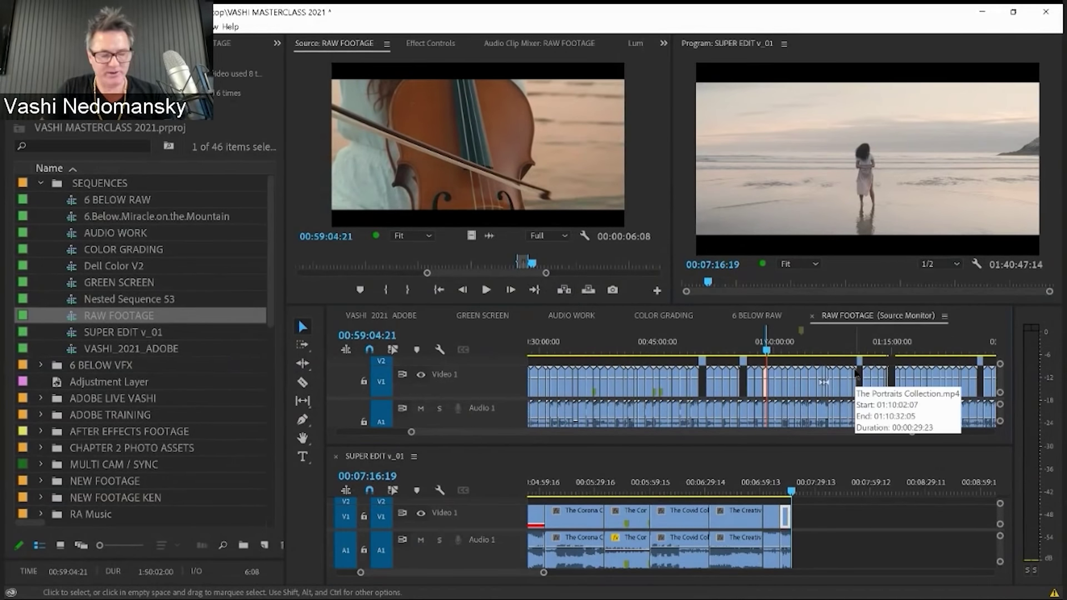
pyautogui.press('=')
pyautogui.press('-')
pyautogui.press('-')
pyautogui.press('-')
pyautogui.press('-')
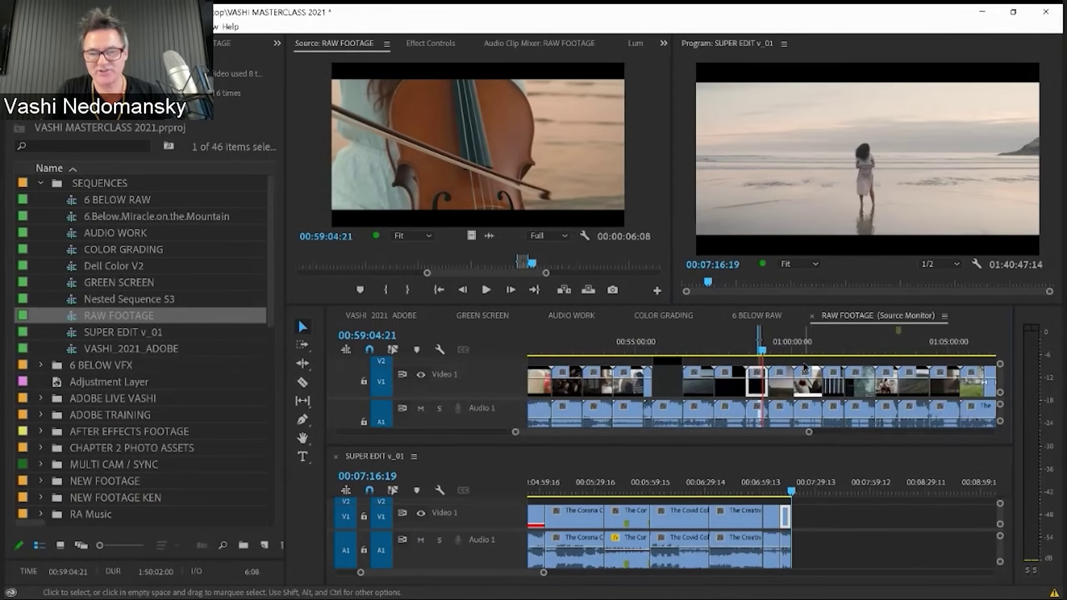
pyautogui.moveTo(782, 354); pyautogui.dragTo(833, 349)
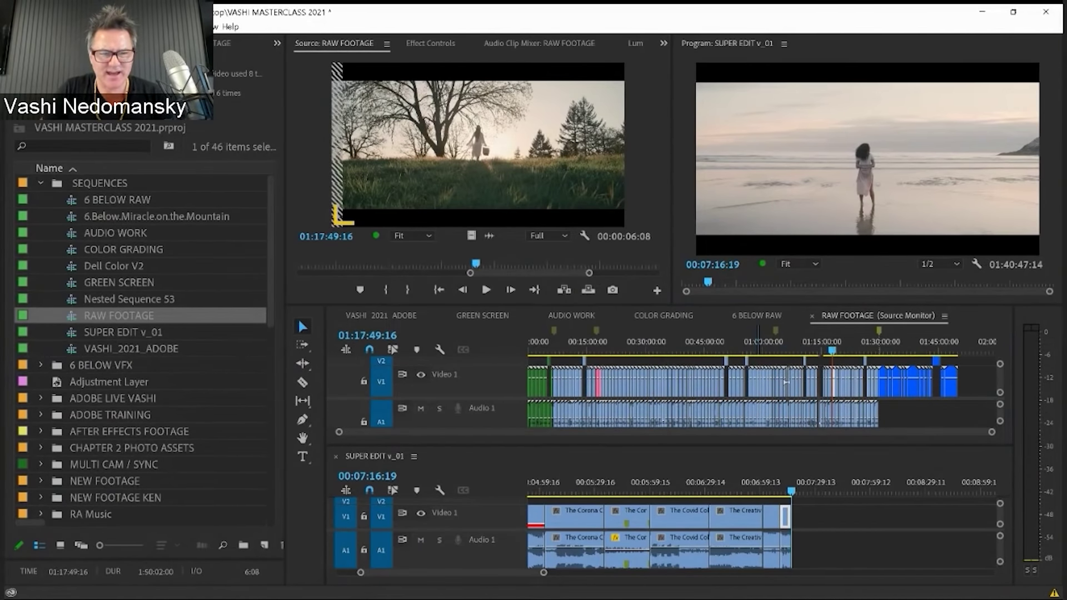
# - Show the RAW FOOTAGE marker list and jump from there to the "scene 2 take 3" marker at 00:06:34:22
pyautogui.click(228, 42)
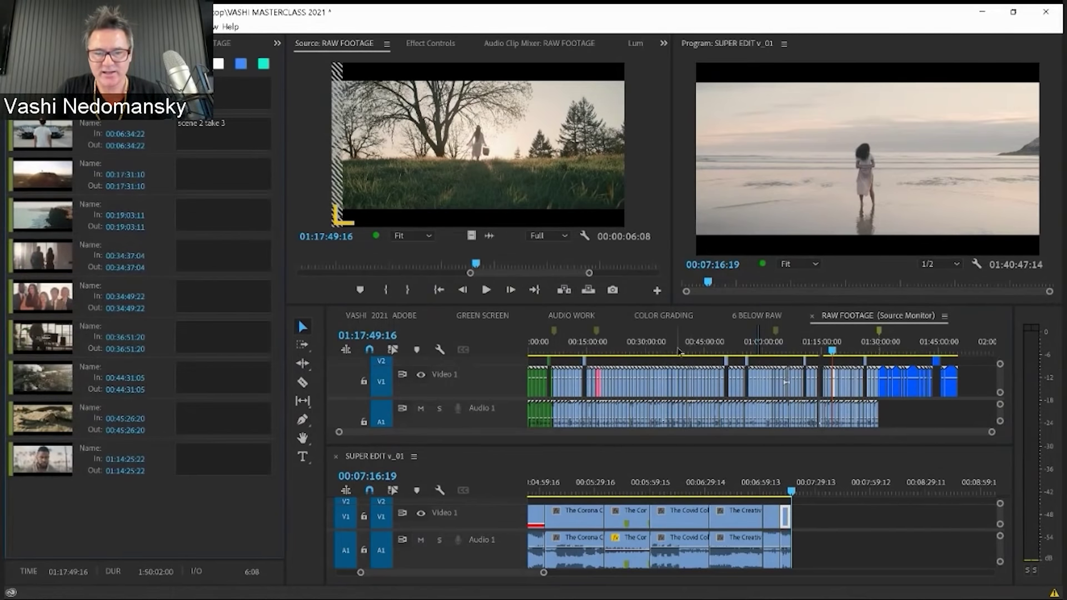
pyautogui.click(637, 350)
pyautogui.moveTo(637, 351); pyautogui.dragTo(578, 352)
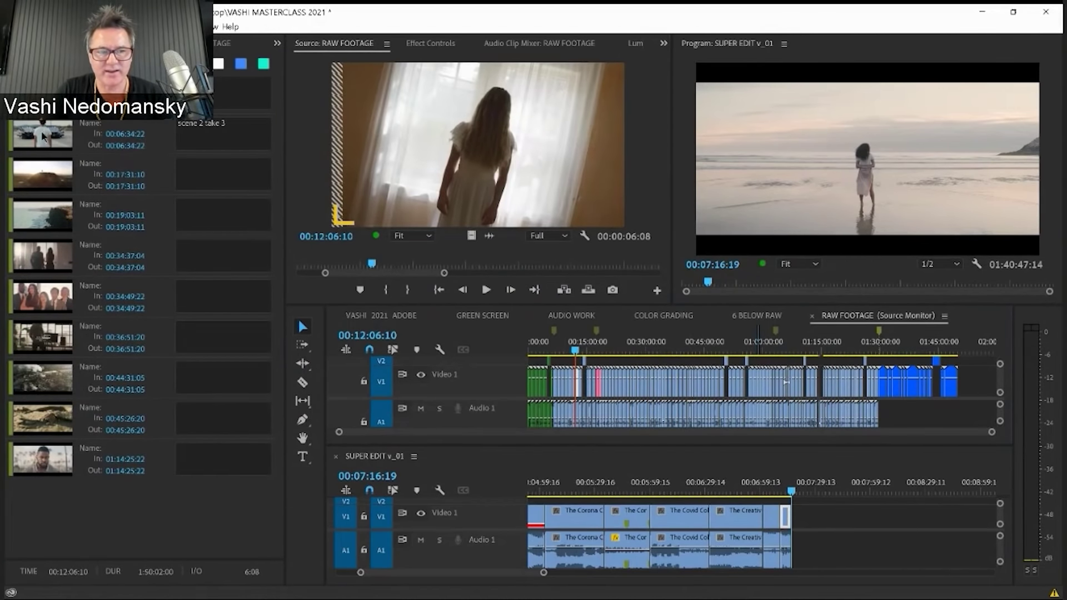
pyautogui.click(66, 145)
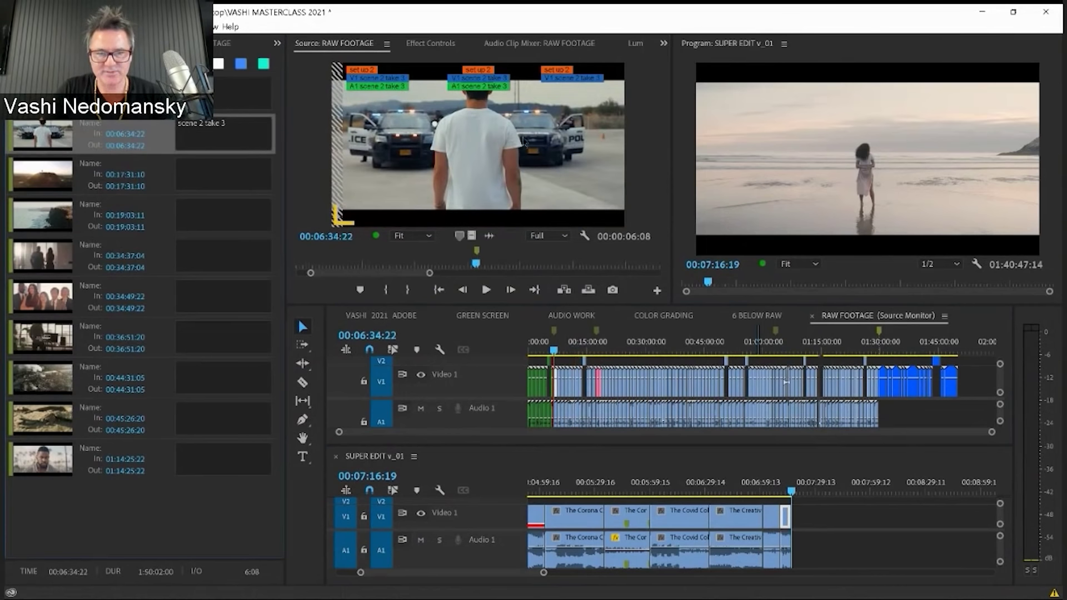
# - Scrub RAW FOOTAGE to 00:07:34:23 and park the SUPER EDIT v_01 playhead at 00:07:16:20, enlarging its last clips
pyautogui.press('space')
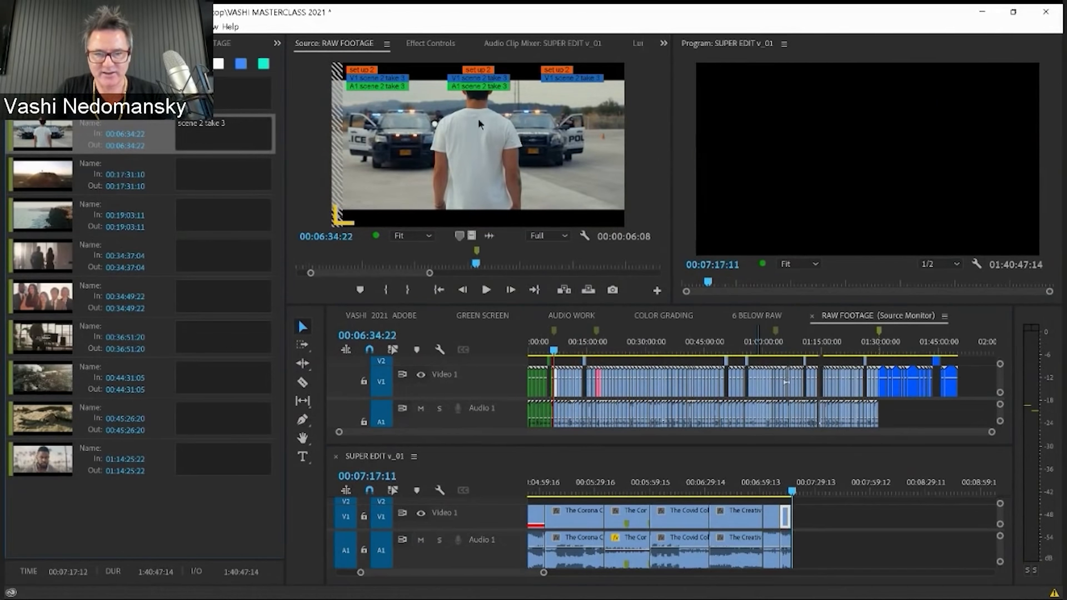
pyautogui.click(558, 354)
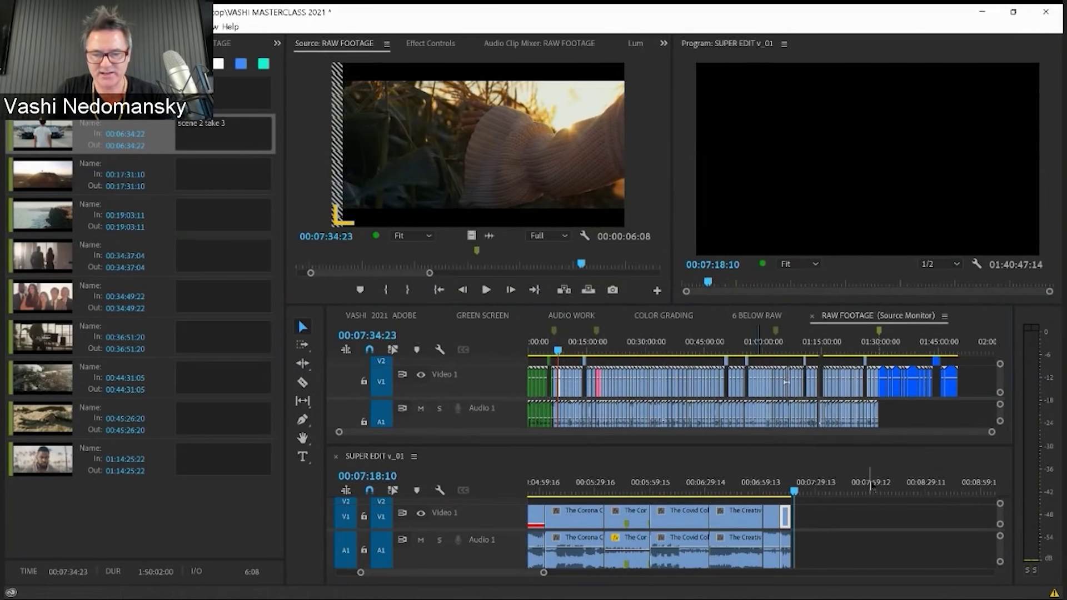
pyautogui.moveTo(835, 485); pyautogui.dragTo(800, 490)
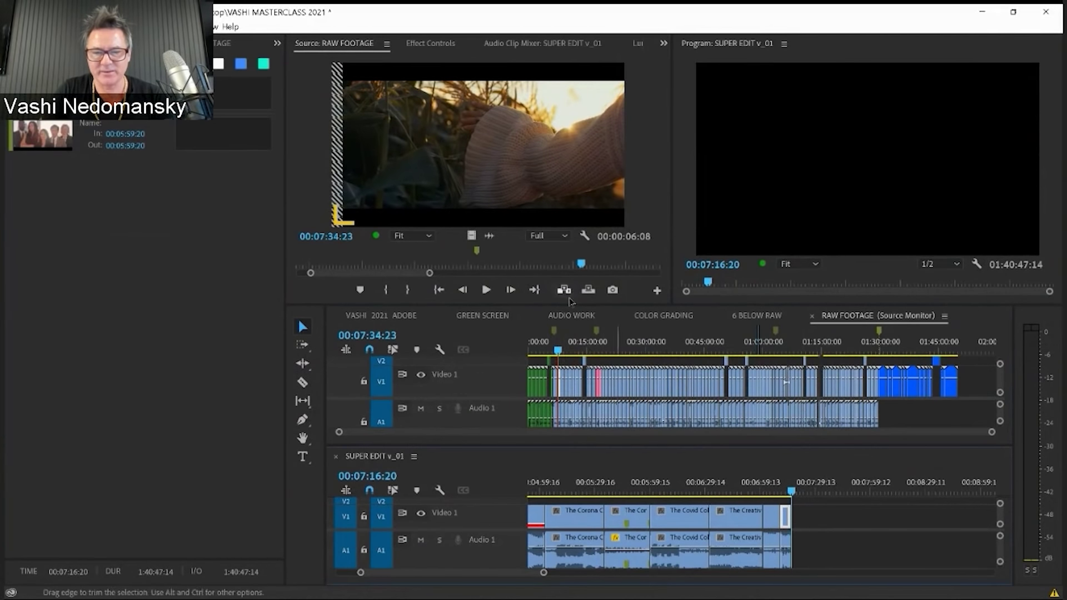
pyautogui.press('=')
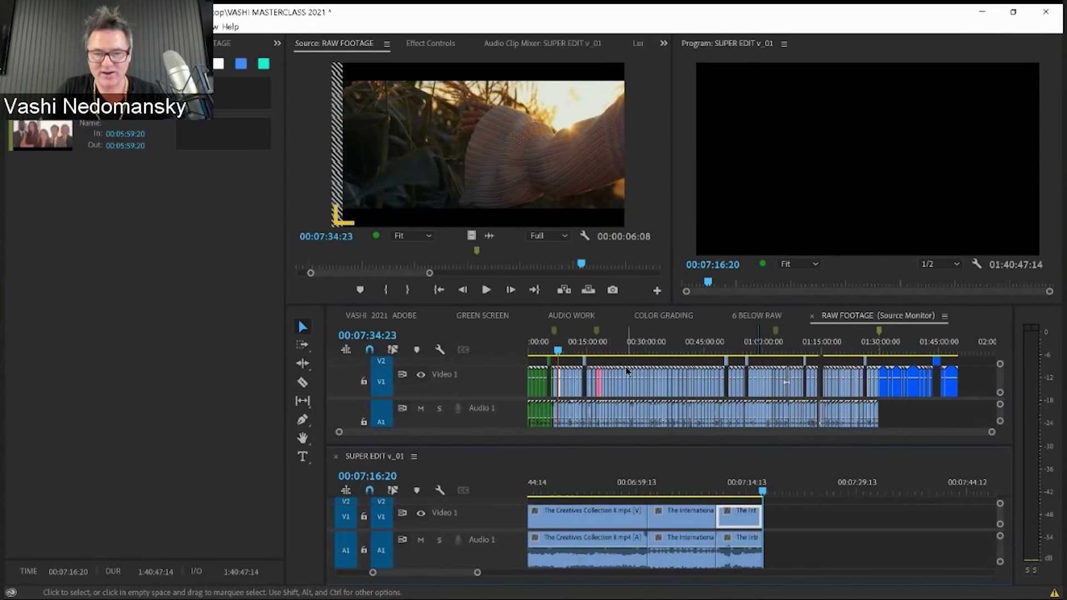
# - Enlarge the early RAW FOOTAGE clips and jump from the sequence start to the first marker at 00:06:34:22
pyautogui.click(628, 373)
pyautogui.press('=')
pyautogui.press('=')
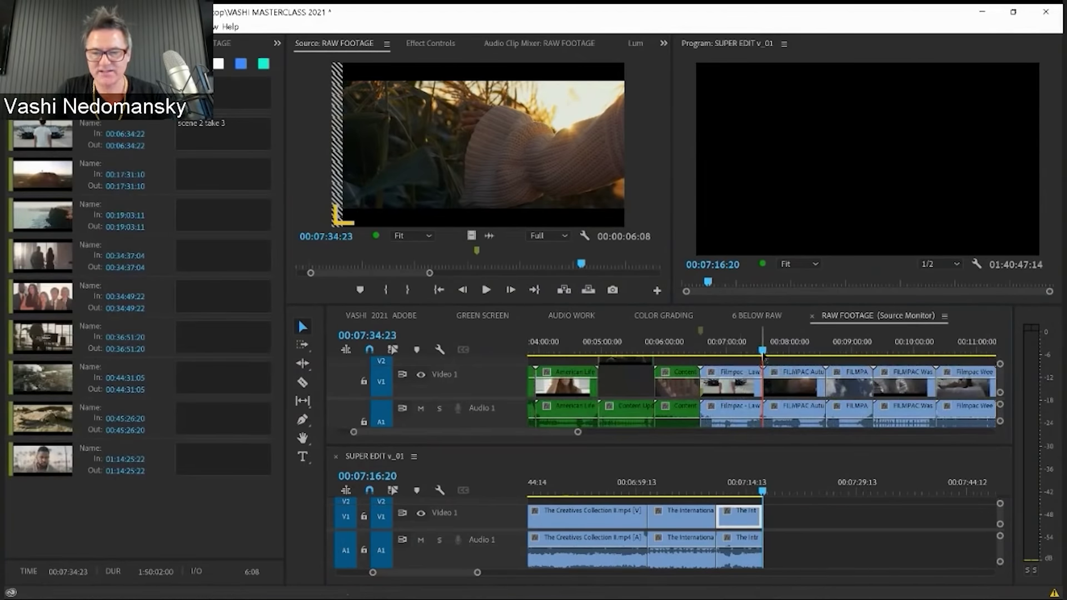
pyautogui.click(774, 350)
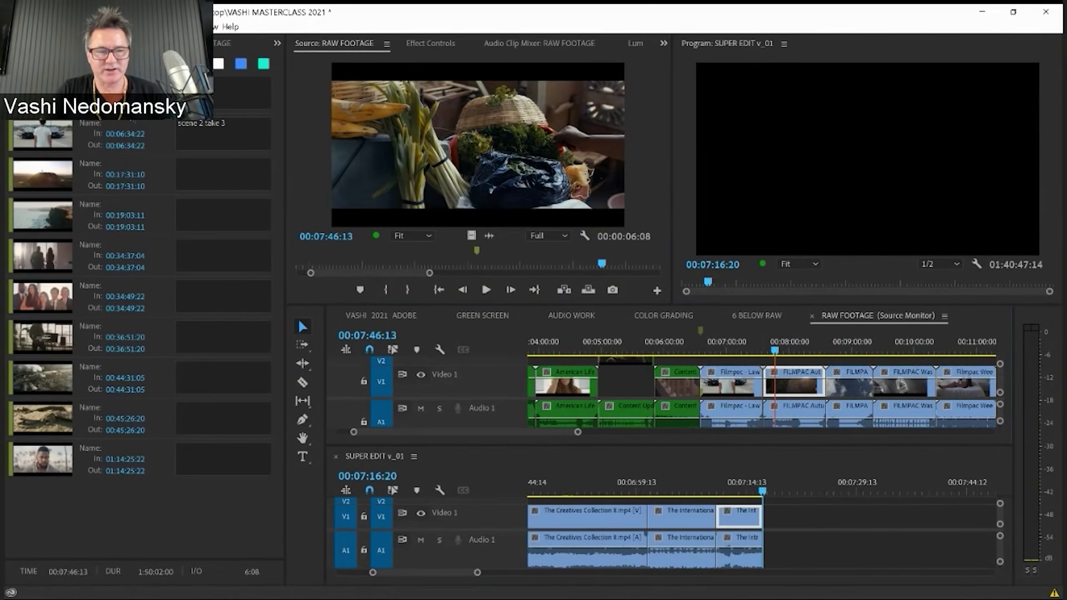
pyautogui.press('Home')
pyautogui.hotkey('shift', 'm')
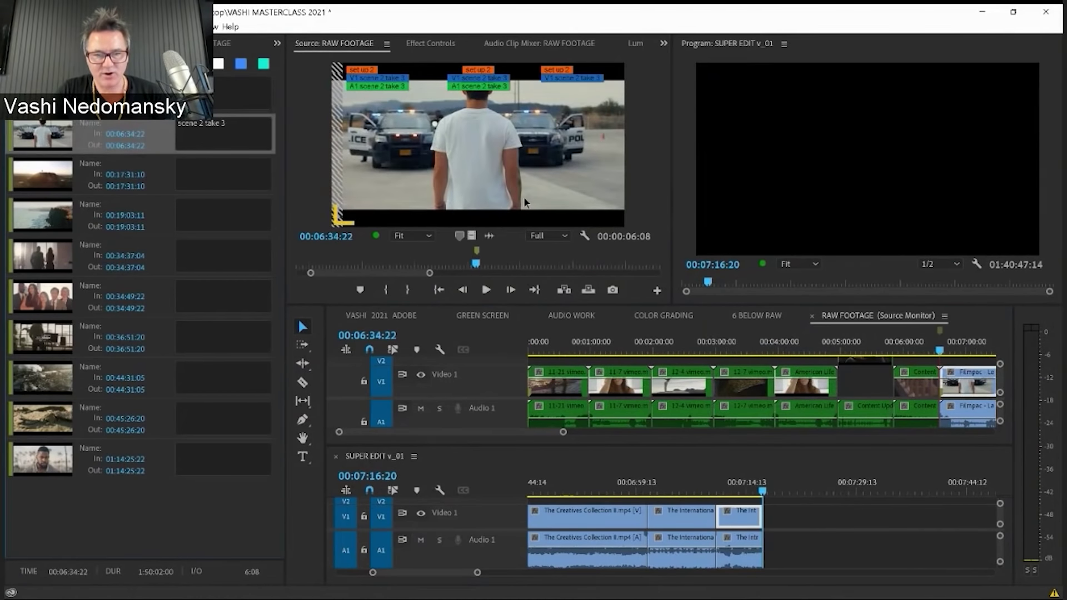
# - Scrub SUPER EDIT v_01 to 00:06:58:08 and RAW FOOTAGE to 00:03:57:06 to compare the program and source images
pyautogui.moveTo(578, 489); pyautogui.dragTo(626, 491)
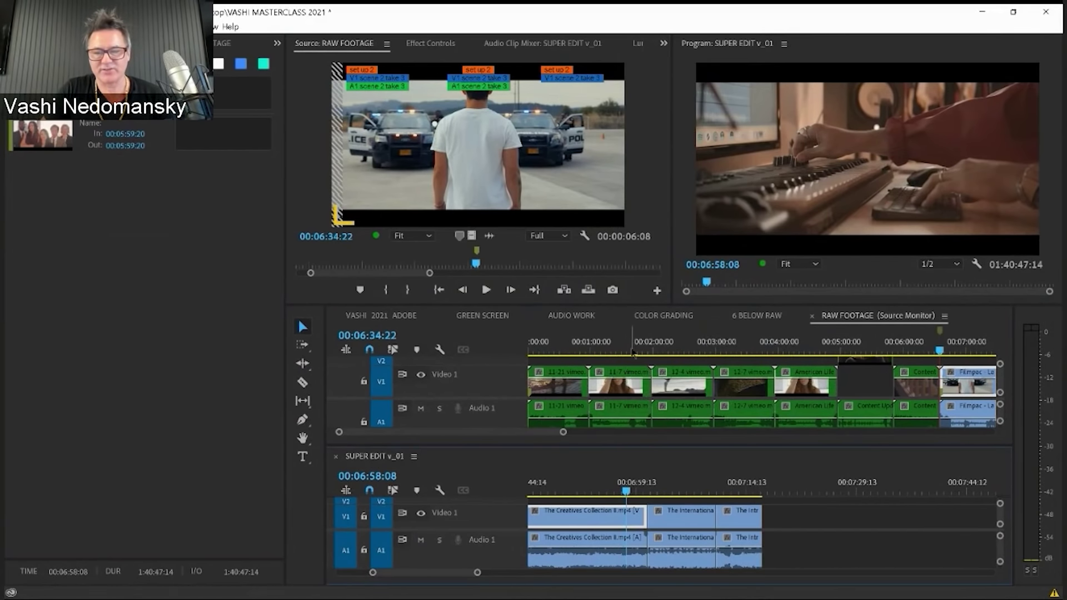
pyautogui.moveTo(641, 350); pyautogui.dragTo(775, 350)
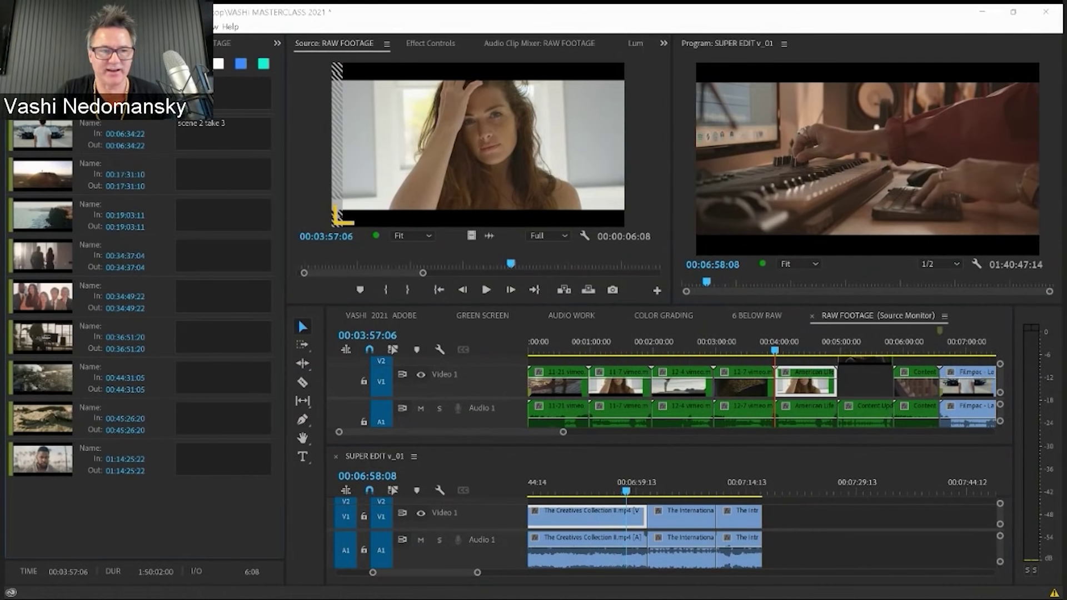
# - Bring back the project's bin list with the RAW FOOTAGE sequence selected
pyautogui.hotkey('shift', '1')
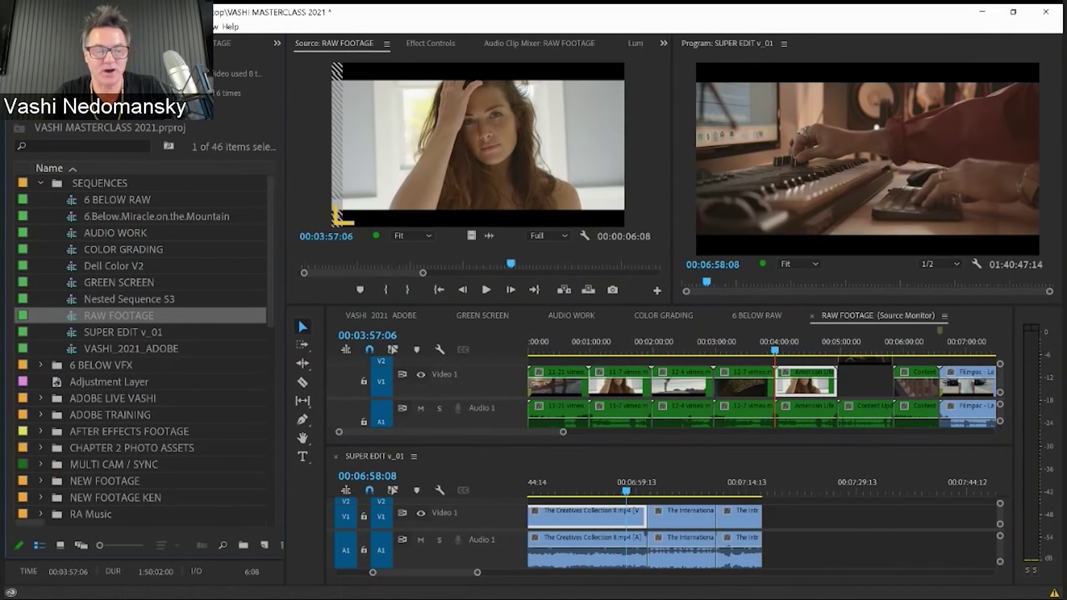
pyautogui.click(247, 253)
pyautogui.click(99, 317)
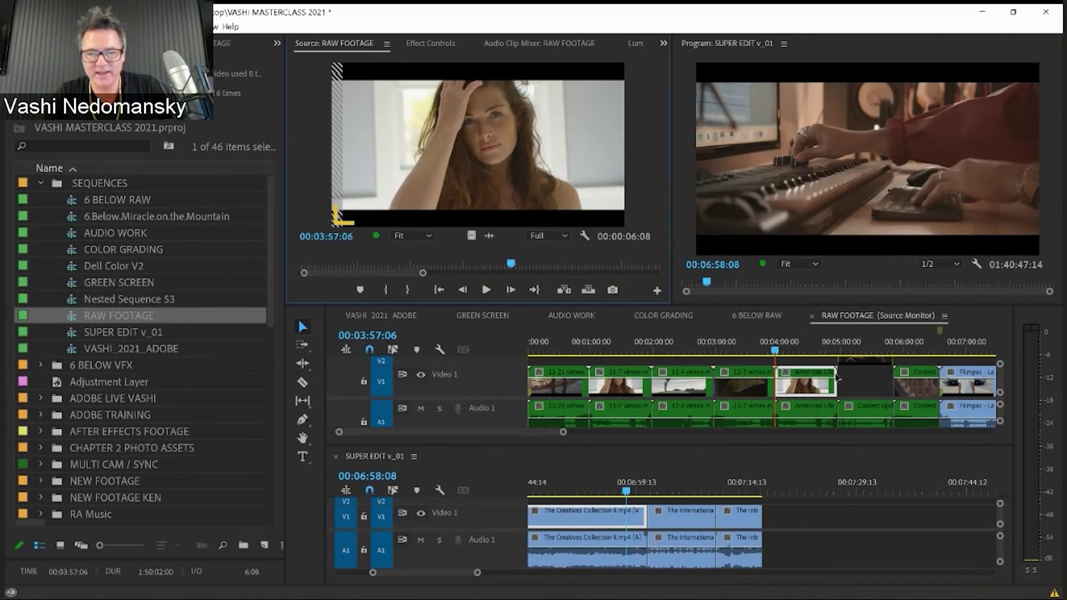
# - Scrub RAW FOOTAGE back to 00:01:26:14 and park the SUPER EDIT v_01 playhead on the cut at 00:07:01:05
pyautogui.click(864, 325)
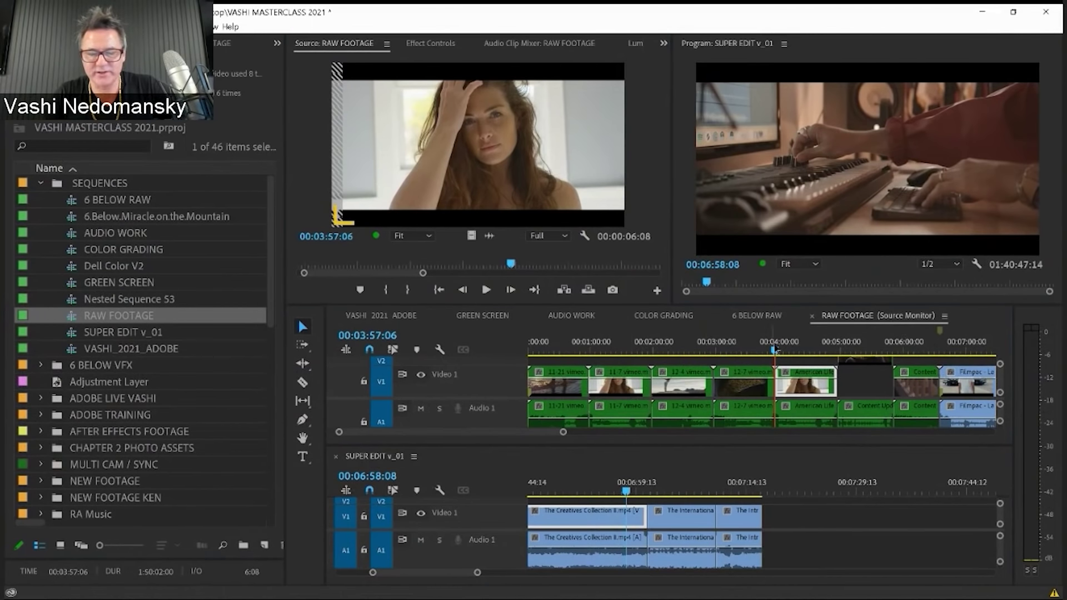
pyautogui.click(687, 350)
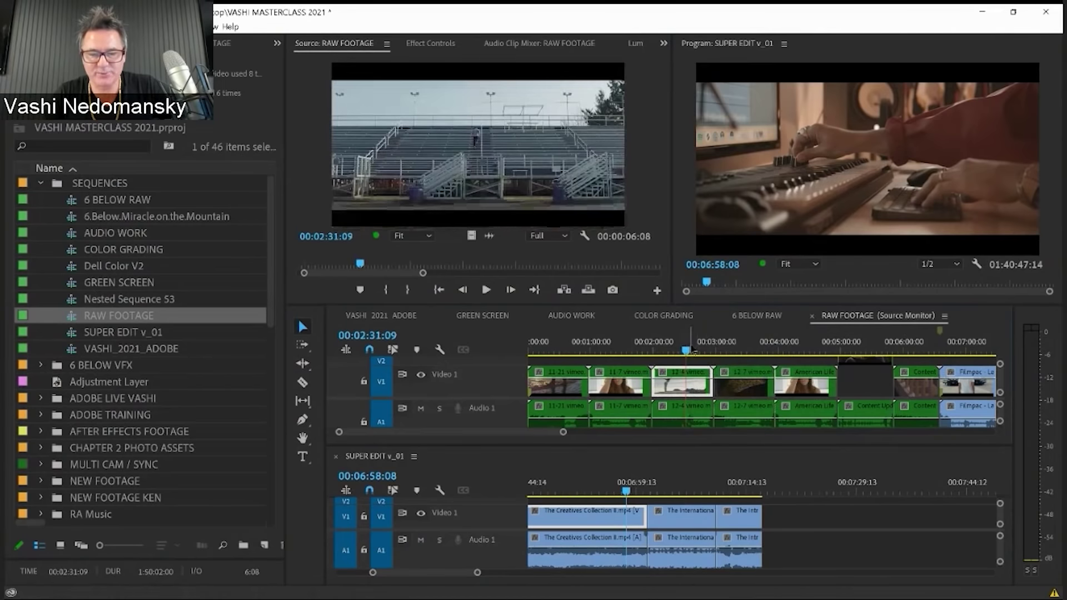
pyautogui.moveTo(686, 350); pyautogui.dragTo(619, 282)
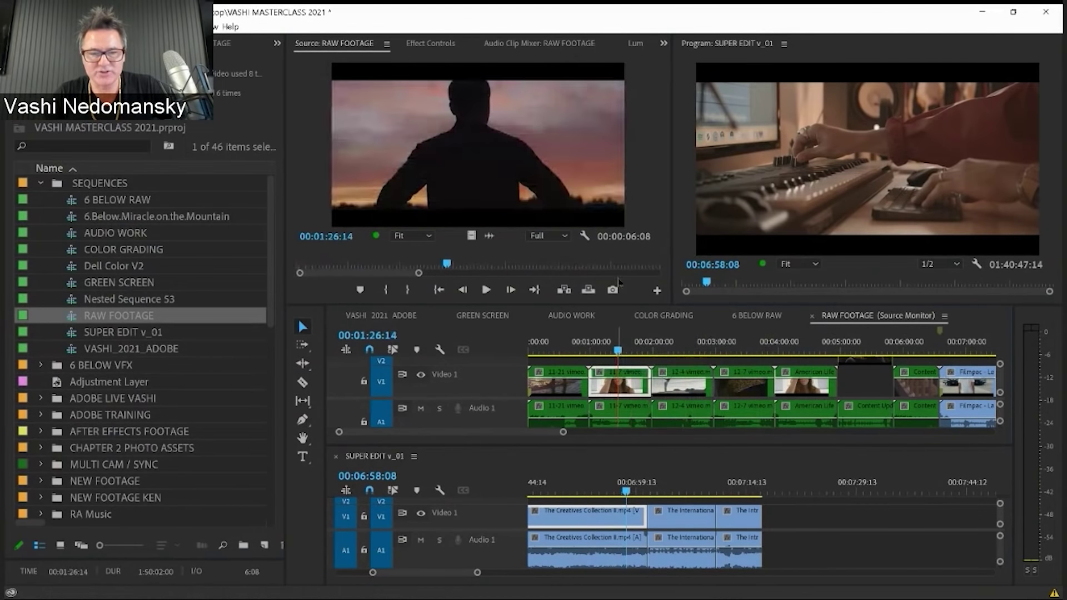
pyautogui.click(627, 494)
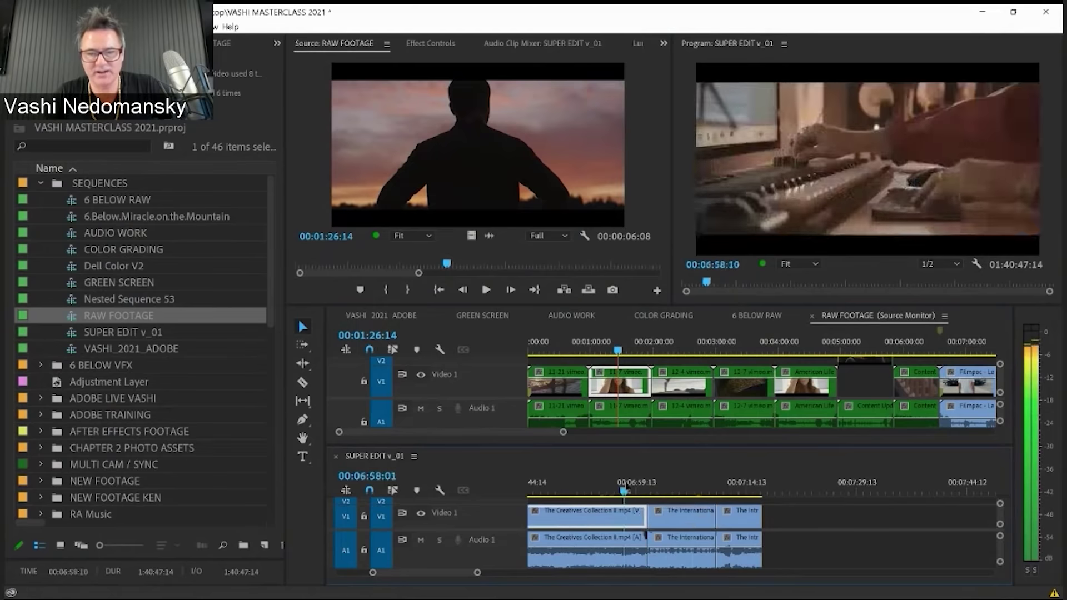
pyautogui.press('Down')
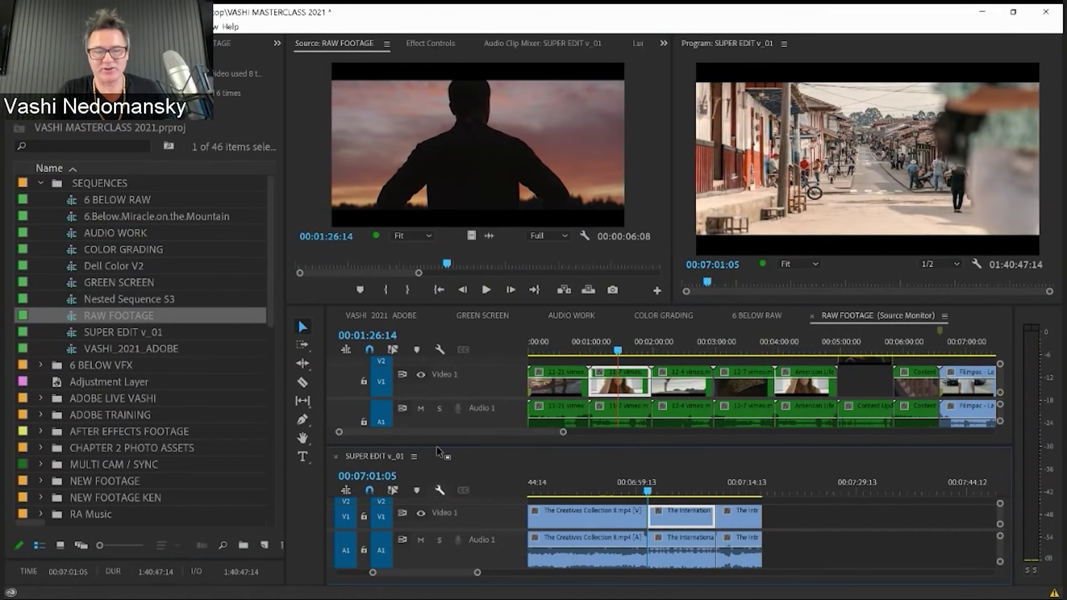
# - Fit the entire RAW FOOTAGE sequence in view and scrub through it to 01:37:05:07
pyautogui.click(855, 392)
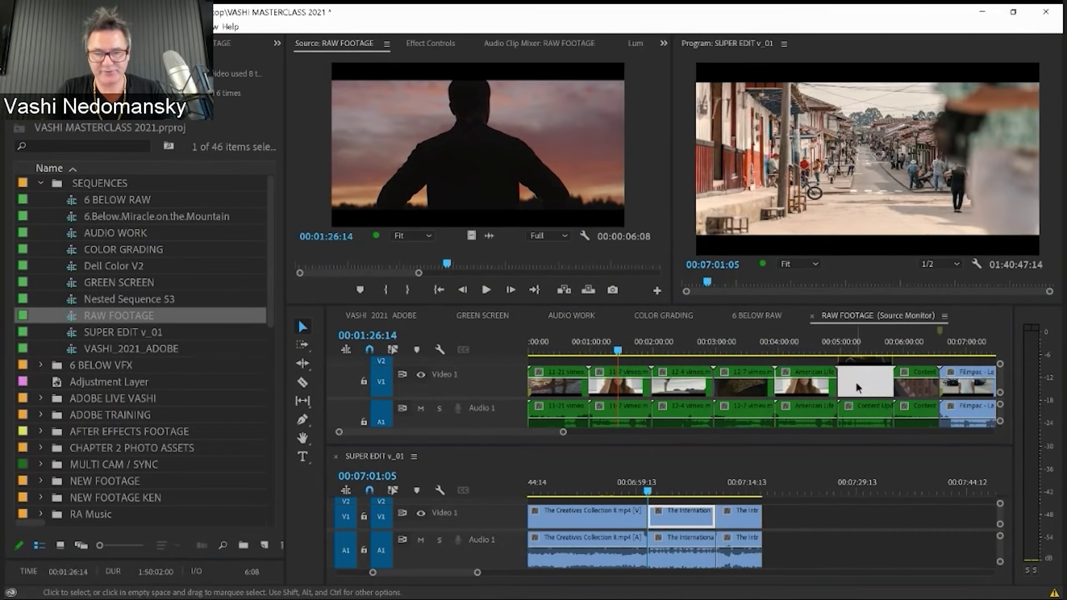
pyautogui.press('\\')
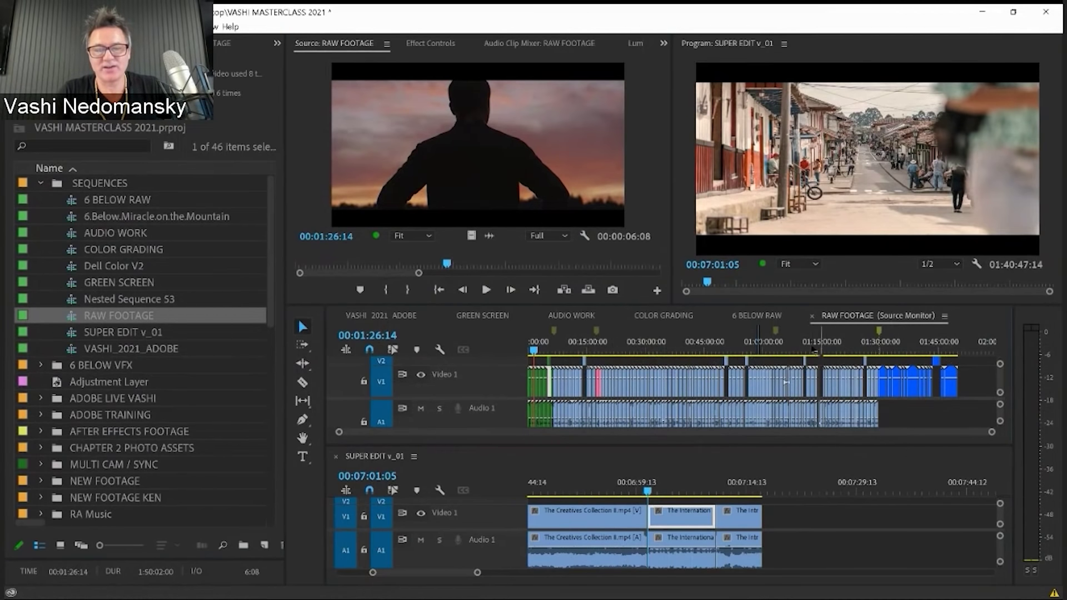
pyautogui.moveTo(594, 354); pyautogui.dragTo(906, 353)
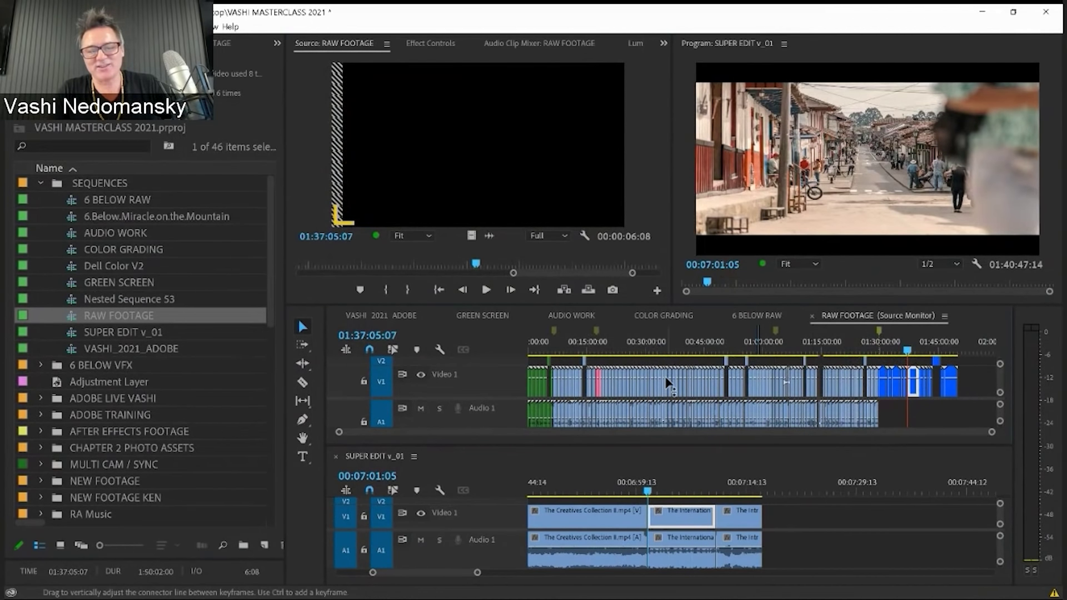
# - Mark a 20-frame In to Out range in RAW FOOTAGE ending at 00:36:54:04, on the Creatives Collection II clip
pyautogui.click(672, 342)
pyautogui.press('=')
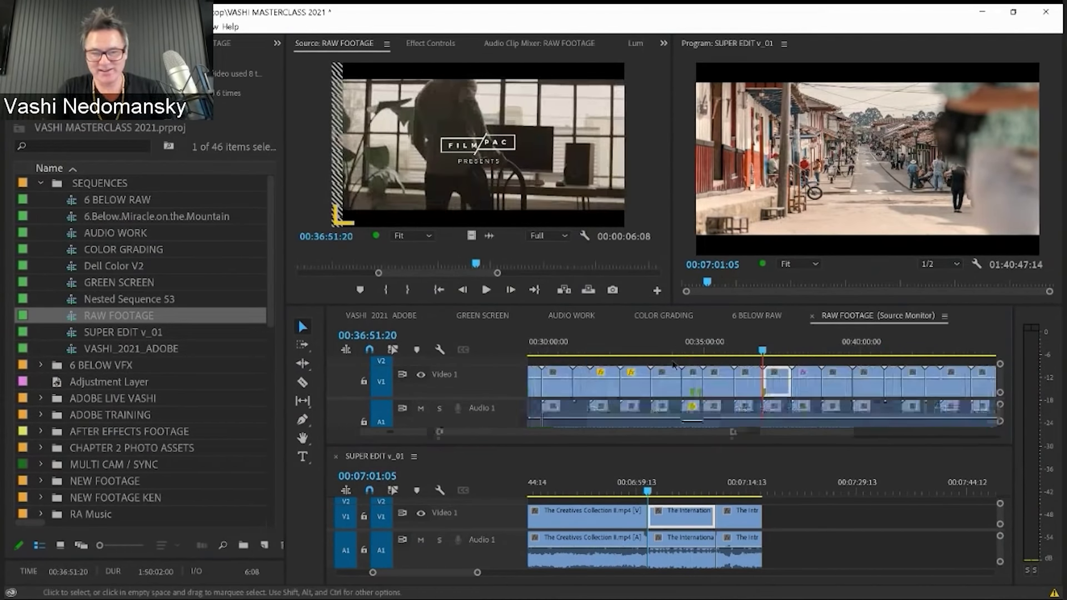
pyautogui.press('=')
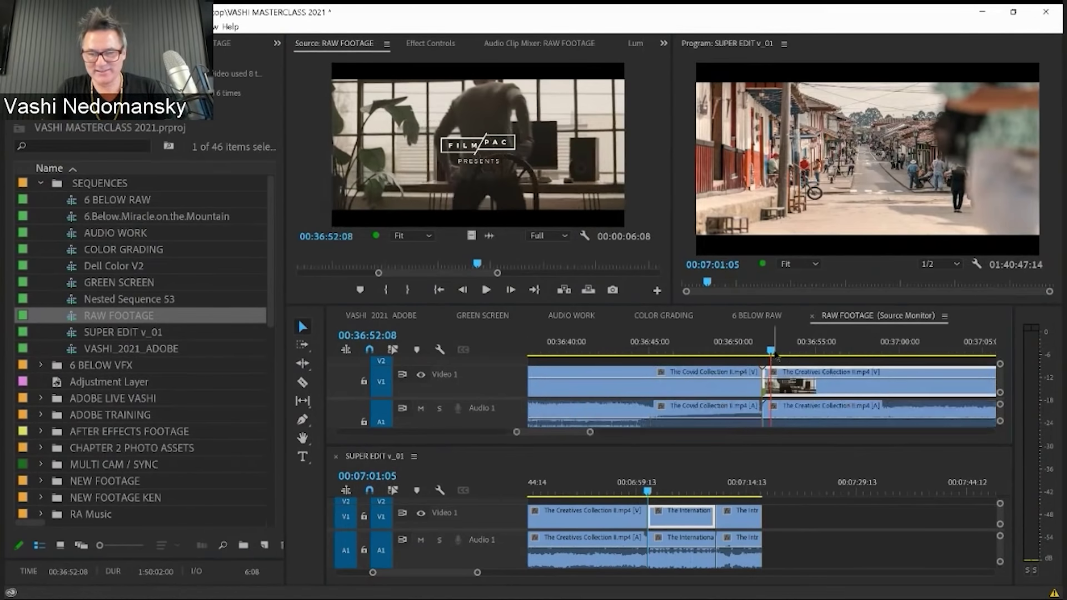
pyautogui.click(789, 349)
pyautogui.press('i')
pyautogui.click(800, 349)
pyautogui.press('o')
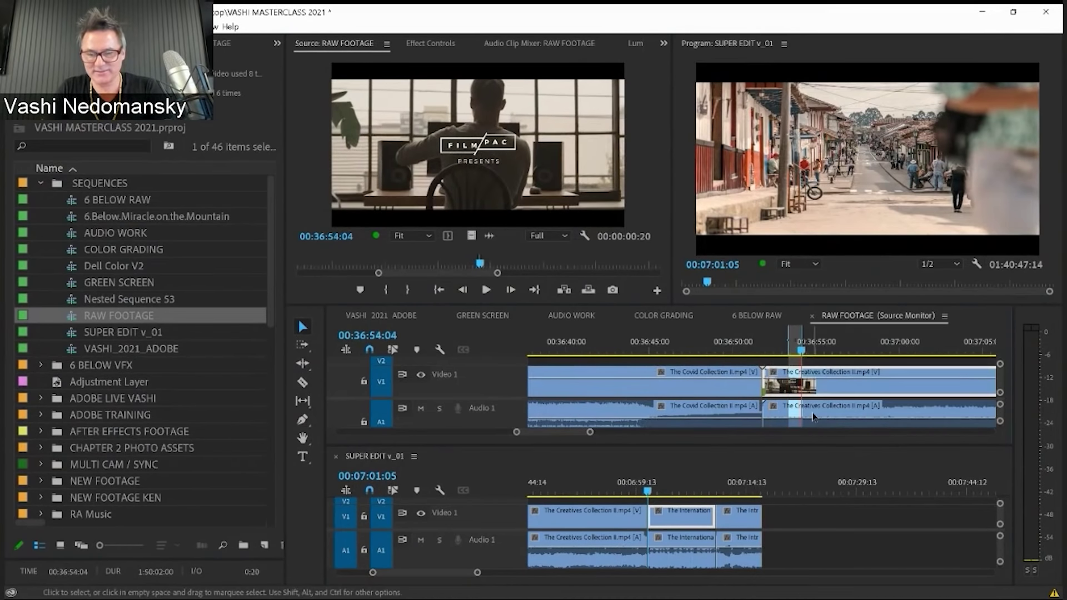
# - Insert the marked RAW FOOTAGE range into SUPER EDIT v_01 at 00:07:18:09, in the gap after the last clip
pyautogui.press('End')
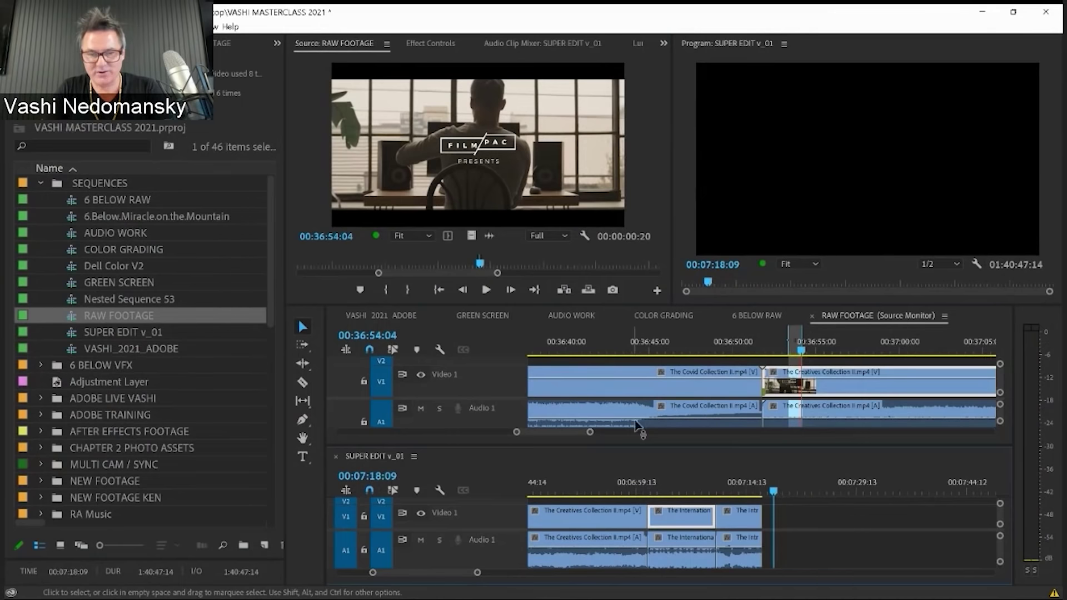
pyautogui.click(588, 290)
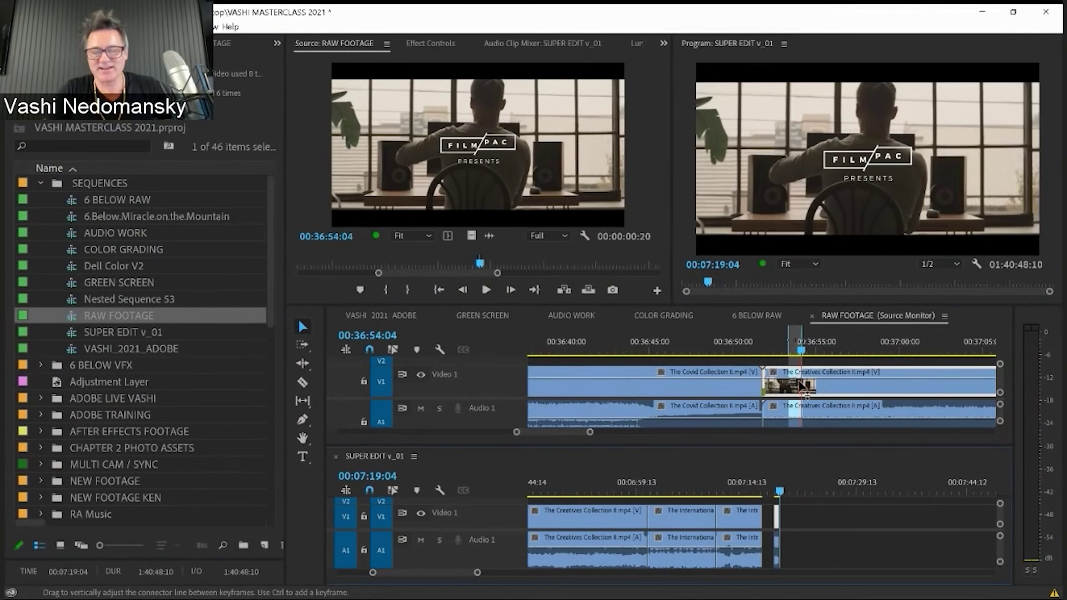
pyautogui.moveTo(799, 383)
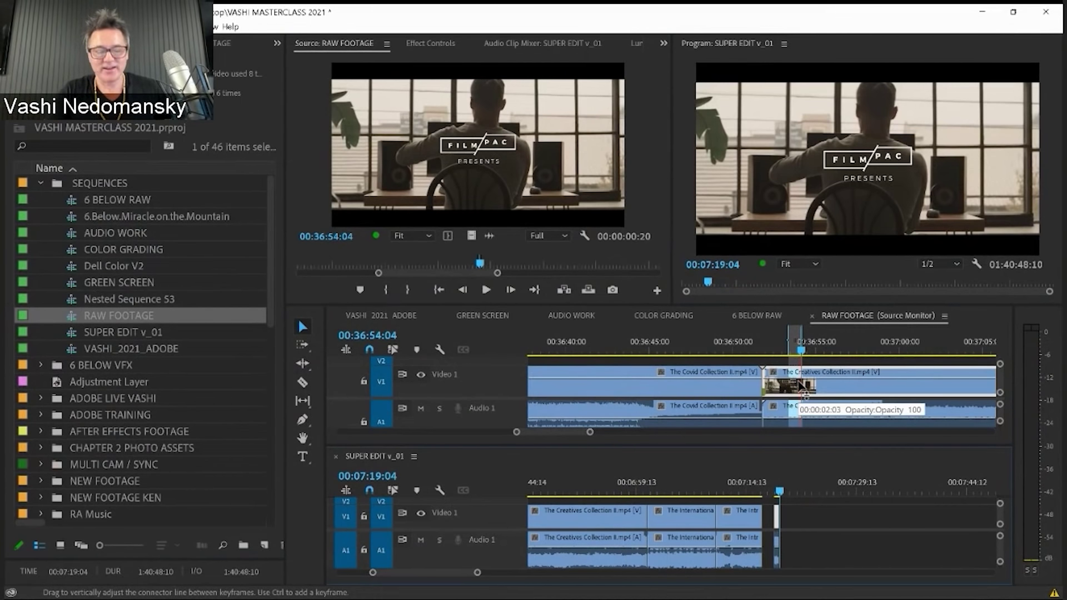
pyautogui.press('-')
# - Scrub RAW FOOTAGE forward to 00:42:03:11 to look for more source shots
pyautogui.click(853, 394)
pyautogui.press('-')
pyautogui.press('-')
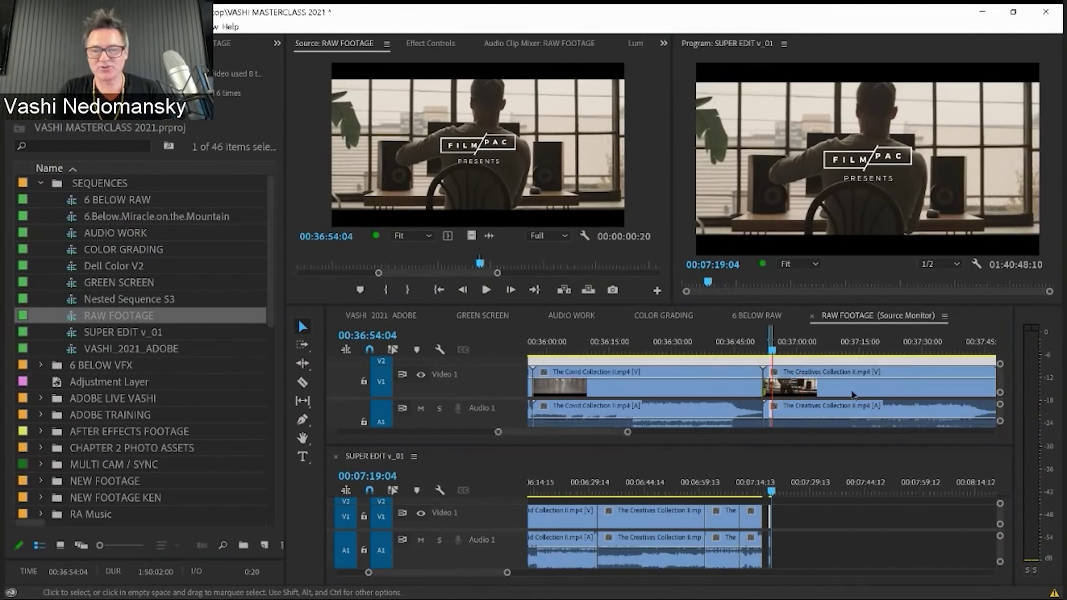
pyautogui.press('-')
pyautogui.press('-')
pyautogui.press('-')
pyautogui.press('-')
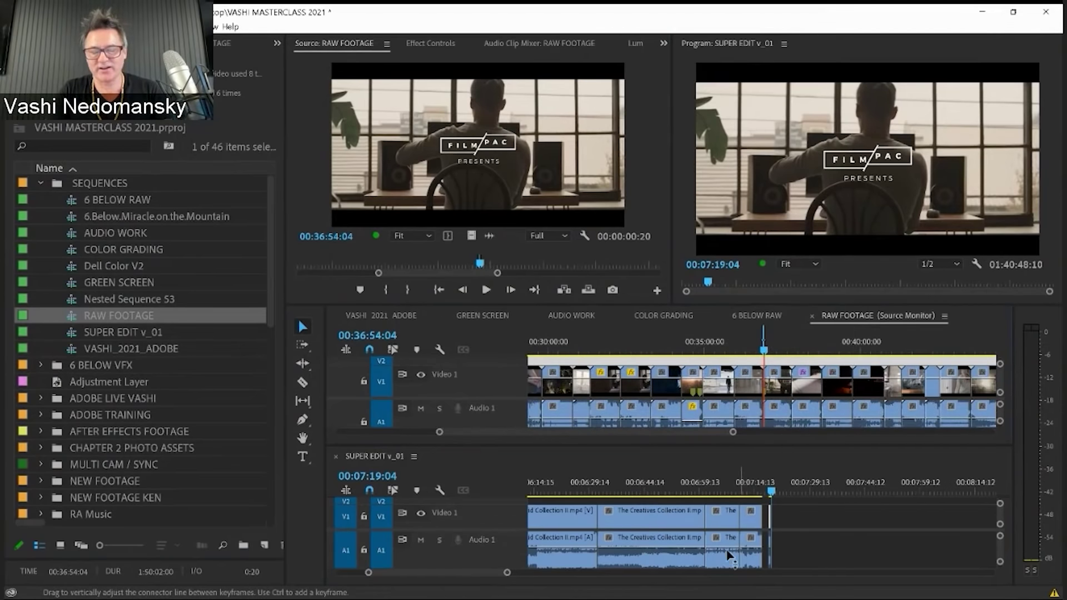
pyautogui.press('-')
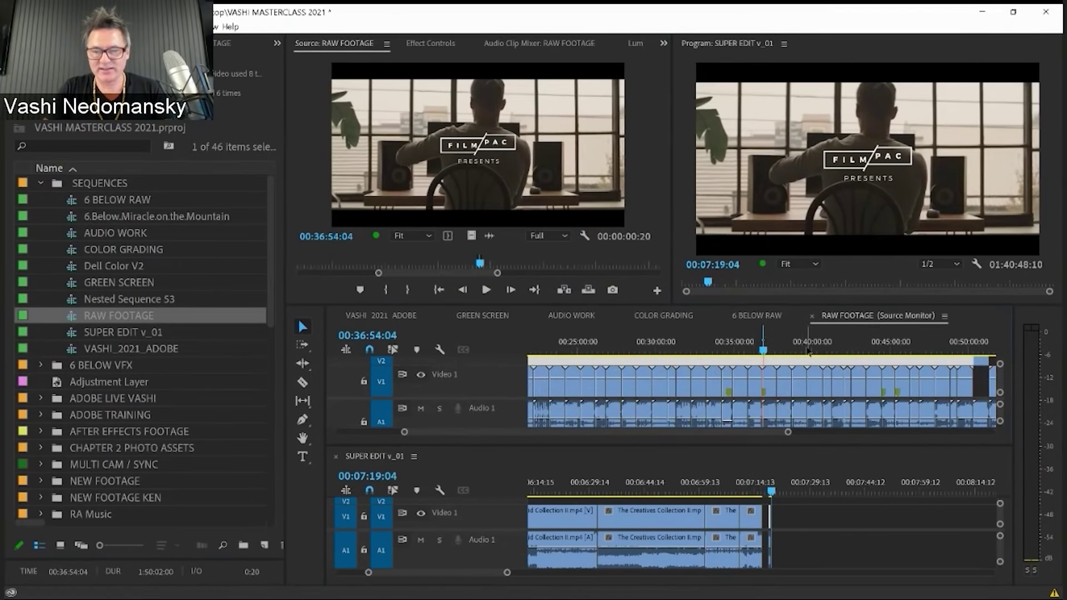
pyautogui.click(822, 350)
pyautogui.moveTo(837, 350); pyautogui.dragTo(856, 357)
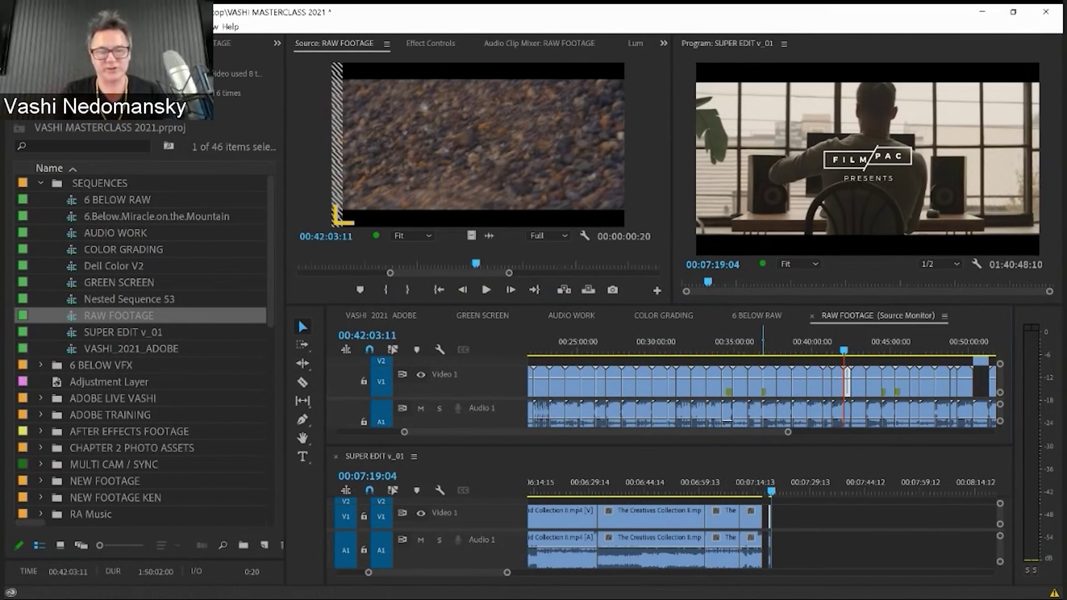
# - Review the entire RAW FOOTAGE timeline at full-window size, restore the layout, and scrub back to 00:36:51:20
pyautogui.click(656, 368)
pyautogui.press('`')
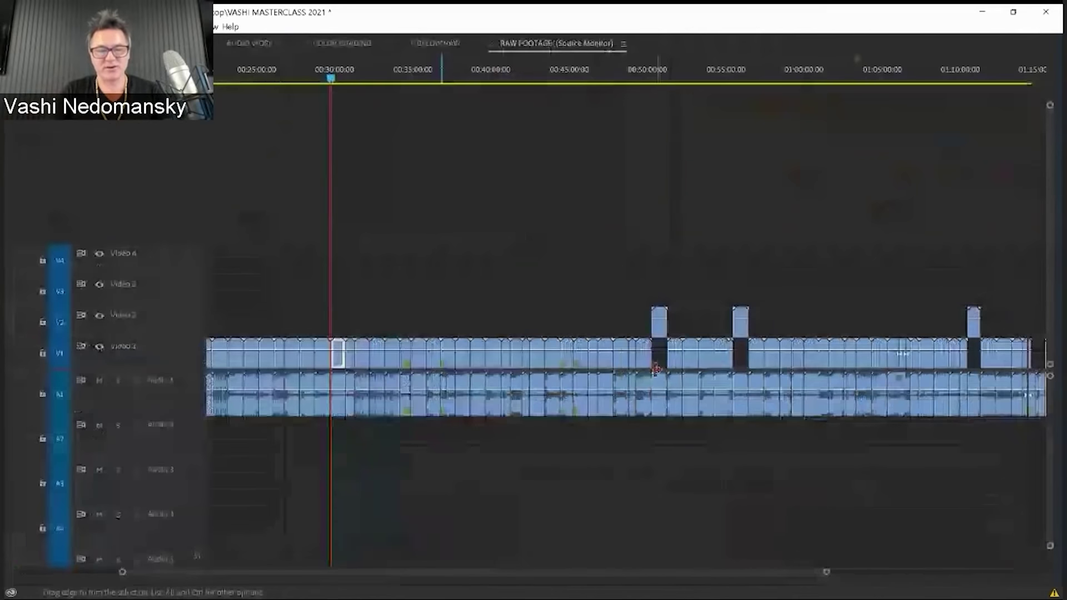
pyautogui.press('`')
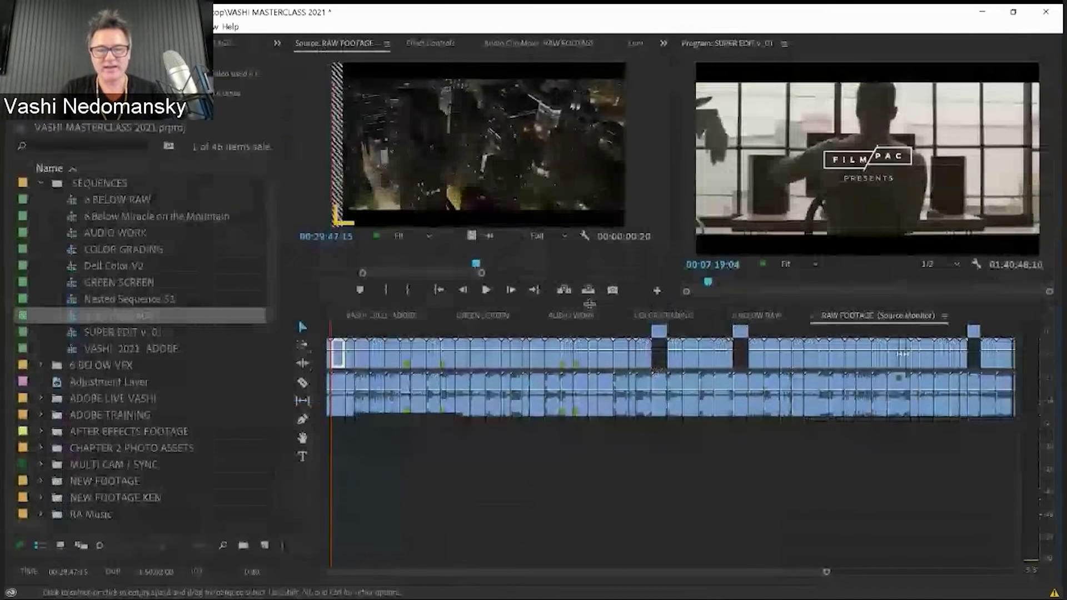
pyautogui.press('`')
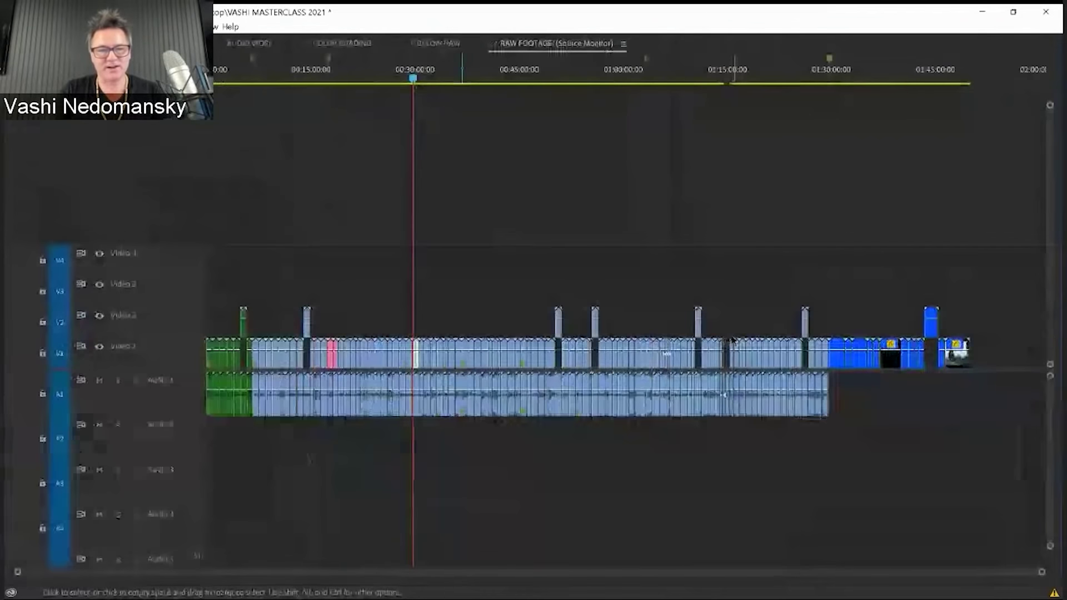
pyautogui.click(473, 80)
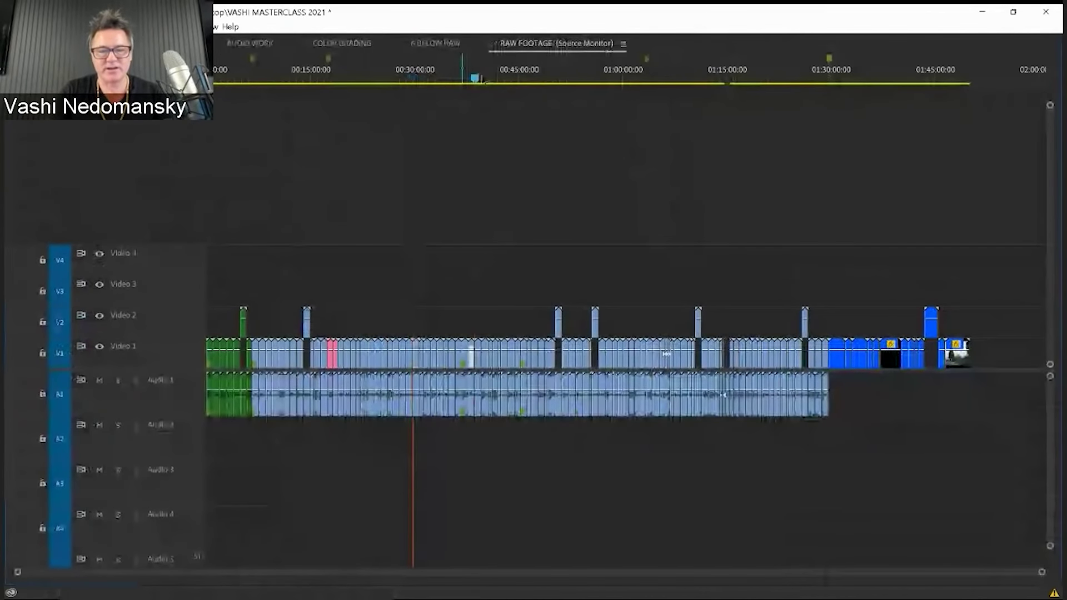
pyautogui.click(746, 78)
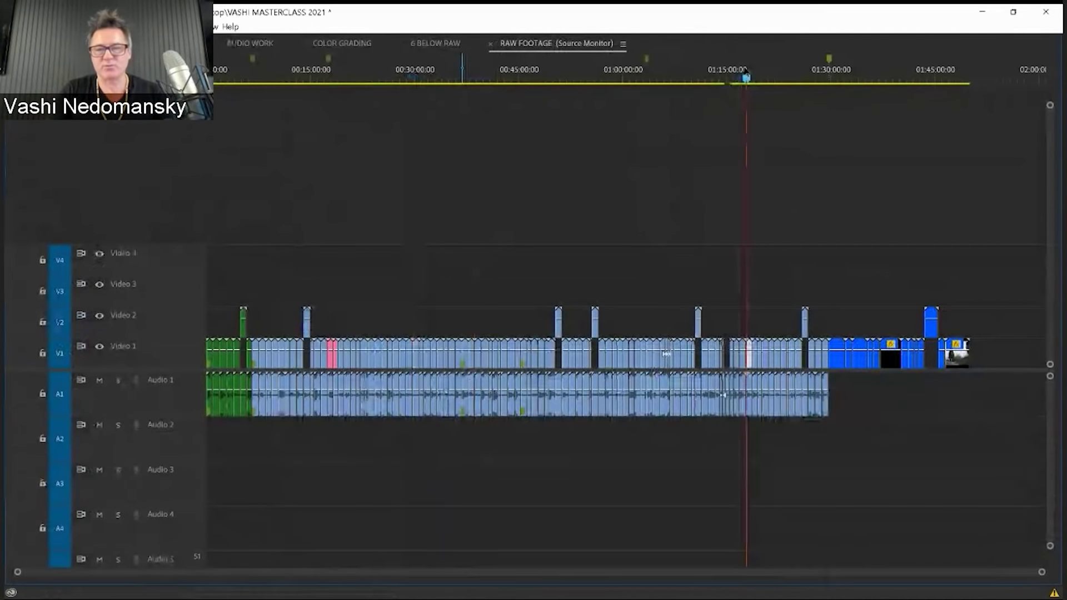
pyautogui.press('`')
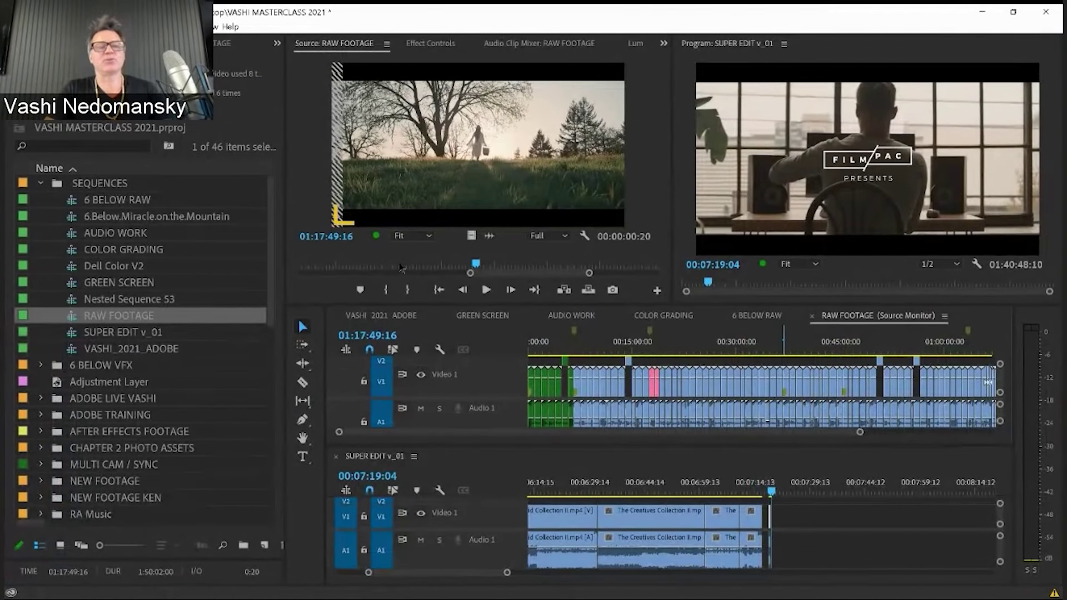
pyautogui.click(745, 348)
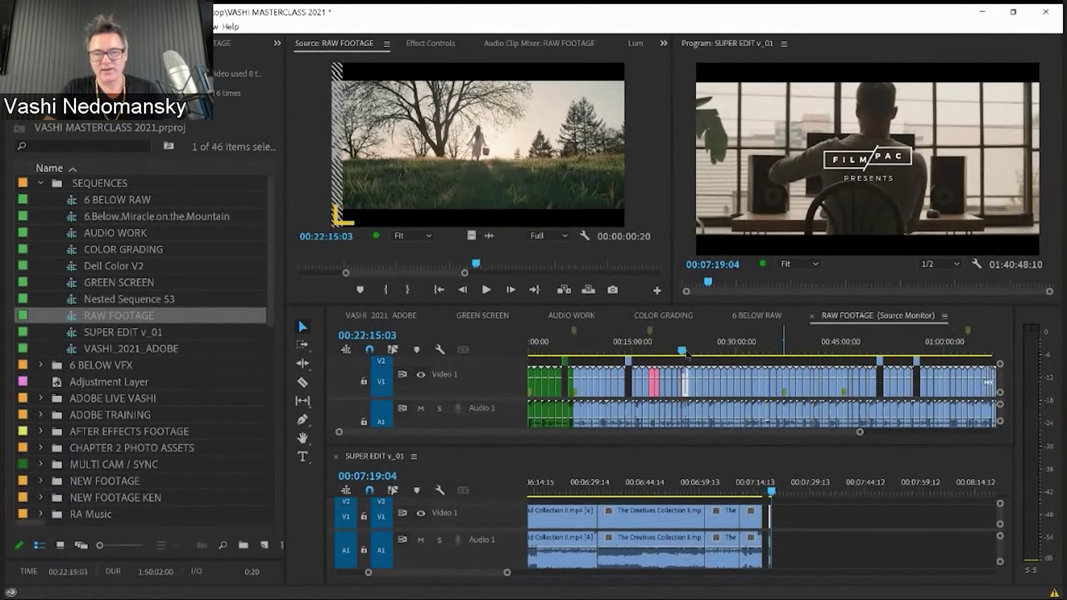
pyautogui.moveTo(748, 348); pyautogui.dragTo(785, 343)
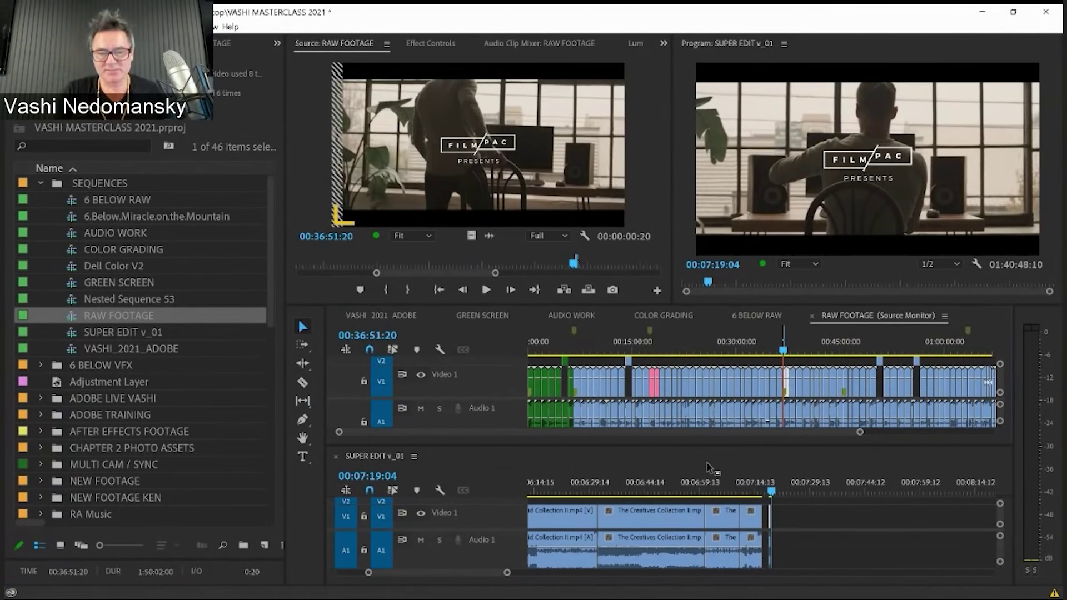
# - Show the VASHI_2021_ADOBE sequence and locate the first clips of its LESSONS SHAREABLES section around 00:44:37:23
pyautogui.click(379, 316)
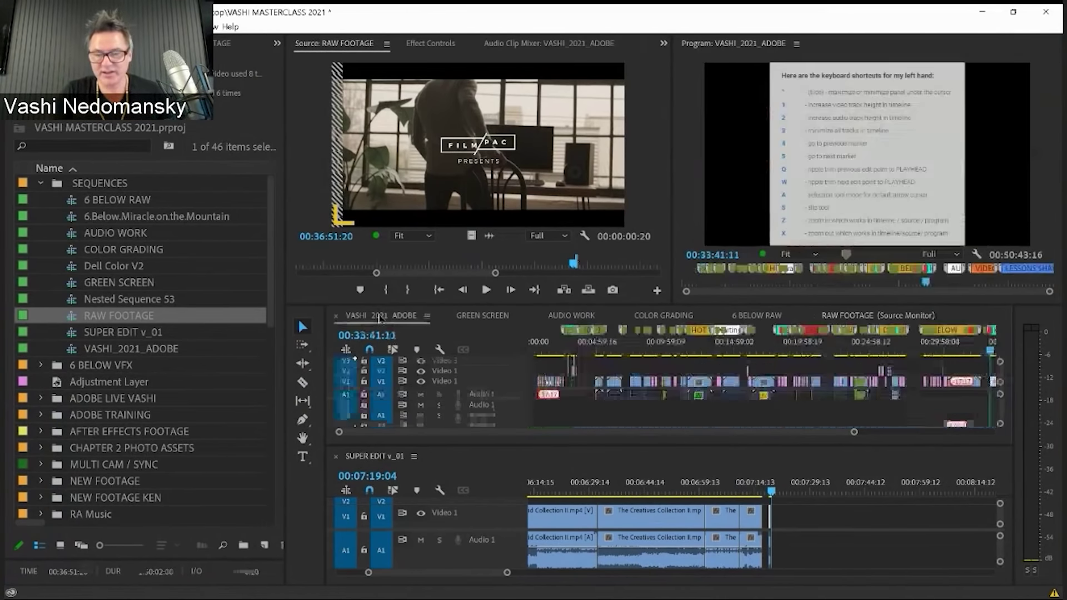
pyautogui.click(689, 347)
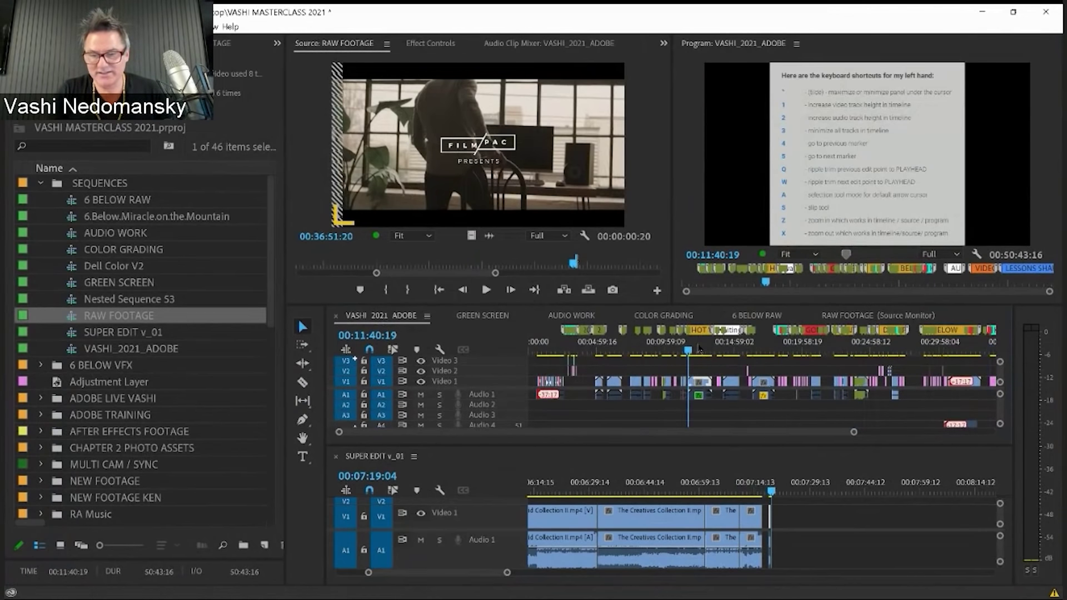
pyautogui.press('z')
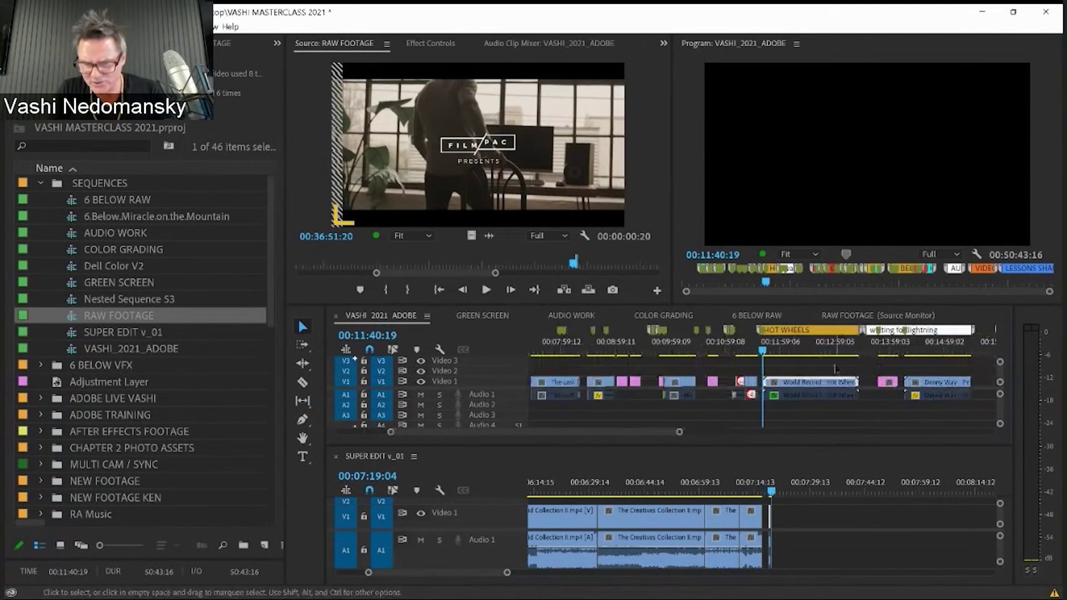
pyautogui.press('\\')
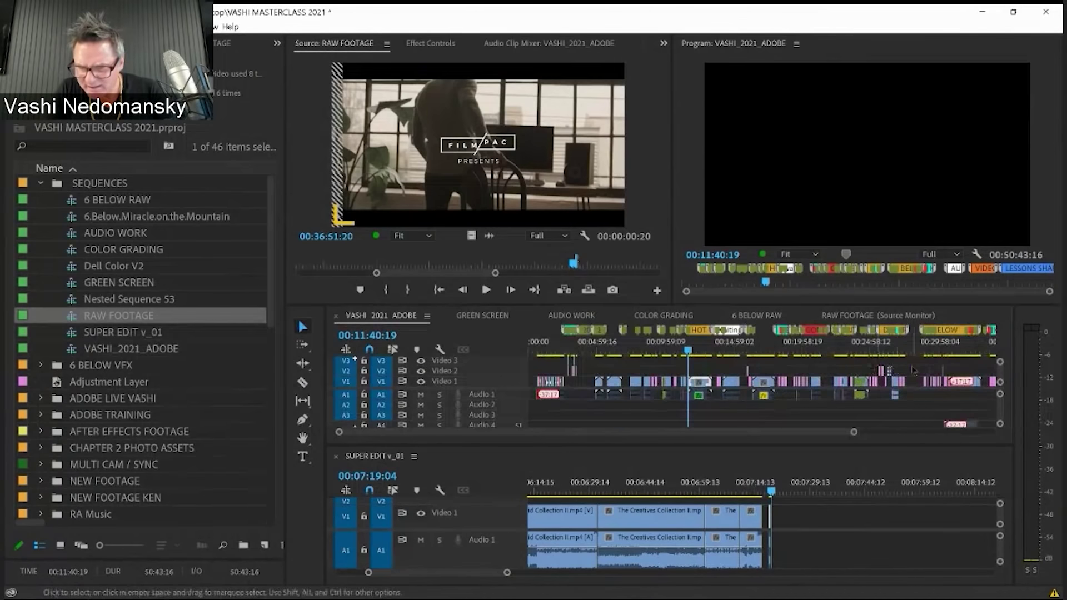
pyautogui.press('-')
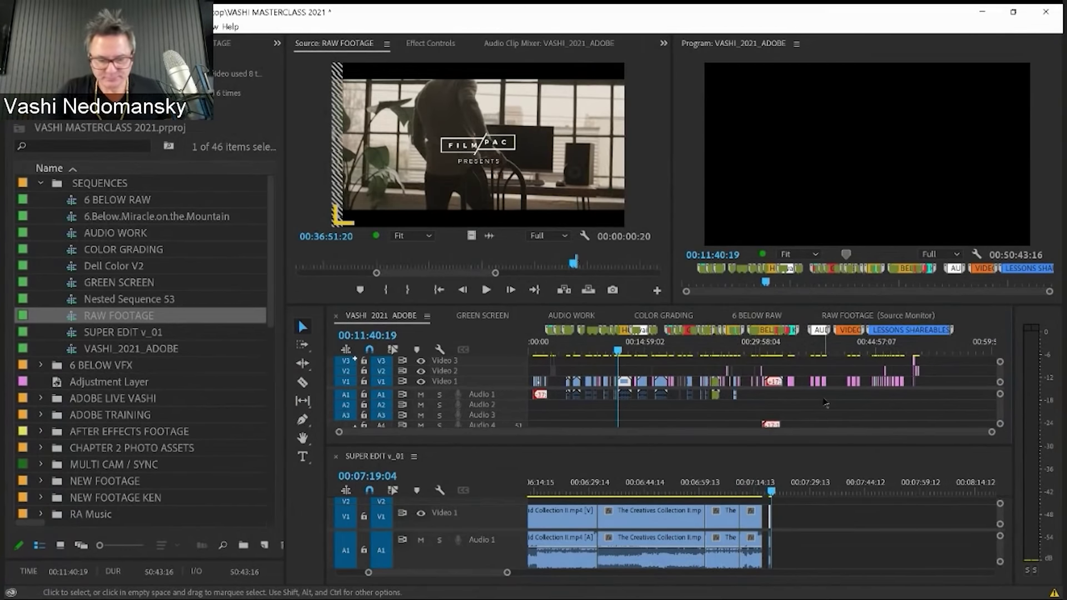
pyautogui.click(877, 347)
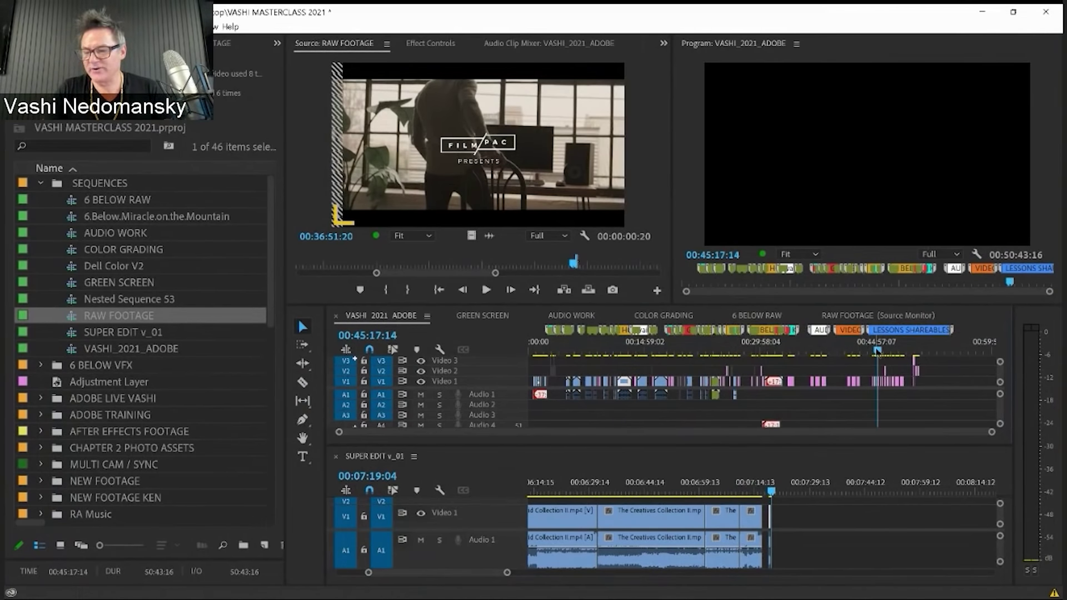
pyautogui.press('=')
pyautogui.press('=')
pyautogui.press('=')
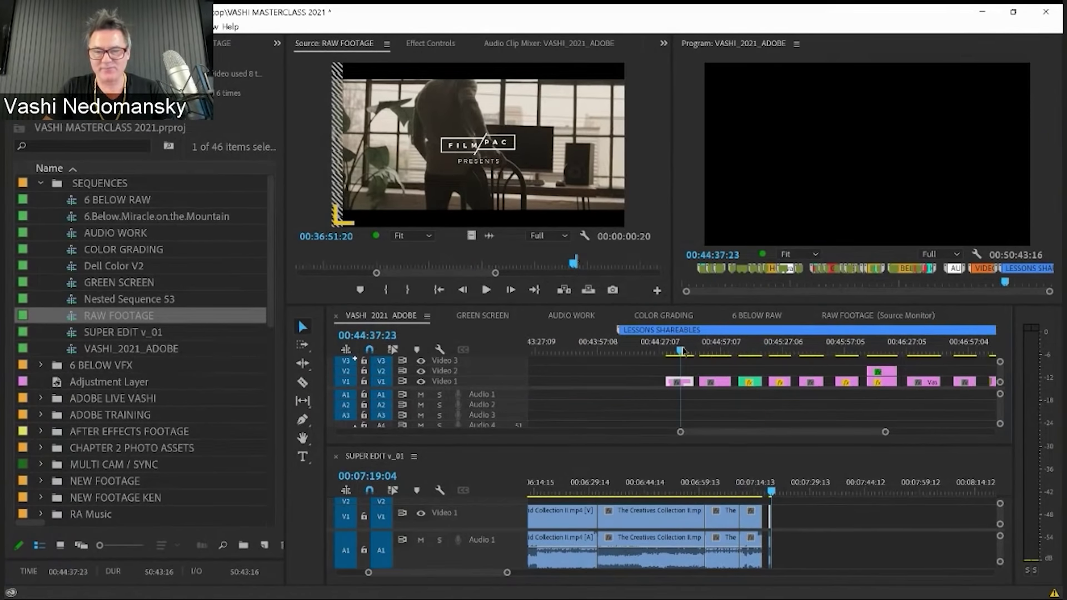
# - View the editing desk photo at 00:44:47:02 in VASHI_2021_ADOBE at full-window size, and save the project
pyautogui.click(666, 350)
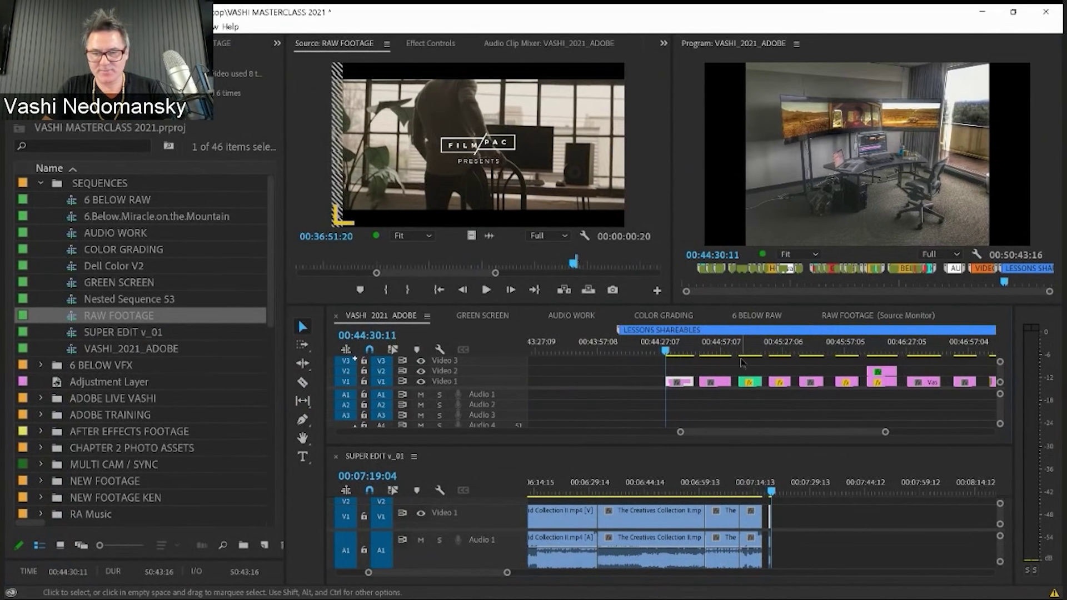
pyautogui.click(711, 351)
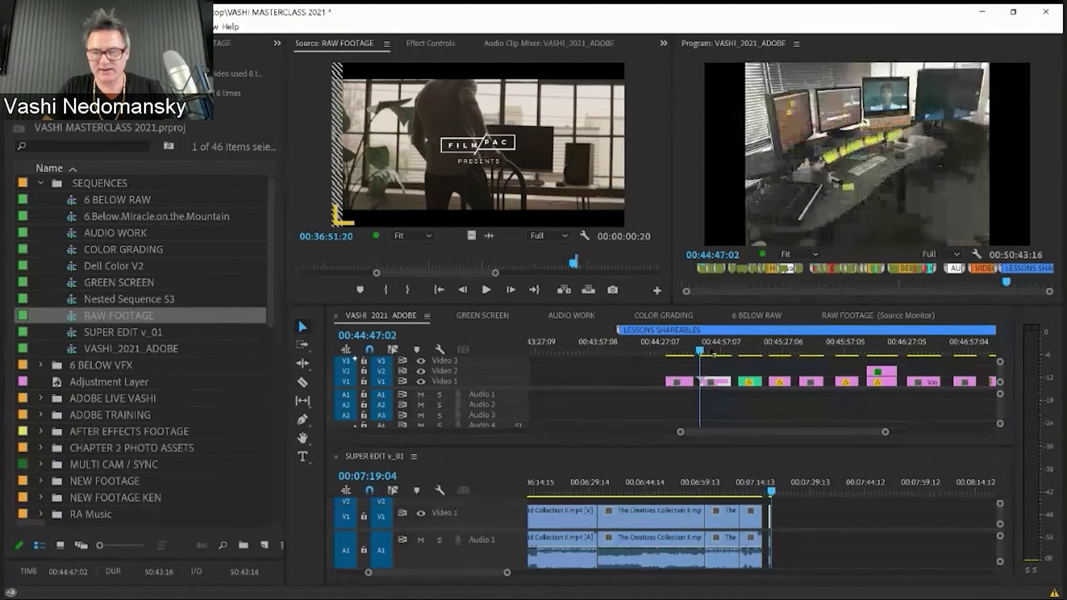
pyautogui.press('`')
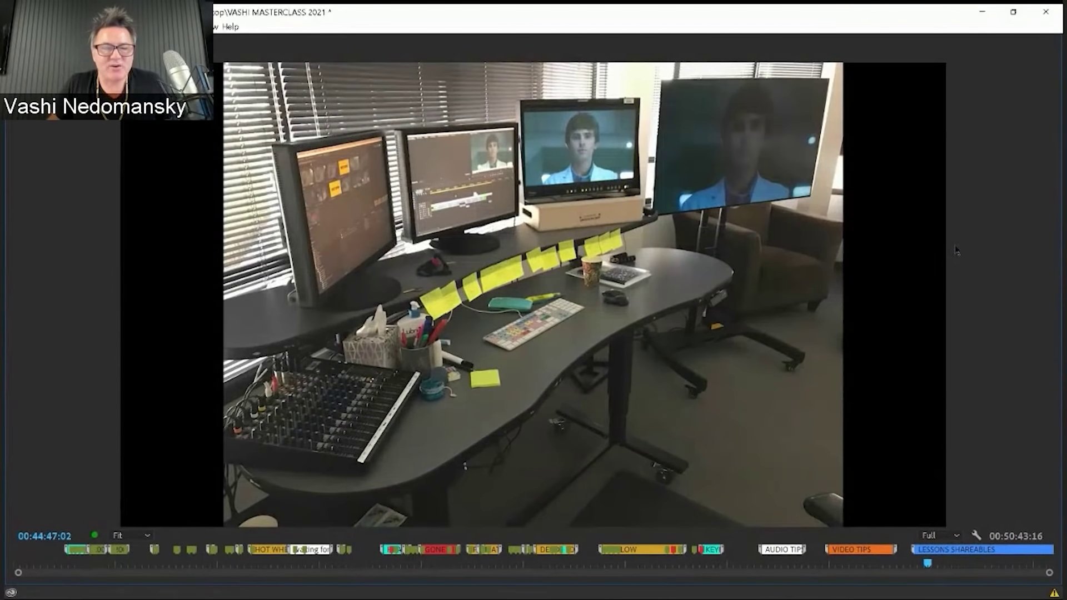
pyautogui.hotkey('ctrl', 's')
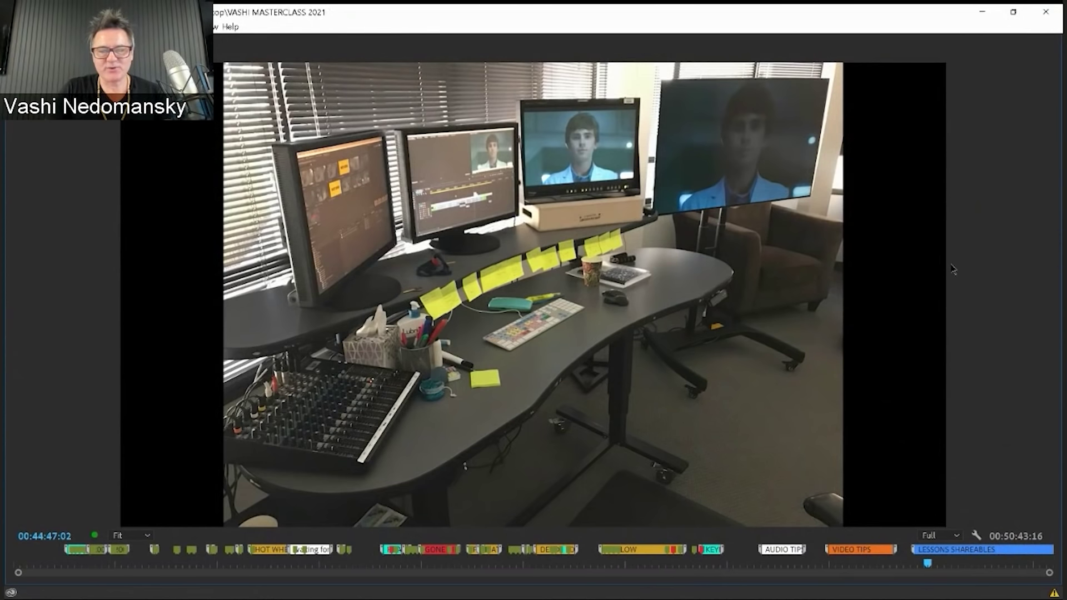
pyautogui.press('`')
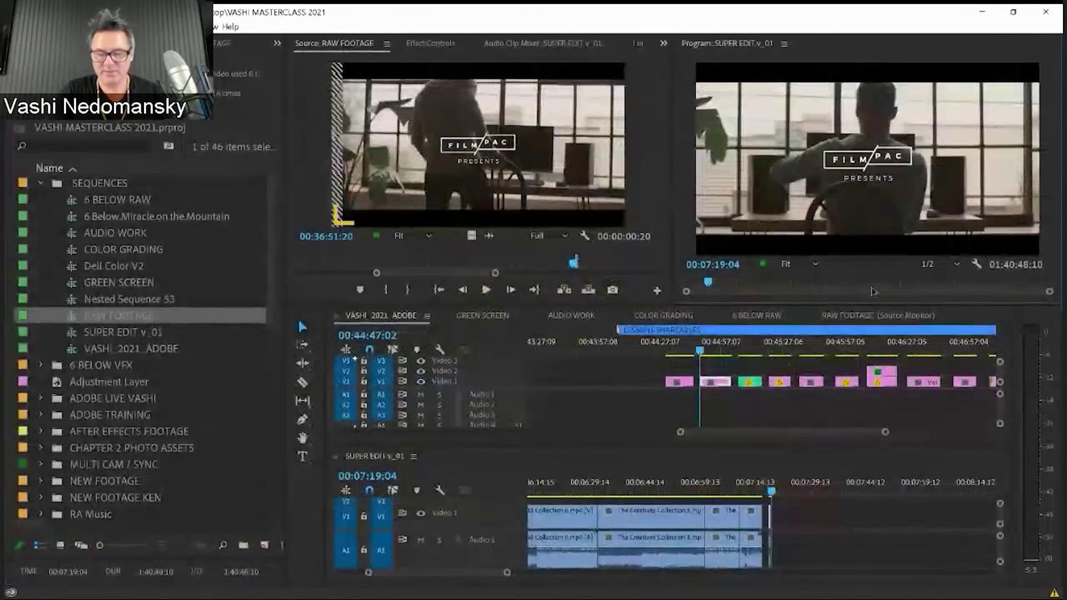
# - Close the SUPER EDIT v_01 timeline and move the VASHI_2021_ADOBE playhead to the creativity diagram at 00:45:05:17
pyautogui.press('Down')
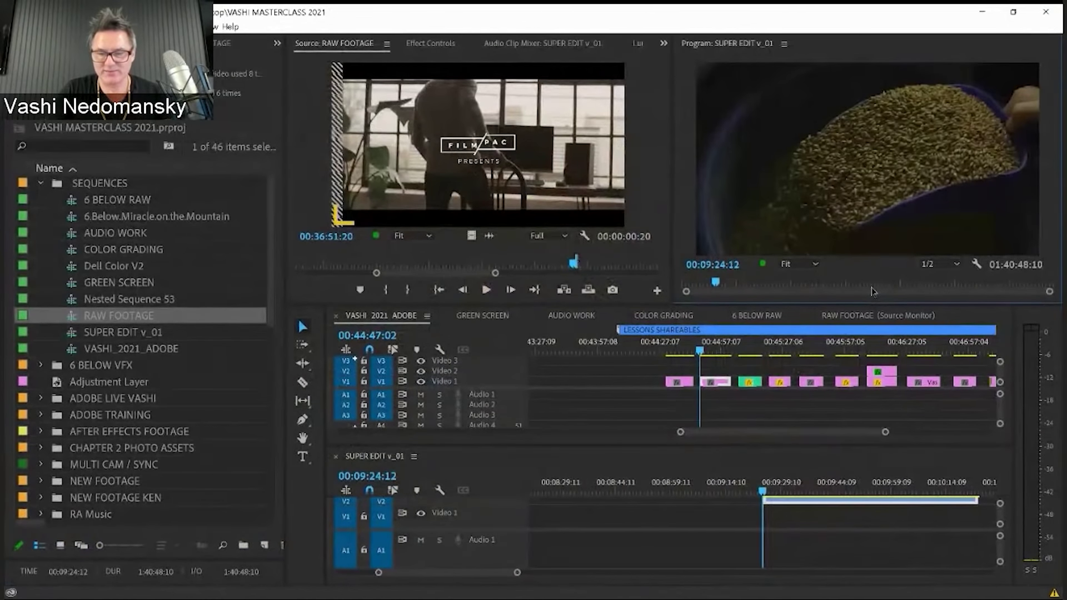
pyautogui.click(335, 456)
pyautogui.click(738, 350)
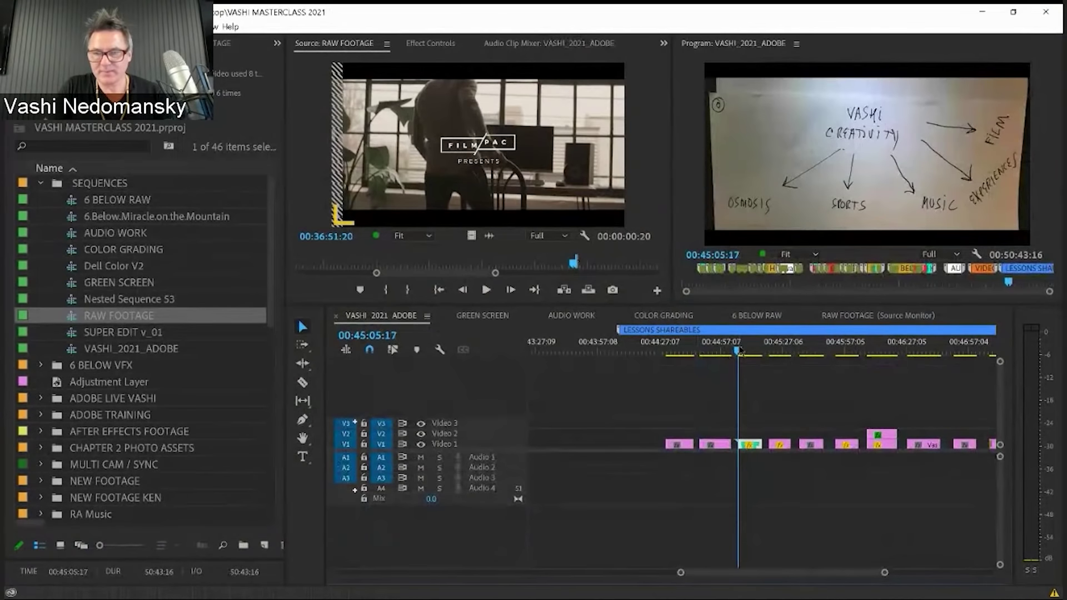
# - Scrub to the Famous Film Directors Average Shot Length chart at 00:45:20:19, view it full-window, and restore the layout
pyautogui.moveTo(740, 350); pyautogui.dragTo(776, 356)
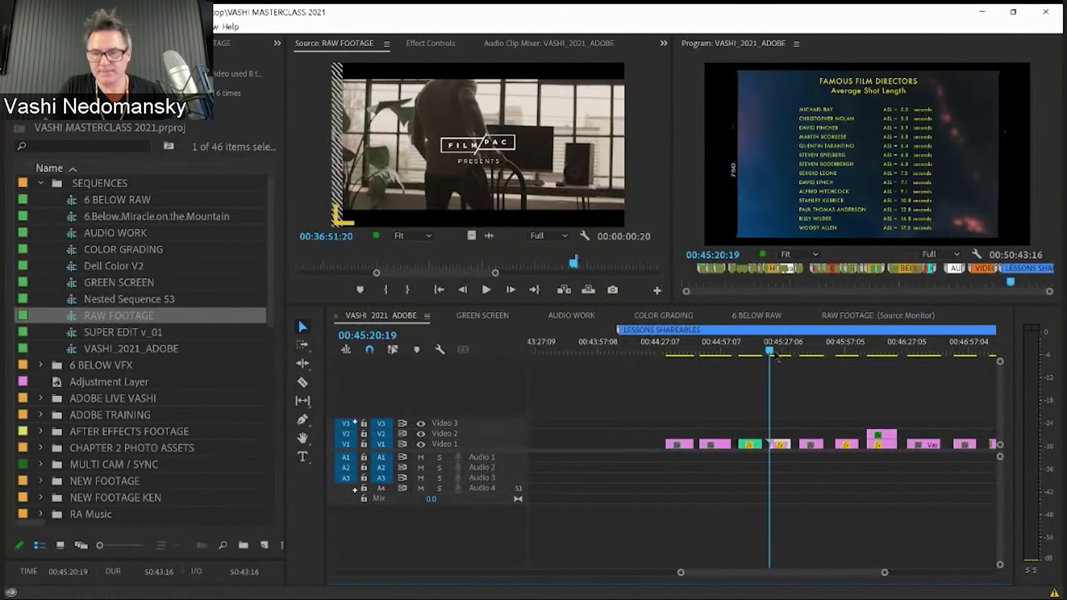
pyautogui.press('`')
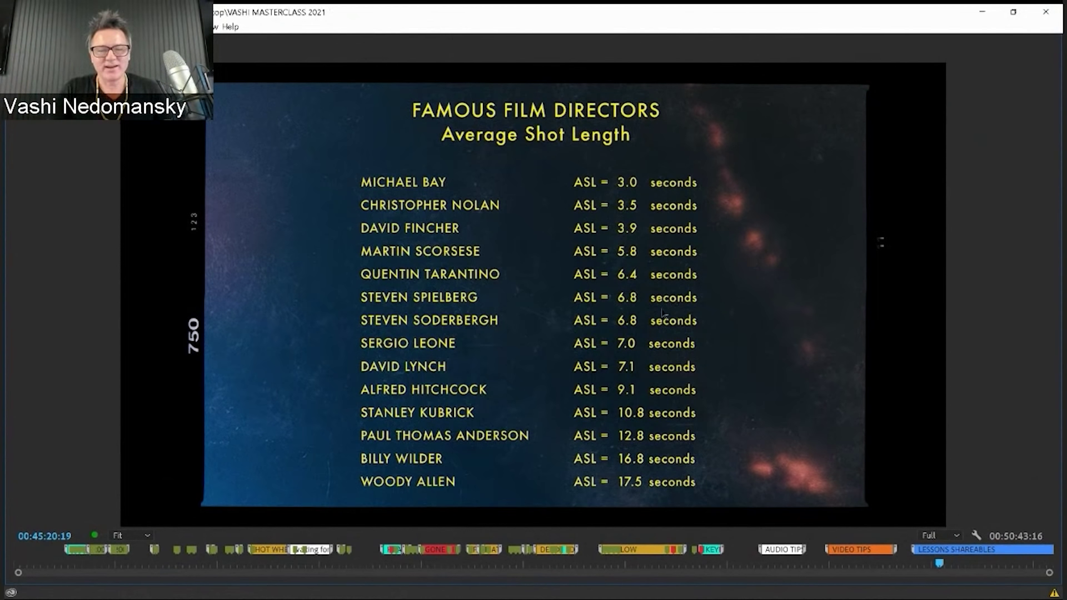
pyautogui.press('`')
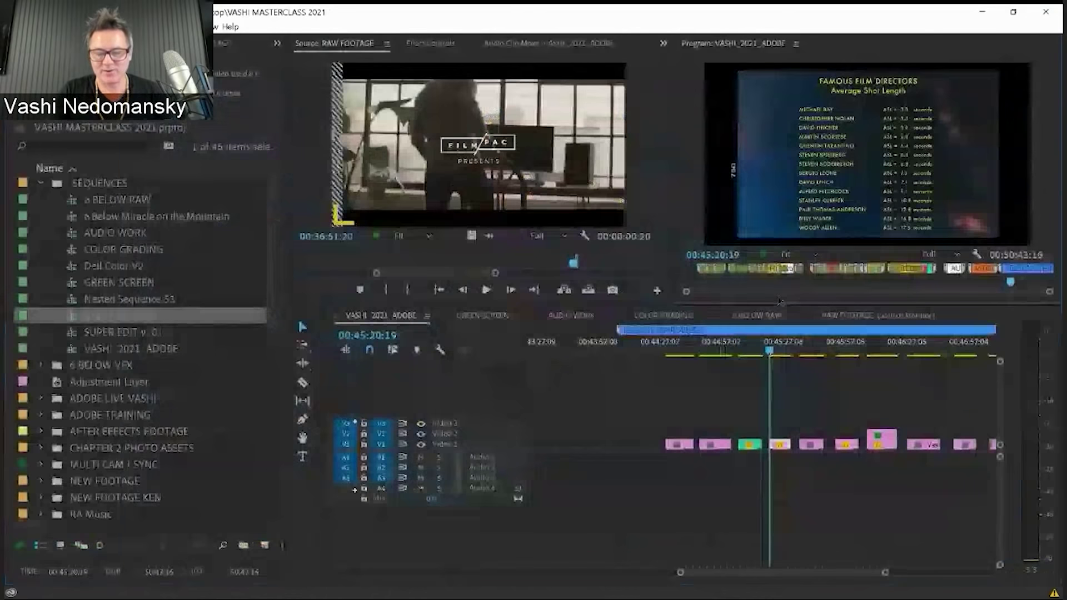
# - Show the film editing quote slide at 00:45:35:13 in VASHI_2021_ADOBE at full-window size, and restore the layout
pyautogui.click(800, 327)
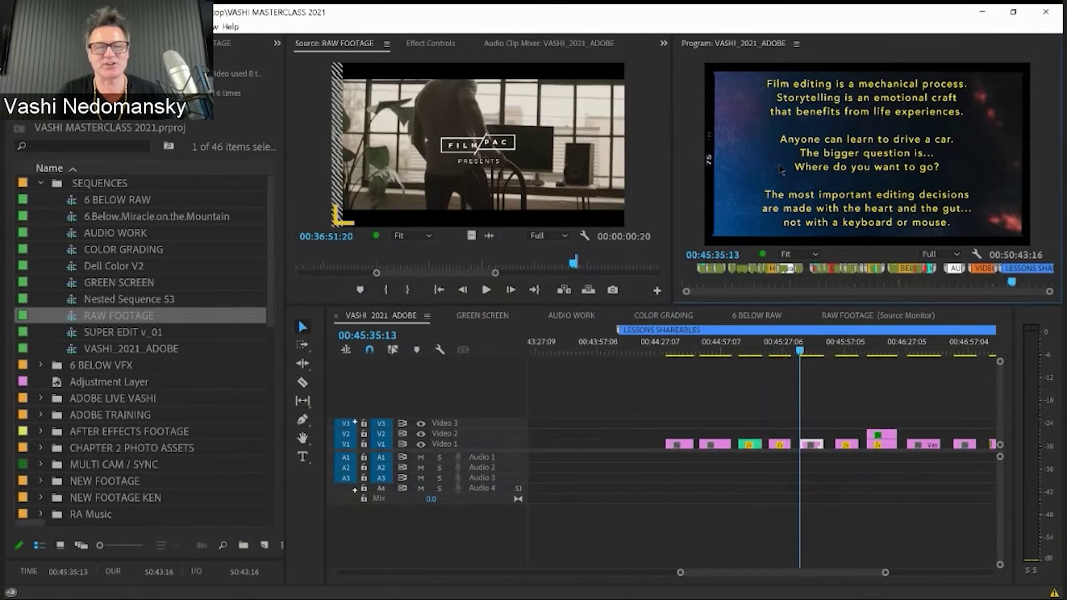
pyautogui.press('`')
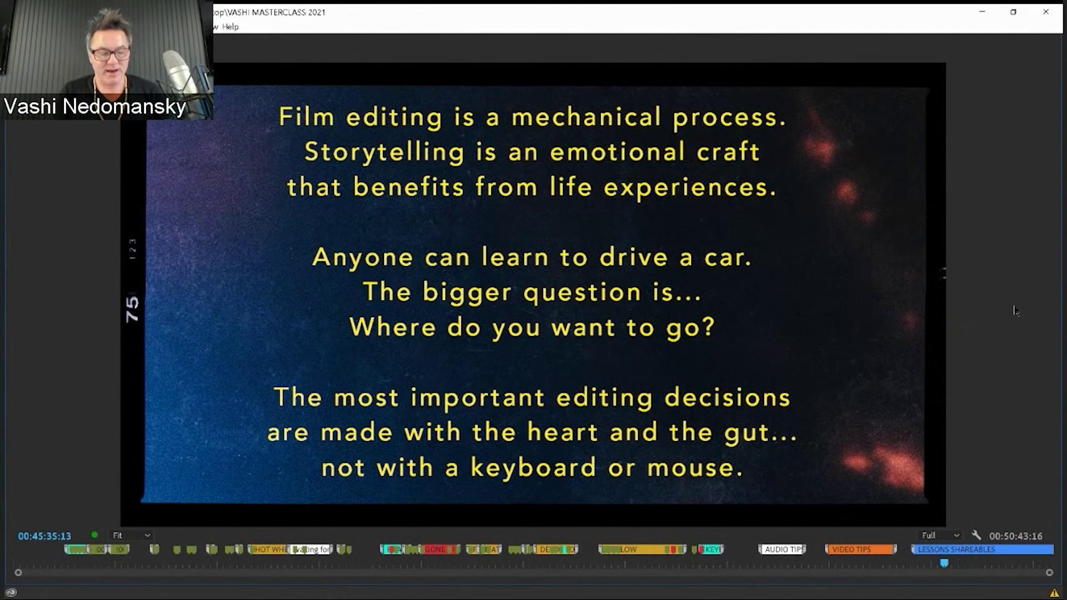
pyautogui.press('`')
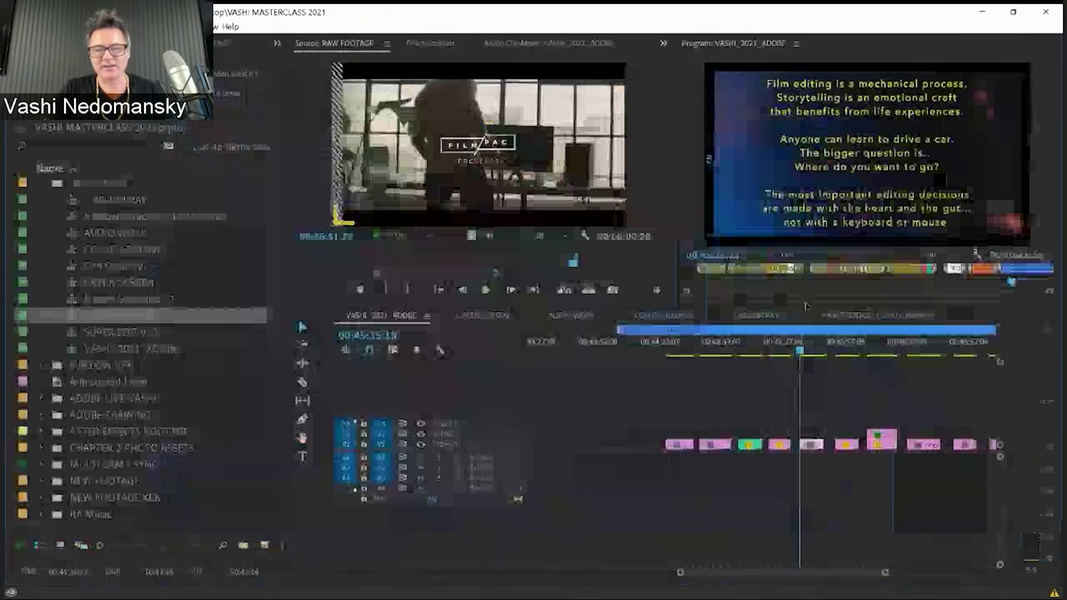
# - Move the VASHI_2021_ADOBE playhead to 00:35:43:20, ahead of the AUDIO TIPS section, and start playback
pyautogui.press('-')
pyautogui.press('-')
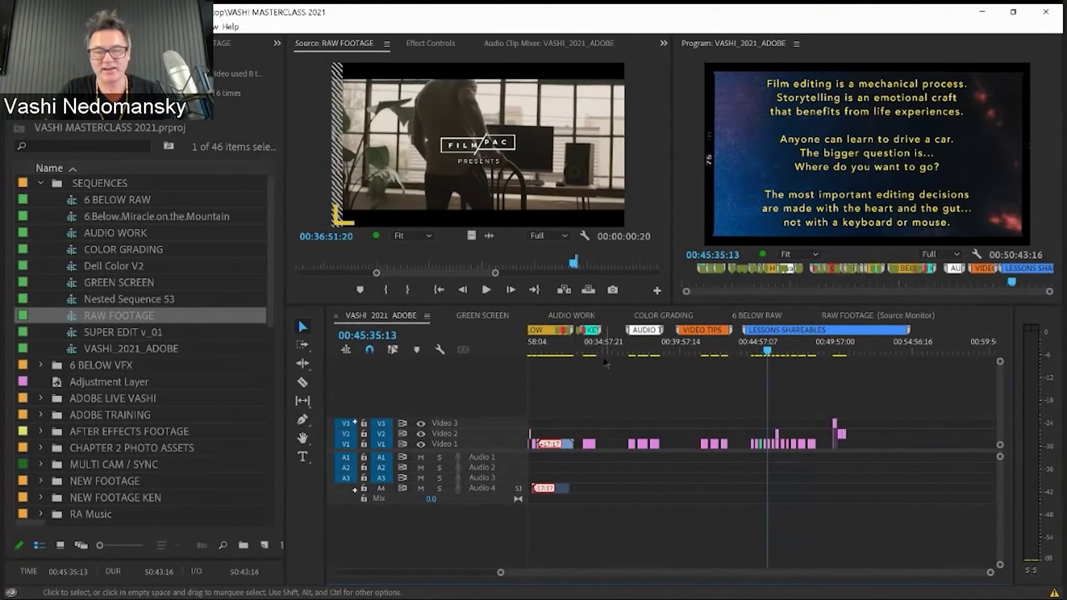
pyautogui.moveTo(625, 354); pyautogui.dragTo(616, 355)
pyautogui.press('=')
pyautogui.press('=')
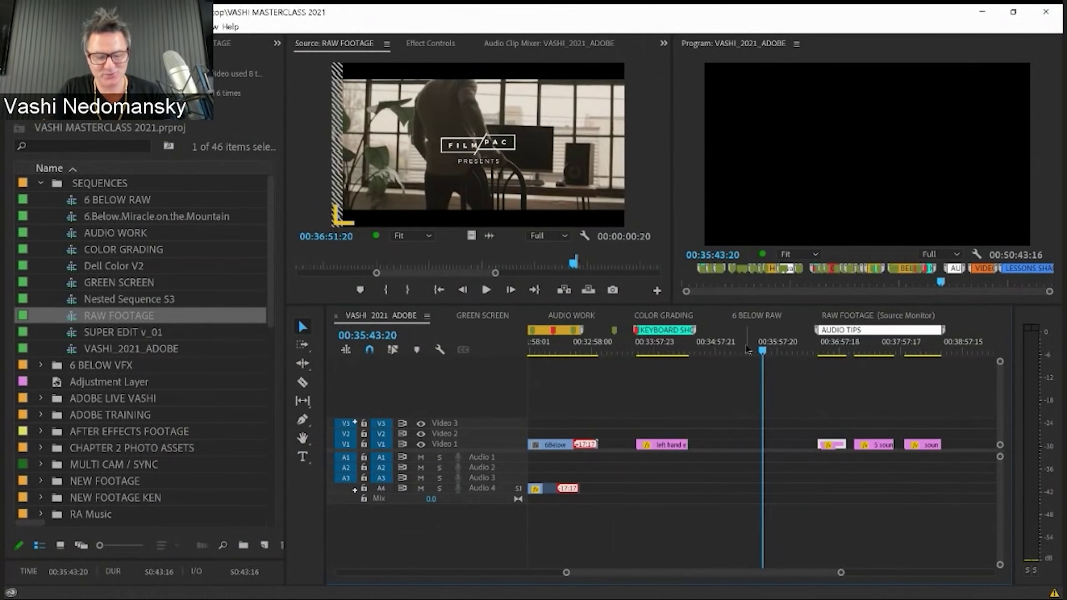
pyautogui.press('-')
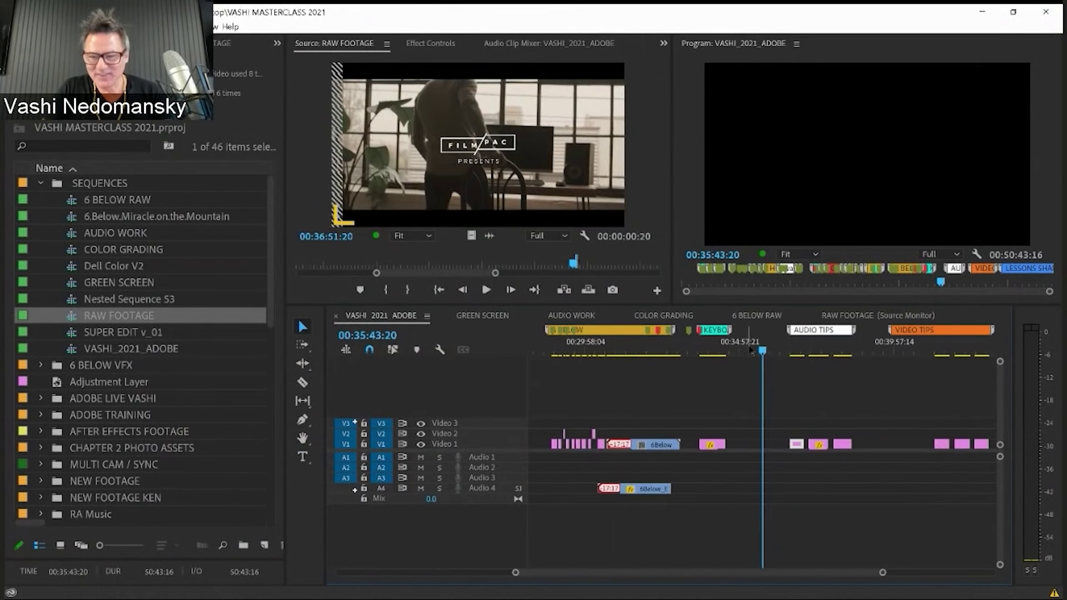
pyautogui.press('l')
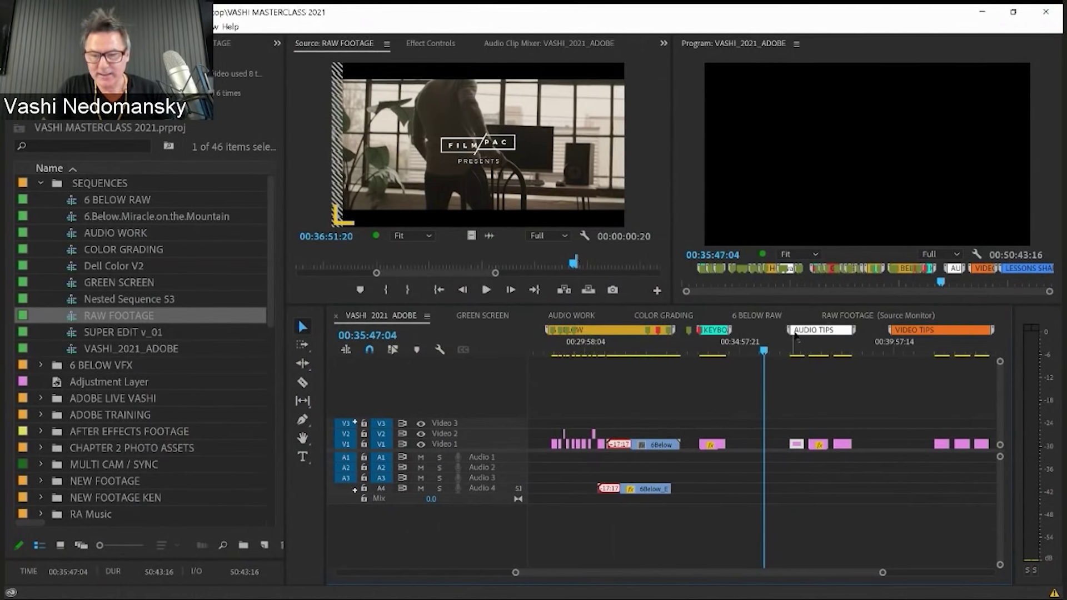
# - Switch to the AUDIO WORK sequence and load its Big Ned 4.wav clip into the source viewer
pyautogui.click(587, 318)
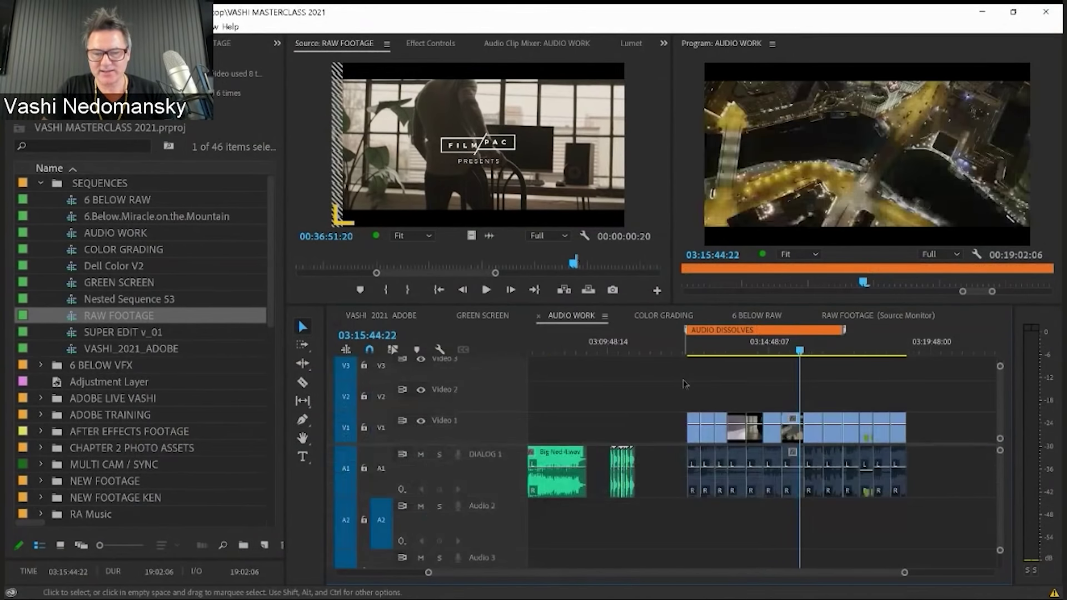
pyautogui.click(558, 352)
pyautogui.press('=')
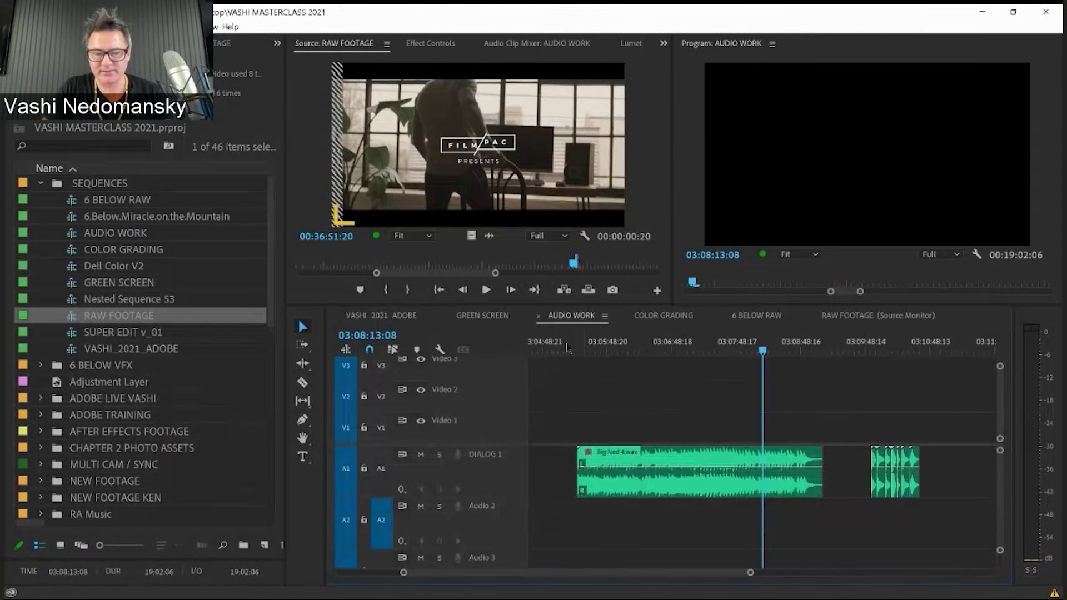
pyautogui.click(688, 459)
pyautogui.doubleClick(689, 459)
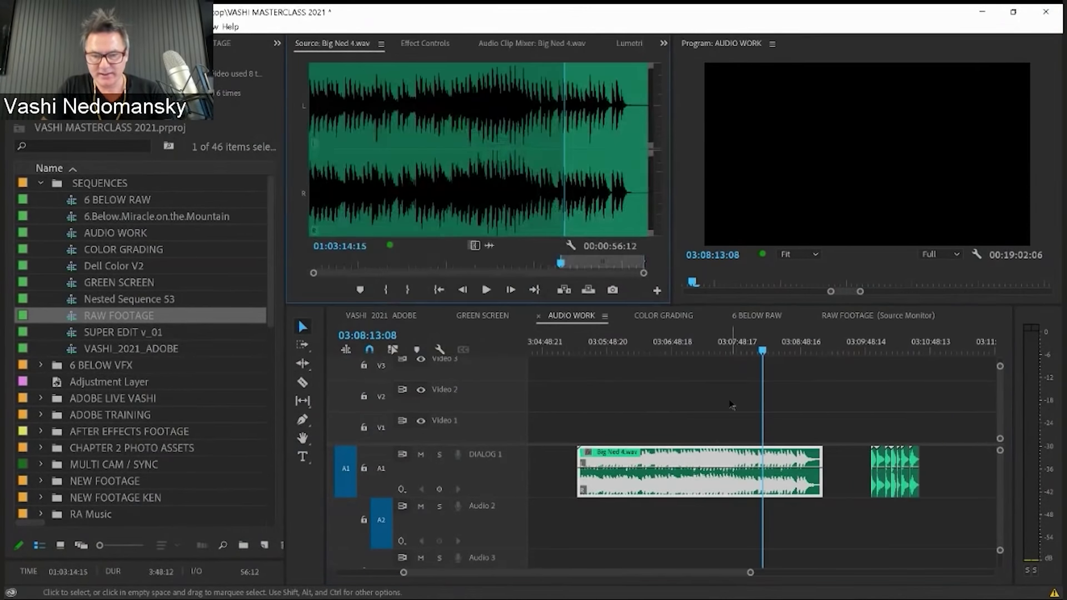
# - Play Big Ned 4.wav in AUDIO WORK from 03:07:10:09 and enlarge the DIALOG 1 track to show its waveform
pyautogui.click(695, 342)
pyautogui.press('=')
pyautogui.press('-')
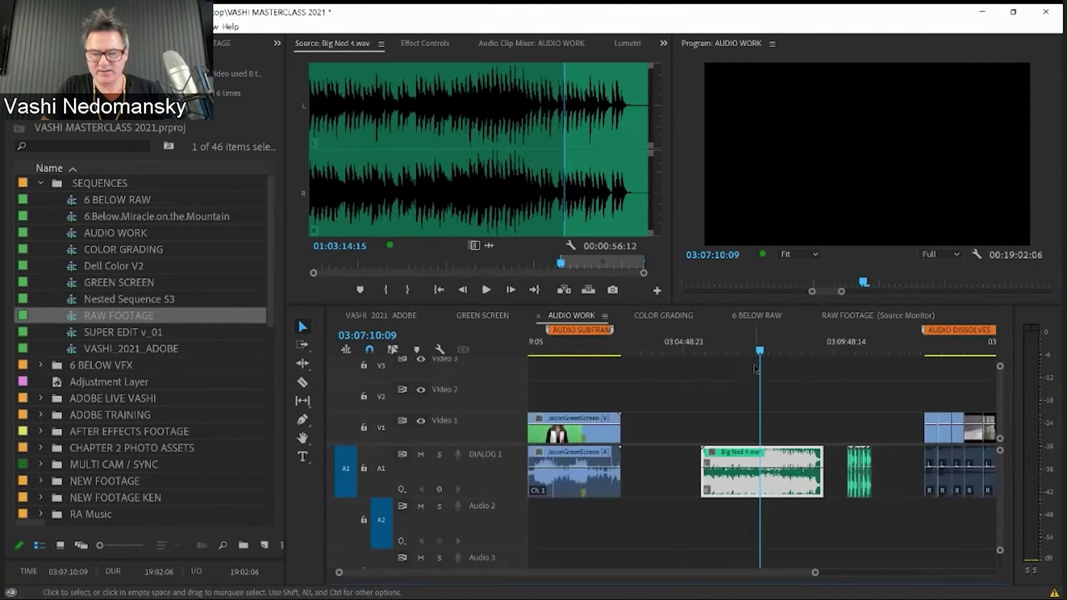
pyautogui.press('space')
pyautogui.press('=')
pyautogui.press('=')
pyautogui.press('=')
pyautogui.press('=')
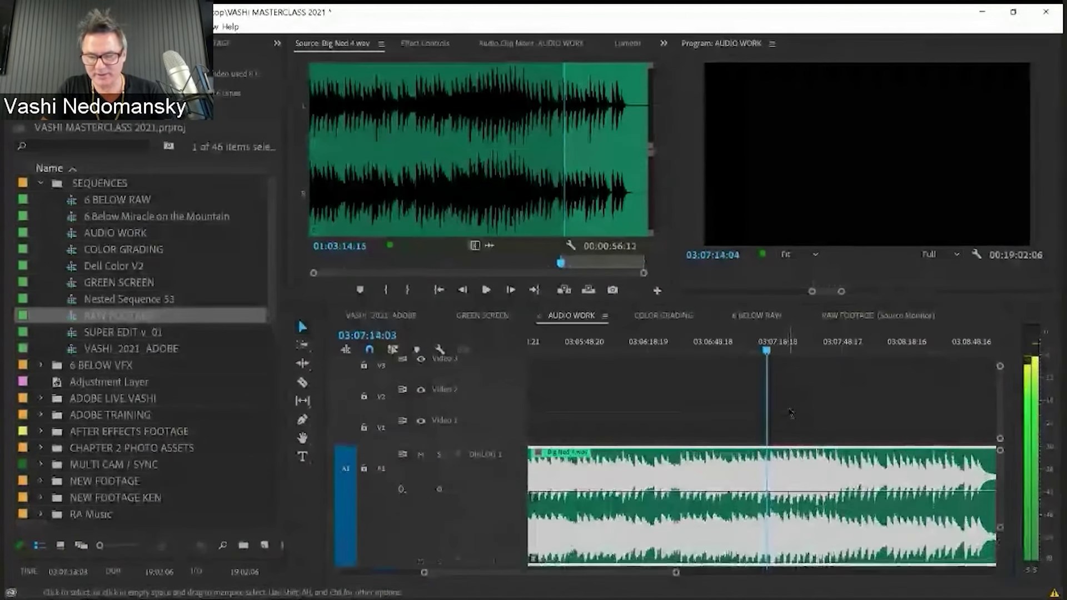
pyautogui.press('-')
pyautogui.press('-')
pyautogui.press('space')
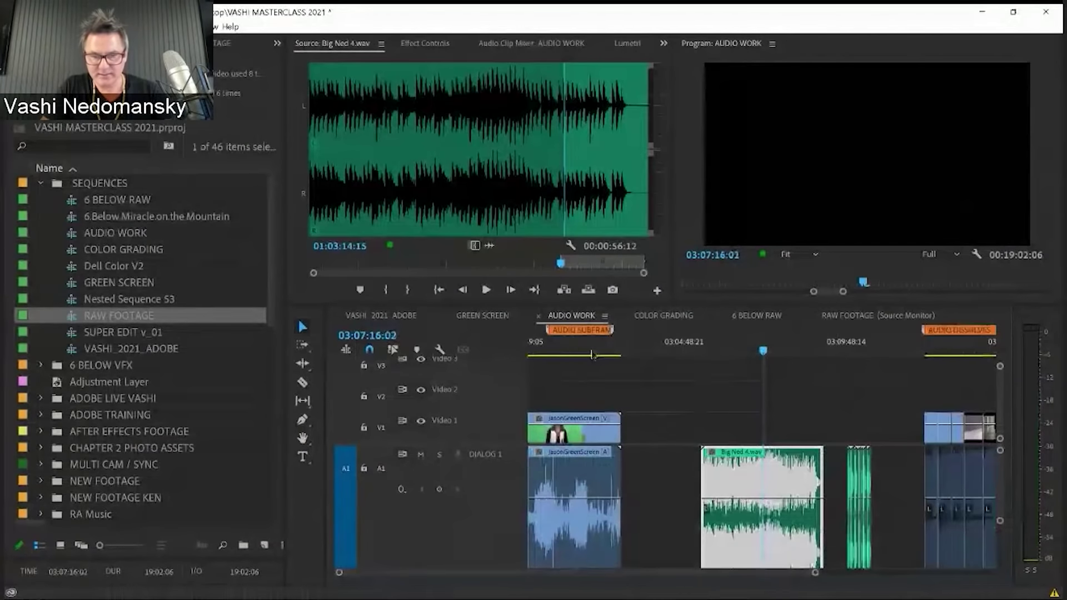
# - Play the JasonGreenScreen clip in the AUDIO SUBFRAME EDITING section from 03:00:57:13 and inspect its waveform
pyautogui.click(558, 350)
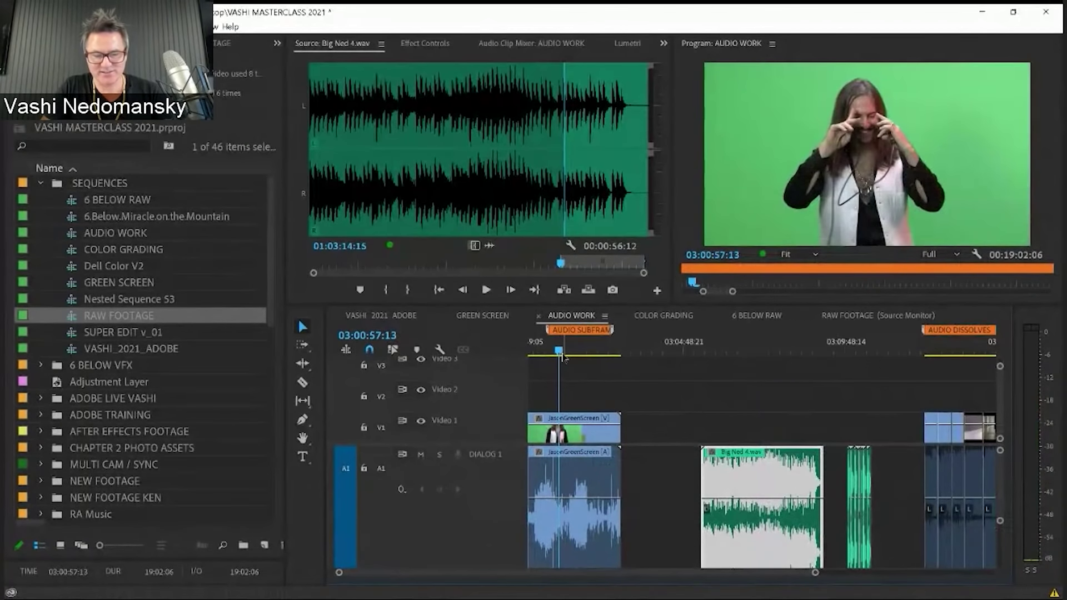
pyautogui.press('space')
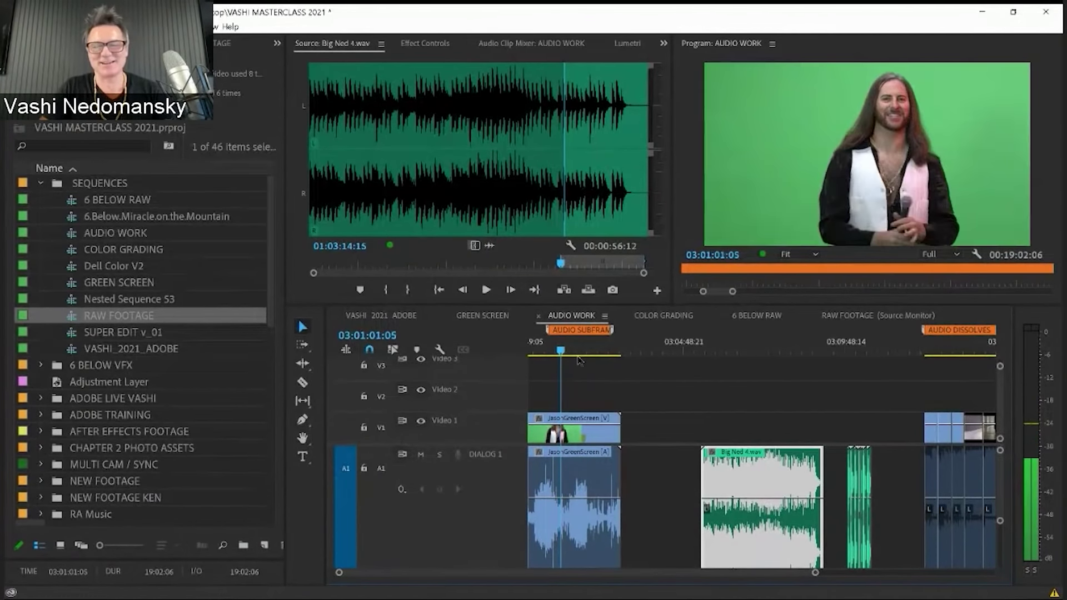
pyautogui.press('=')
pyautogui.press('=')
pyautogui.press('=')
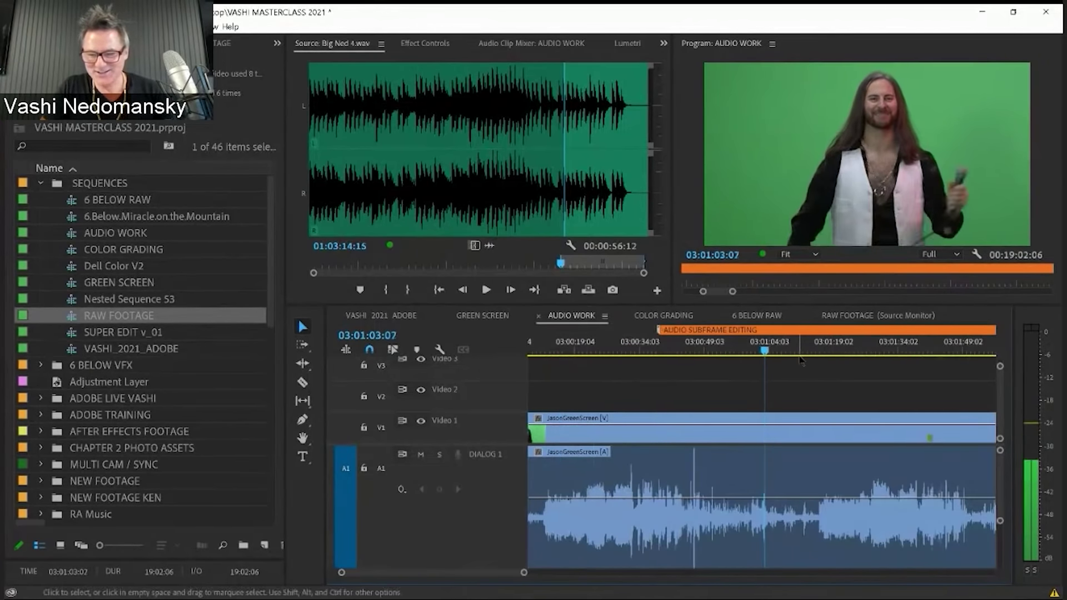
pyautogui.press('-')
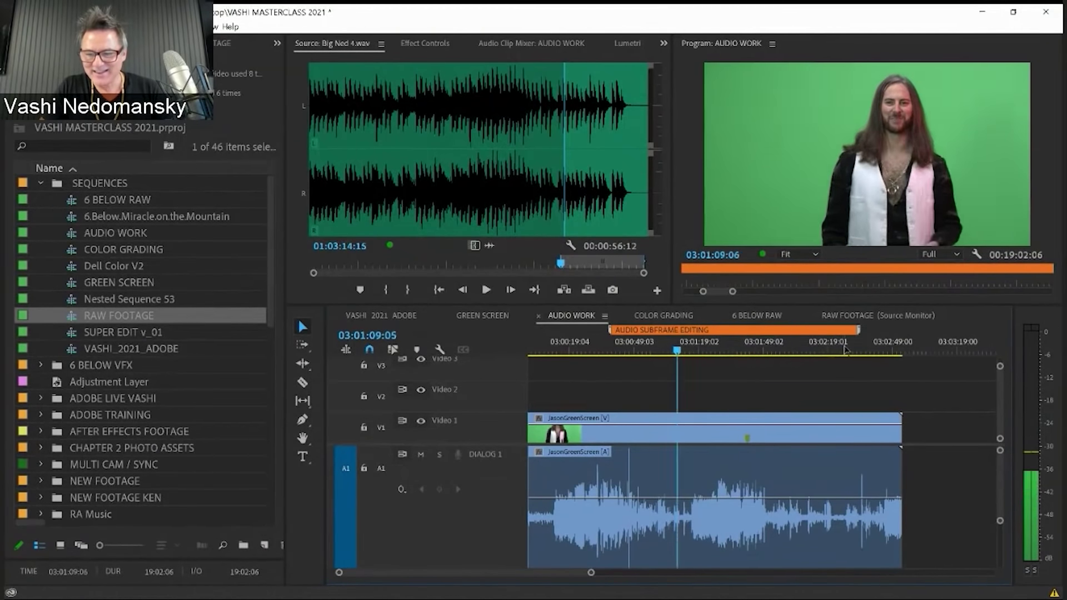
# - Audition several points in the second half of JasonGreenScreen to find an isolated spoken sound in the dialogue
pyautogui.click(844, 348)
pyautogui.press('=')
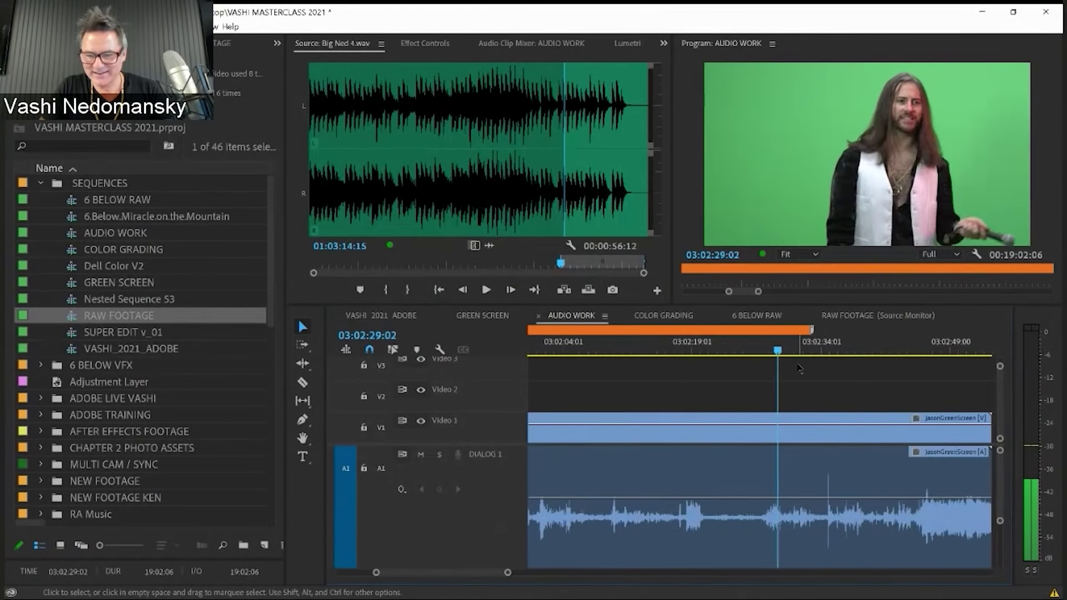
pyautogui.click(825, 351)
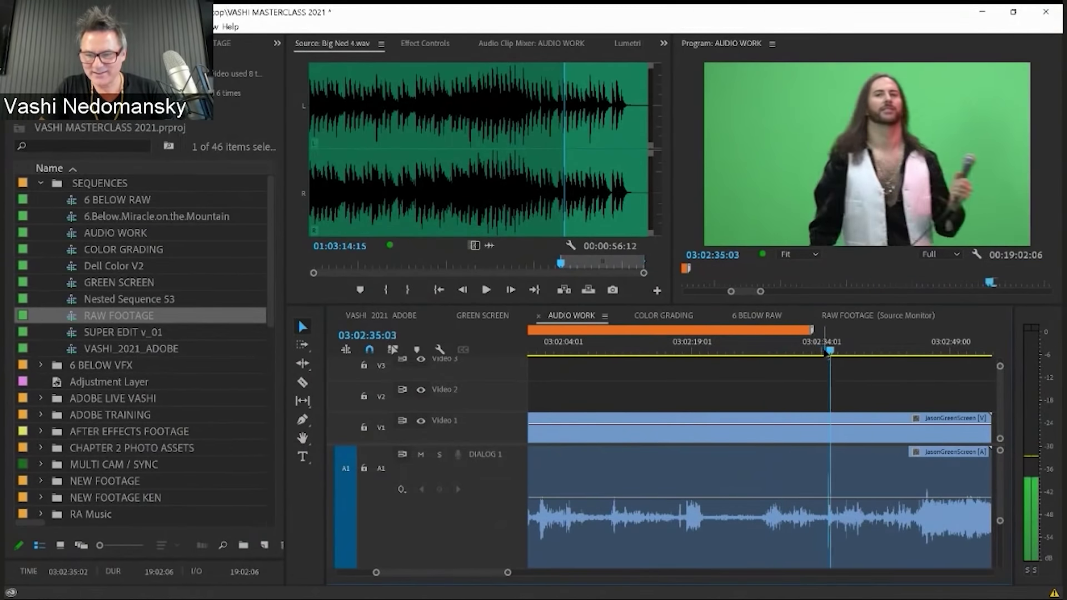
pyautogui.click(608, 349)
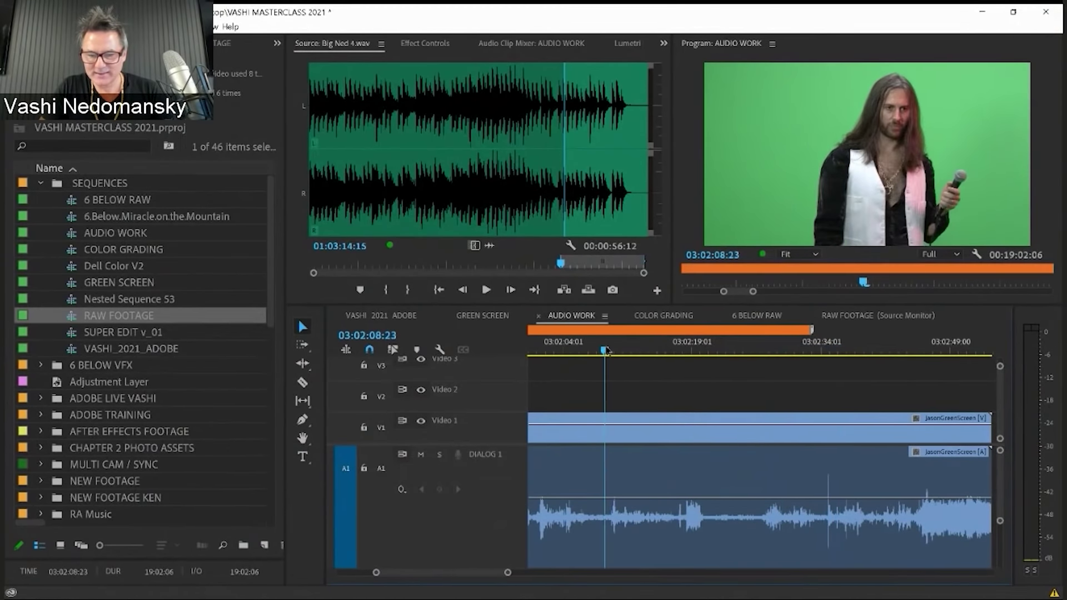
pyautogui.press('=')
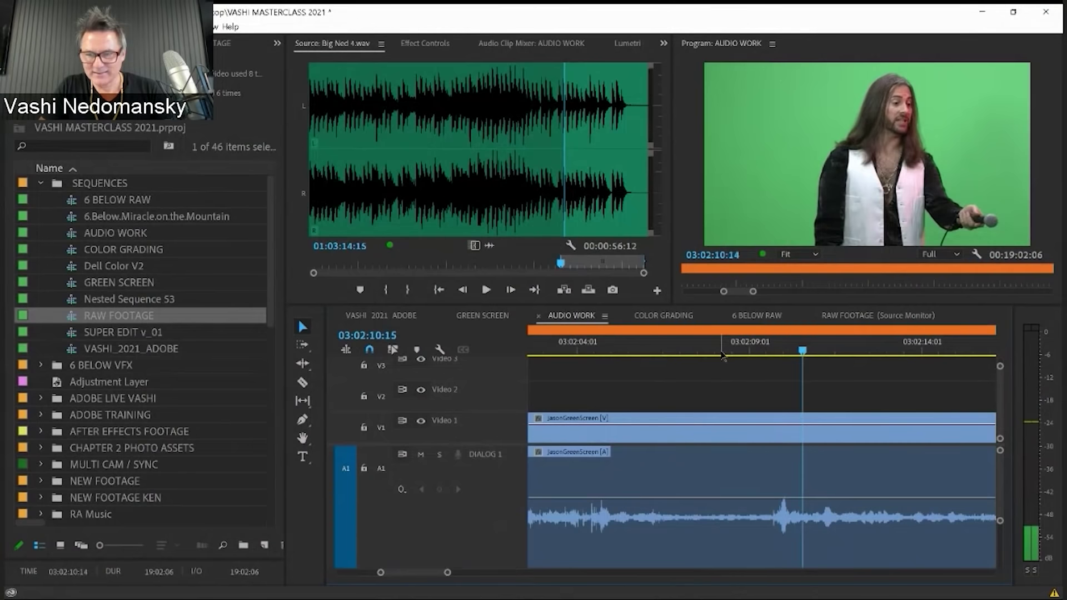
# - Place the playhead on the short waveform burst at 03:02:10:01 in JasonGreenScreen
pyautogui.click(772, 352)
pyautogui.press('=')
pyautogui.press('=')
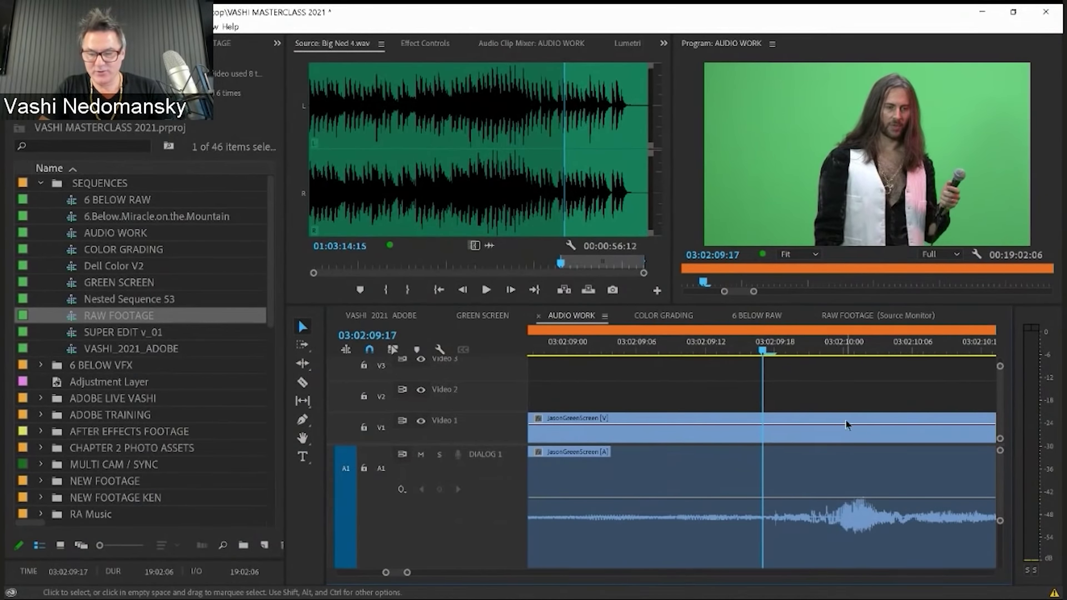
pyautogui.press('=')
pyautogui.moveTo(856, 350); pyautogui.dragTo(927, 353)
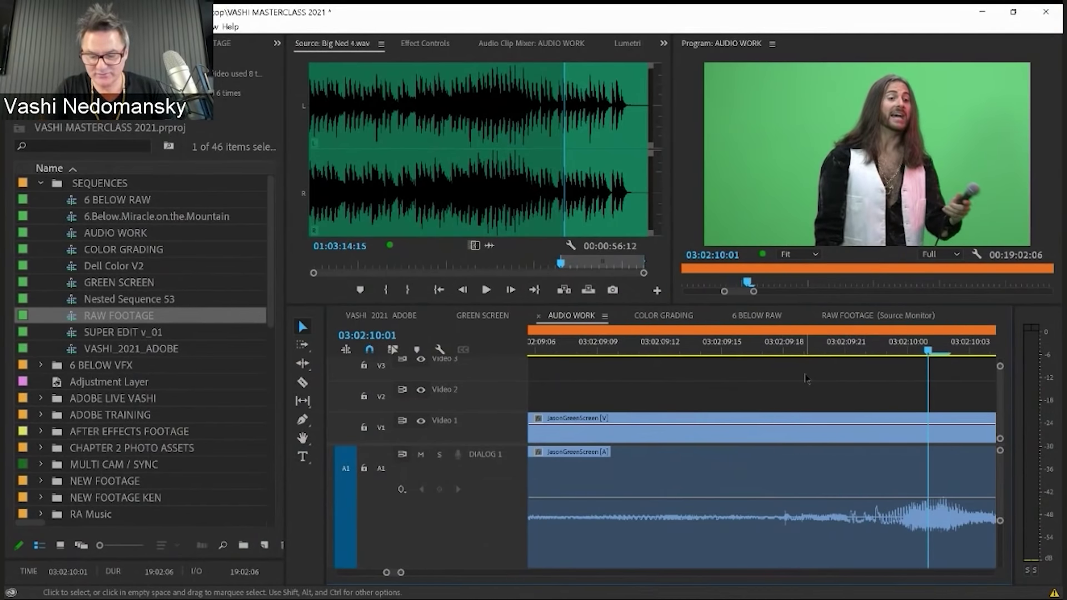
# - Play the short waveform burst, and move the playhead one frame earlier to 03:02:10:00
pyautogui.press('space')
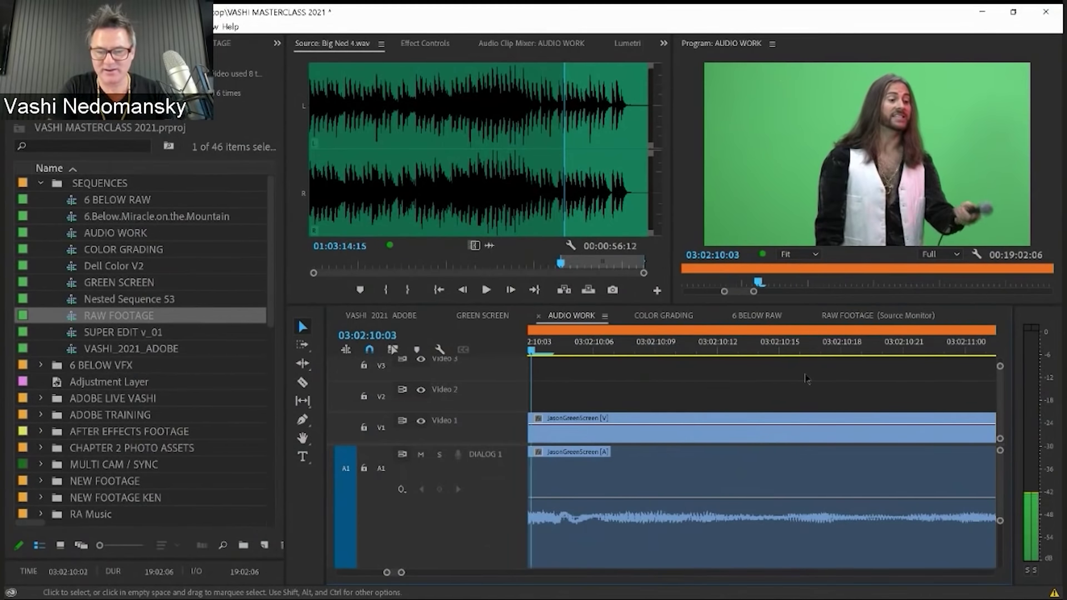
pyautogui.press('space')
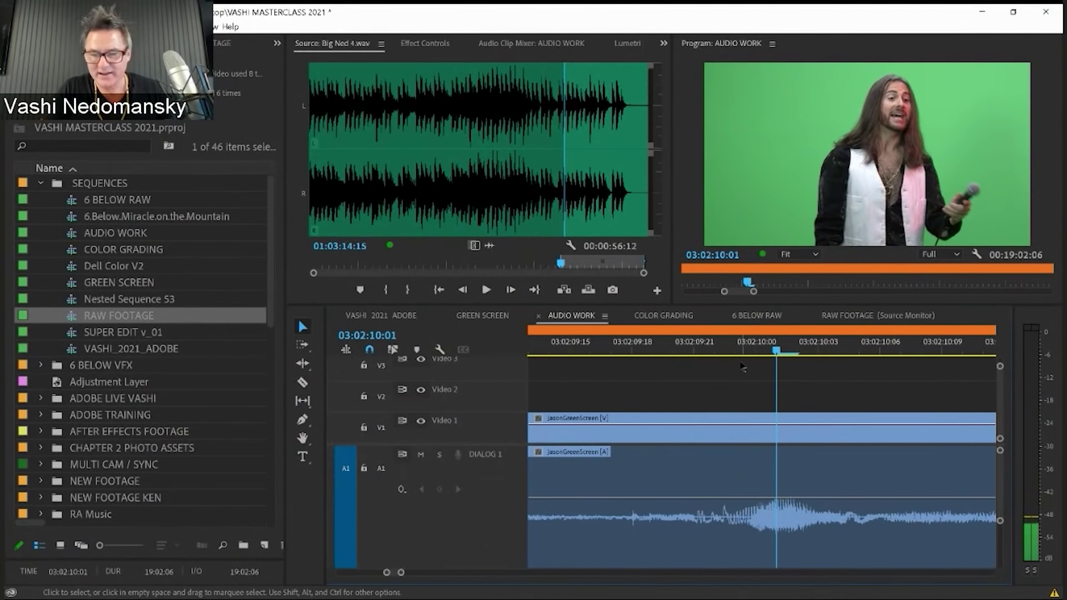
pyautogui.click(777, 349)
pyautogui.moveTo(777, 349)
pyautogui.mouseDown()
pyautogui.moveTo(859, 350)
pyautogui.moveTo(785, 356)
pyautogui.mouseUp()
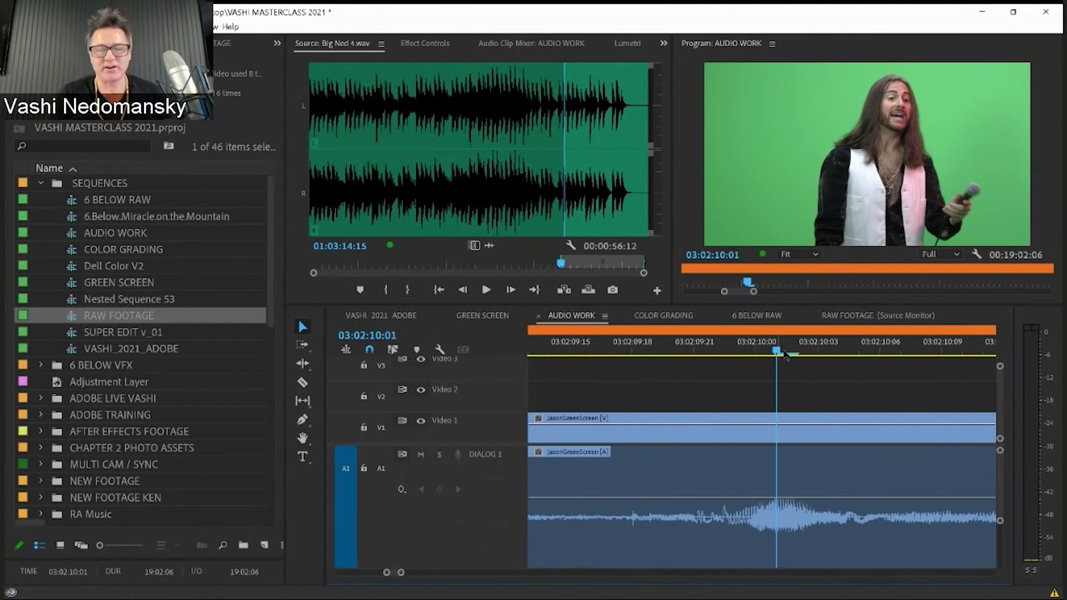
pyautogui.moveTo(785, 356); pyautogui.dragTo(746, 369)
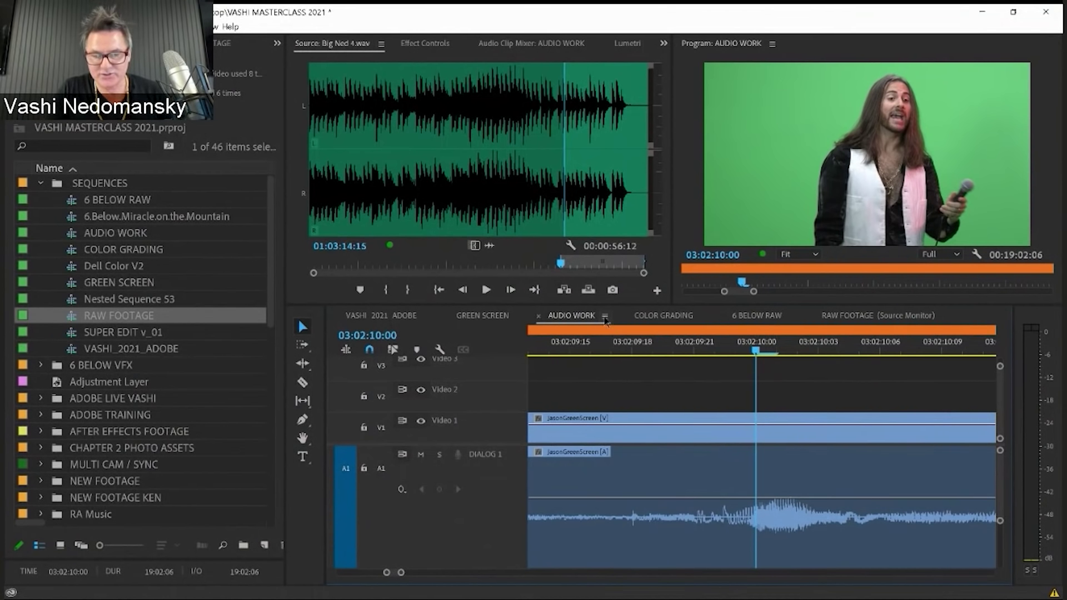
# - Switch the AUDIO WORK timeline to display audio time units
pyautogui.rightClick(779, 361)
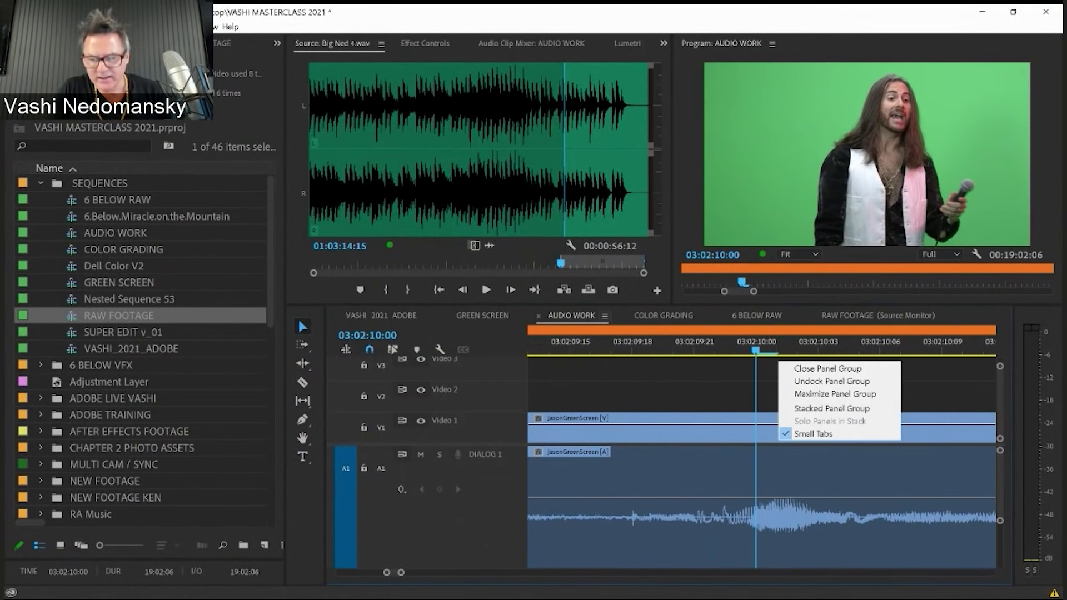
pyautogui.press('Escape')
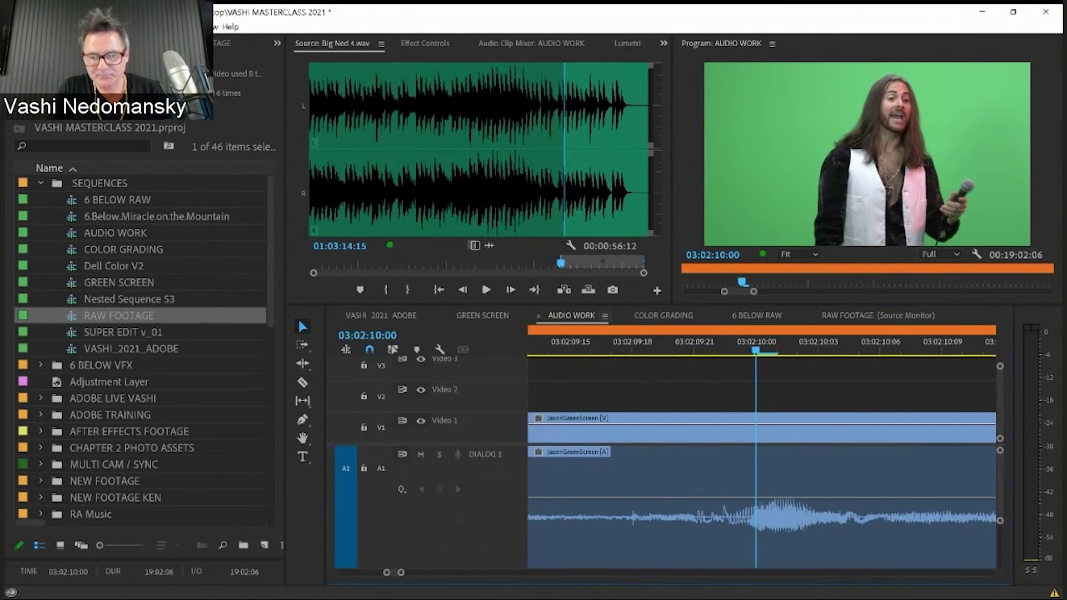
pyautogui.hotkey('ctrl', 'shift', 'a')
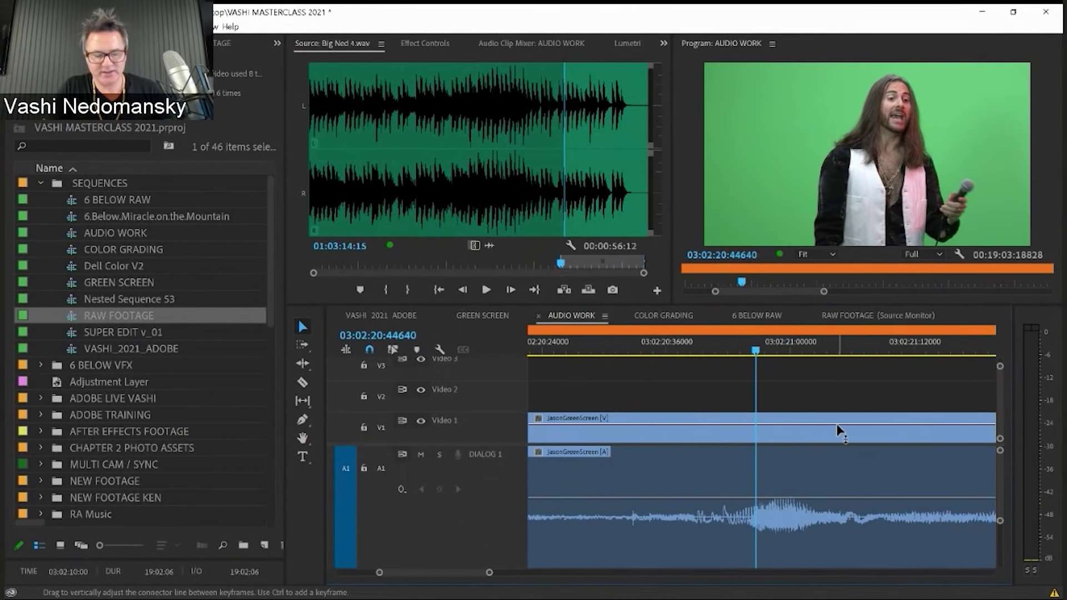
# - Maximize the AUDIO WORK timeline and increase the height of the DIALOG 1 audio track
pyautogui.press('`')
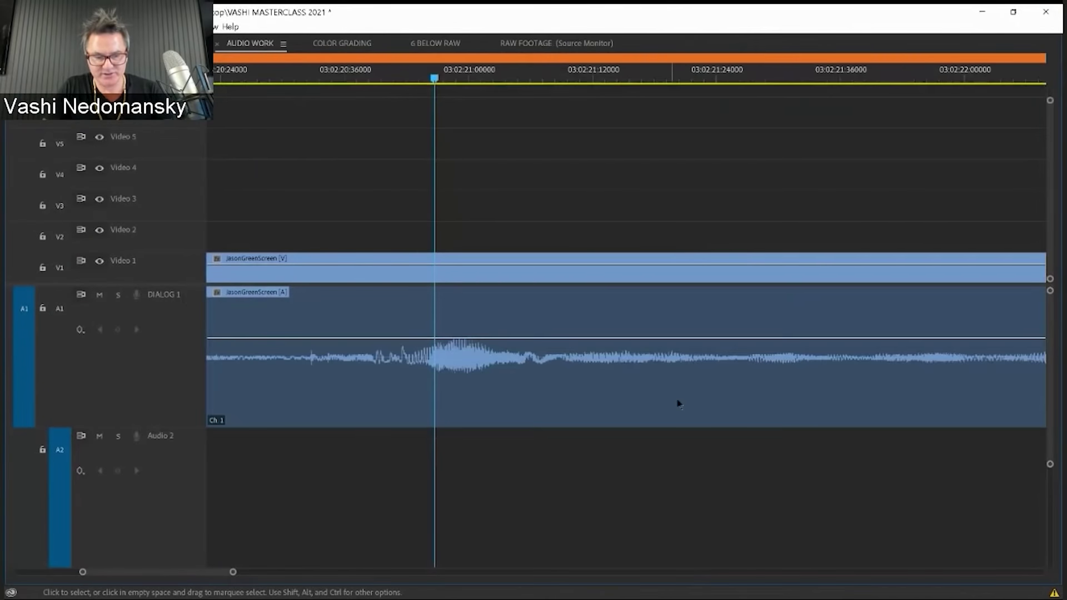
pyautogui.hotkey('alt', '=')
pyautogui.hotkey('alt', '=')
pyautogui.hotkey('alt', '=')
pyautogui.hotkey('alt', '=')
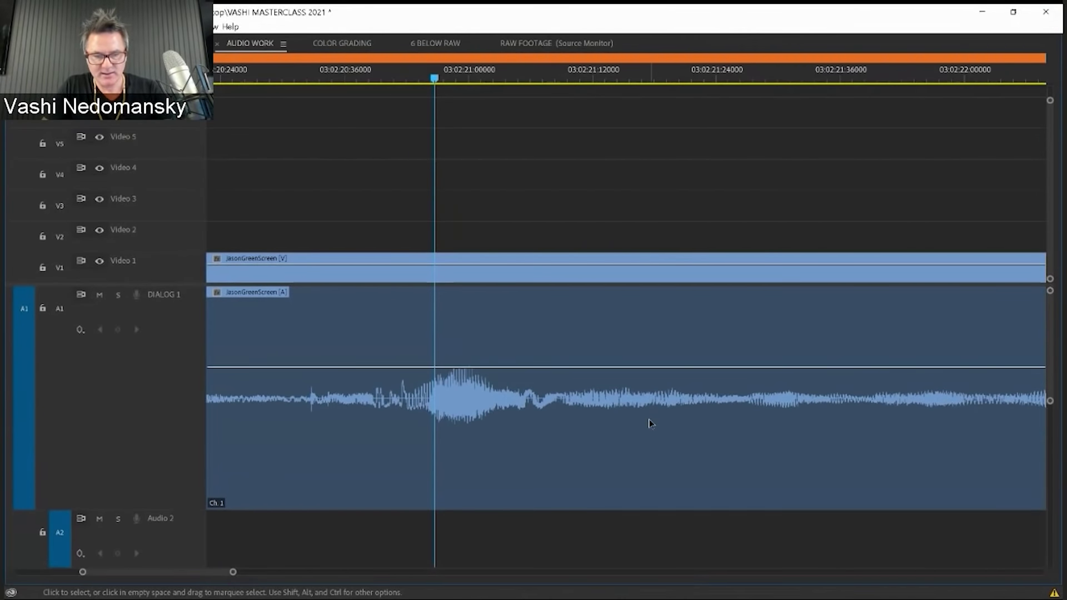
pyautogui.hotkey('alt', '=')
# - Examine the JasonGreenScreen waveform at individual audio-sample level around 03:02:20:44640
pyautogui.press('=')
pyautogui.press('=')
pyautogui.press('=')
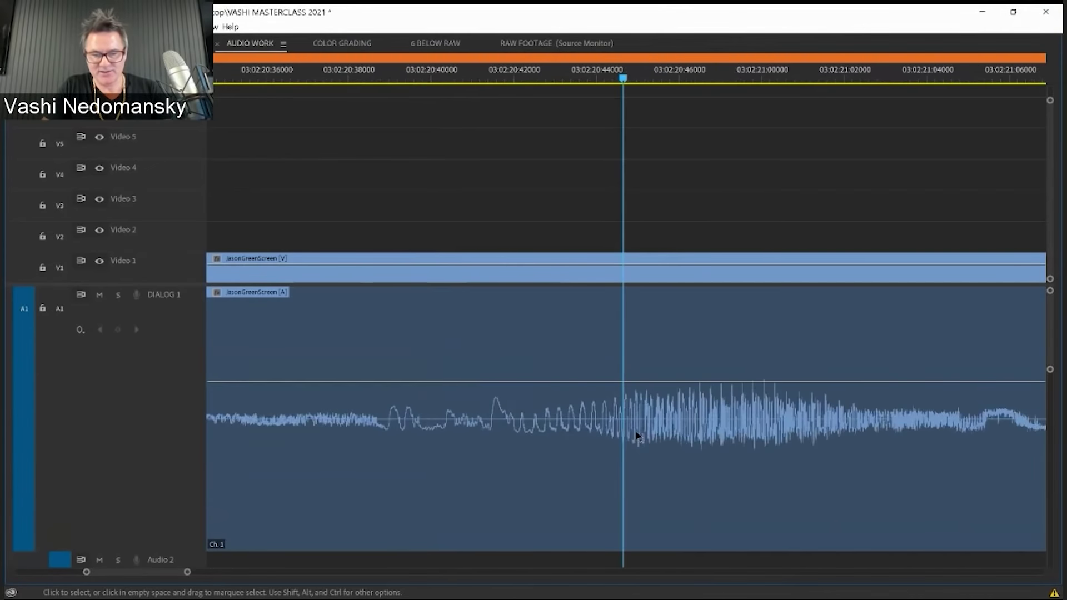
pyautogui.press('=')
pyautogui.press('=')
pyautogui.press('=')
pyautogui.press('=')
pyautogui.press('=')
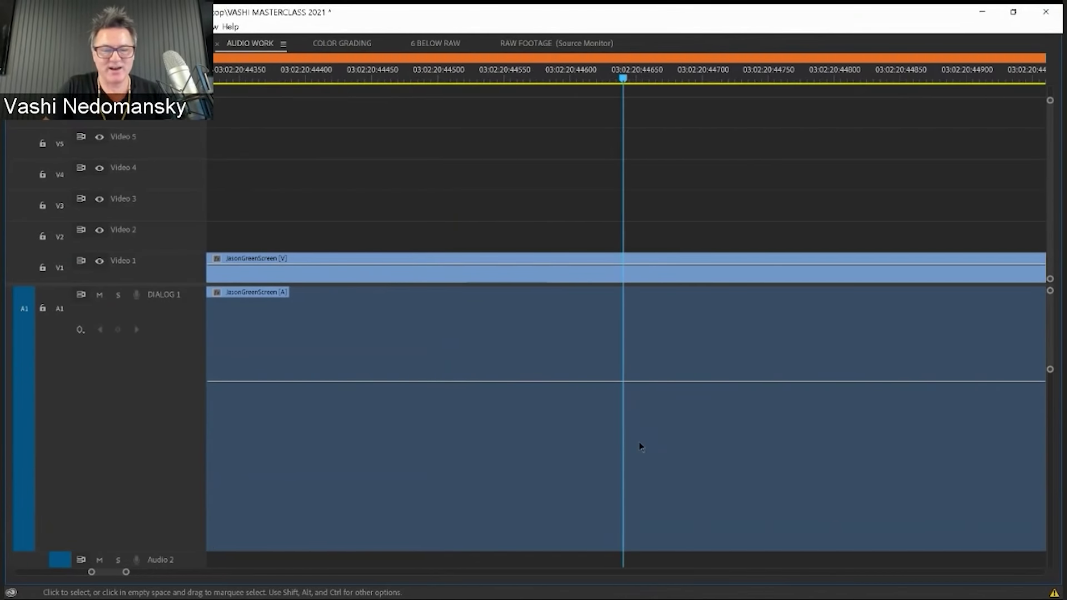
pyautogui.press('-')
pyautogui.press('-')
pyautogui.press('-')
pyautogui.press('-')
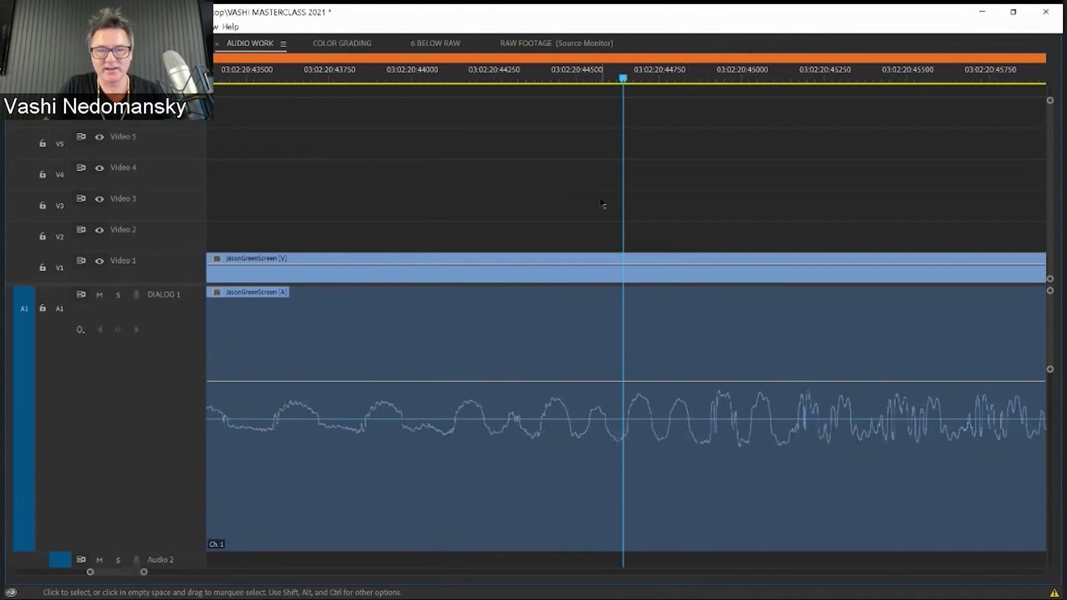
# - Examine the JasonGreenScreen waveform around 03:02:20:44300, both at sample level and across the whole burst
pyautogui.moveTo(623, 78); pyautogui.dragTo(566, 92)
pyautogui.press('=')
pyautogui.press('=')
pyautogui.press('=')
pyautogui.press('=')
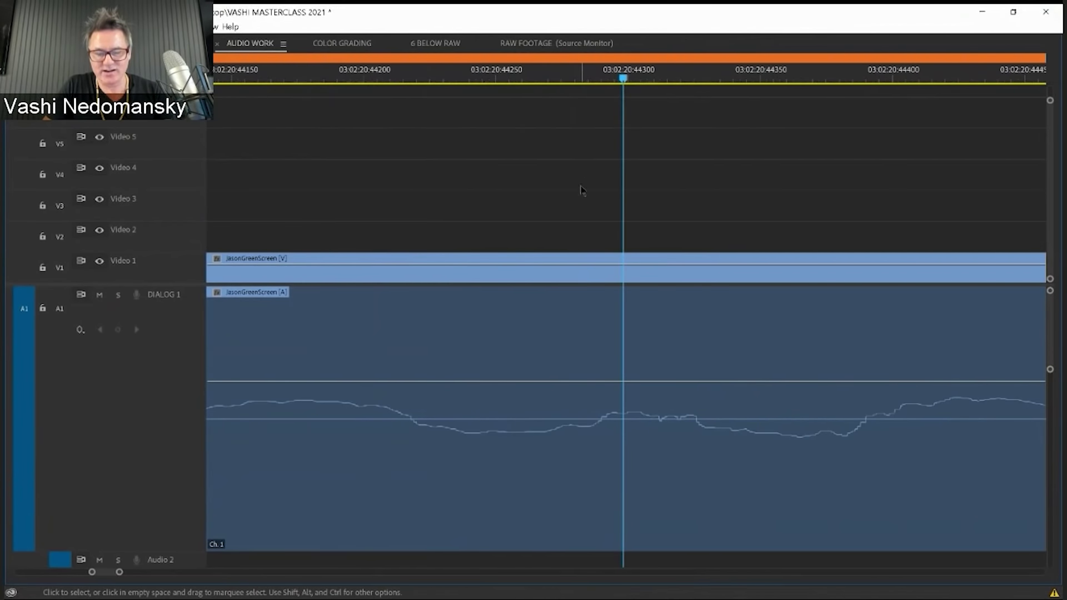
pyautogui.press('-')
pyautogui.press('-')
pyautogui.press('-')
pyautogui.press('-')
pyautogui.press('-')
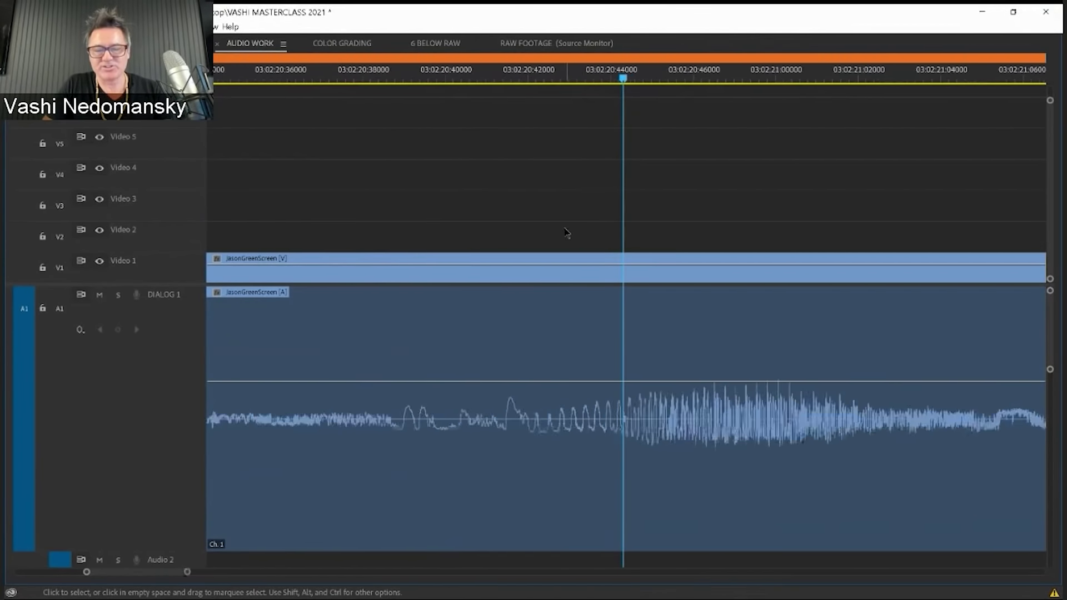
pyautogui.press('-')
pyautogui.press('-')
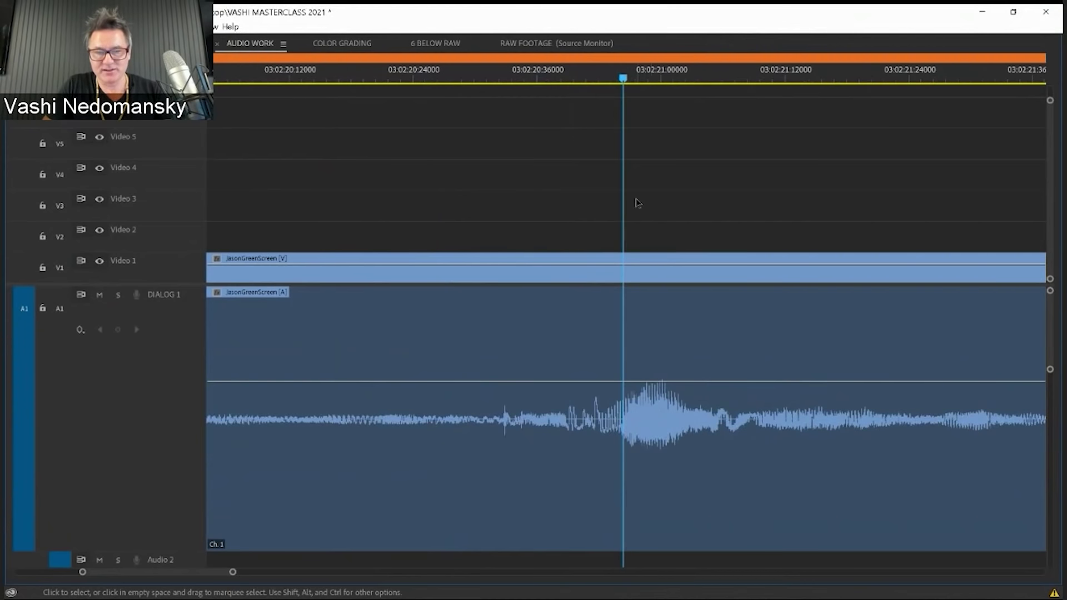
# - Split the JasonGreenScreen audio on DIALOG 1 just after the waveform burst, at about 03:02:21:04700
pyautogui.press('=')
pyautogui.moveTo(662, 81); pyautogui.dragTo(824, 91)
pyautogui.press('=')
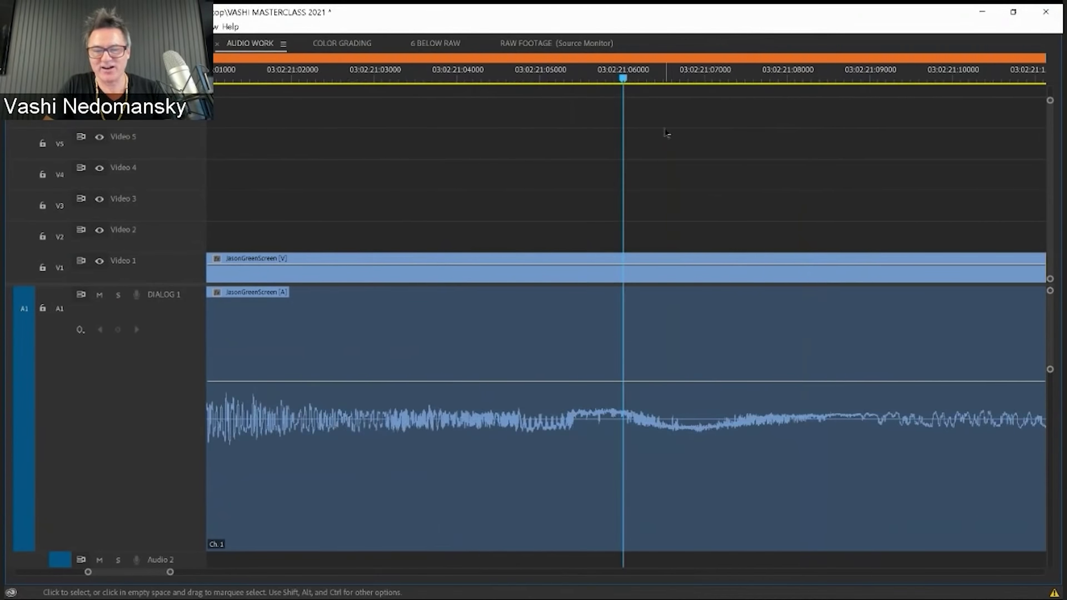
pyautogui.moveTo(600, 79); pyautogui.dragTo(521, 79)
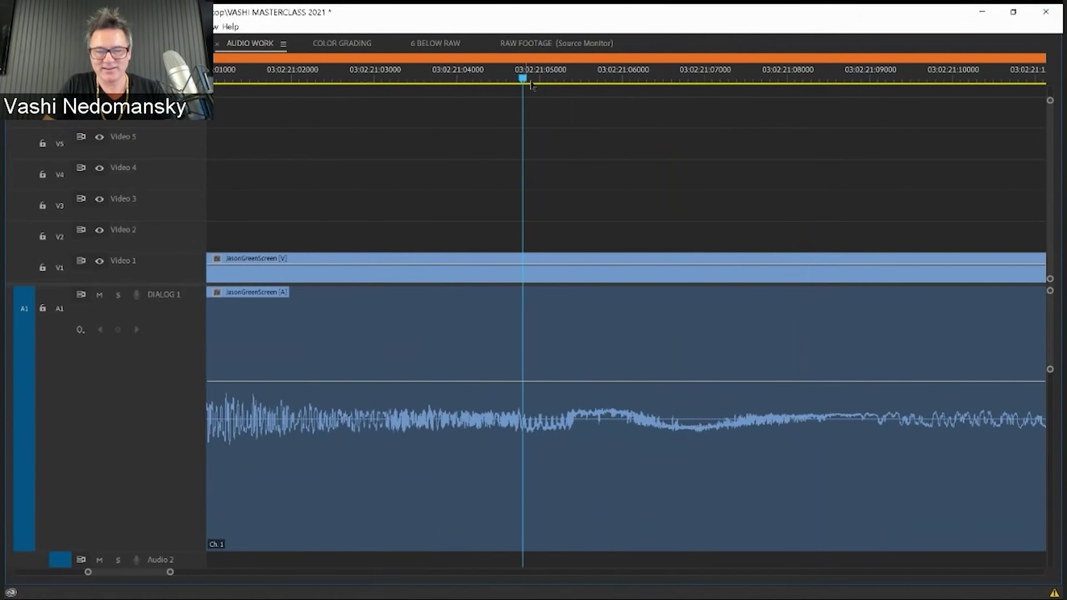
pyautogui.press('=')
pyautogui.press('-')
pyautogui.click(611, 79)
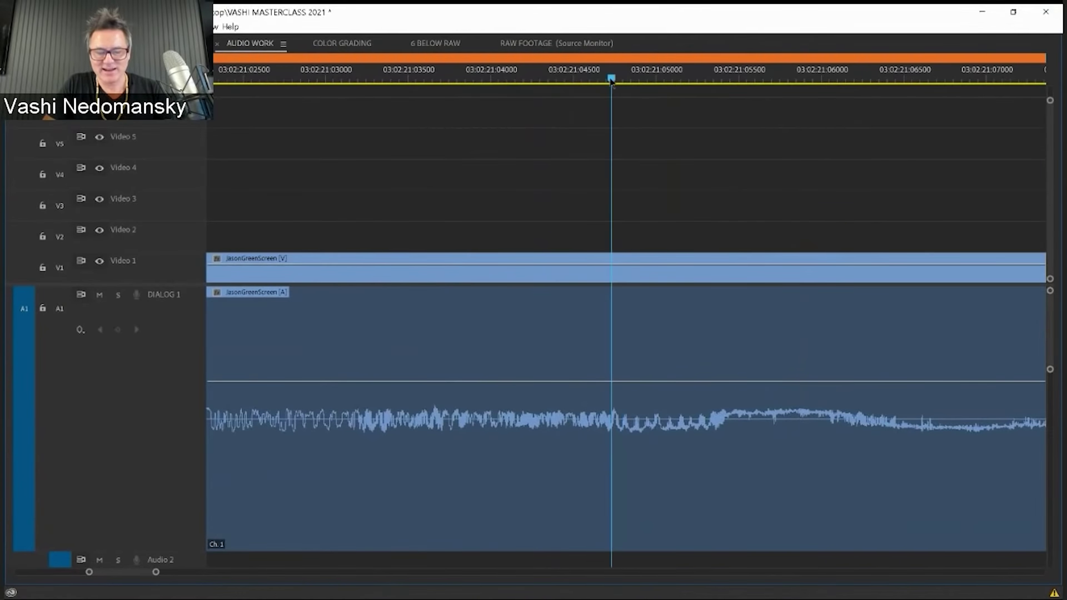
pyautogui.press('c')
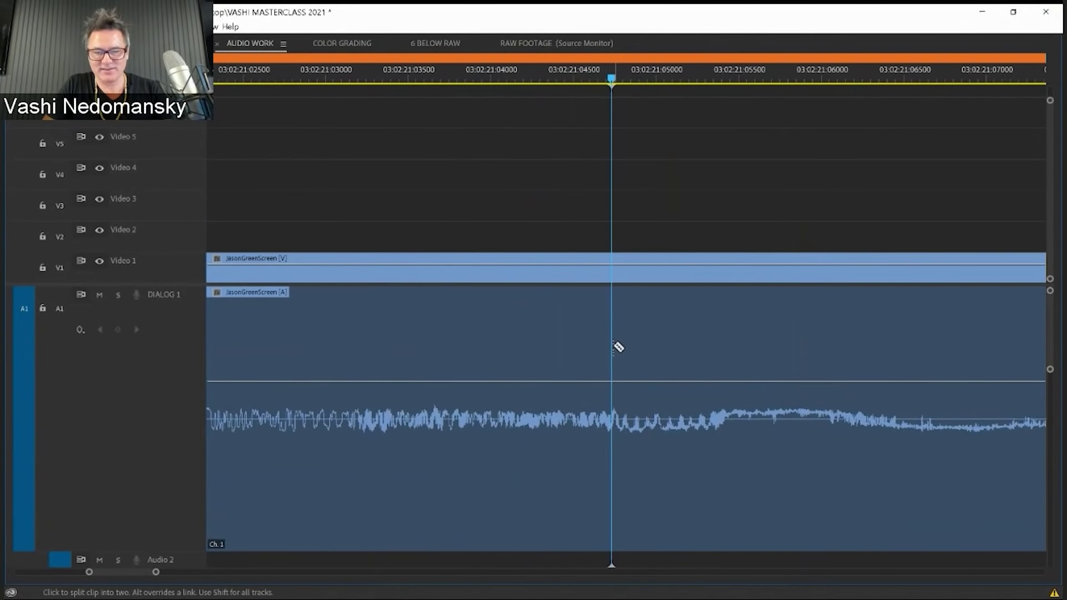
pyautogui.click(618, 348)
# - Split the JasonGreenScreen audio again about half a second after the first cut and delete the piece between the cuts
pyautogui.press('-')
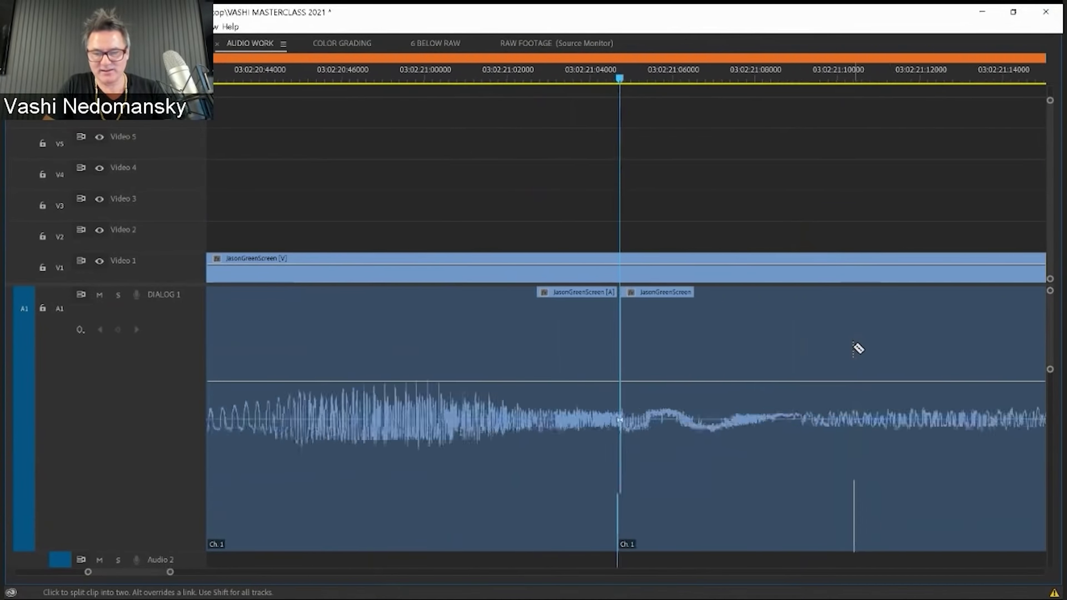
pyautogui.press('-')
pyautogui.click(686, 345)
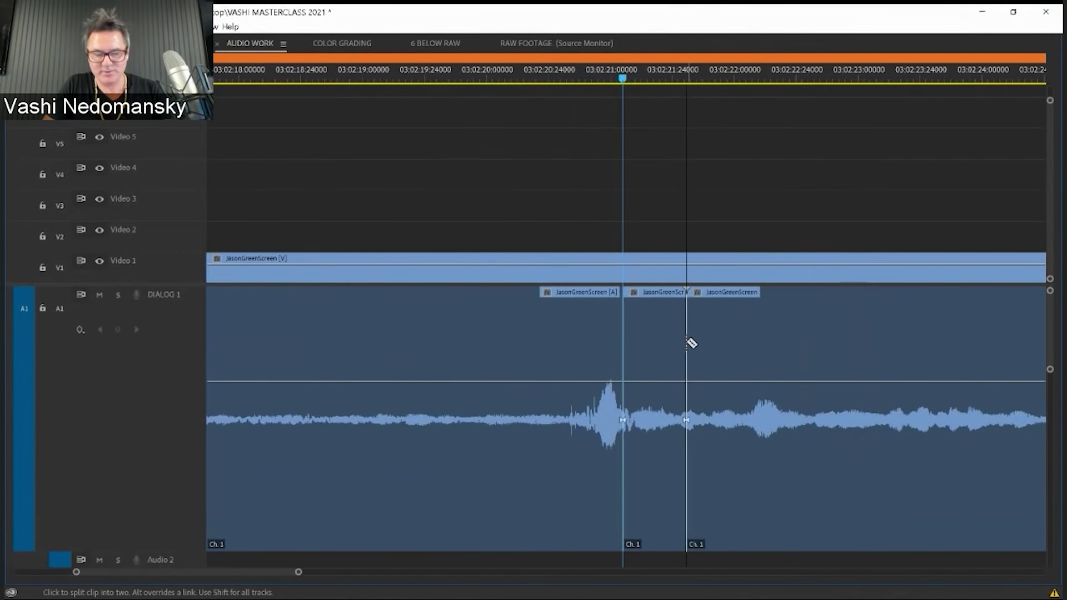
pyautogui.press('v')
pyautogui.click(656, 351)
pyautogui.press('Delete')
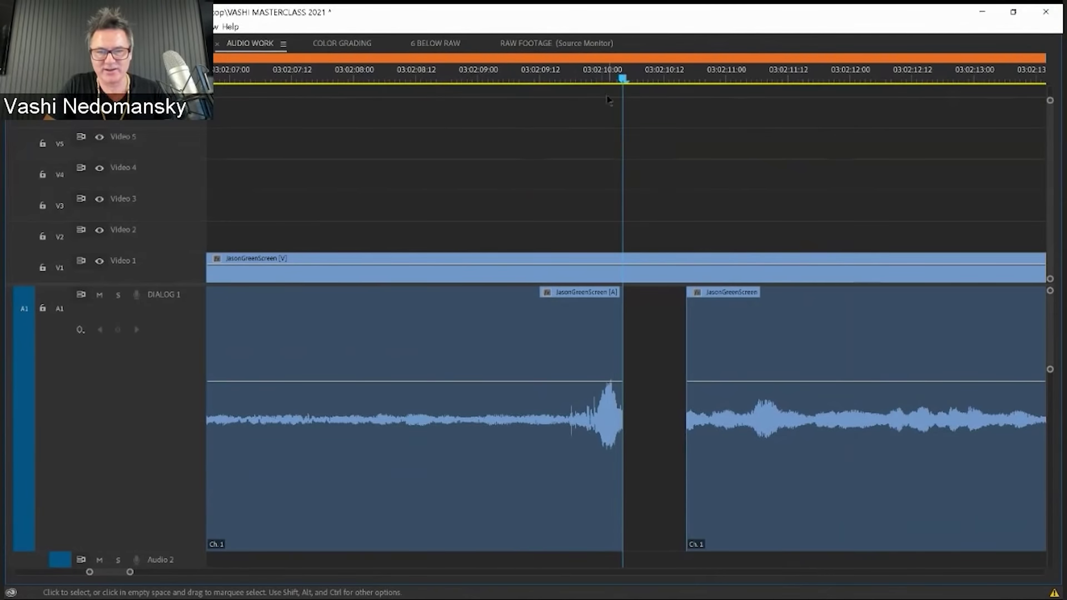
# - Try a Constant Power fade-out about one frame long at the end of the first JasonGreenScreen audio clip, and delete it
pyautogui.press('=')
pyautogui.press('=')
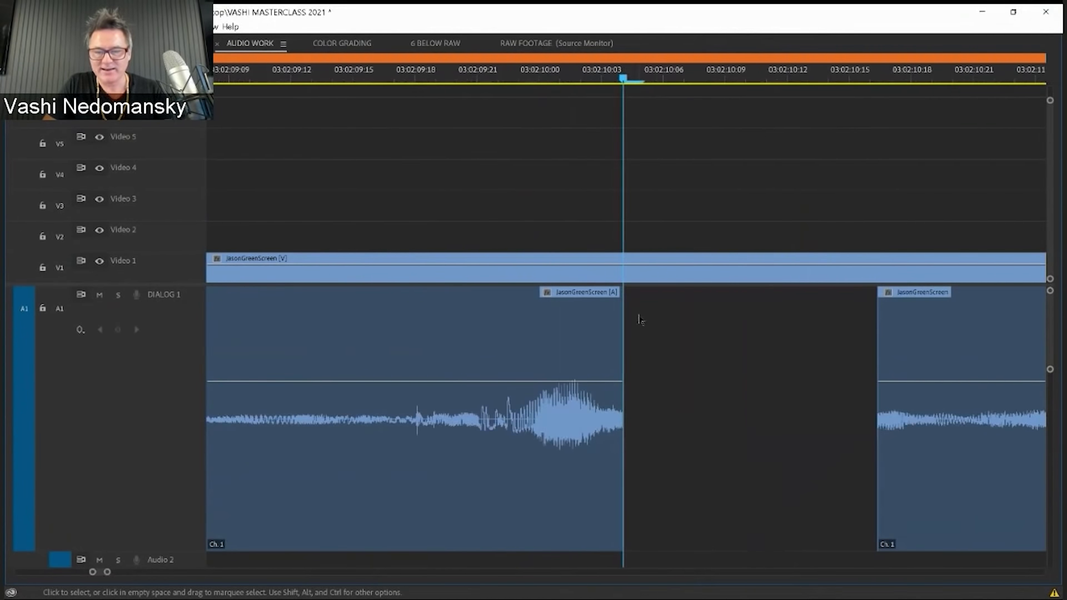
pyautogui.moveTo(642, 82); pyautogui.dragTo(610, 90)
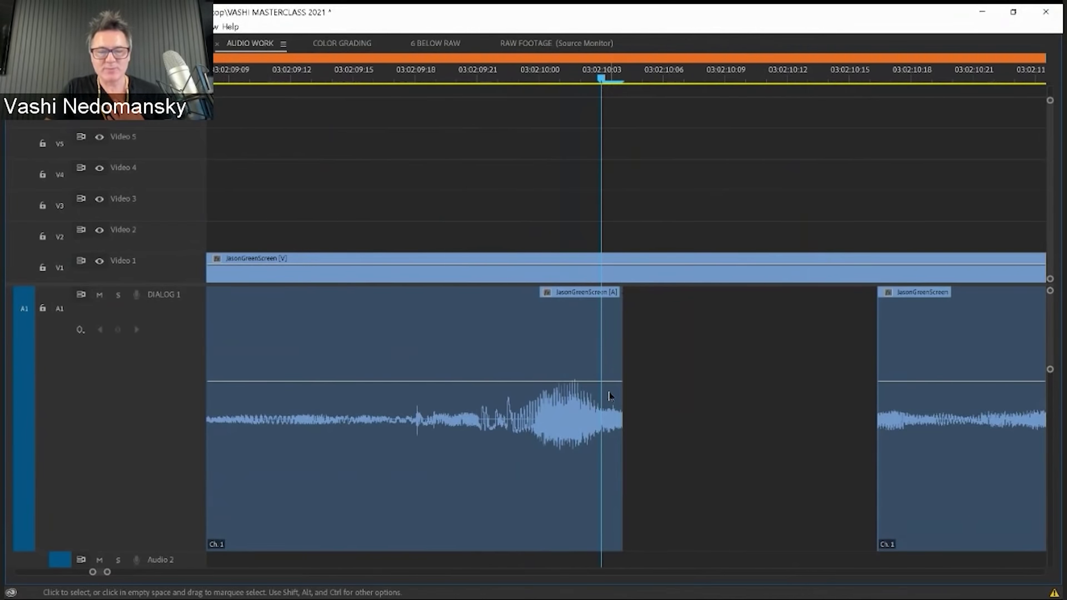
pyautogui.click(614, 355)
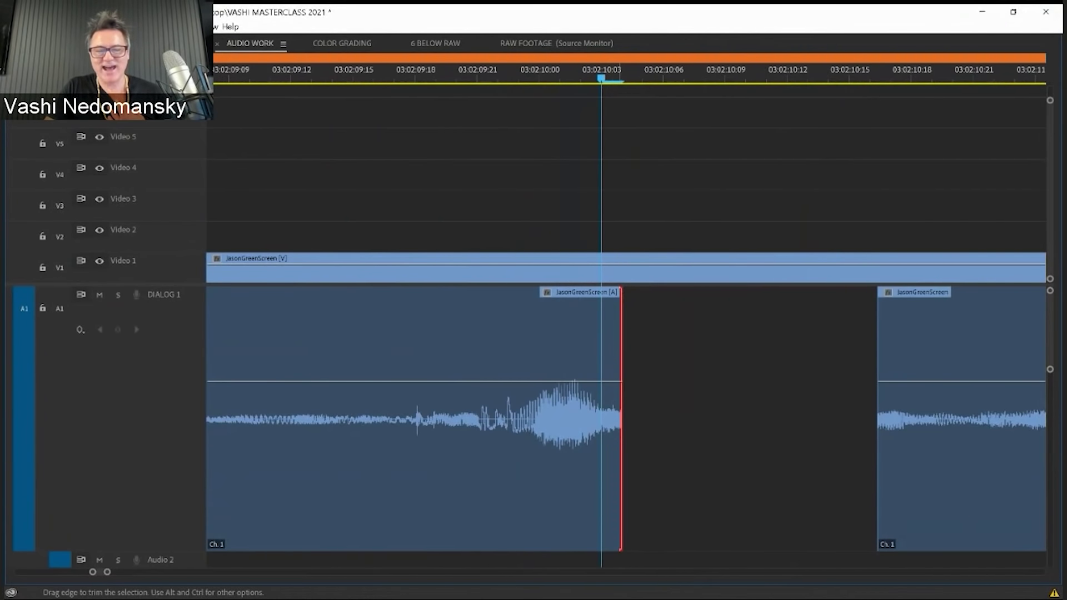
pyautogui.hotkey('ctrl', 'shift', 'd')
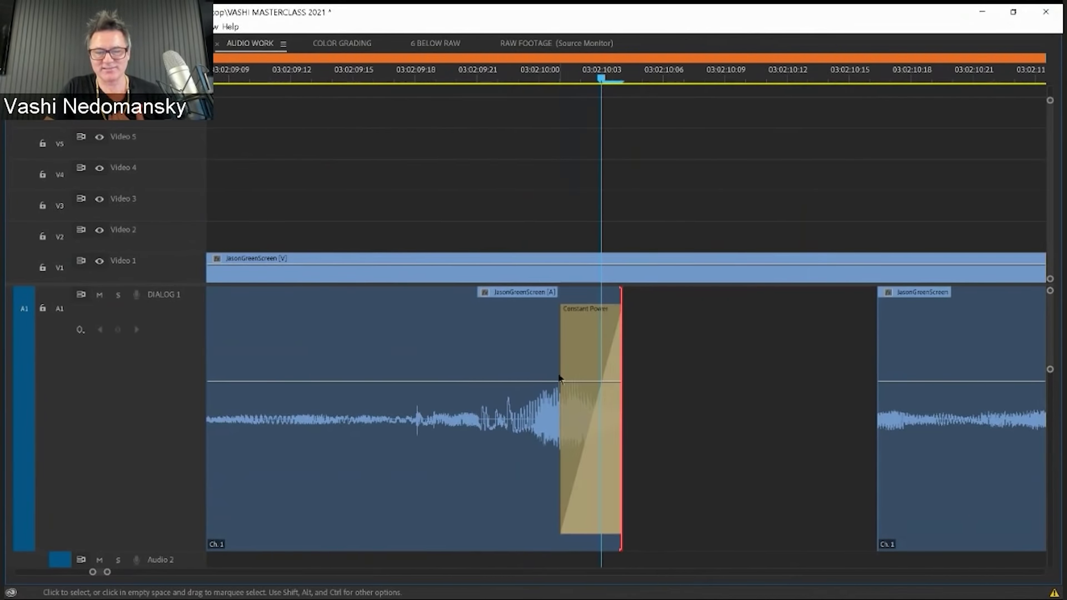
pyautogui.moveTo(564, 366); pyautogui.dragTo(628, 368)
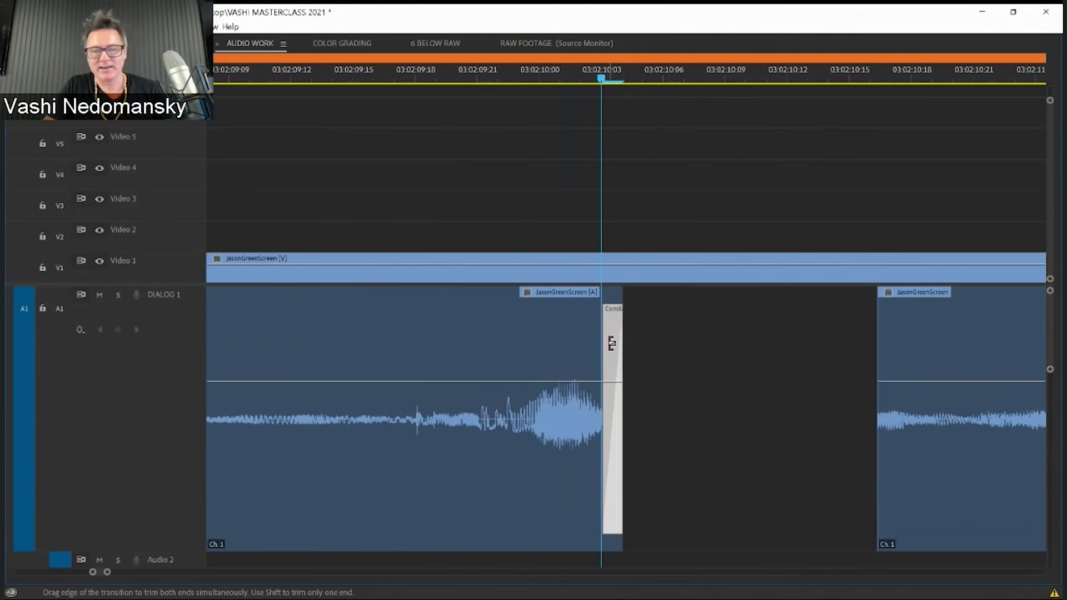
pyautogui.click(610, 344)
pyautogui.press('Delete')
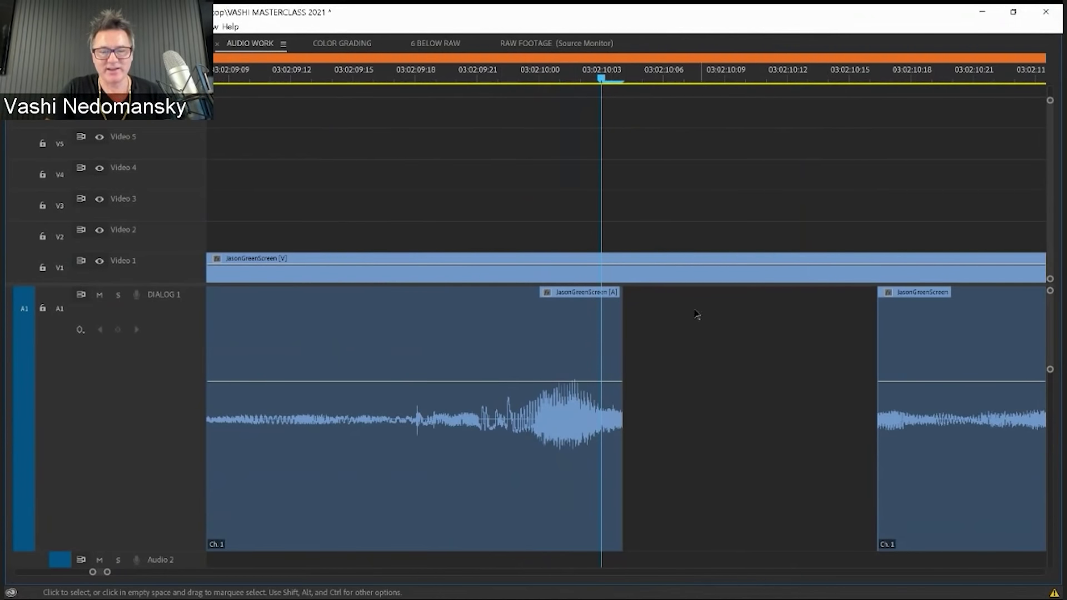
# - Extend the end of the first JasonGreenScreen audio clip across the gap until it almost meets the next clip
pyautogui.moveTo(617, 336); pyautogui.dragTo(872, 339)
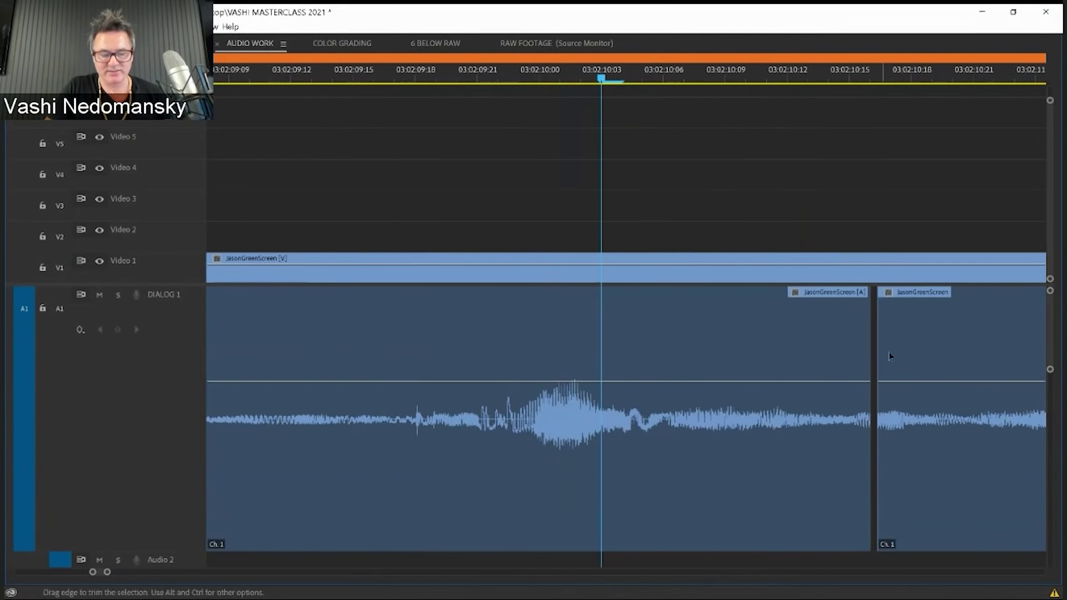
pyautogui.press('-')
pyautogui.press('-')
pyautogui.press('-')
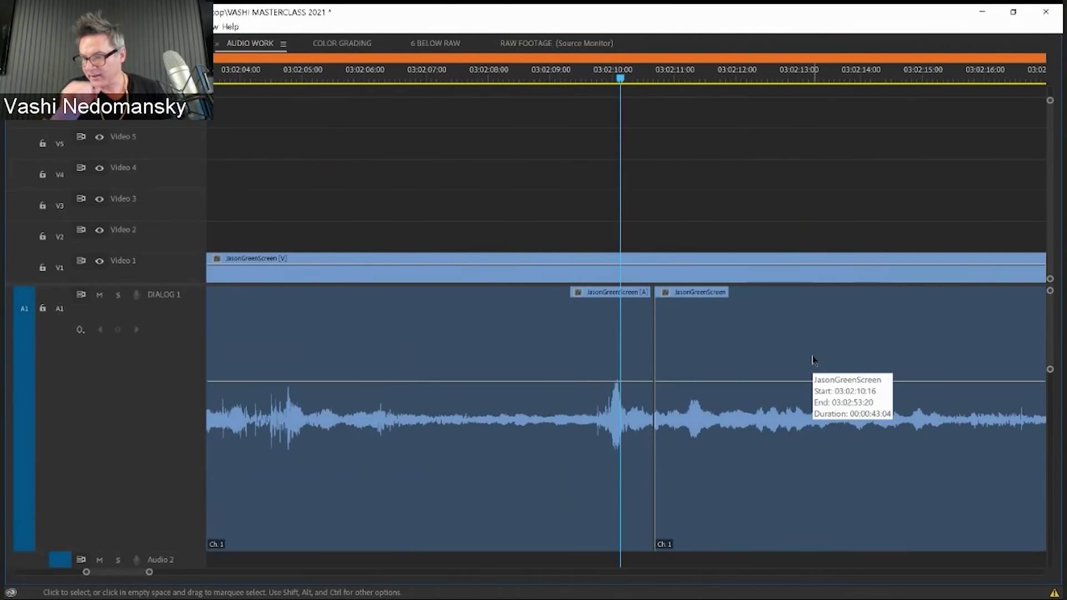
# - Normalize the max peak of both JasonGreenScreen audio clips to -6 dB with Audio Gain
pyautogui.click(562, 336)
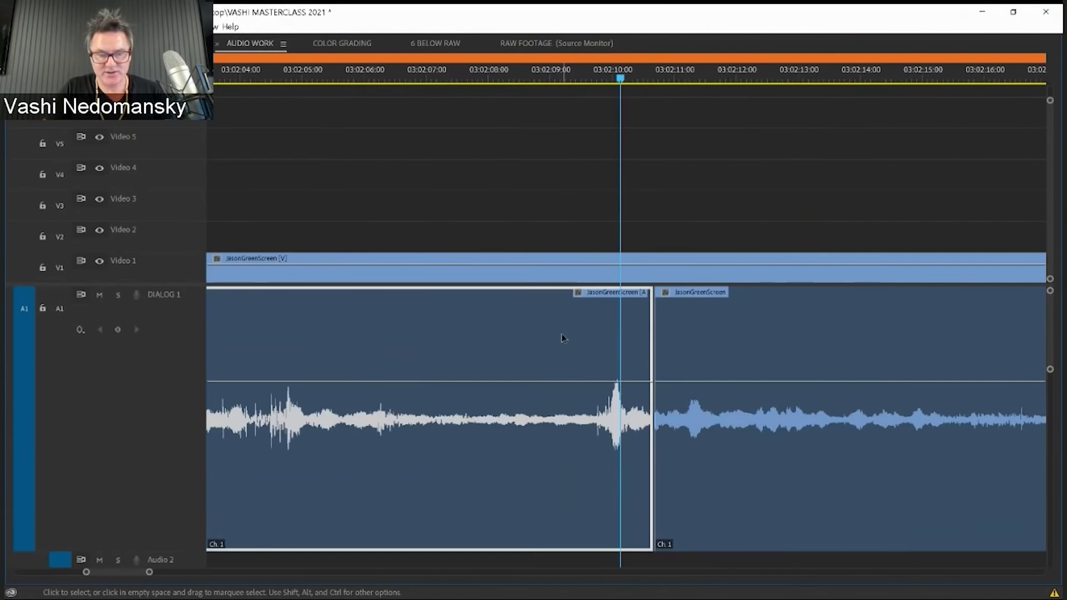
pyautogui.press('-')
pyautogui.press('-')
pyautogui.press('-')
pyautogui.press('-')
pyautogui.press('\\')
pyautogui.press('\\')
pyautogui.press('\\')
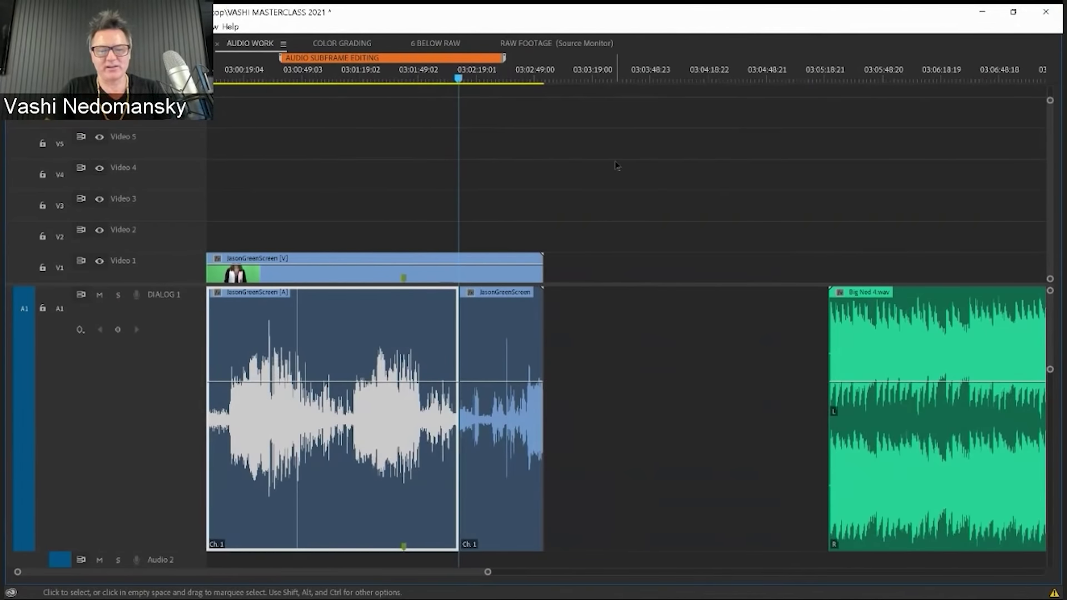
pyautogui.moveTo(611, 349); pyautogui.dragTo(331, 445)
pyautogui.press('g')
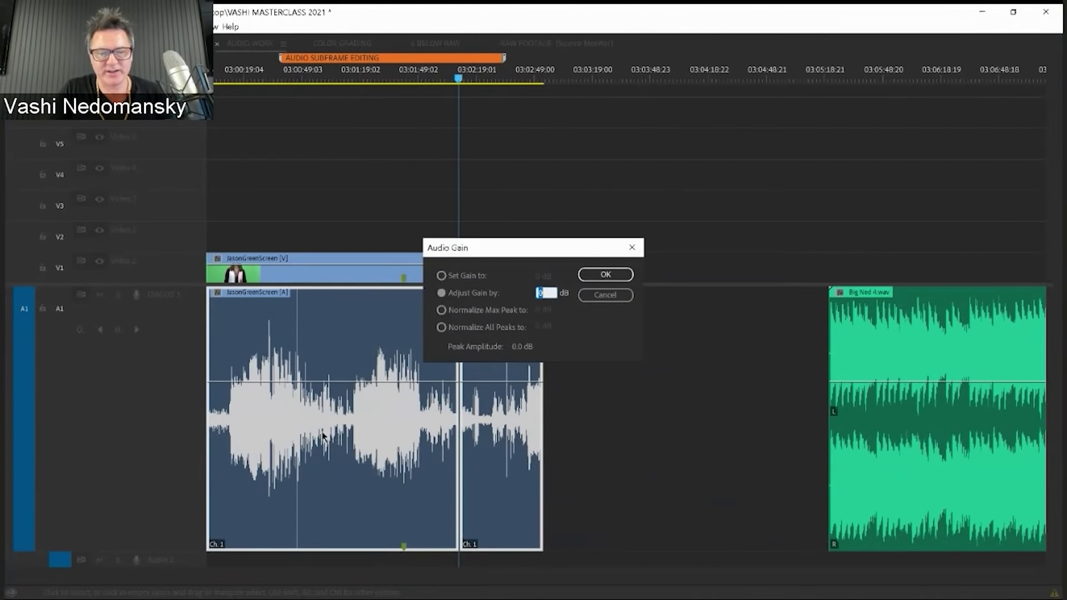
pyautogui.click(487, 311)
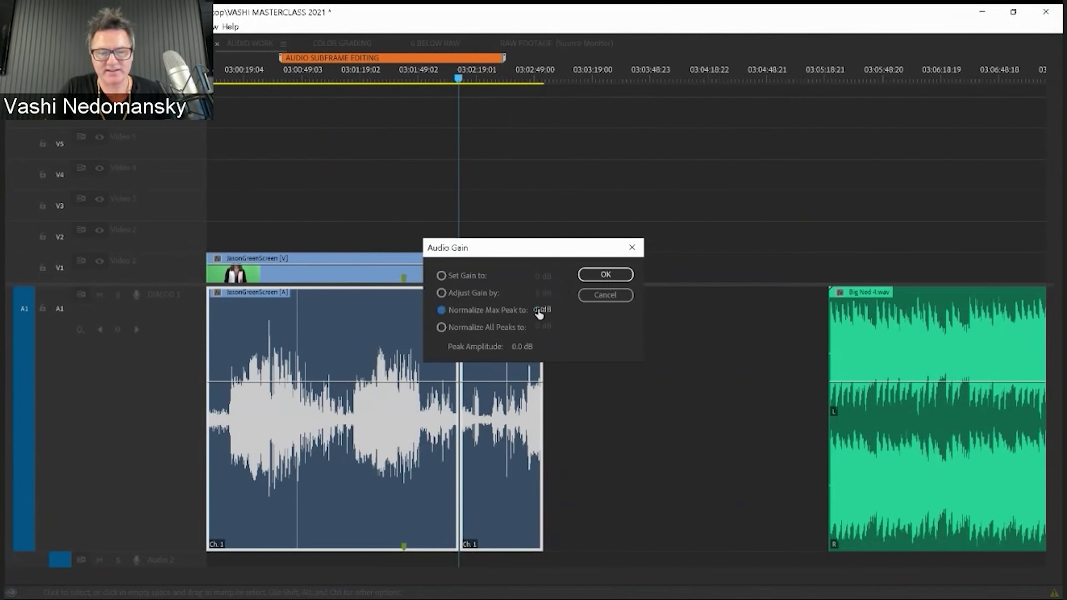
pyautogui.click(538, 309)
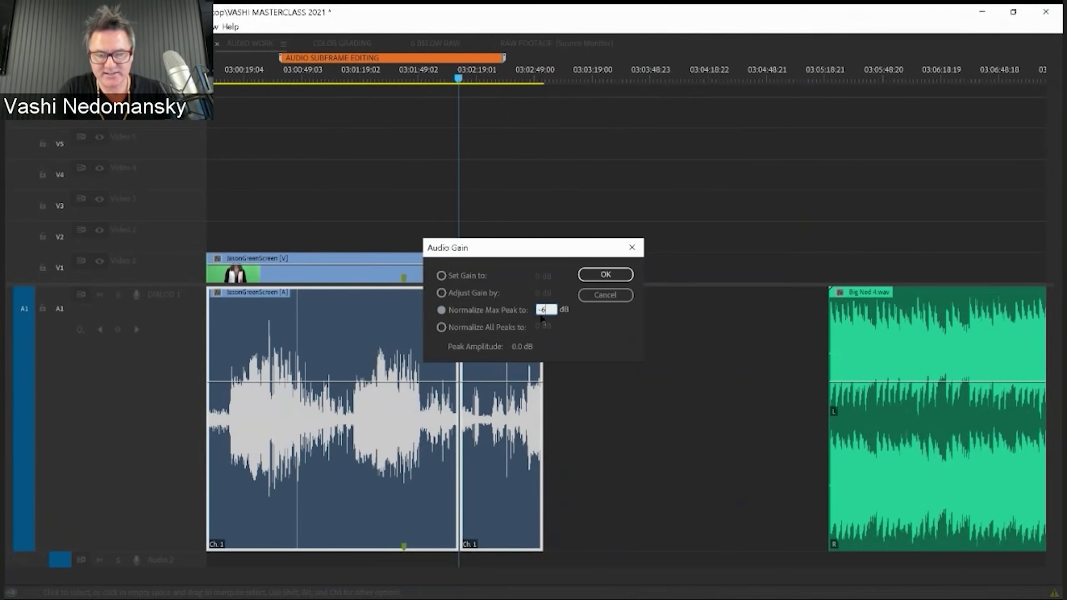
pyautogui.write('-6')
pyautogui.press('Return')
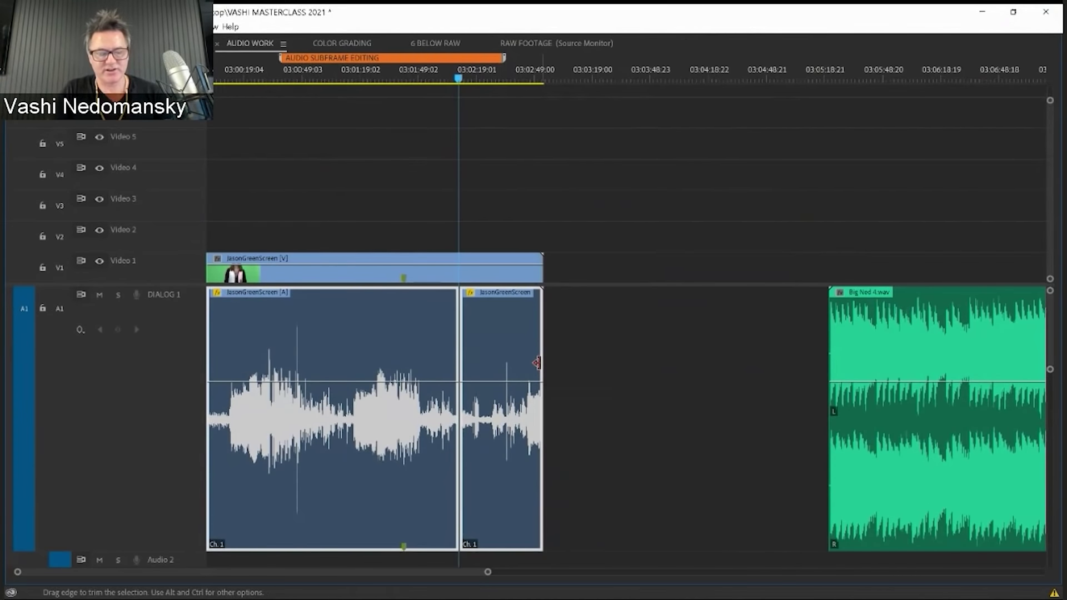
pyautogui.press('-')
pyautogui.press('-')
pyautogui.press('=')
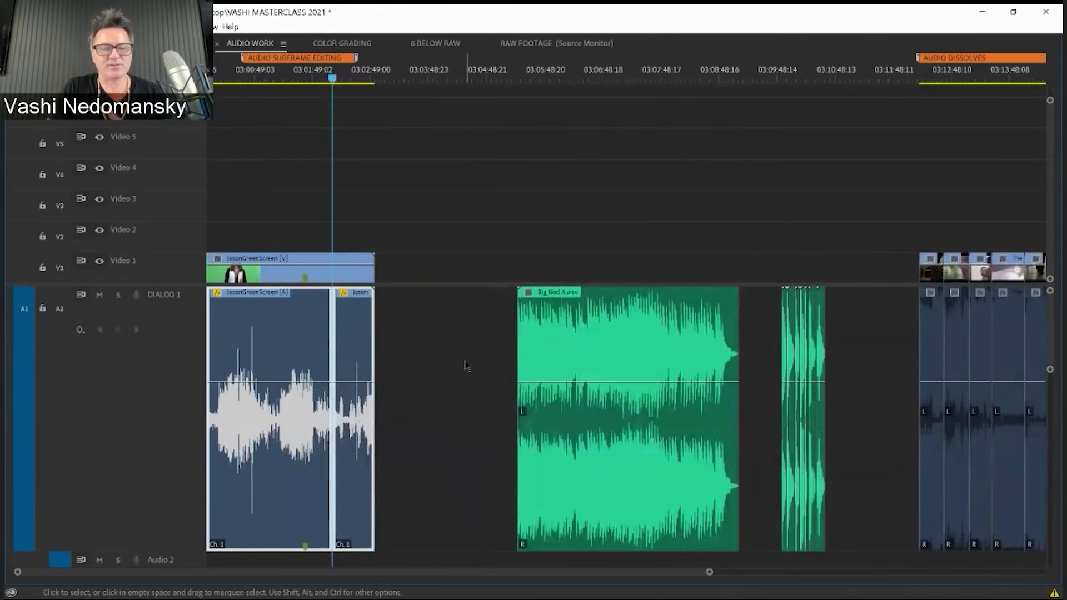
pyautogui.moveTo(445, 359); pyautogui.dragTo(281, 415)
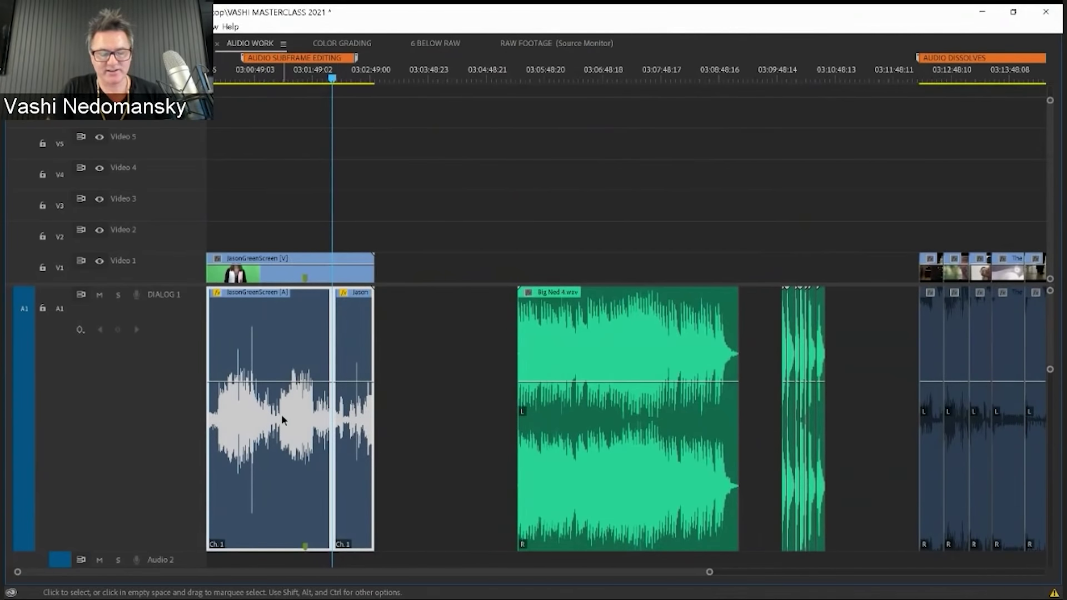
pyautogui.press('g')
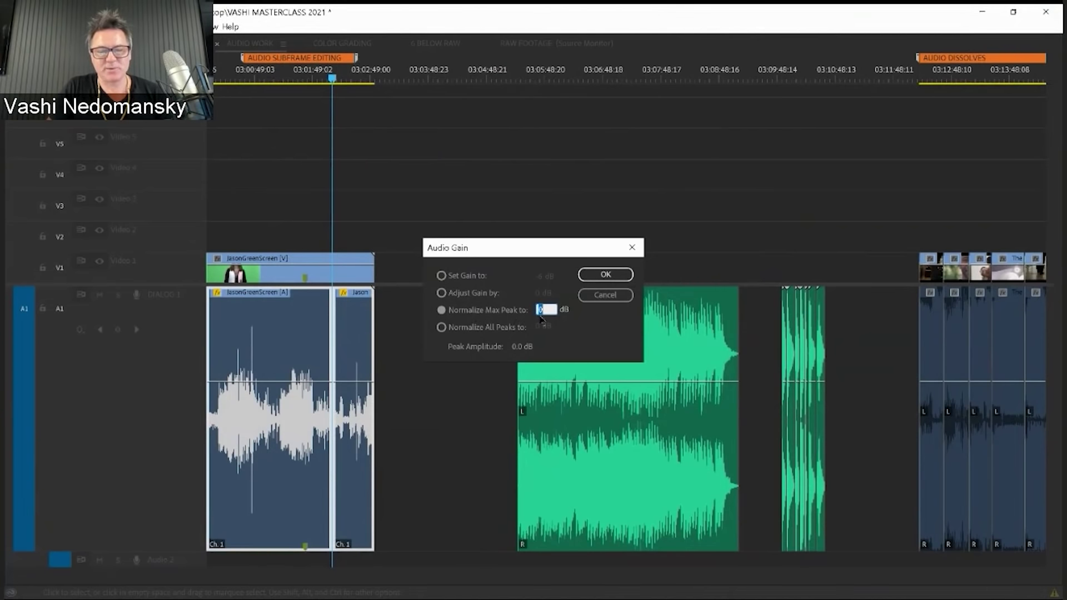
pyautogui.click(605, 295)
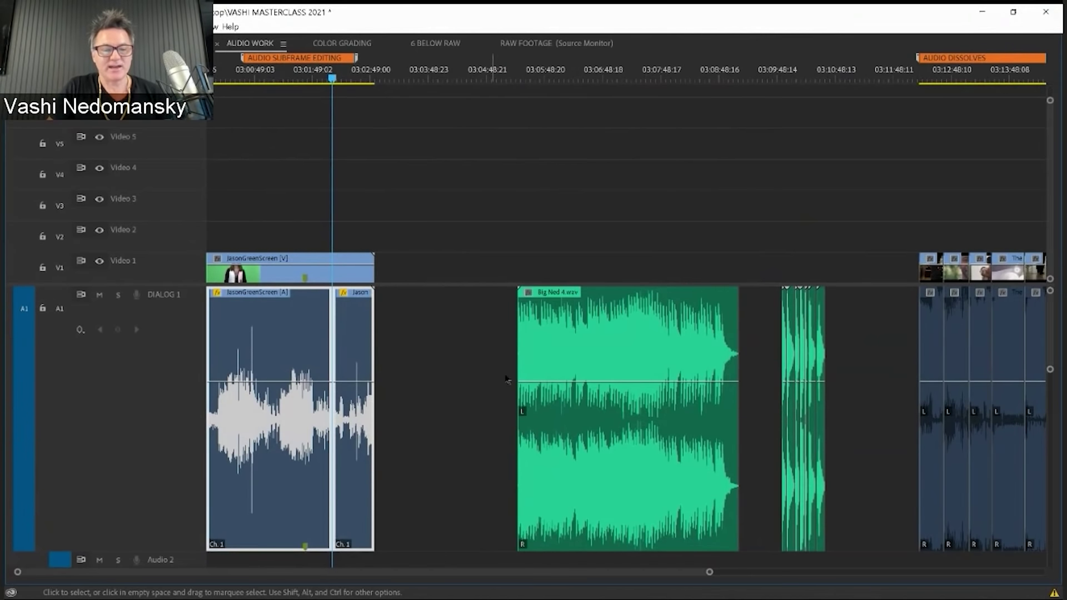
# - Deselect the dialog clips and place the playhead near the start of the Big Ned 4.wav music clip
pyautogui.moveTo(309, 435)
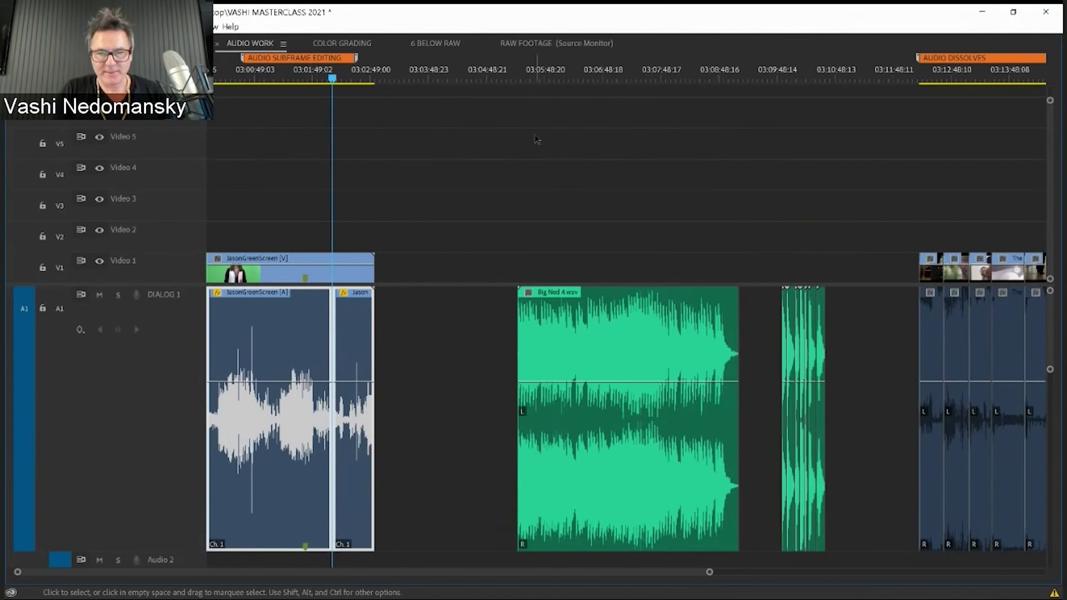
pyautogui.click(557, 173)
pyautogui.press('\\')
pyautogui.press('\\')
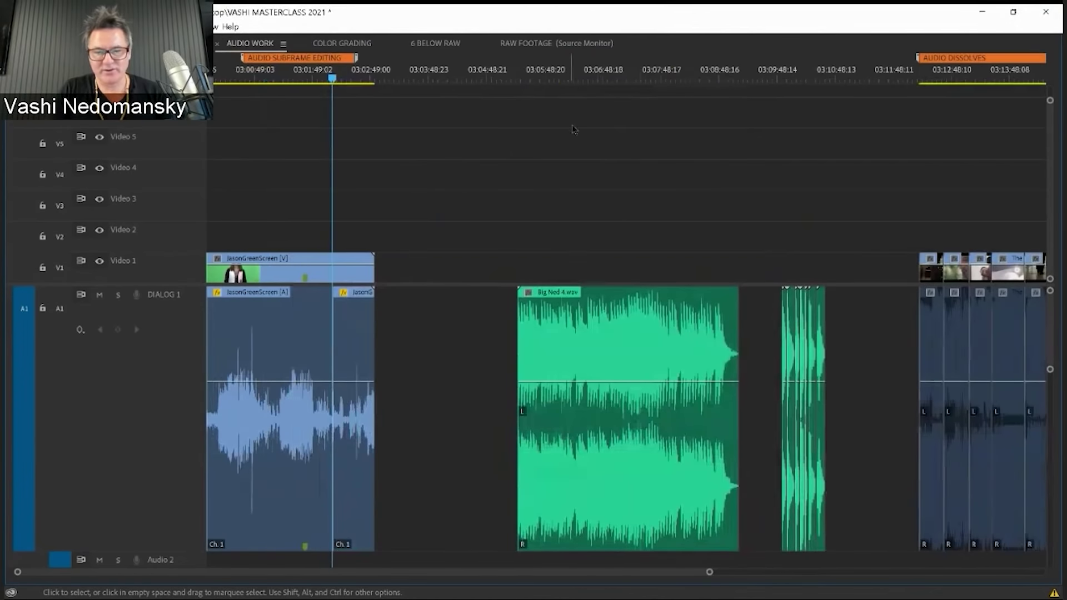
pyautogui.click(558, 75)
pyautogui.moveTo(558, 73); pyautogui.dragTo(531, 72)
pyautogui.press('=')
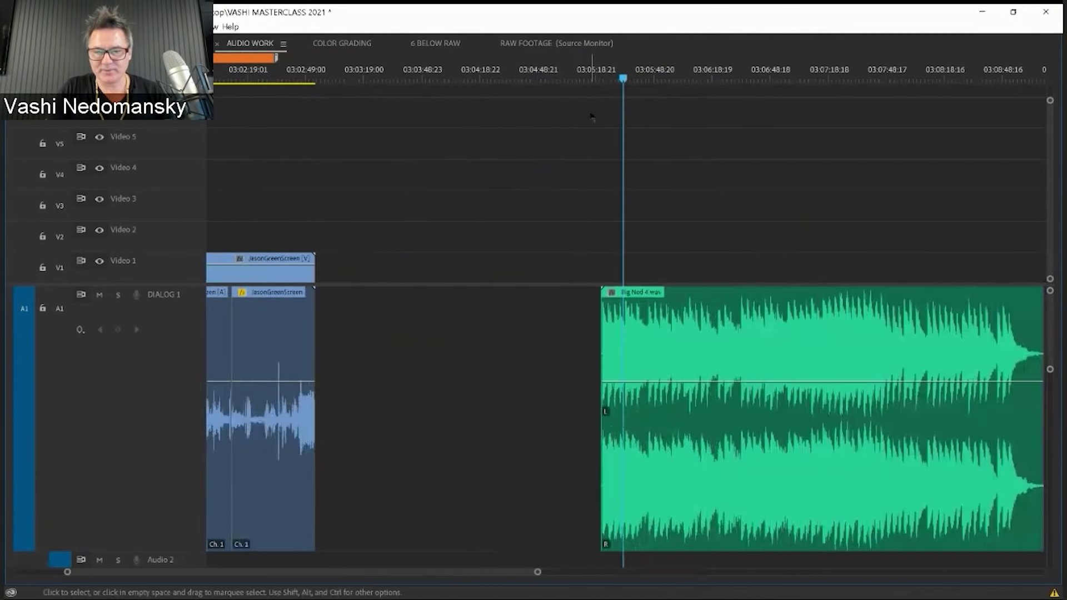
pyautogui.moveTo(613, 77); pyautogui.dragTo(603, 83)
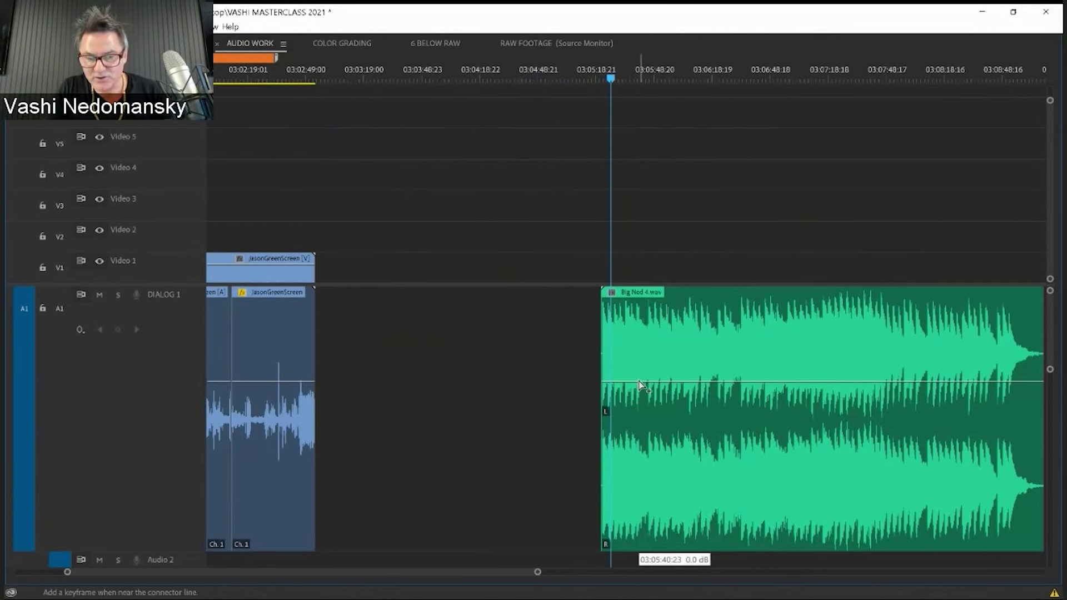
# - Add three volume keyframes in the first half of Big Ned 4.wav and lower the middle one to create a V-shaped volume dip
pyautogui.keyDown('ctrl'); pyautogui.click(638, 382); pyautogui.keyUp('ctrl')
pyautogui.keyDown('ctrl'); pyautogui.click(693, 382); pyautogui.keyUp('ctrl')
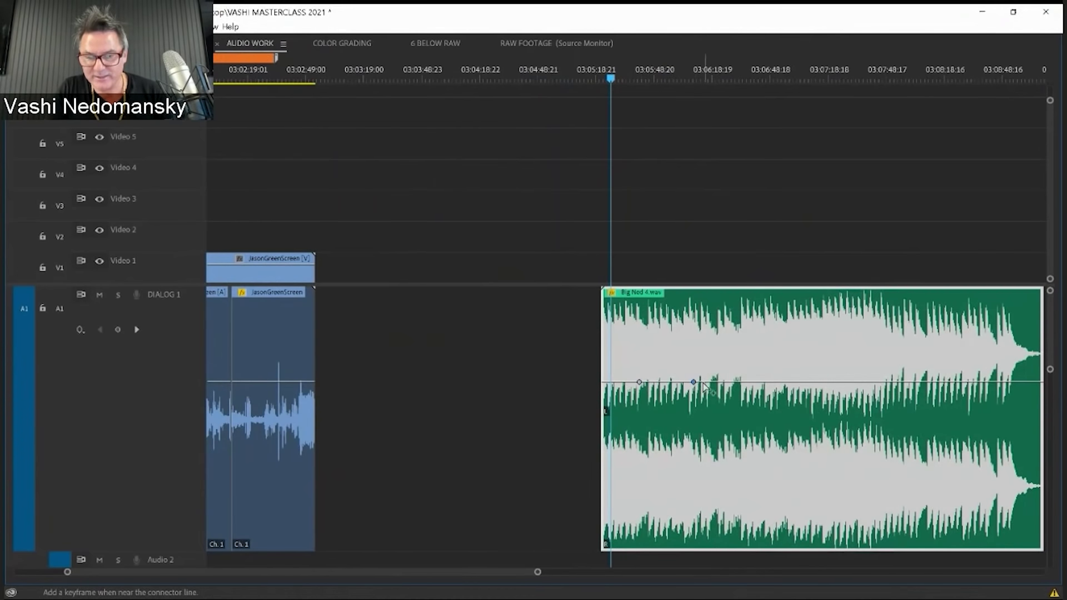
pyautogui.keyDown('ctrl'); pyautogui.click(755, 383); pyautogui.keyUp('ctrl')
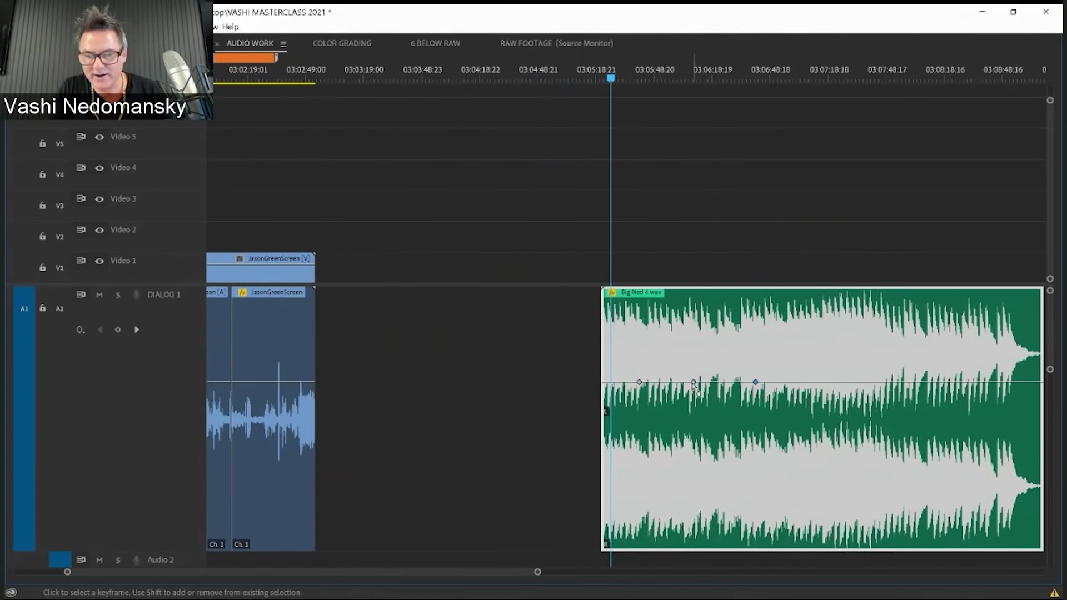
pyautogui.moveTo(694, 382); pyautogui.dragTo(696, 465)
pyautogui.click(617, 68)
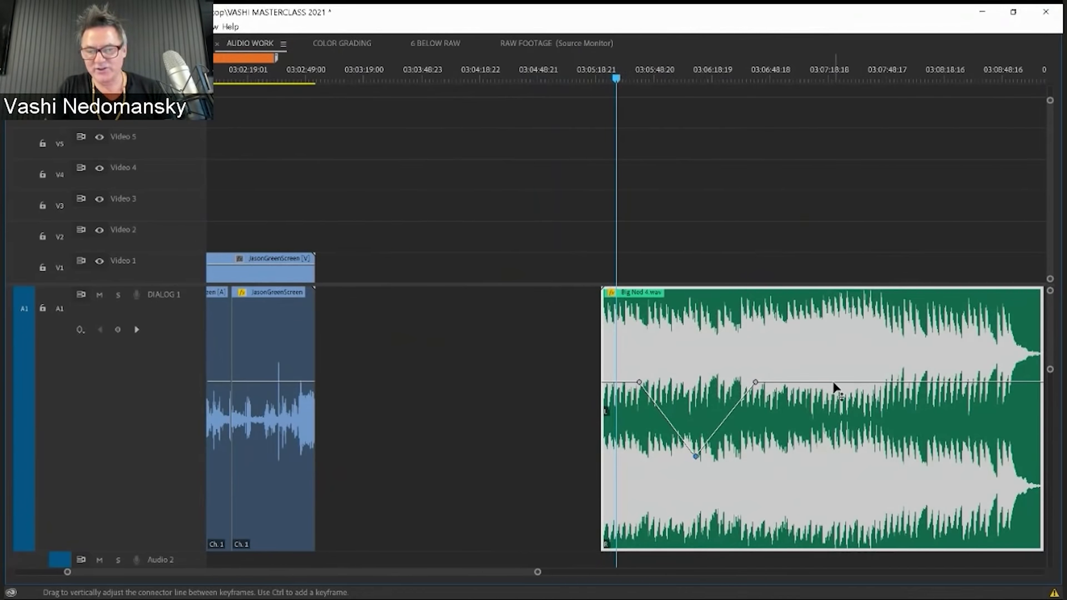
# - Undo the volume keyframes on Big Ned 4.wav and restore the full workspace from the maximized timeline
pyautogui.hotkey('ctrl', 'z')
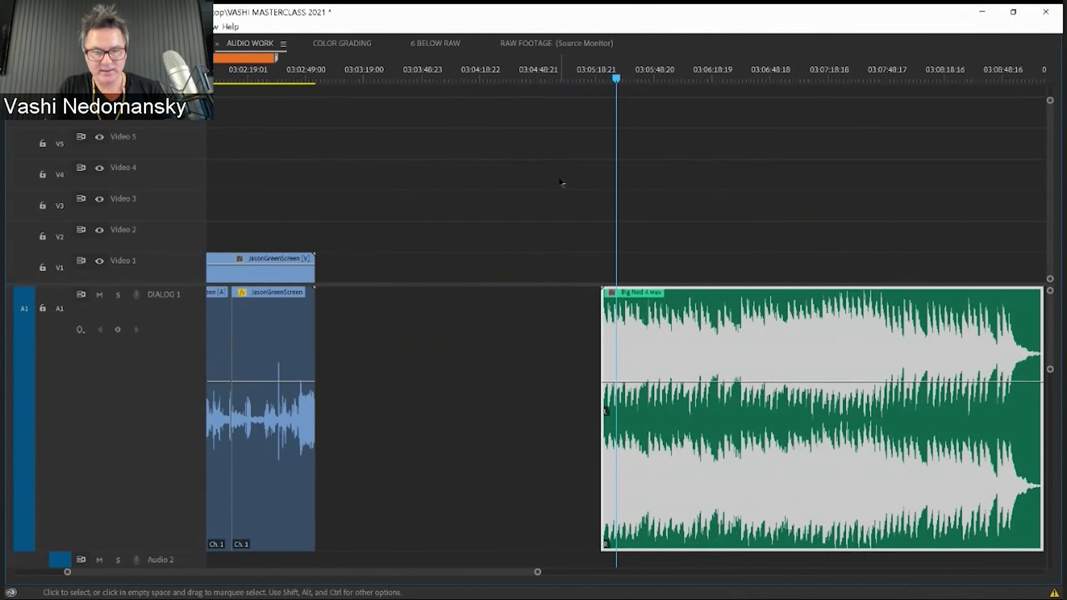
pyautogui.press('`')
pyautogui.press('-')
pyautogui.press('-')
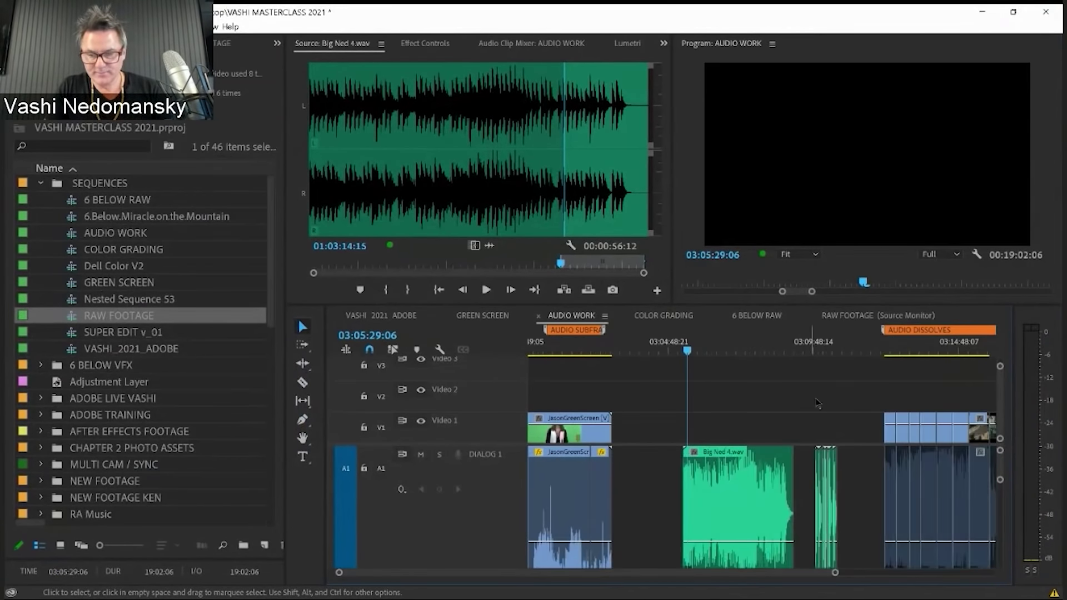
pyautogui.press('=')
pyautogui.press('=')
pyautogui.press('=')
pyautogui.press('=')
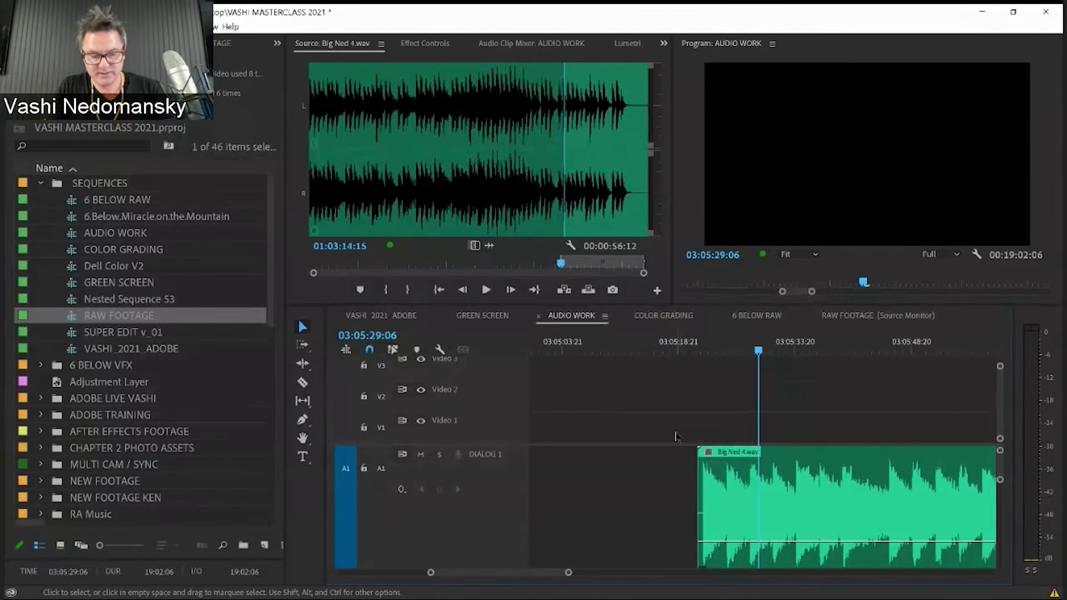
# - Collapse the video tracks while making the audio tracks tall enough to show both channels, and save the project
pyautogui.hotkey('shift', '-')
pyautogui.hotkey('alt', '=')
pyautogui.hotkey('alt', '=')
pyautogui.hotkey('alt', '=')
pyautogui.hotkey('alt', '=')
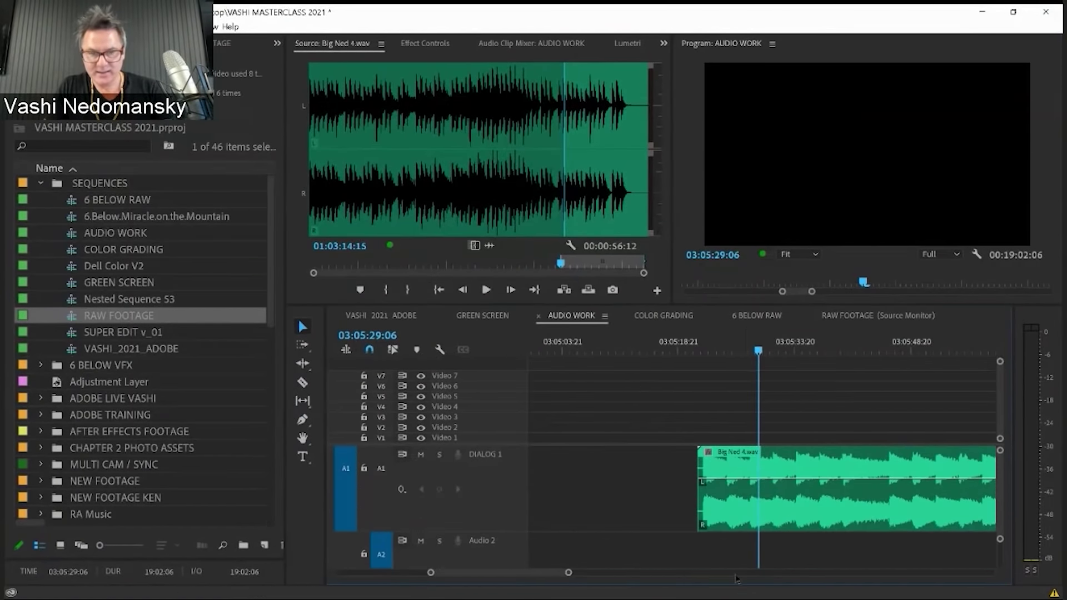
pyautogui.hotkey('ctrl', 's')
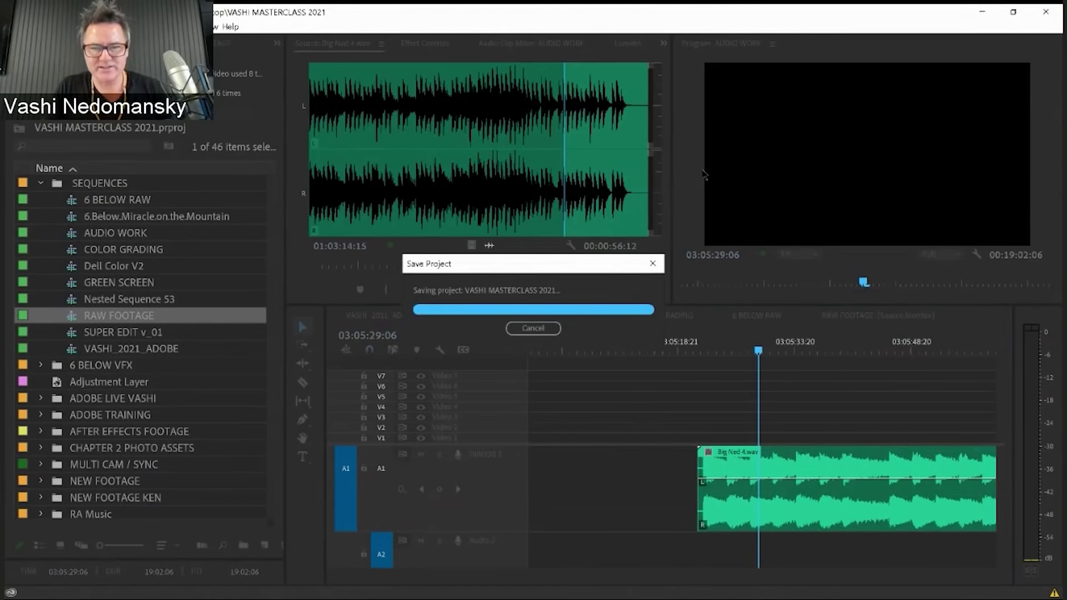
# - Show the Audio Clip Mixer, enlarge its panel in height and width, and place the playhead near the start of Big Ned 4.wav
pyautogui.click(525, 44)
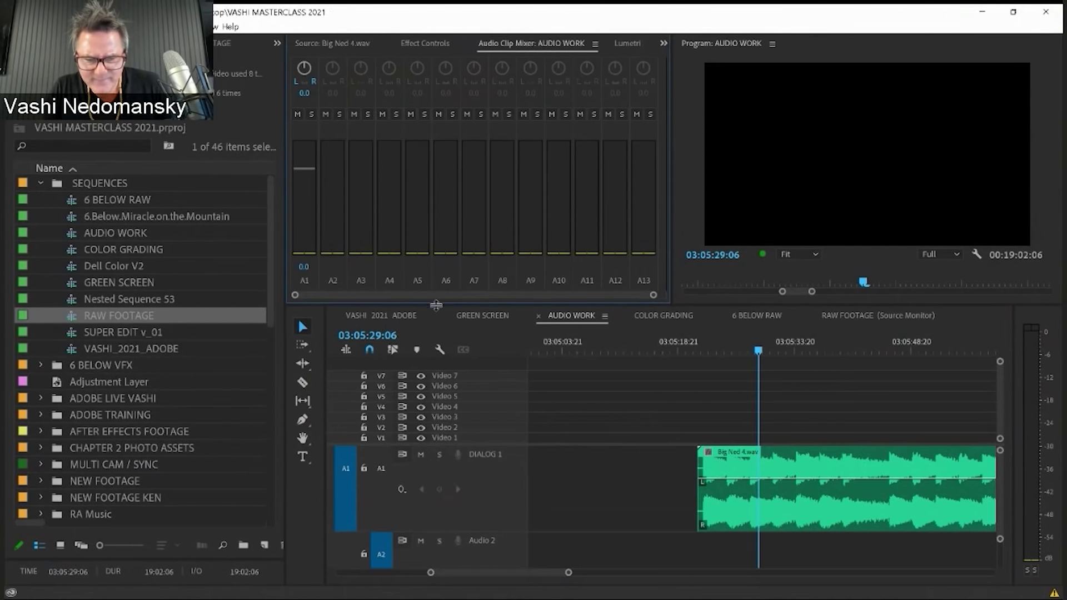
pyautogui.moveTo(433, 304); pyautogui.dragTo(431, 364)
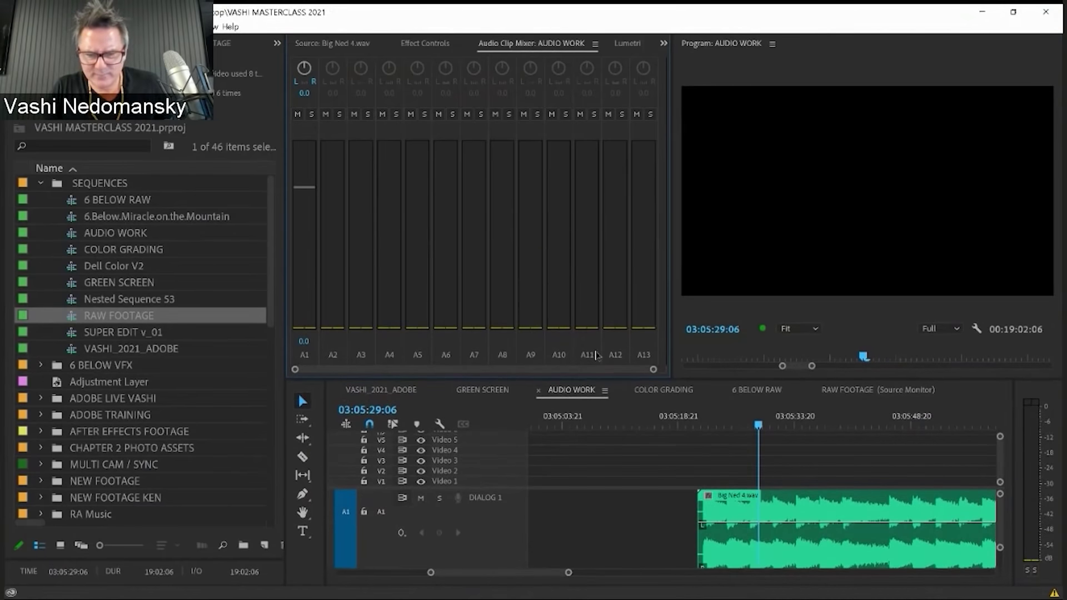
pyautogui.click(716, 423)
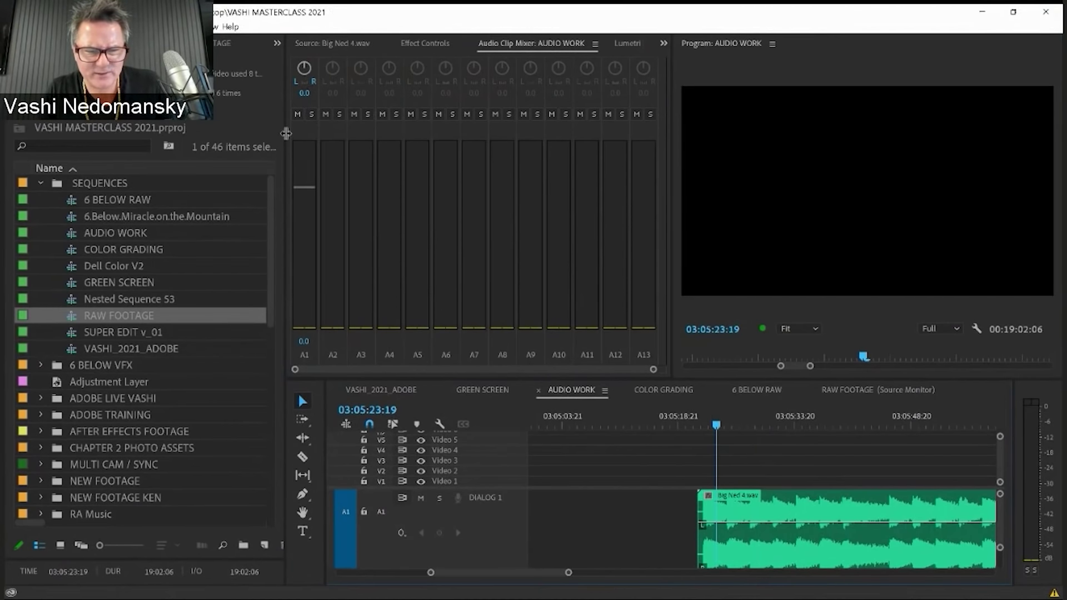
pyautogui.moveTo(286, 133); pyautogui.dragTo(189, 130)
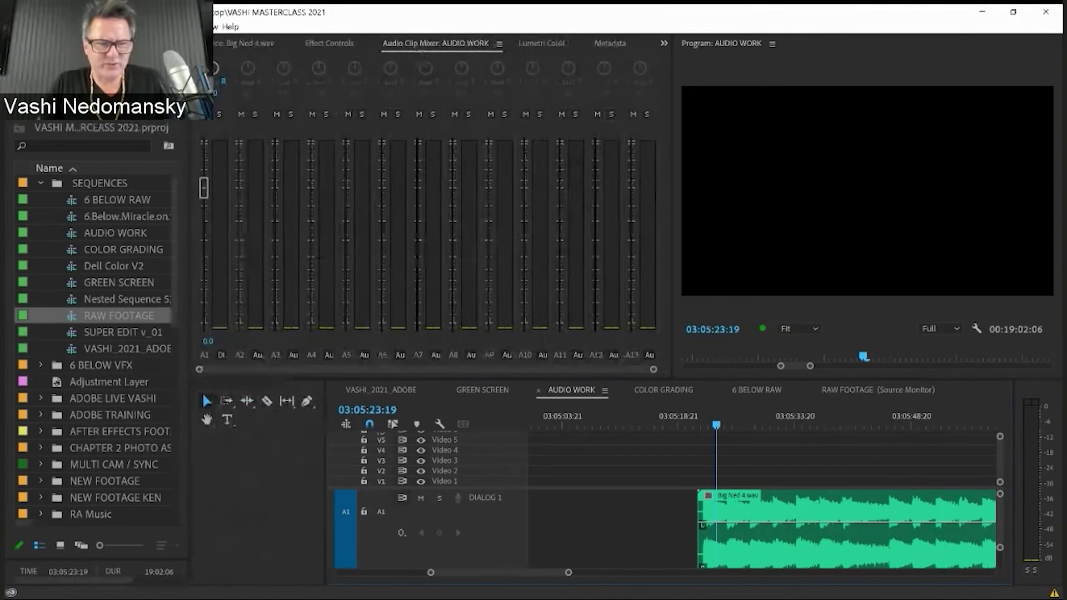
# - Open the Audio Track Mixer and play Big Ned 4.wav from its start, returning the playhead to the clip's beginning
pyautogui.click(204, 26)
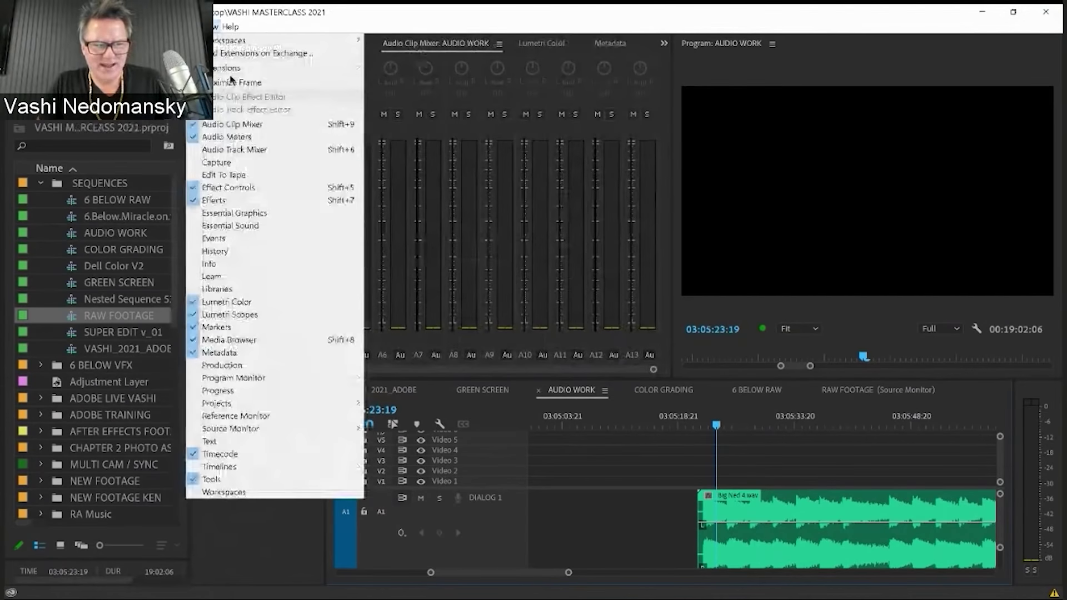
pyautogui.click(250, 147)
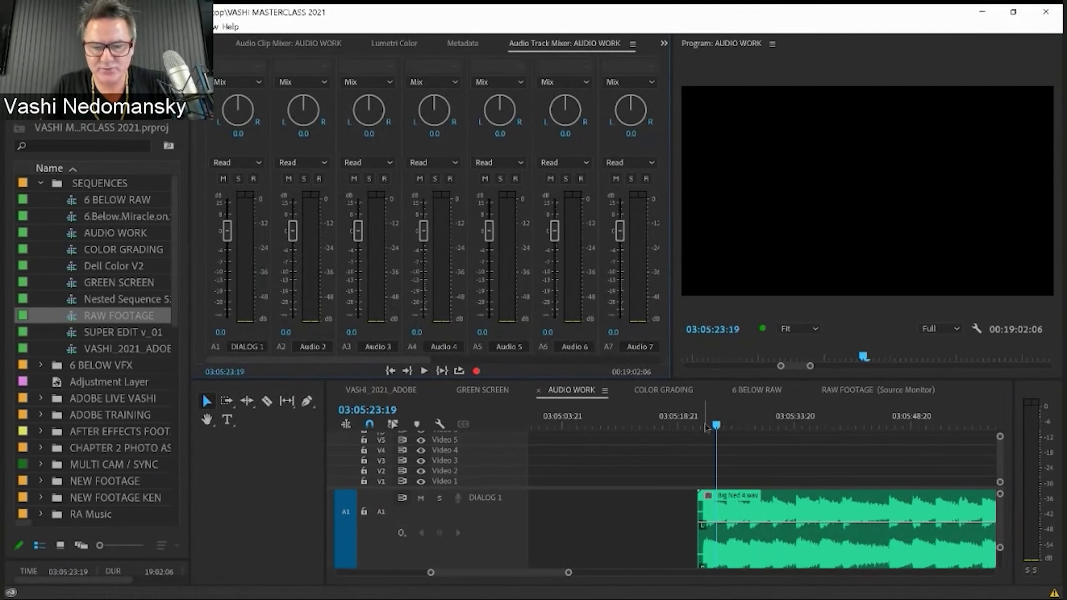
pyautogui.press('Up')
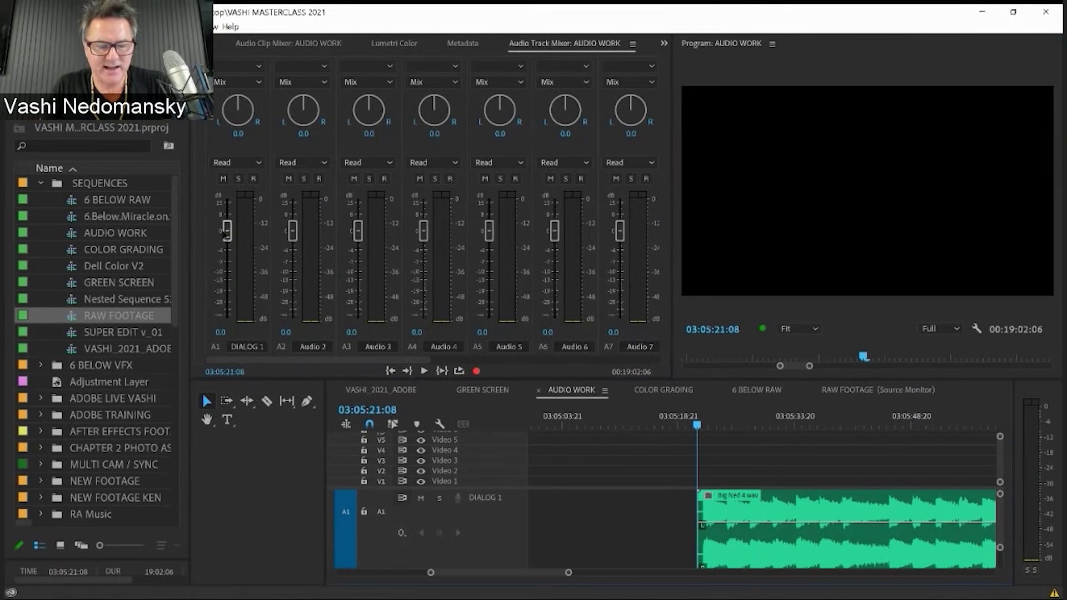
pyautogui.press('space')
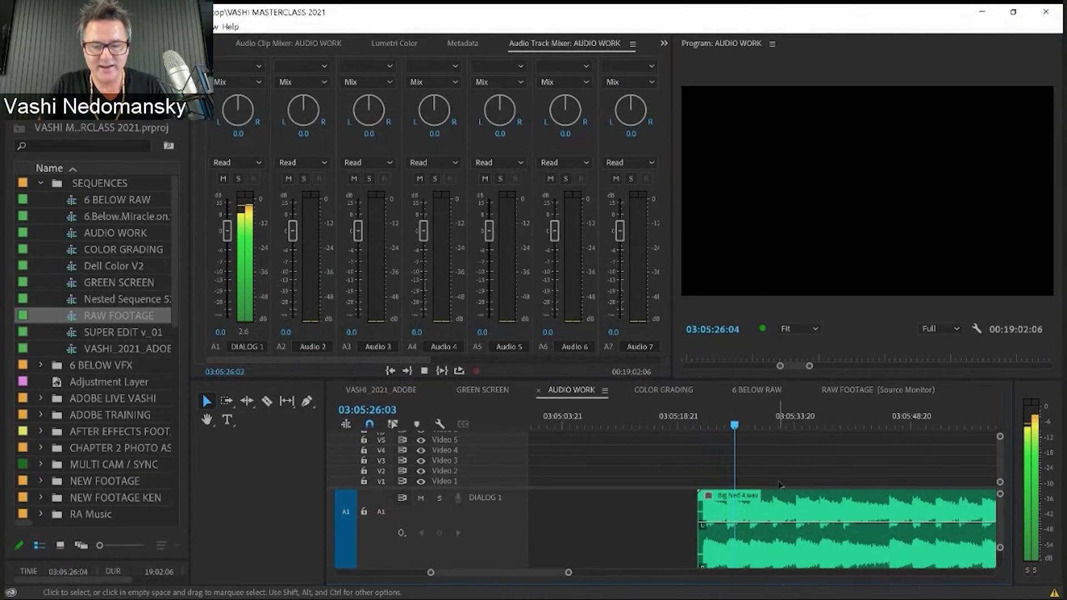
pyautogui.press('space')
pyautogui.click(710, 428)
pyautogui.moveTo(711, 431); pyautogui.dragTo(696, 428)
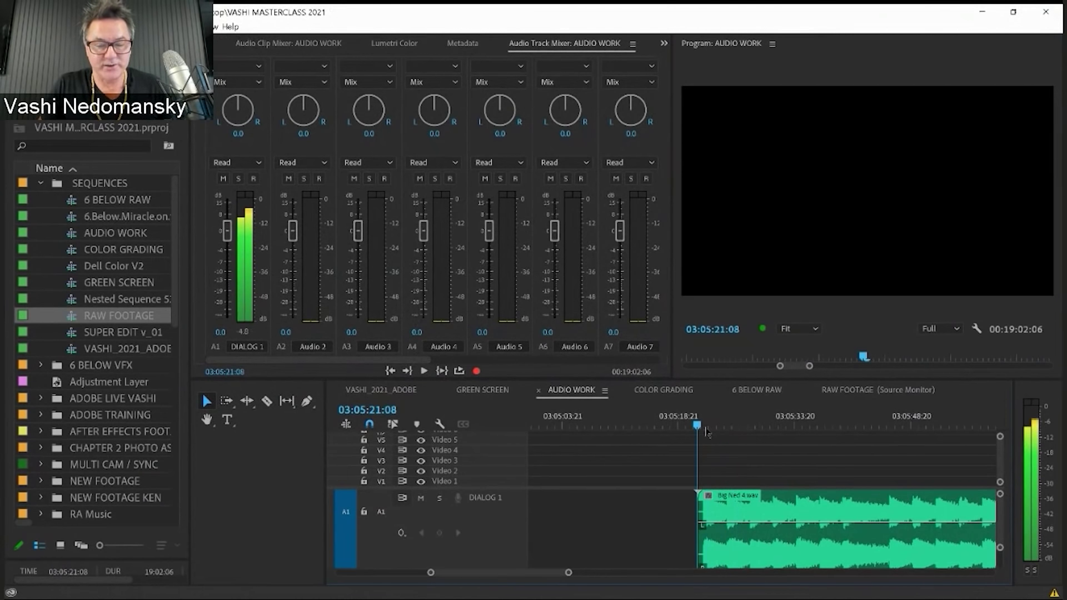
# - Set the automation mode of the DIALOG 1 track to Write in the Audio Track Mixer
pyautogui.click(254, 179)
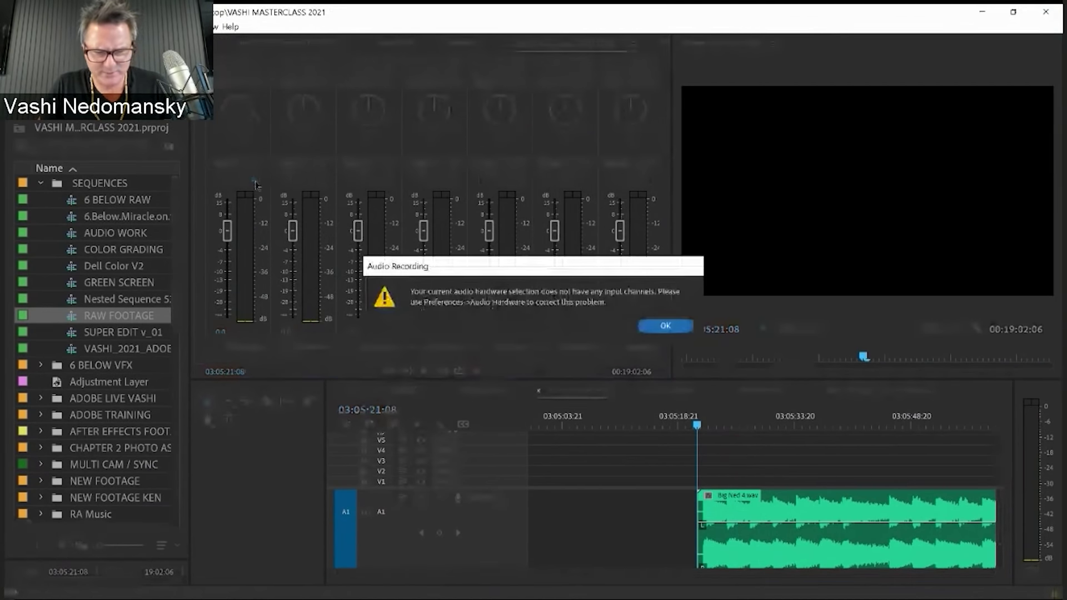
pyautogui.click(665, 326)
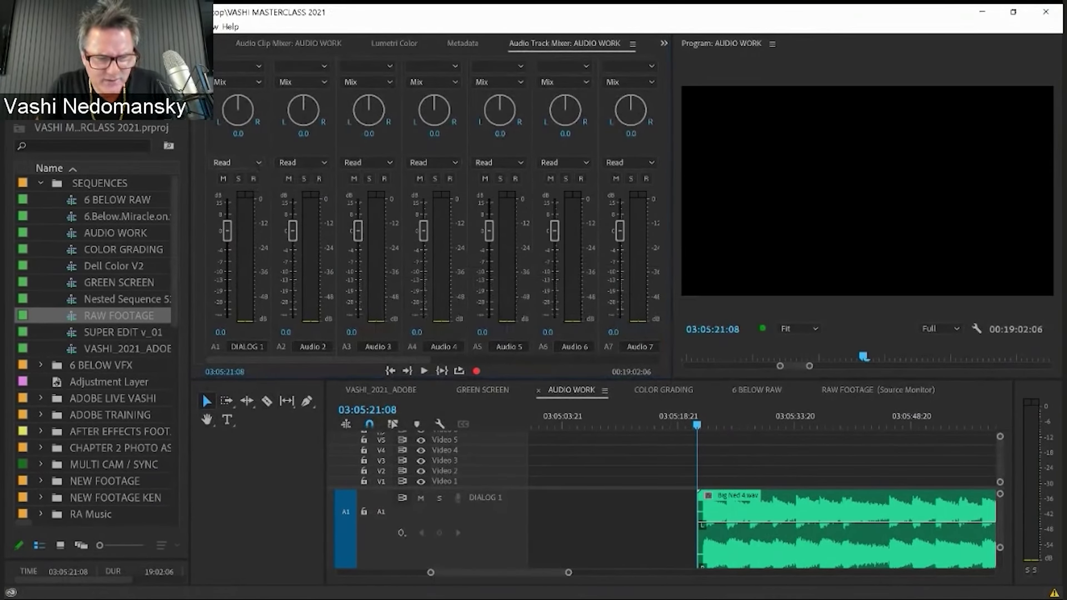
pyautogui.click(236, 162)
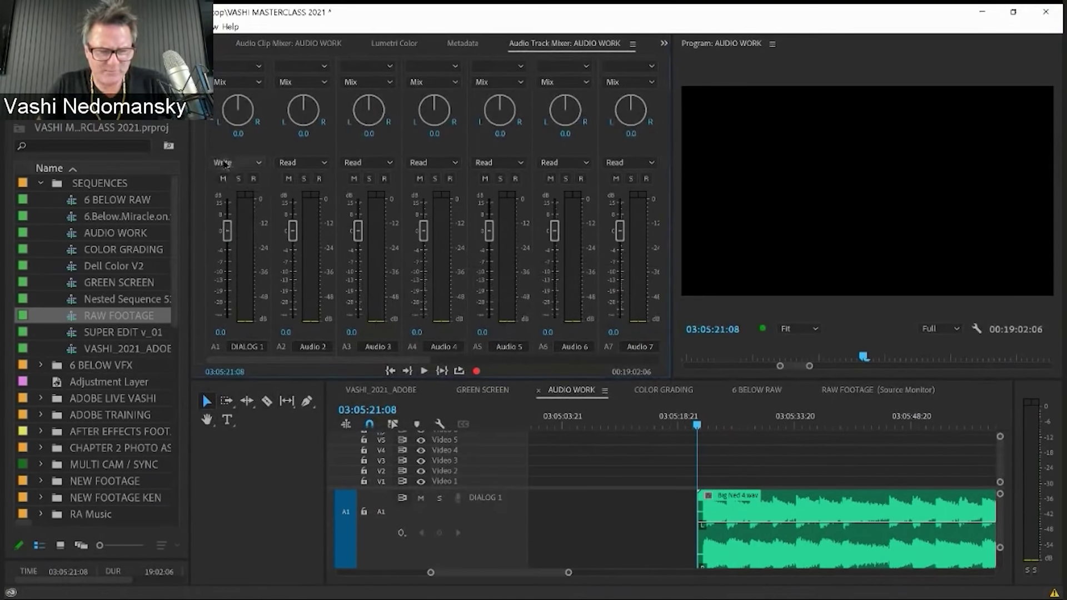
pyautogui.click(232, 168)
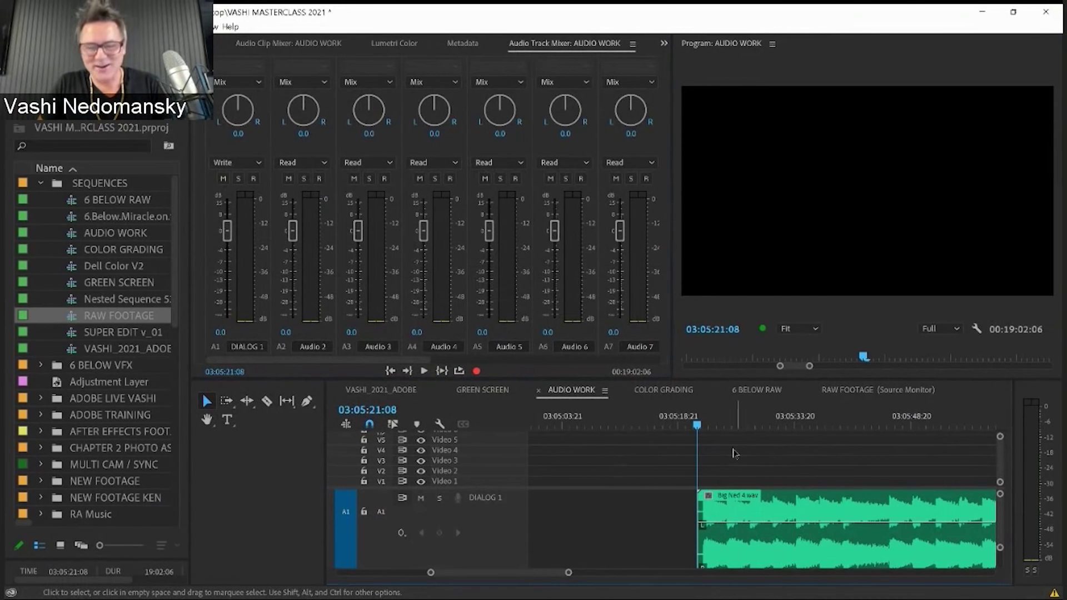
# - Record fader automation on the DIALOG 1 track while the music plays, bringing the fader down to about -50 dB
pyautogui.press('space')
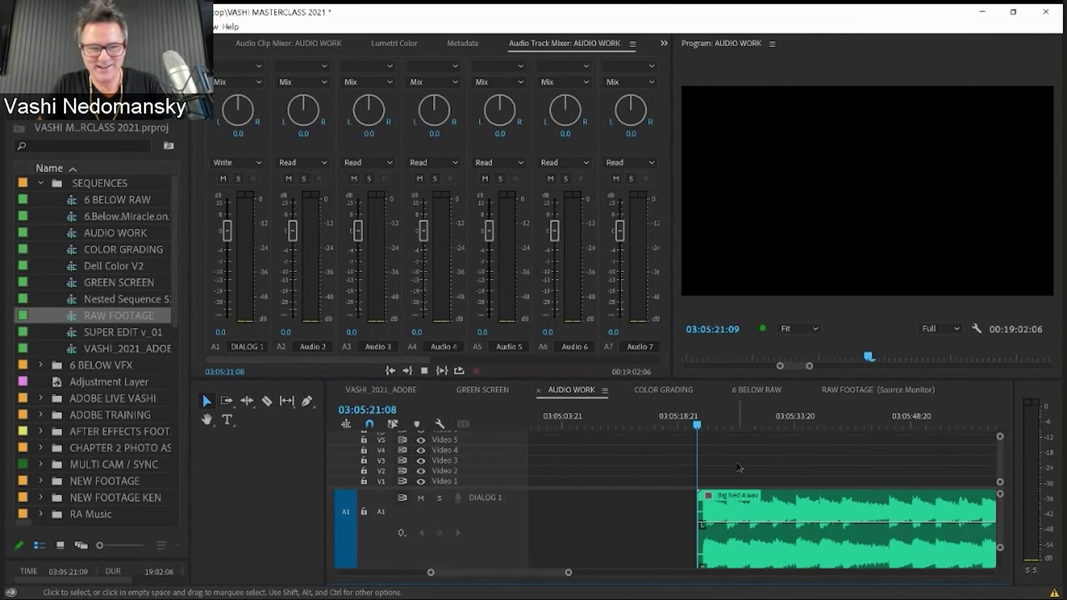
pyautogui.moveTo(225, 237); pyautogui.dragTo(237, 315)
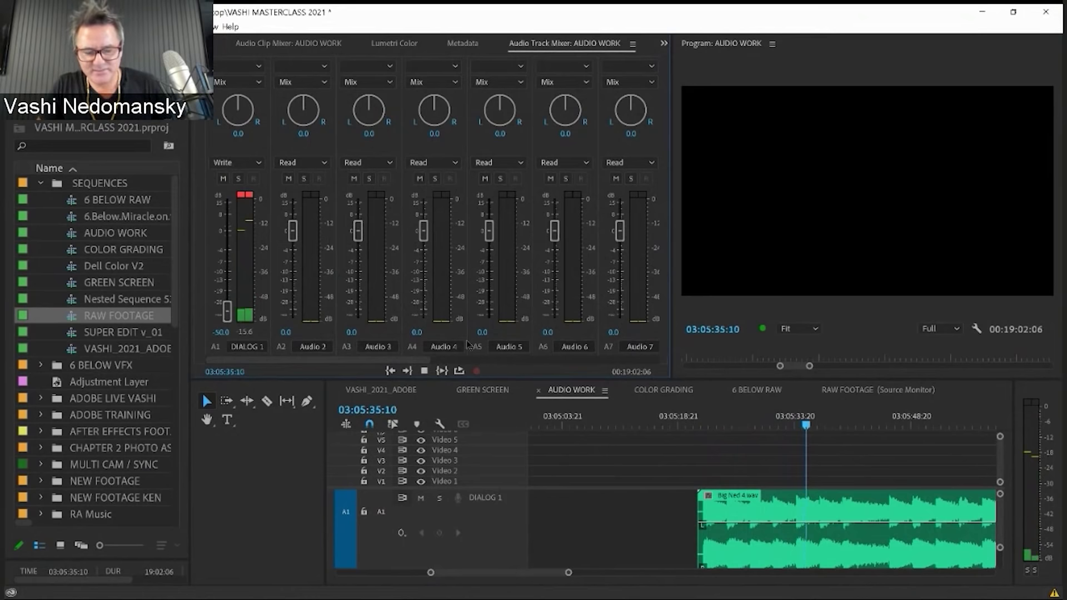
pyautogui.press('space')
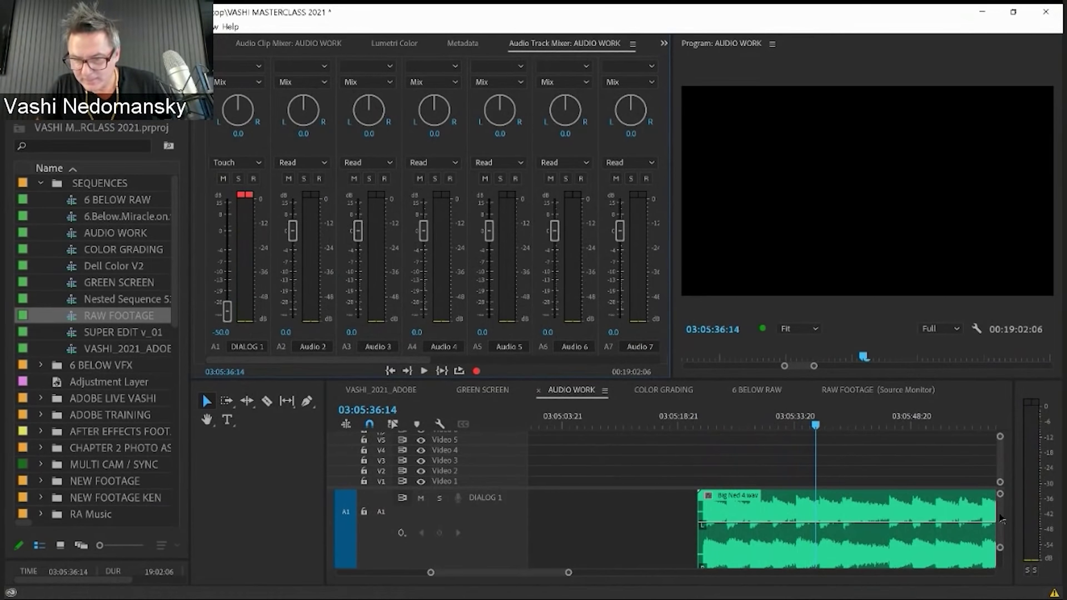
# - Scrub back through the automated part of Big Ned 4.wav and select the clip
pyautogui.scroll(-1, 995, 520)
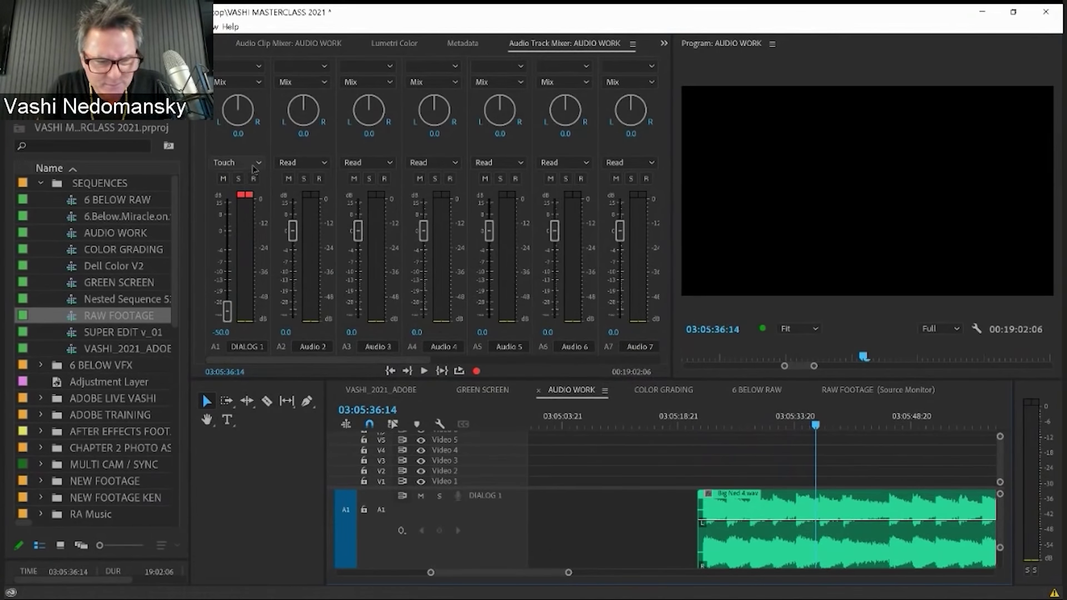
pyautogui.moveTo(766, 426); pyautogui.dragTo(750, 437)
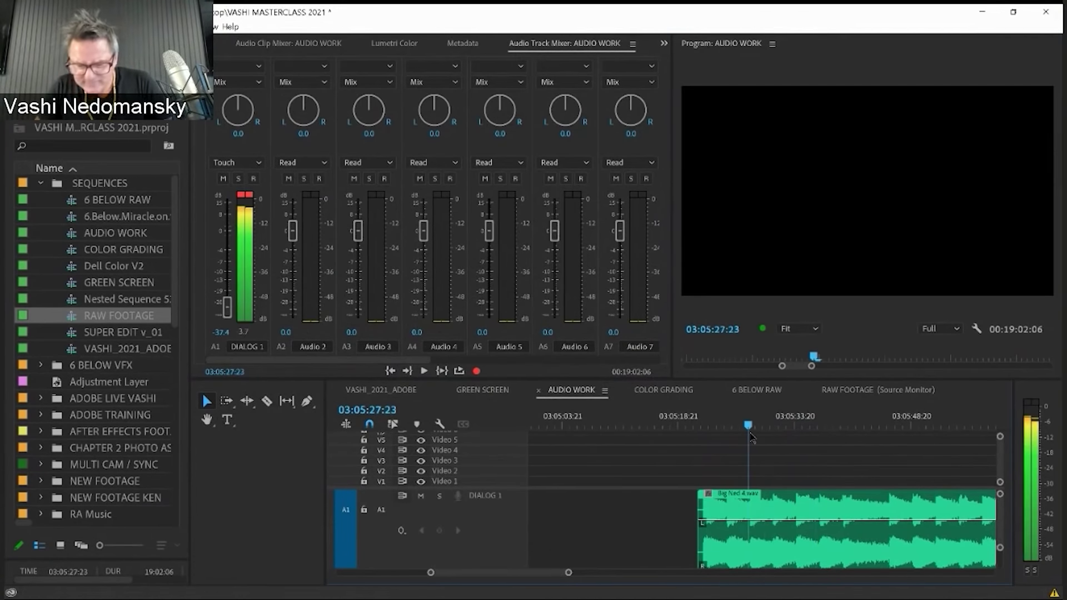
pyautogui.click(776, 514)
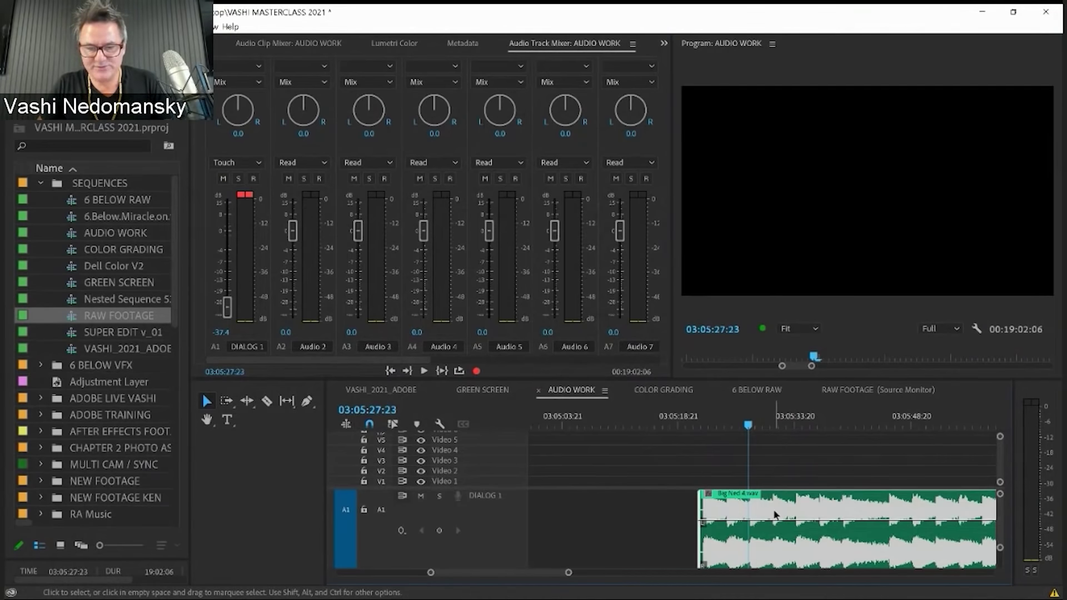
# - Show a wider Audio Clip Mixer and place the playhead at the start of Big Ned 4.wav, with keyframe writing enabled for A1
pyautogui.click(270, 44)
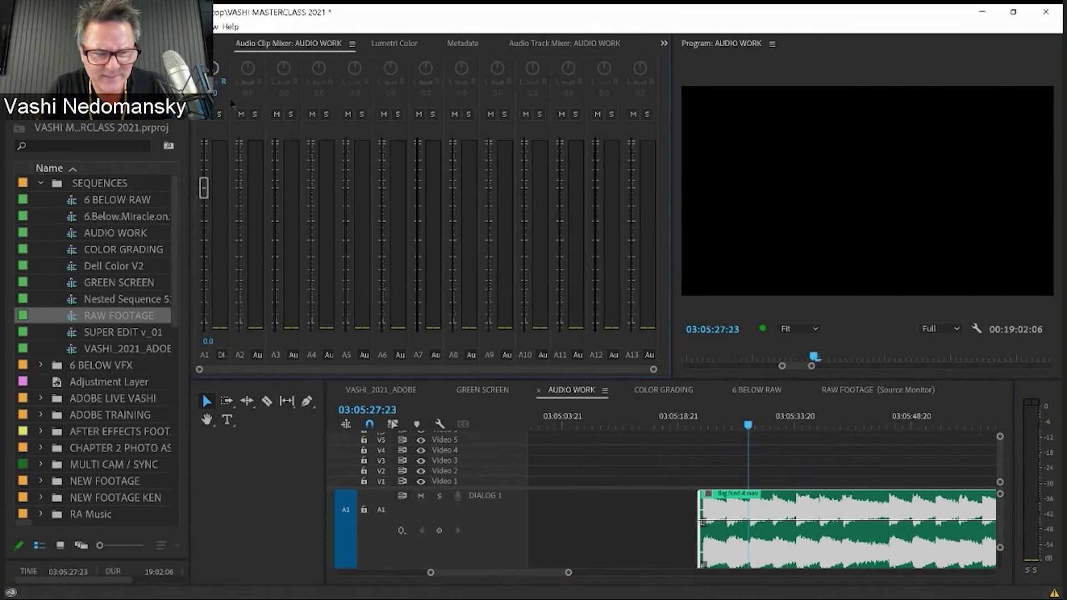
pyautogui.moveTo(671, 202); pyautogui.dragTo(823, 196)
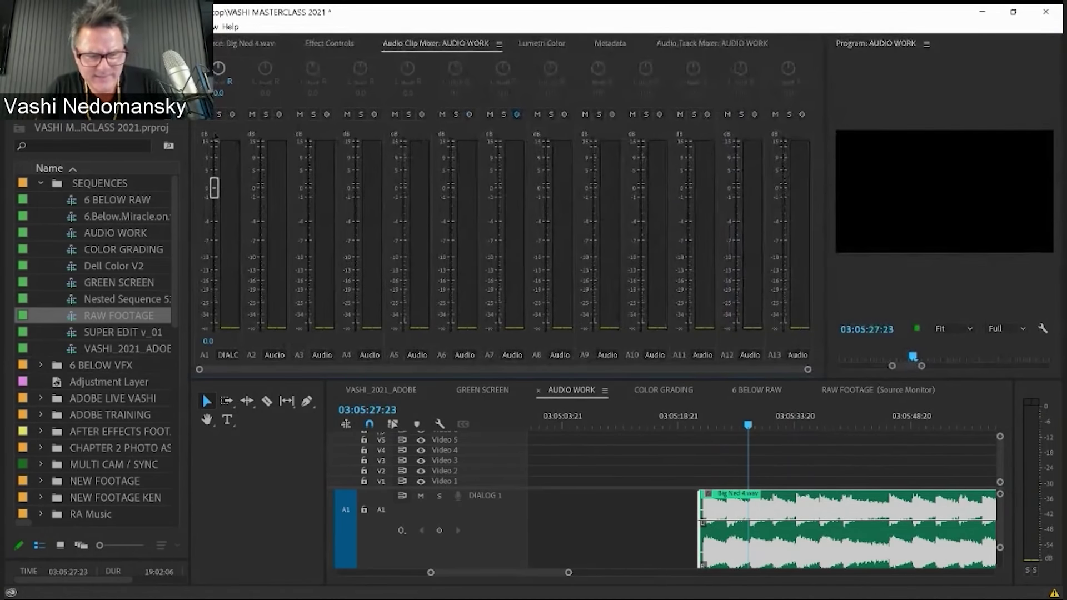
pyautogui.moveTo(707, 427); pyautogui.dragTo(681, 426)
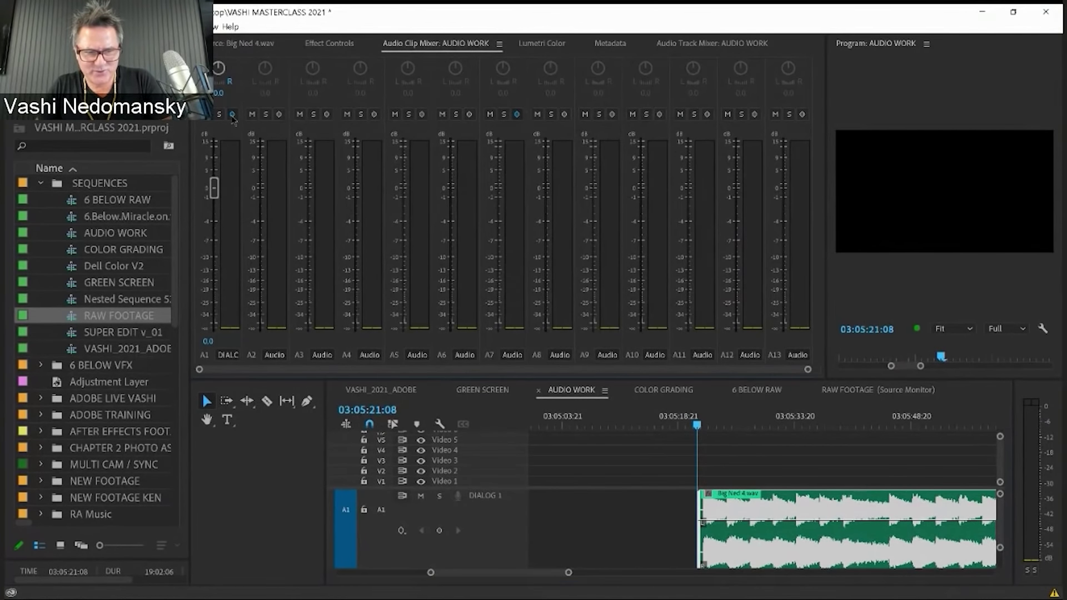
# - Write volume keyframes to Big Ned 4.wav during playback by moving the A1 clip fader up to 15 dB and down to -12.5 dB
pyautogui.press('space')
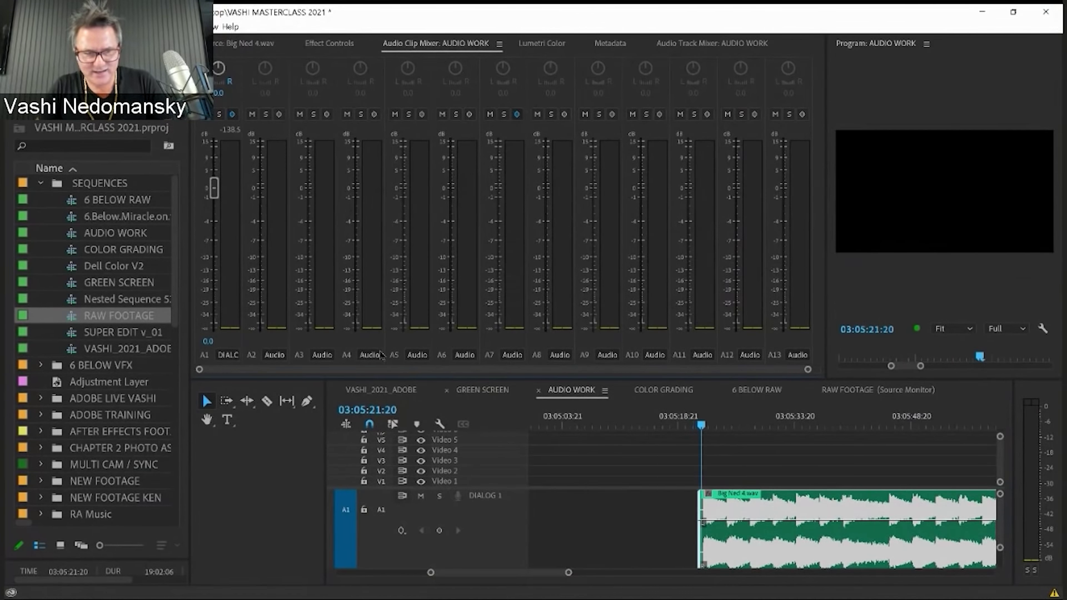
pyautogui.moveTo(214, 189); pyautogui.dragTo(230, 137)
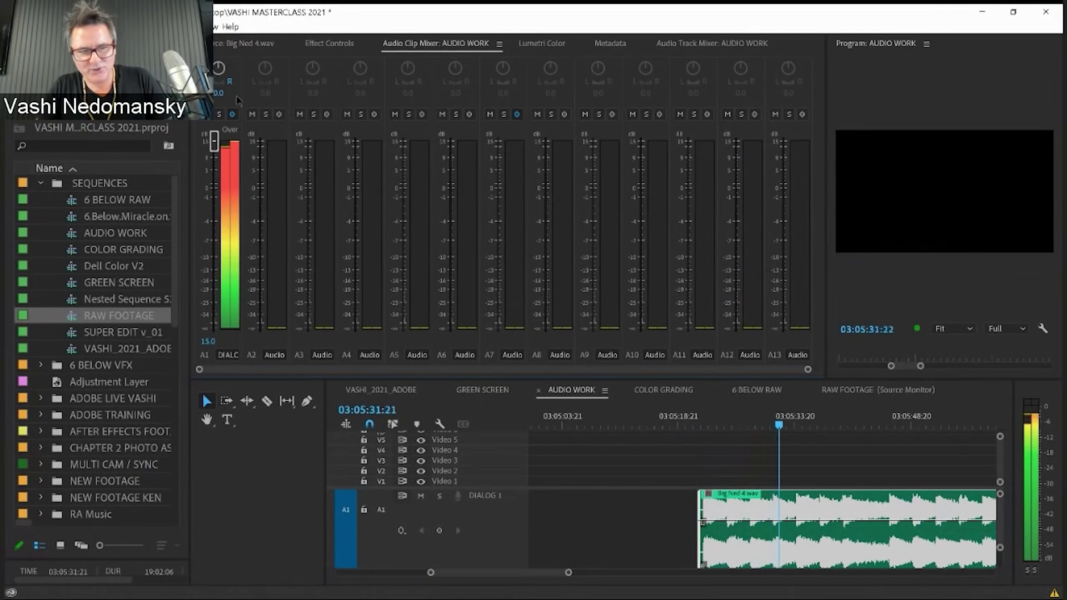
pyautogui.moveTo(239, 98); pyautogui.dragTo(234, 272)
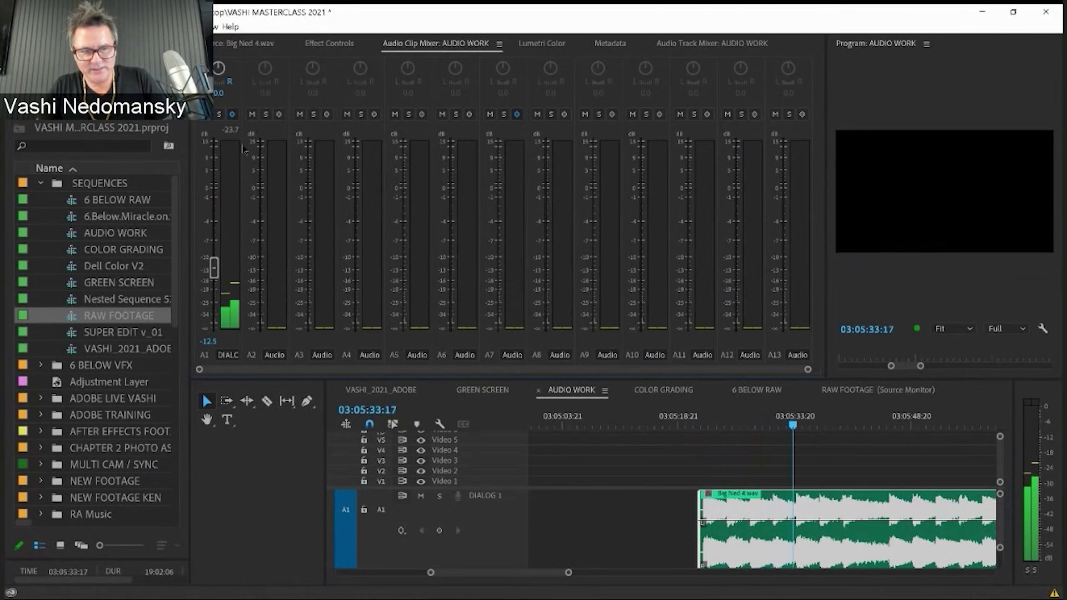
pyautogui.press('space')
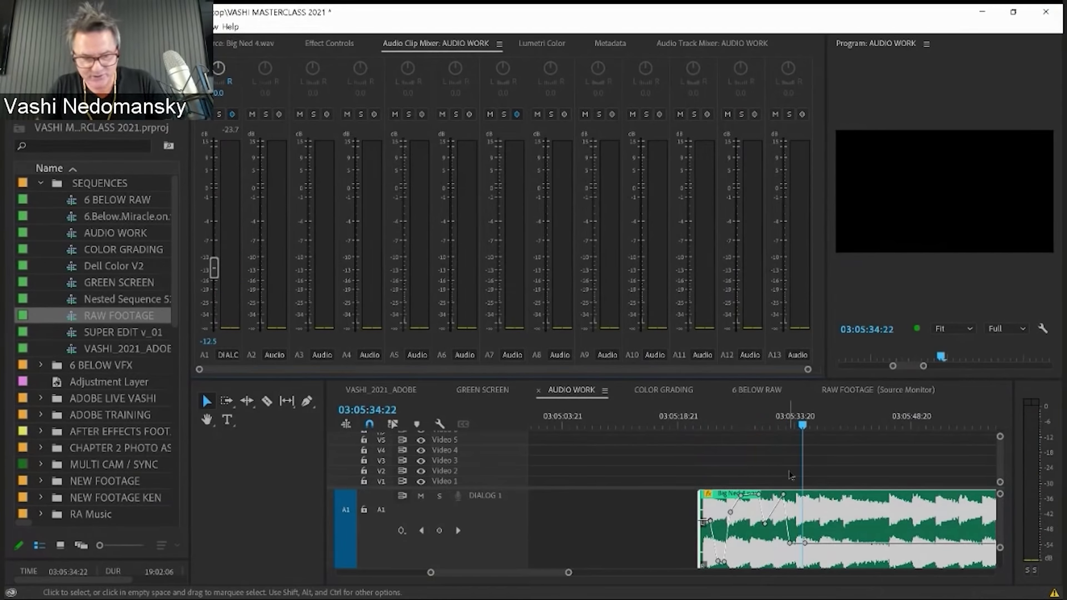
# - Examine the written volume keyframes on Big Ned 4.wav in the maximized timeline, scrubbing through them before restoring the workspace
pyautogui.press('`')
pyautogui.press('=')
pyautogui.press('=')
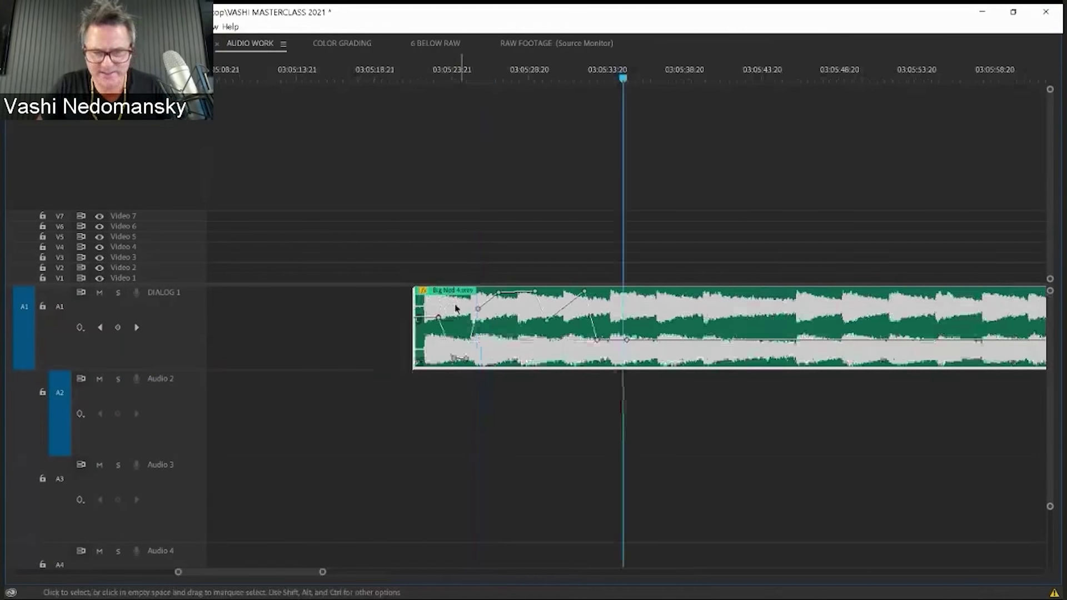
pyautogui.moveTo(237, 78); pyautogui.dragTo(562, 84)
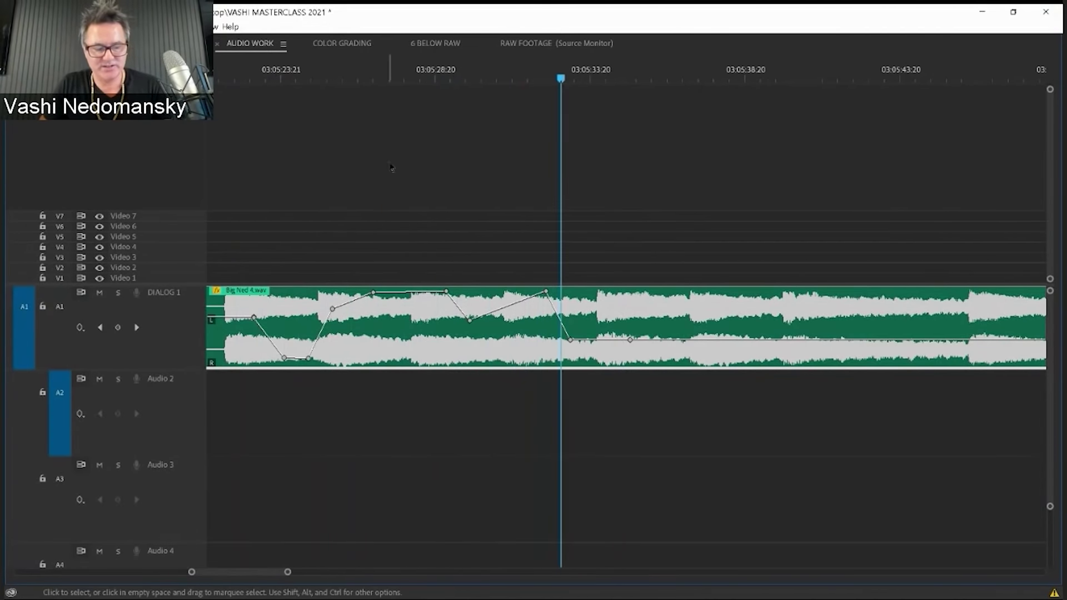
pyautogui.press('`')
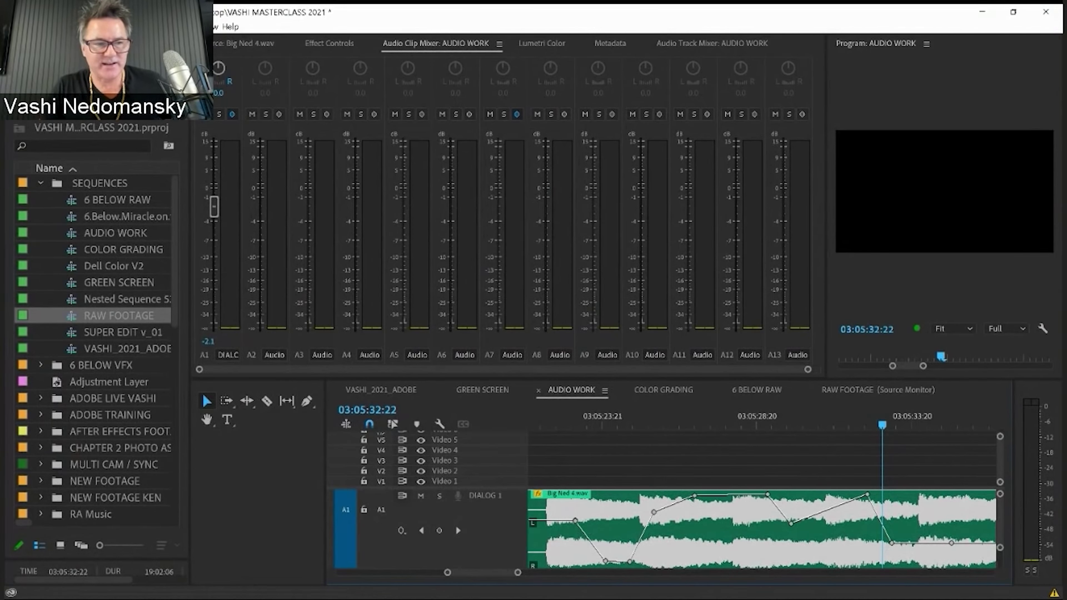
# - Review the Automation Keyframe Optimization options in the Audio preferences, leaving them as they are
pyautogui.hotkey('alt', 'e')
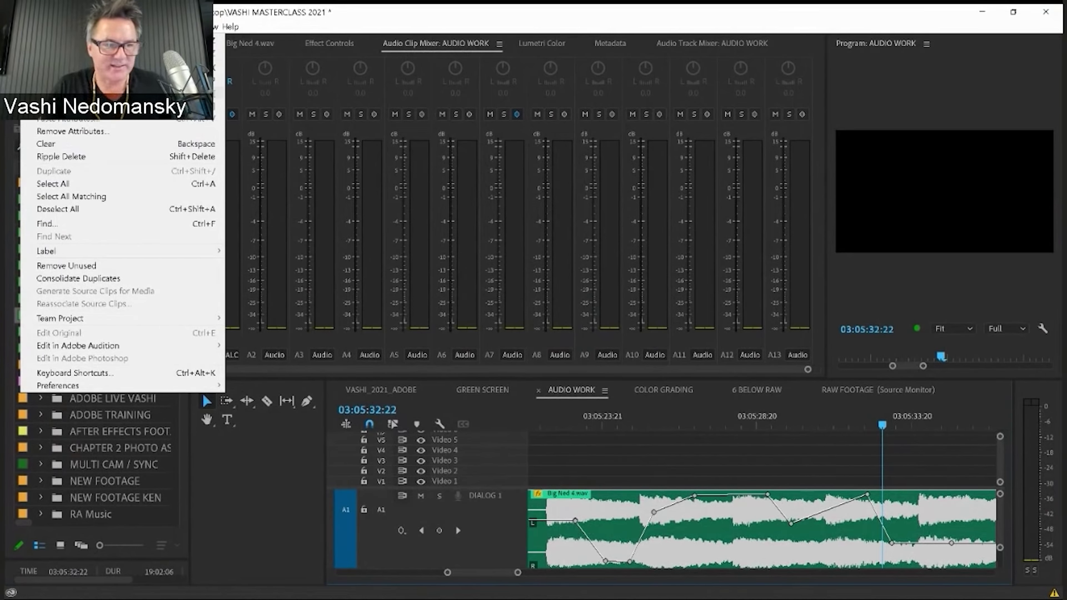
pyautogui.moveTo(94, 388)
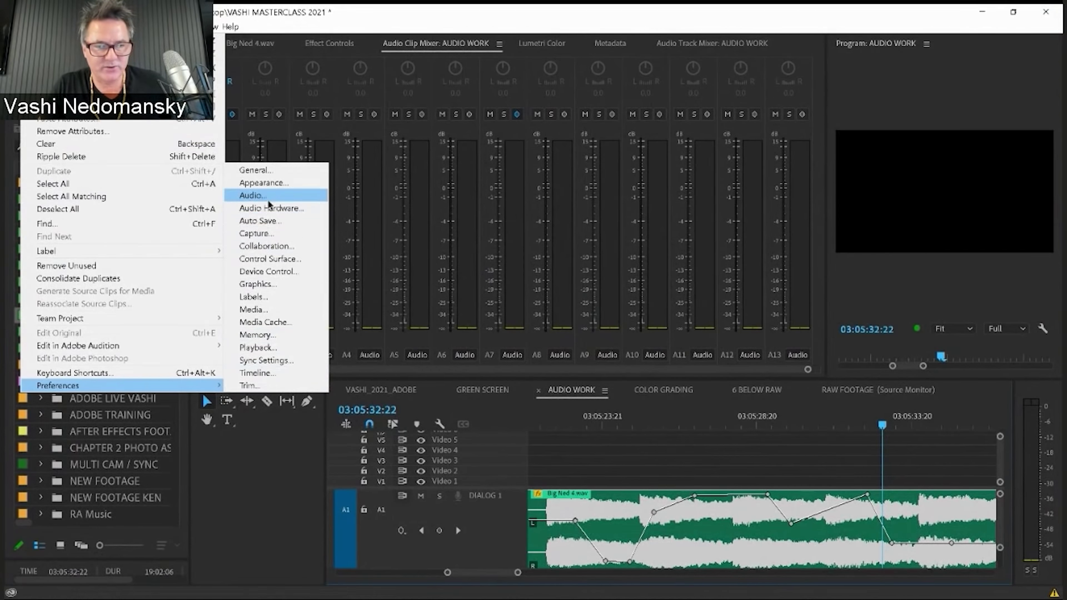
pyautogui.click(251, 196)
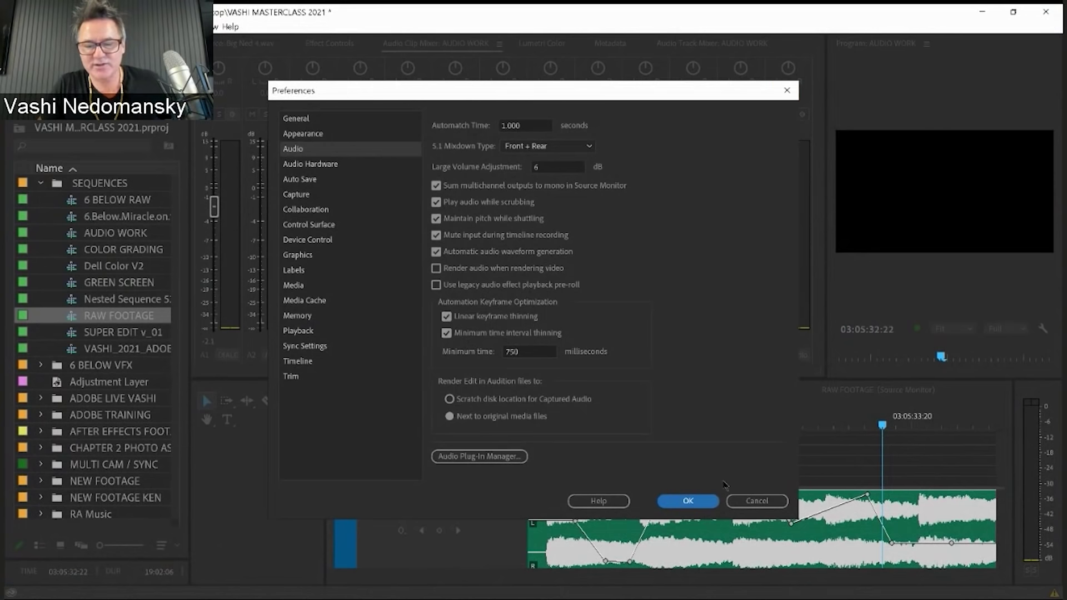
pyautogui.click(756, 502)
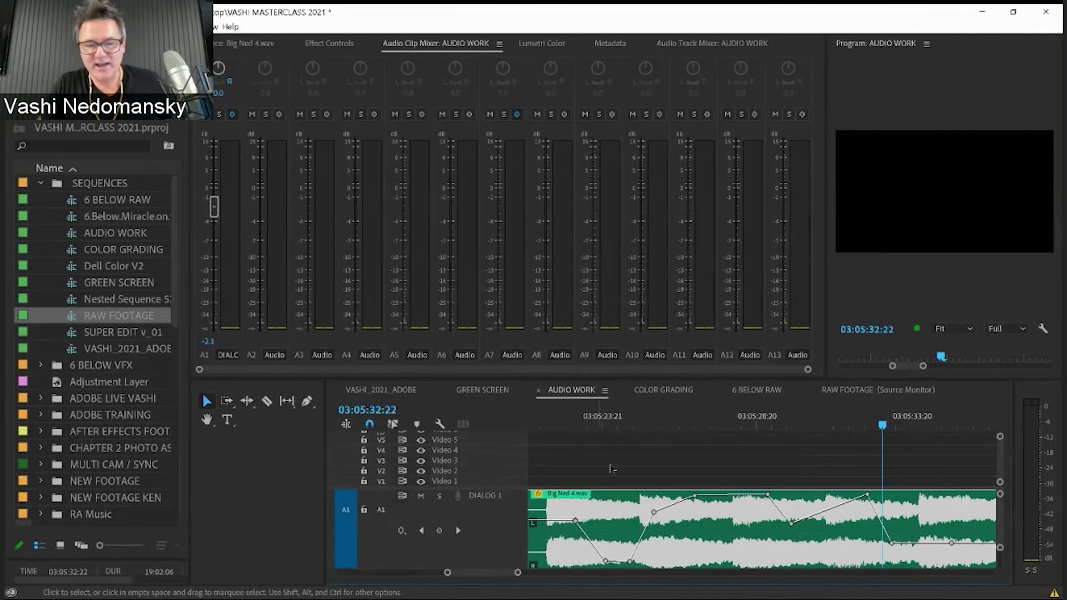
# - Set the A1 clip fader to -0.8 dB at the playhead and inspect the Big Ned 4.wav volume keyframes in the maximized timeline
pyautogui.moveTo(214, 206)
pyautogui.mouseDown()
pyautogui.moveTo(214, 281)
pyautogui.moveTo(214, 195)
pyautogui.mouseUp()
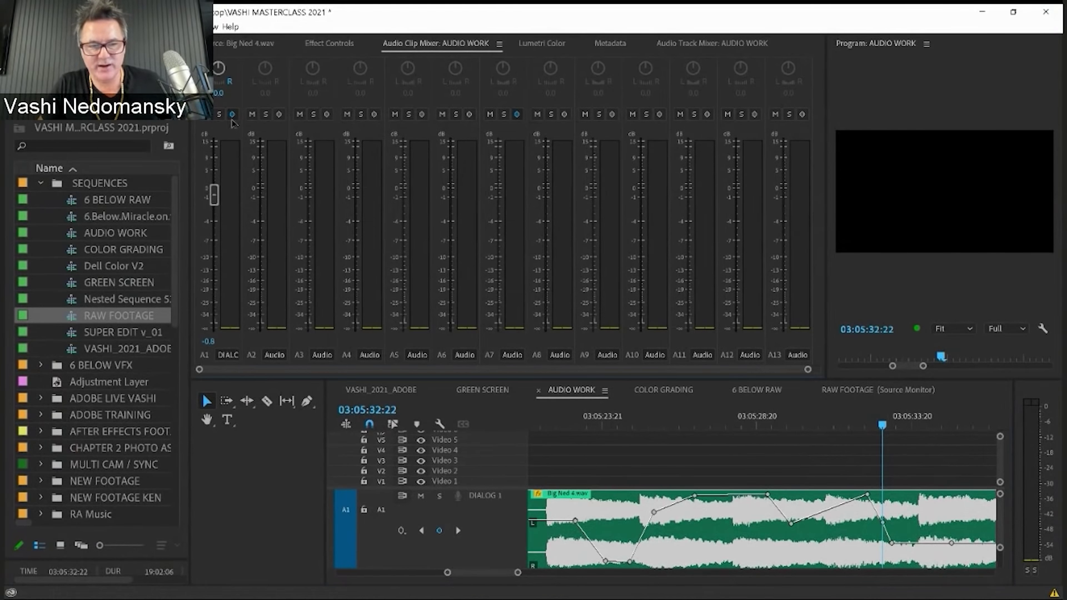
pyautogui.click(581, 459)
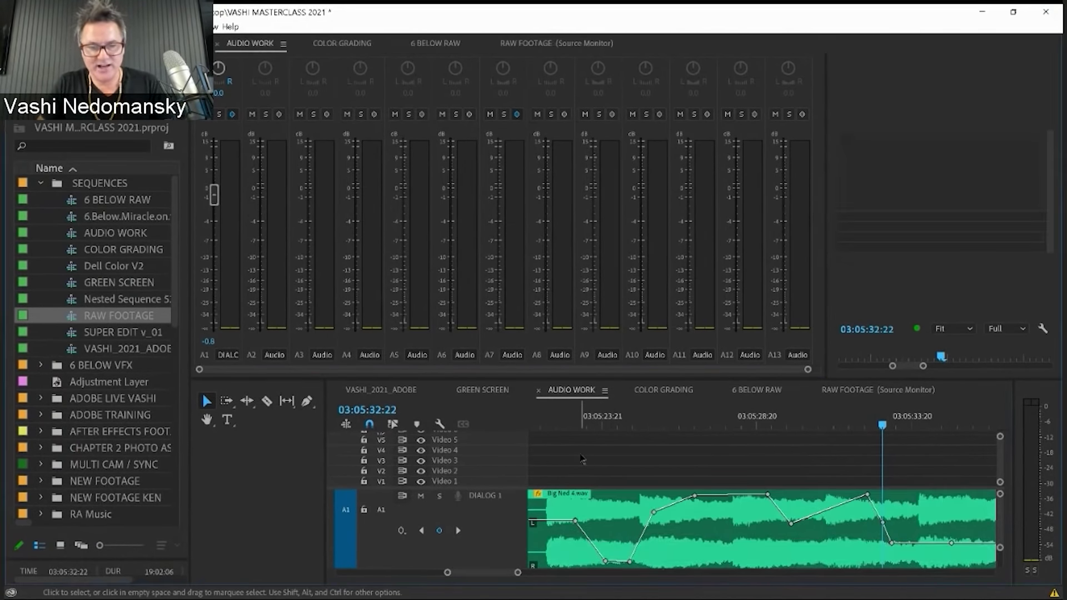
pyautogui.press('`')
pyautogui.press('-')
pyautogui.press('-')
pyautogui.press('-')
pyautogui.press('-')
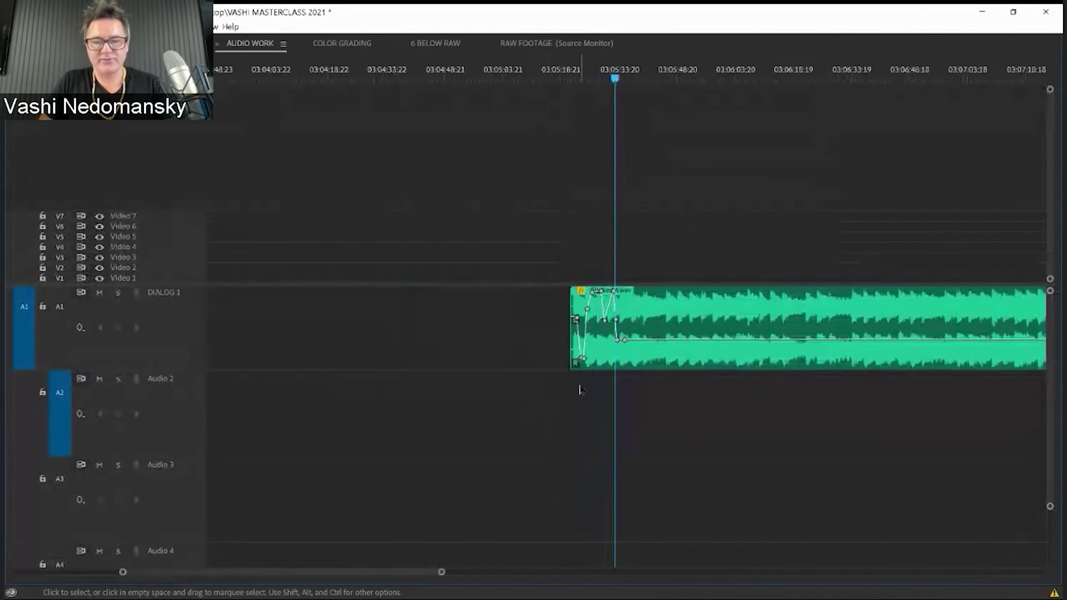
pyautogui.press('=')
pyautogui.moveTo(618, 290)
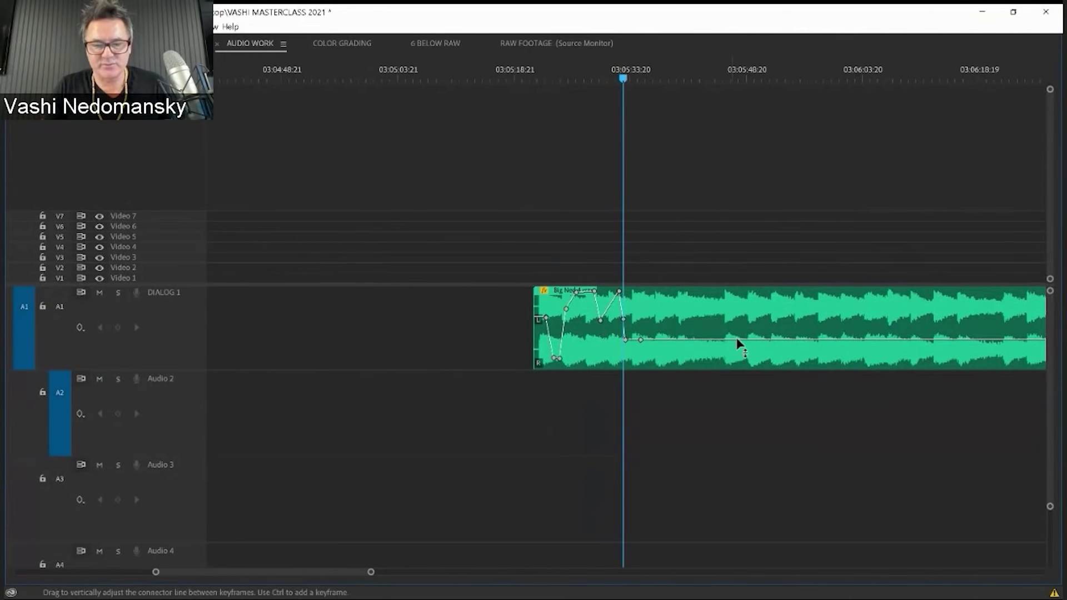
pyautogui.moveTo(669, 329)
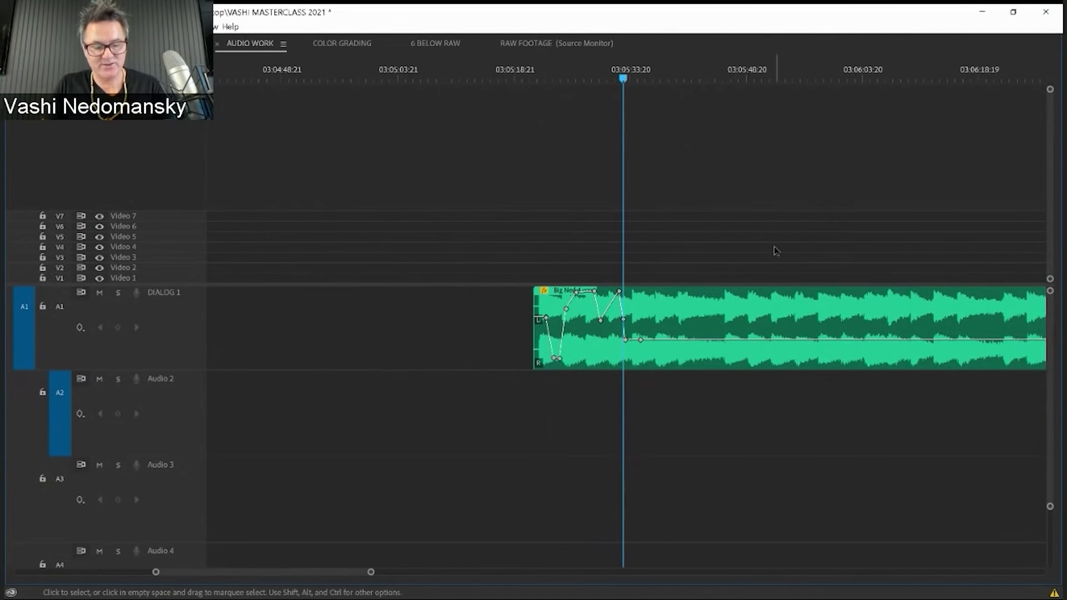
# - Minimize all timeline tracks, restore the workspace, and enlarge the Program monitor by narrowing the Audio Clip Mixer
pyautogui.hotkey('shift', '-')
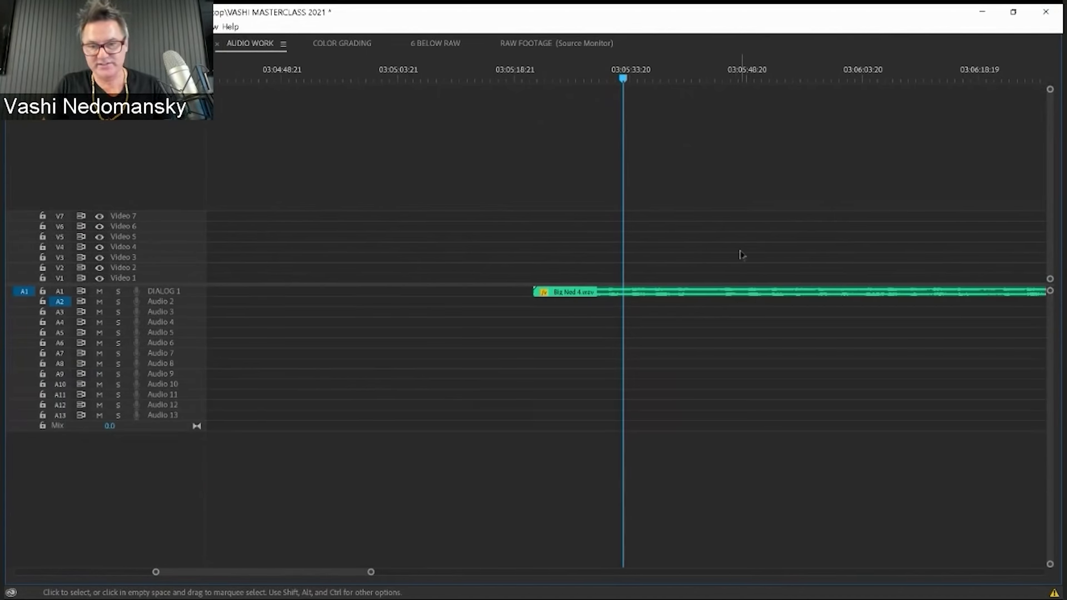
pyautogui.press('`')
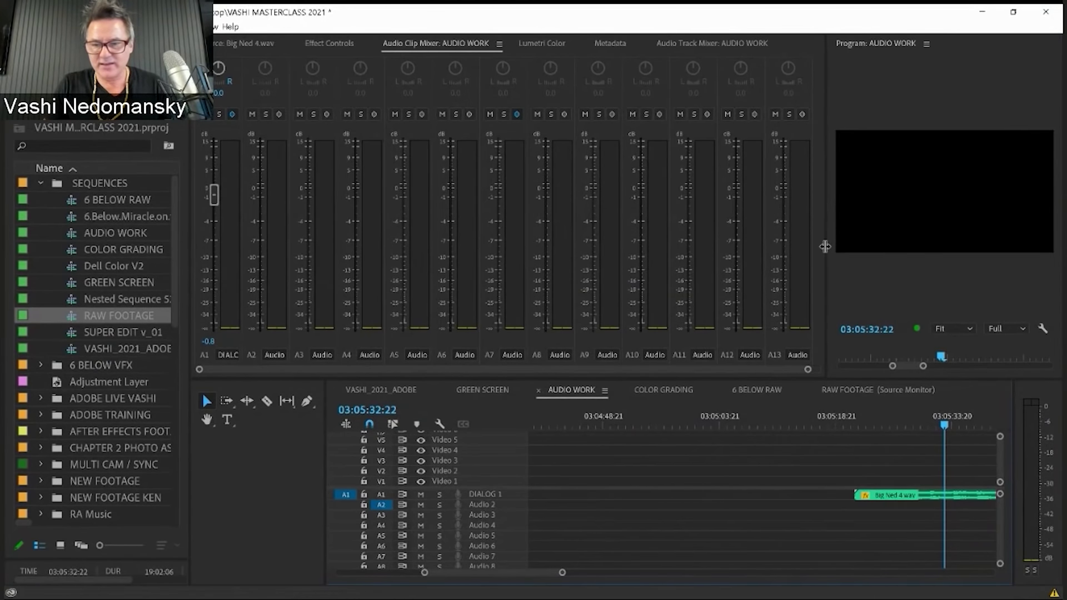
pyautogui.moveTo(824, 246); pyautogui.dragTo(500, 247)
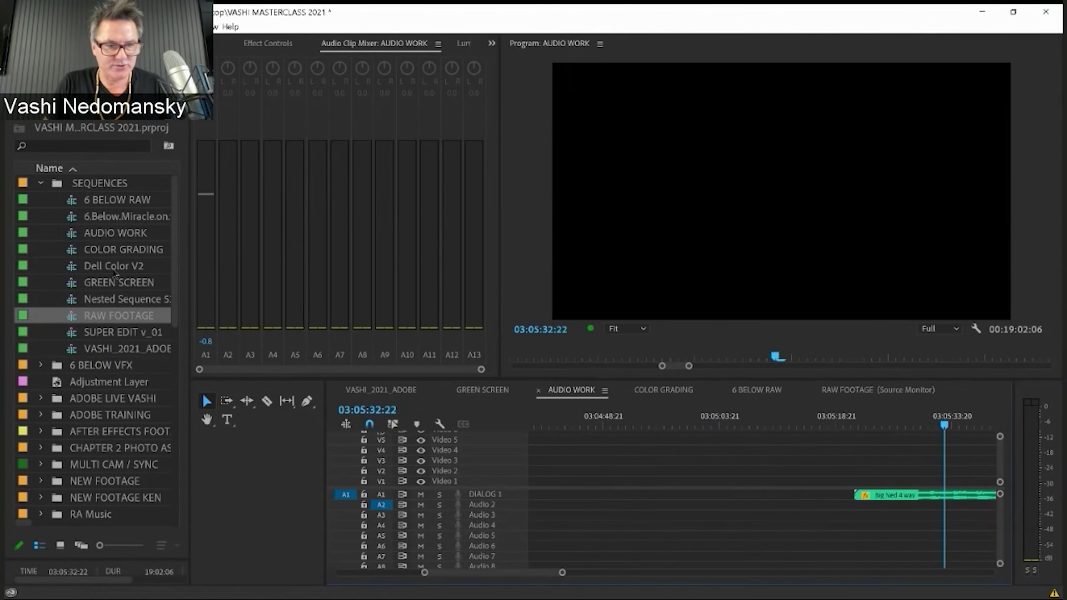
# - Open the SUPER EDIT v_01 sequence and place the playhead at 00:03:10:14 among its opening group of clips
pyautogui.doubleClick(121, 333)
pyautogui.click(601, 474)
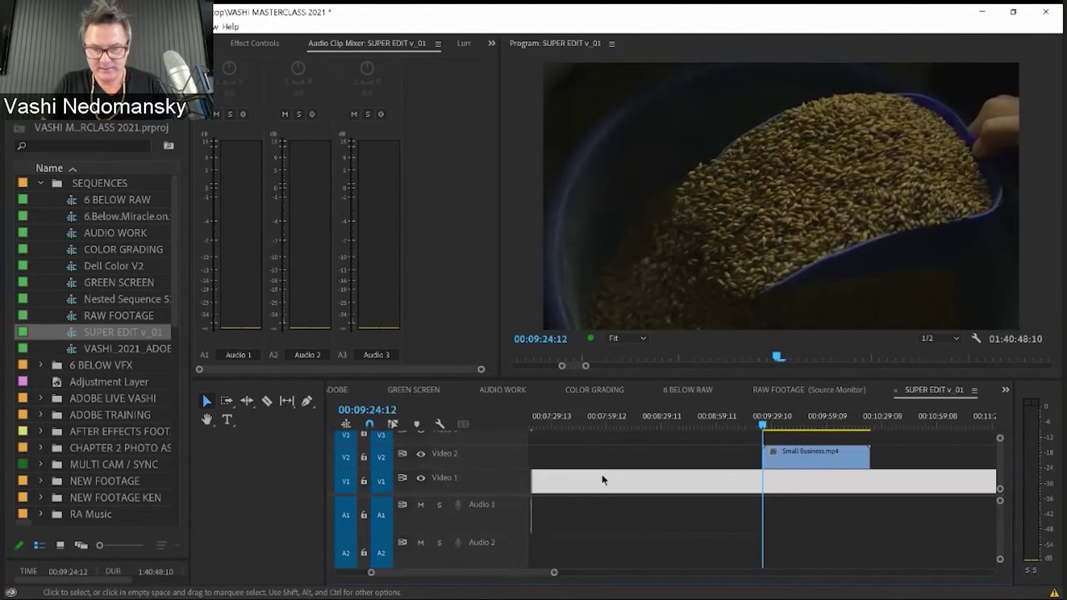
pyautogui.press('\\')
pyautogui.click(579, 417)
pyautogui.press('\\')
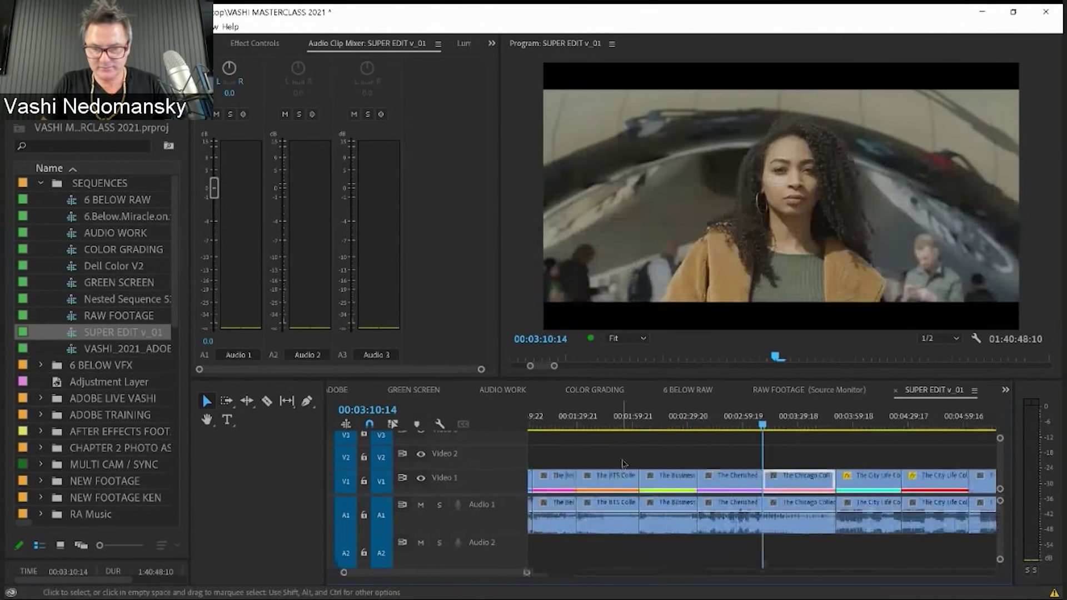
pyautogui.press('-')
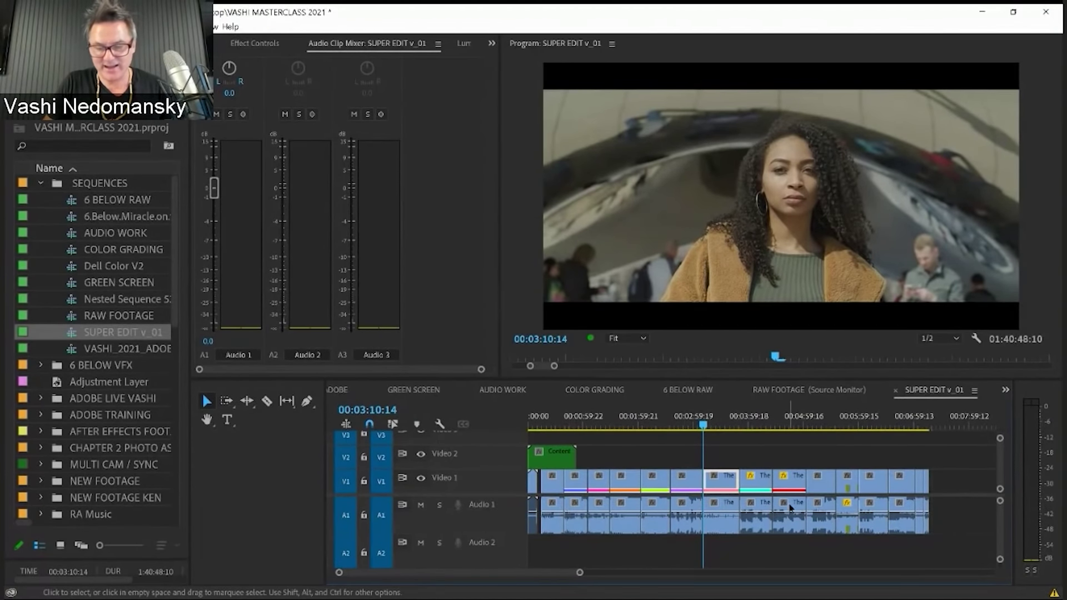
# - Select only the Audio 1 portions of the opening clips in SUPER EDIT v_01 and apply the default audio transition to their cuts
pyautogui.click(882, 503)
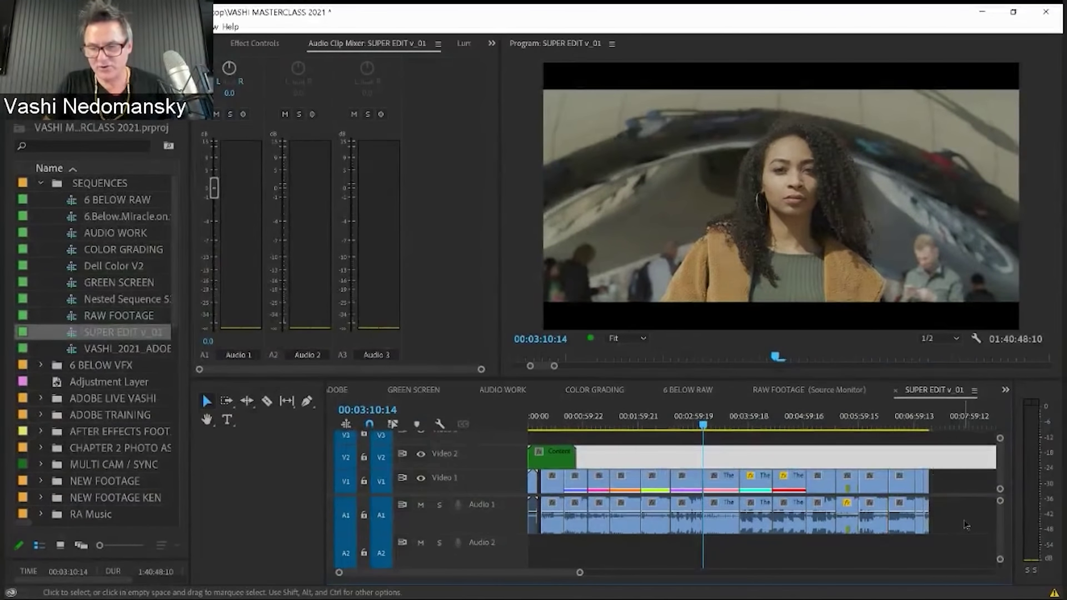
pyautogui.moveTo(963, 520); pyautogui.dragTo(528, 514)
pyautogui.press('=')
pyautogui.press('=')
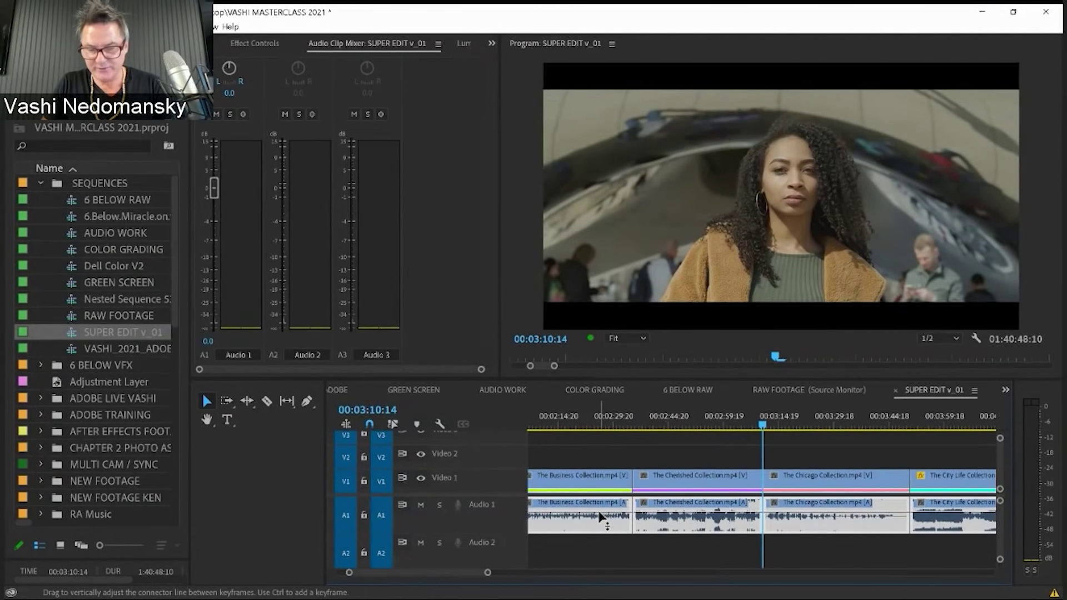
pyautogui.click(620, 428)
pyautogui.press('=')
pyautogui.press('=')
pyautogui.press('=')
pyautogui.hotkey('ctrl', 'k')
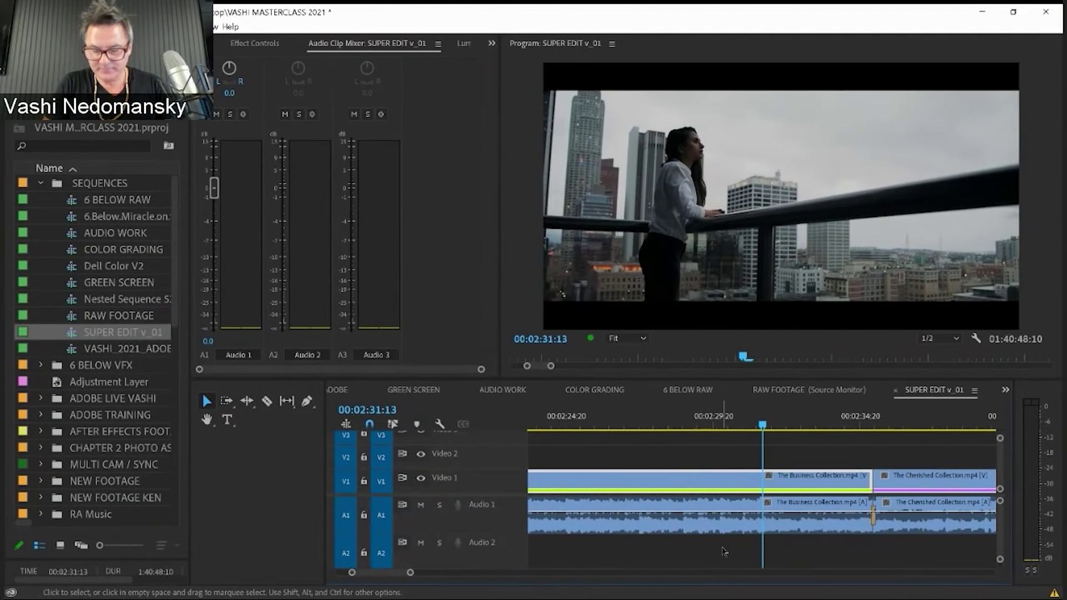
# - Step through the following cuts as far as the start of The Corona Collection.mp4 to check their audio transitions
pyautogui.press('Down')
pyautogui.press('Down')
pyautogui.press('Down')
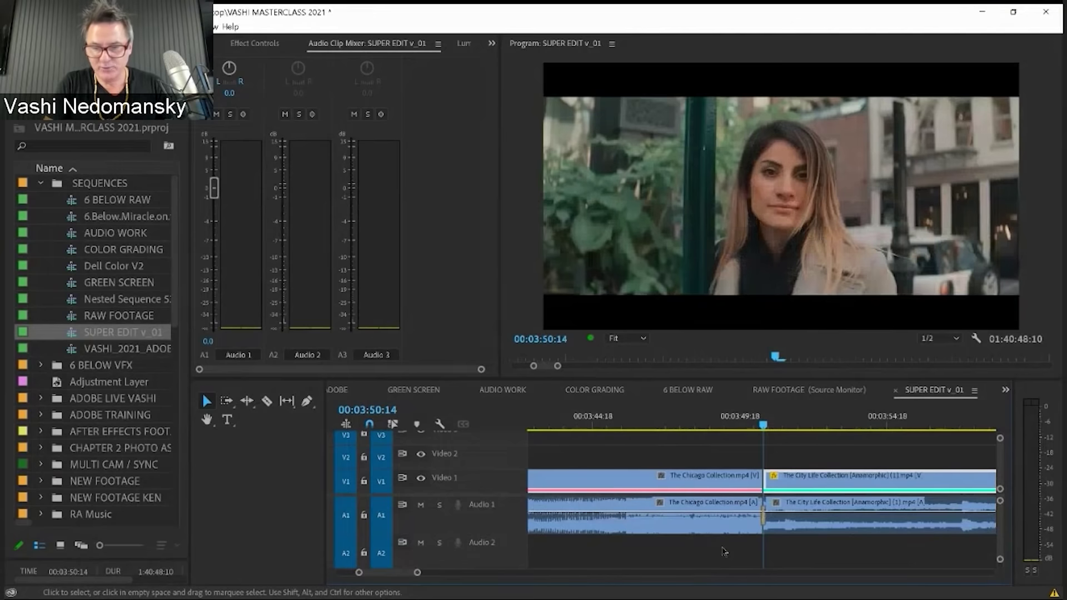
pyautogui.press('Down')
pyautogui.press('Down')
pyautogui.press('Down')
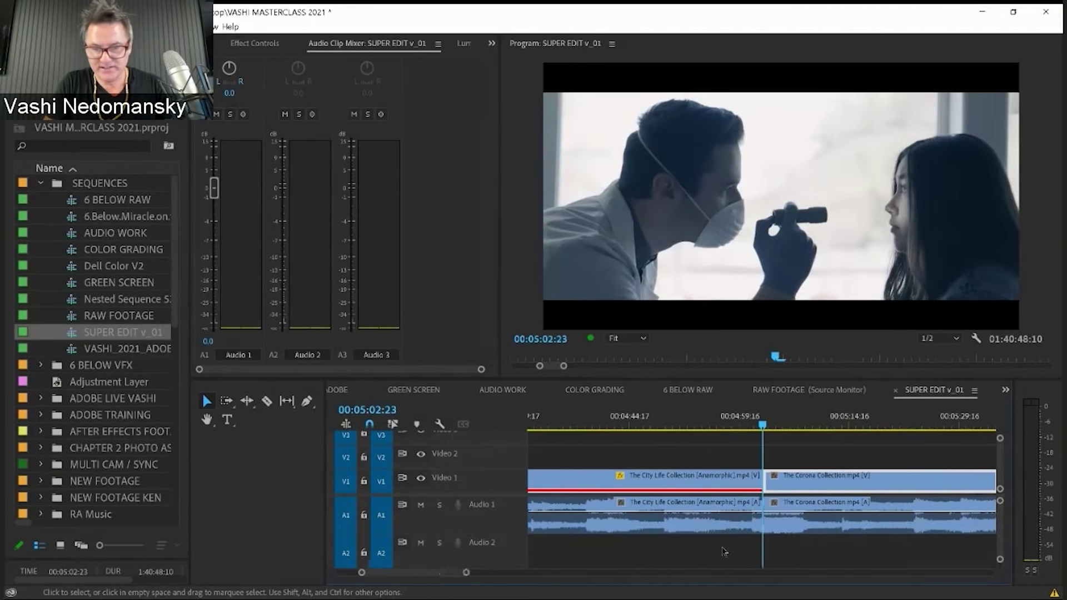
pyautogui.press('-')
pyautogui.press('-')
pyautogui.press('-')
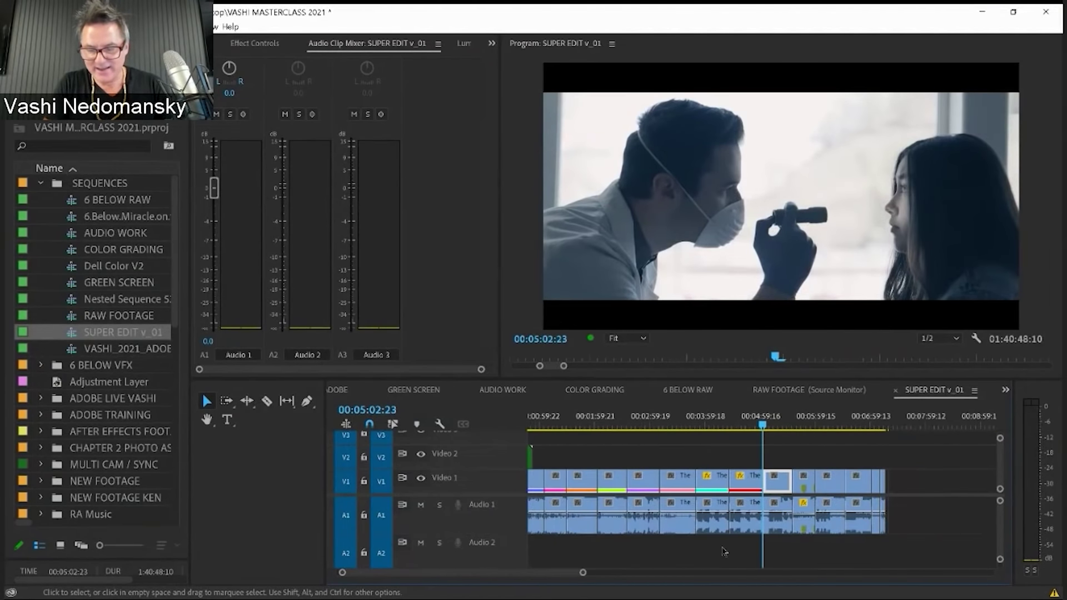
pyautogui.press('=')
pyautogui.press('=')
# - Maximize the timeline, heighten the audio tracks, and inspect the audio transition where The Corona Collection.mp4 begins
pyautogui.press('`')
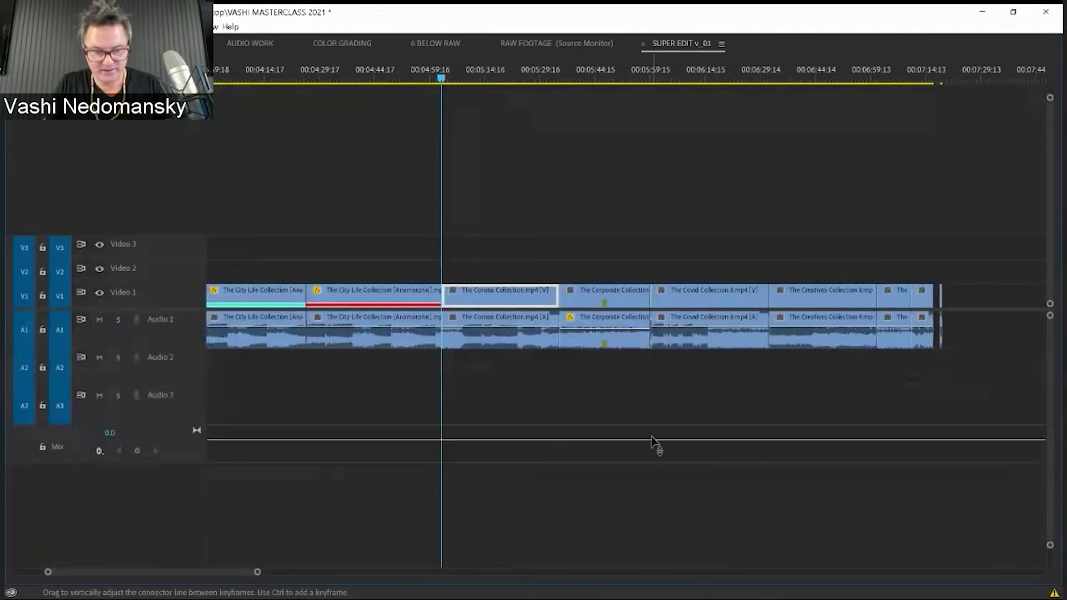
pyautogui.press('=')
pyautogui.press('=')
pyautogui.hotkey('alt', '=')
pyautogui.hotkey('alt', '=')
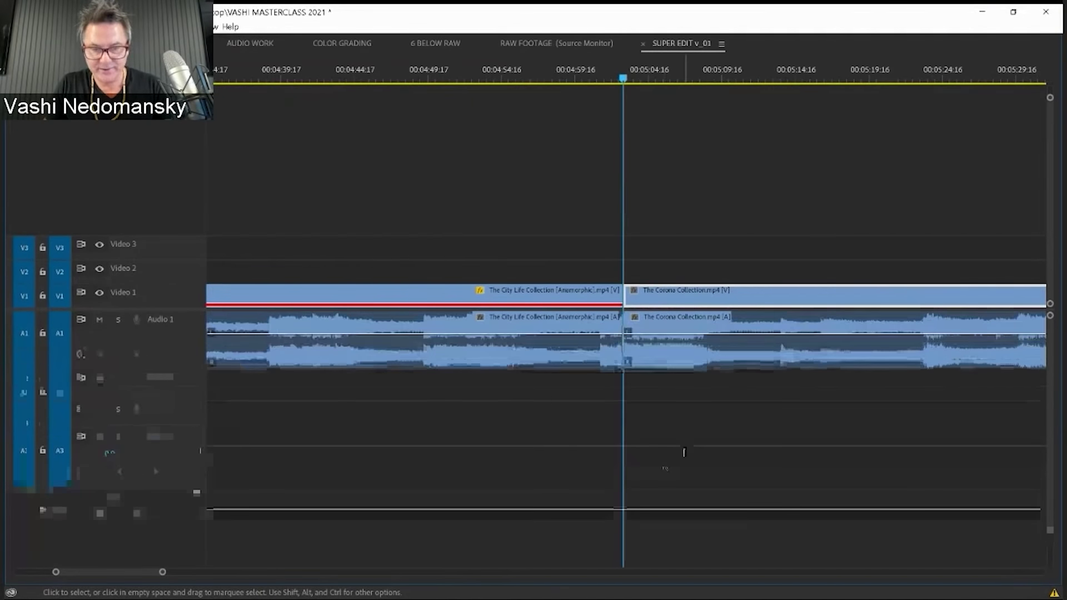
pyautogui.hotkey('ctrl', 'shift', 'd')
pyautogui.press('=')
pyautogui.press('=')
pyautogui.press('=')
pyautogui.press('=')
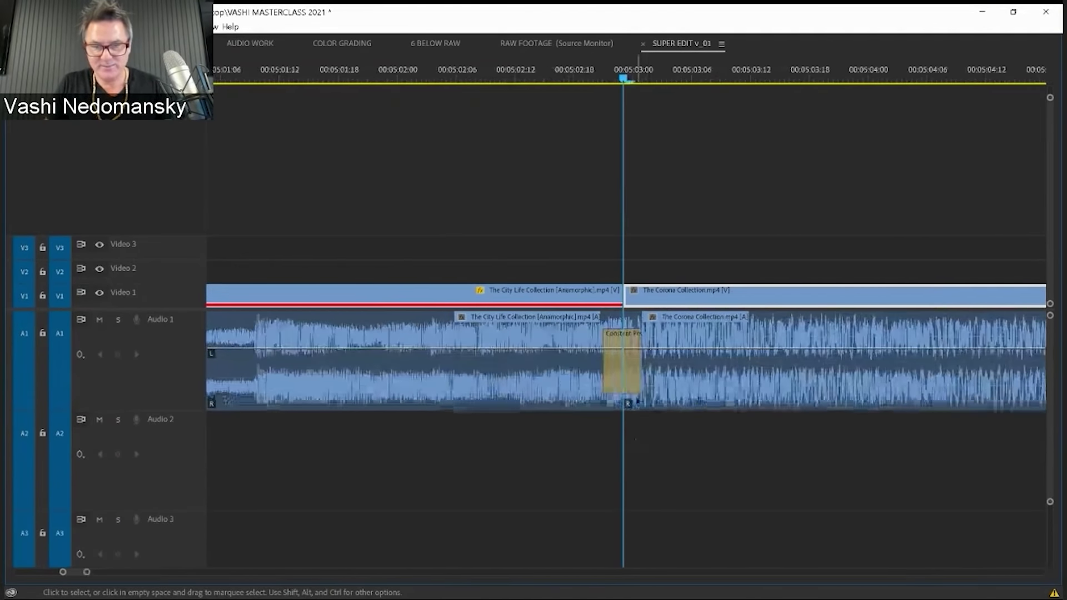
# - Show the sequence's entire opening group of clips and move the playhead back to the start of the early orange-labelled clip
pyautogui.press('-')
pyautogui.press('-')
pyautogui.press('-')
pyautogui.press('-')
pyautogui.press('-')
pyautogui.press('-')
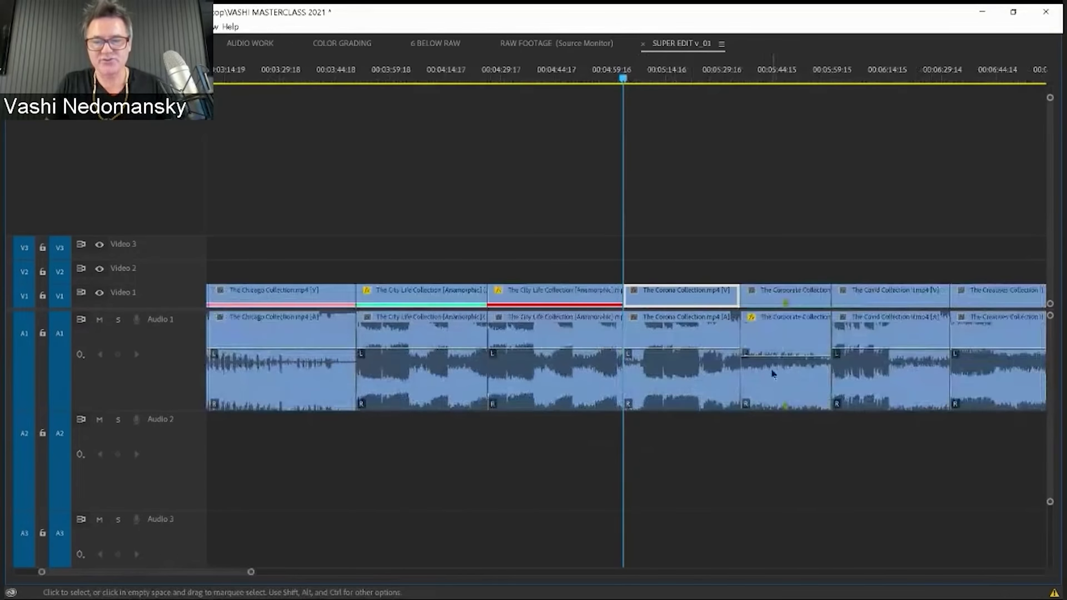
pyautogui.press('-')
pyautogui.press('-')
pyautogui.press('-')
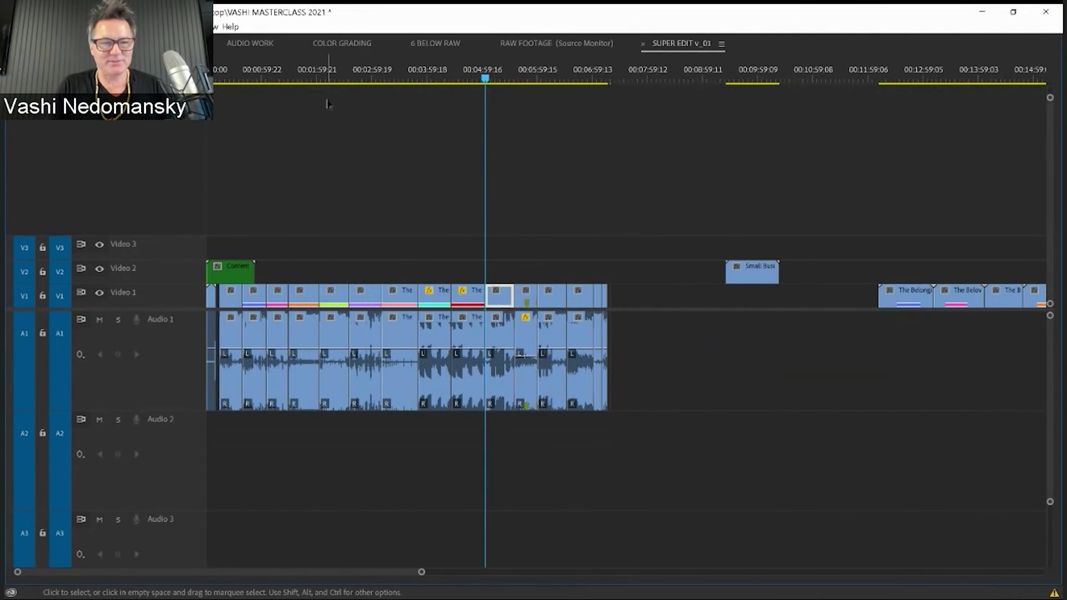
pyautogui.click(288, 75)
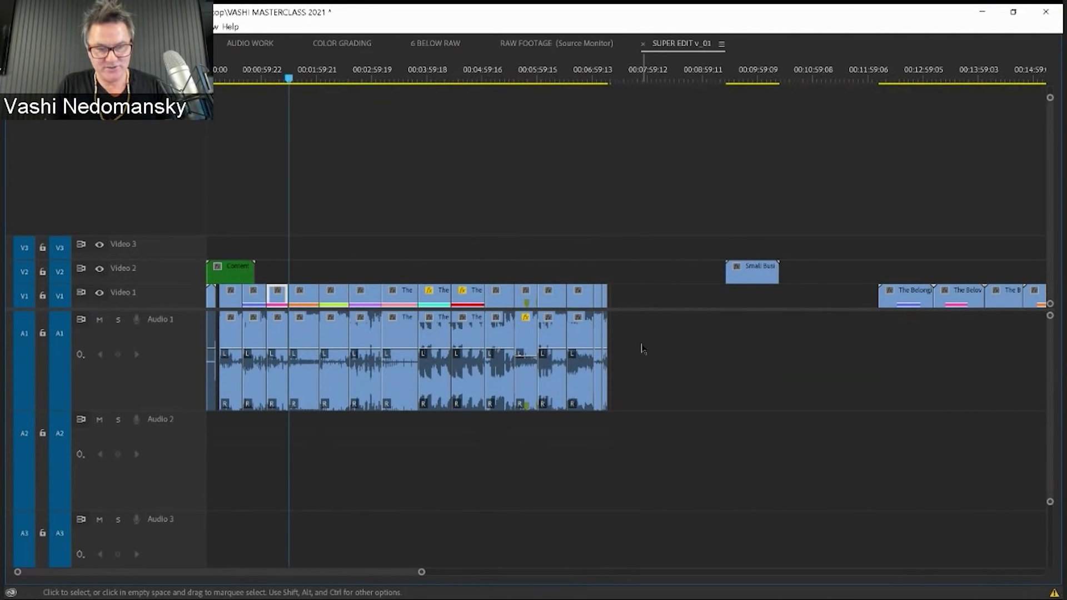
# - Demonstrate linked selection by selecting several clips individually and marquee-selecting most of the group, clearing the selection at the end
pyautogui.moveTo(673, 345); pyautogui.dragTo(220, 372)
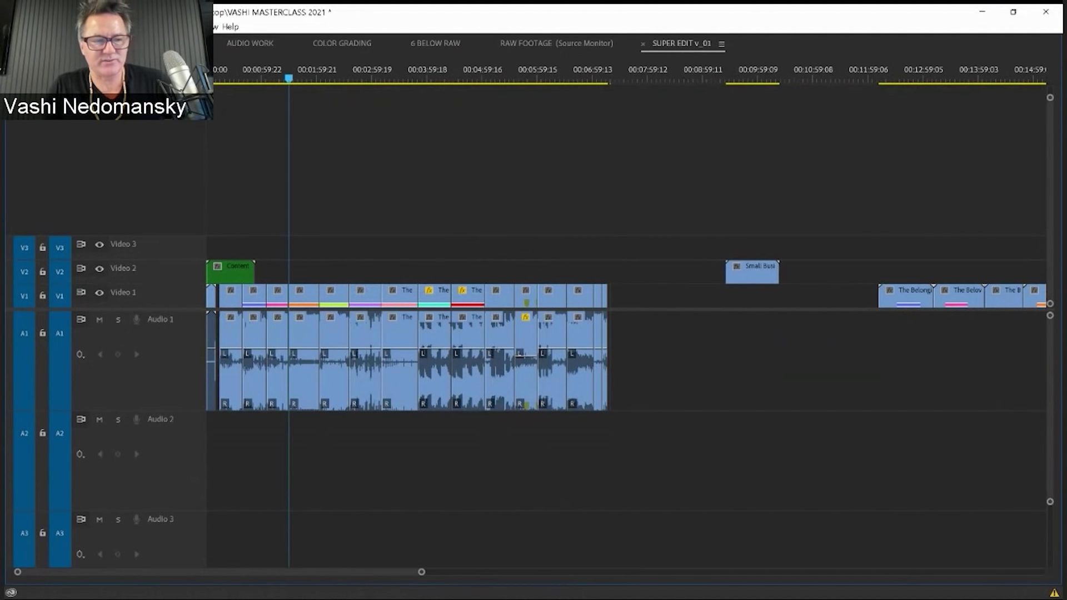
pyautogui.click(400, 301)
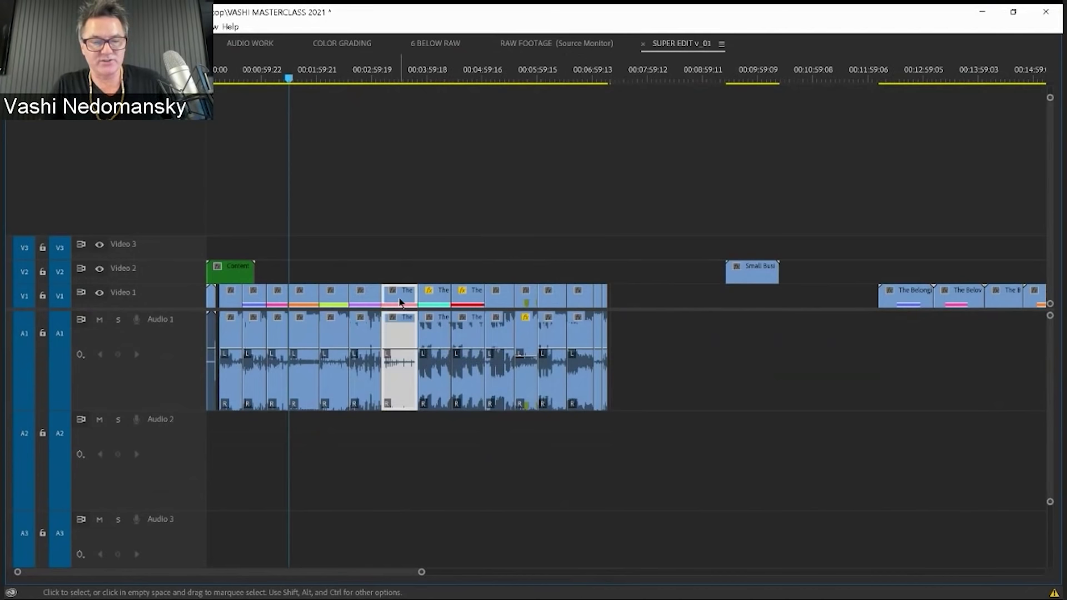
pyautogui.click(432, 294)
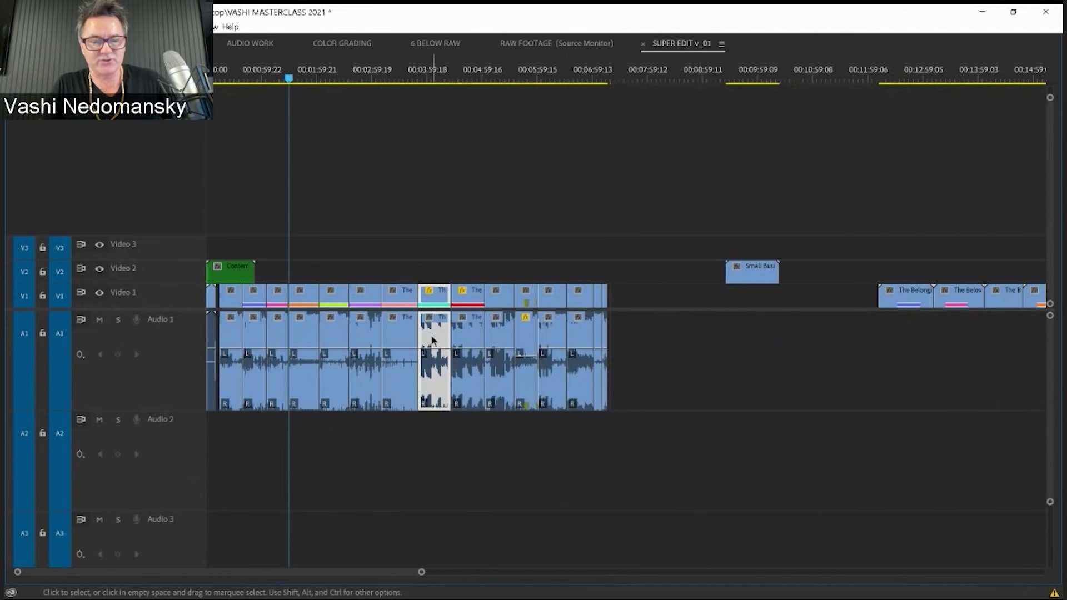
pyautogui.click(469, 290)
pyautogui.moveTo(648, 288); pyautogui.dragTo(281, 346)
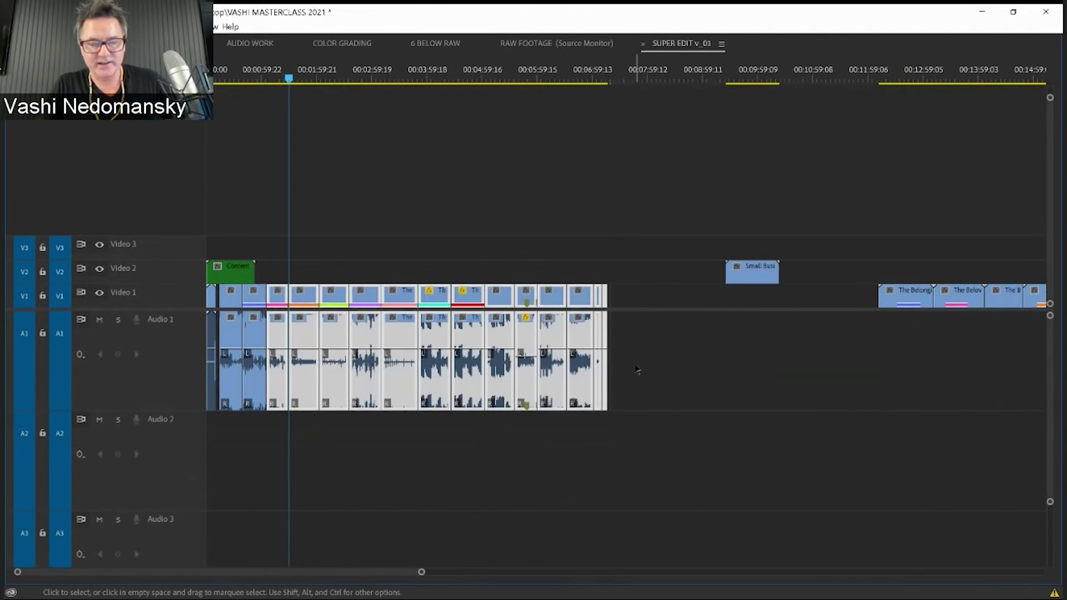
pyautogui.click(678, 396)
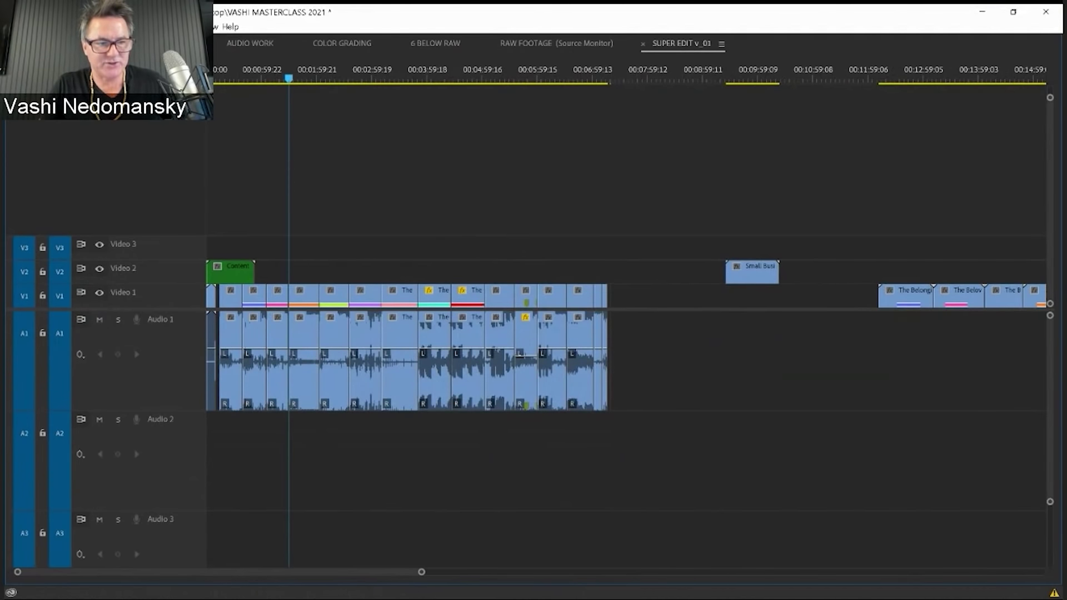
# - Select only the audio of all the opening clips on Audio 1, and inspect the transitions at both ends of The Corona Collection.mp4
pyautogui.moveTo(712, 356); pyautogui.dragTo(210, 366)
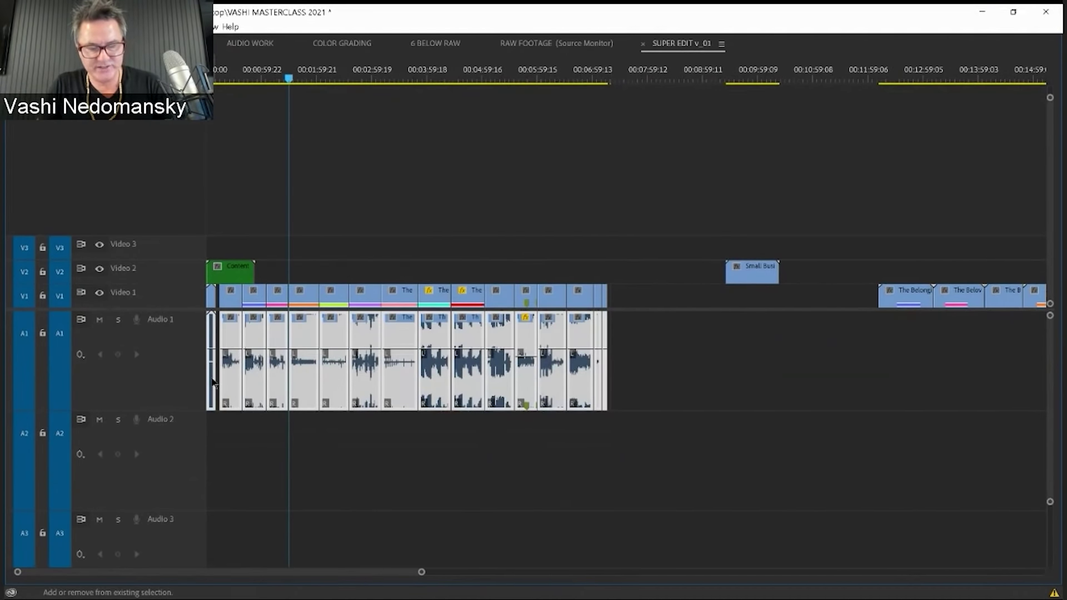
pyautogui.click(499, 81)
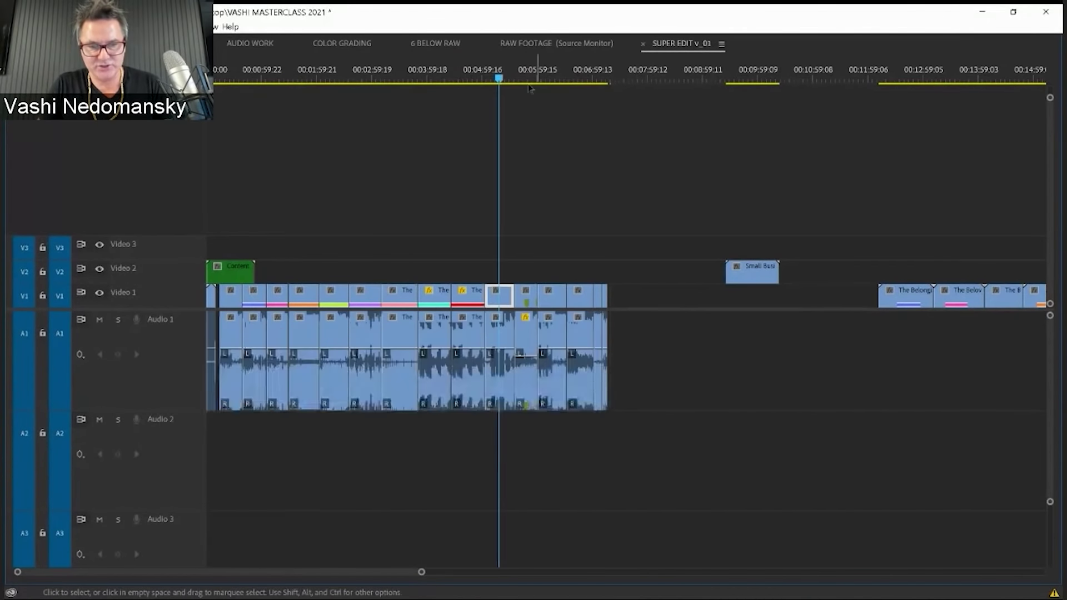
pyautogui.press('=')
pyautogui.press('=')
pyautogui.press('=')
pyautogui.press('=')
pyautogui.press('=')
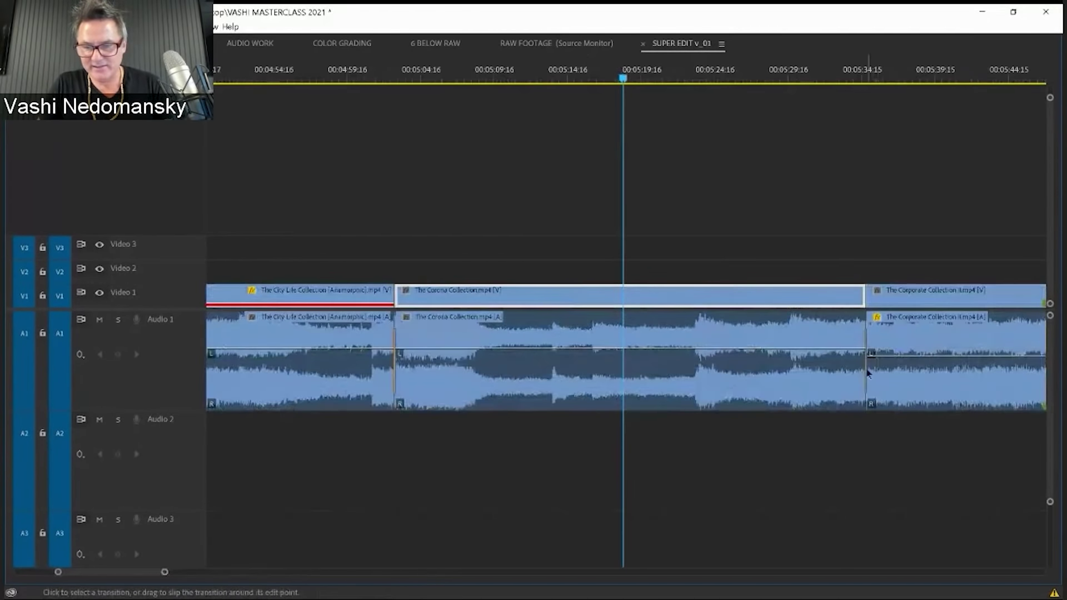
# - Move the playhead to the cut between The Corona Collection.mp4 and The Corporate Collection II.mp4 and inspect its audio transition up close
pyautogui.click(861, 75)
pyautogui.press('=')
pyautogui.press('=')
pyautogui.press('=')
pyautogui.press('=')
pyautogui.press('=')
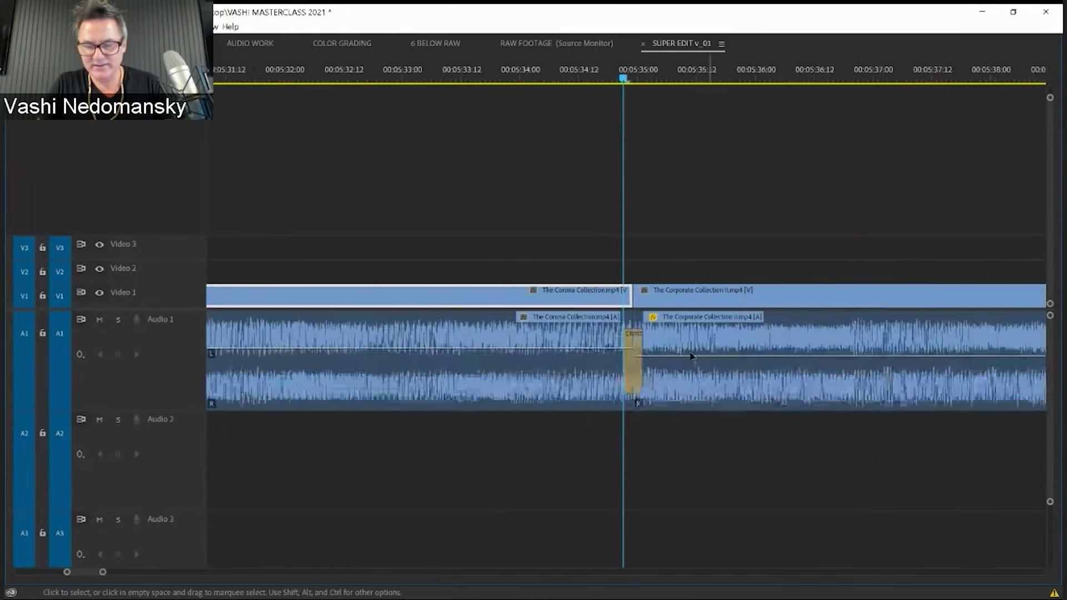
# - Show the sequence's wider range of clips, collapse all tracks to minimum height, and restore the maximized timeline to the normal panel layout
pyautogui.press('-')
pyautogui.press('-')
pyautogui.press('-')
pyautogui.press('-')
pyautogui.press('-')
pyautogui.press('-')
pyautogui.press('-')
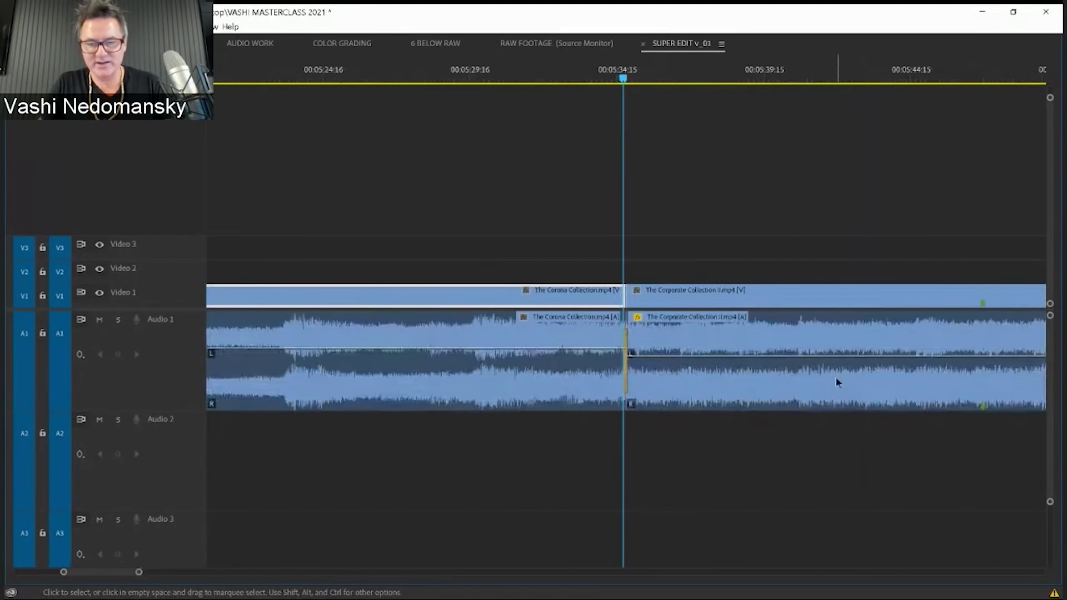
pyautogui.press('-')
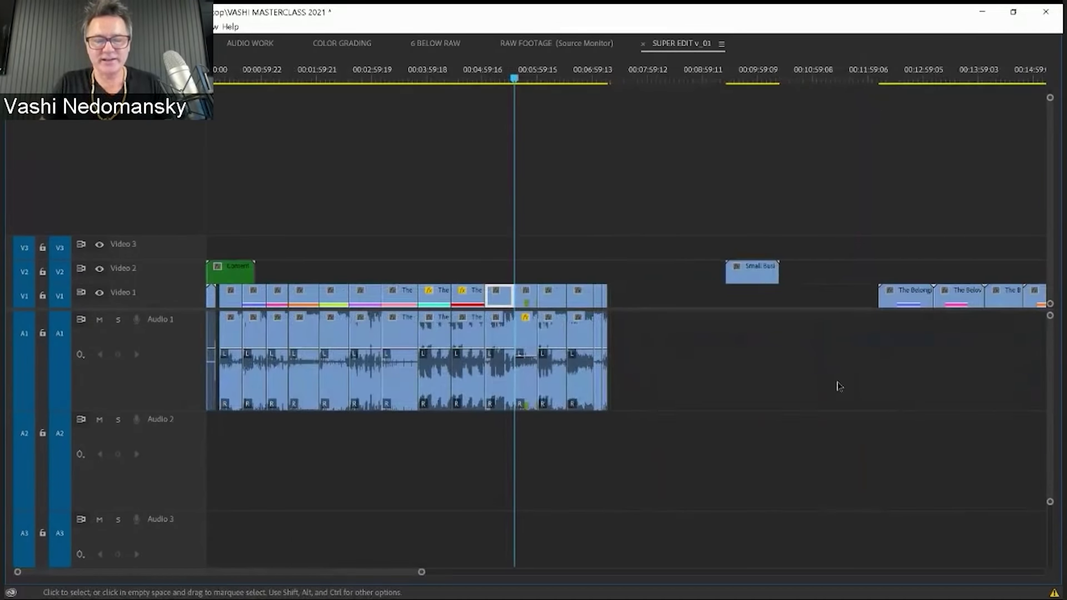
pyautogui.press('-')
pyautogui.hotkey('shift', '-')
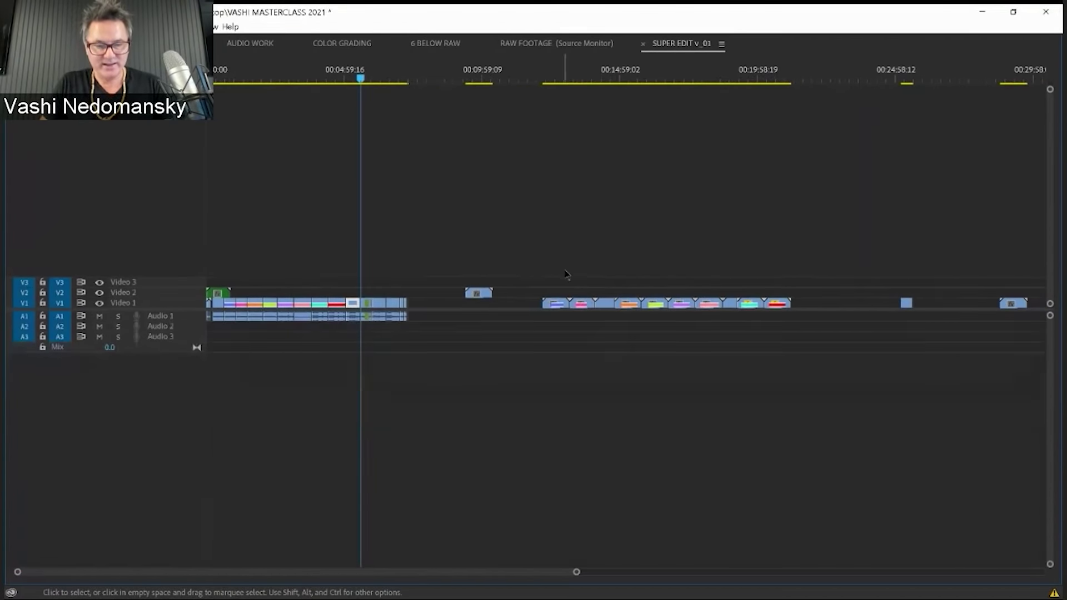
pyautogui.press('`')
# - Save the project and show the effect controls of the selected The Corona Collection.mp4 clip
pyautogui.hotkey('ctrl', 's')
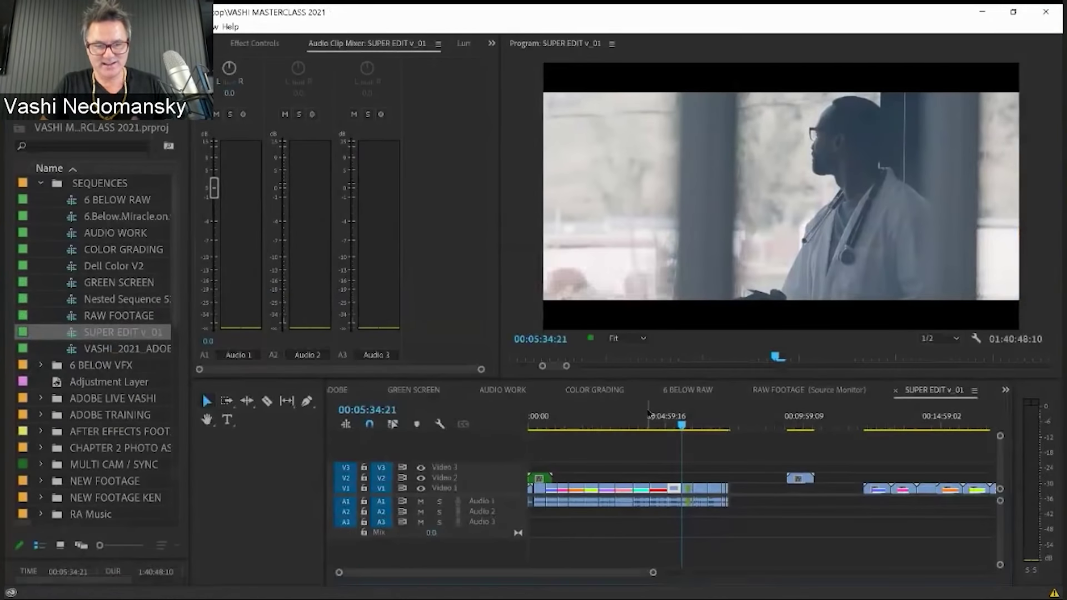
pyautogui.click(255, 43)
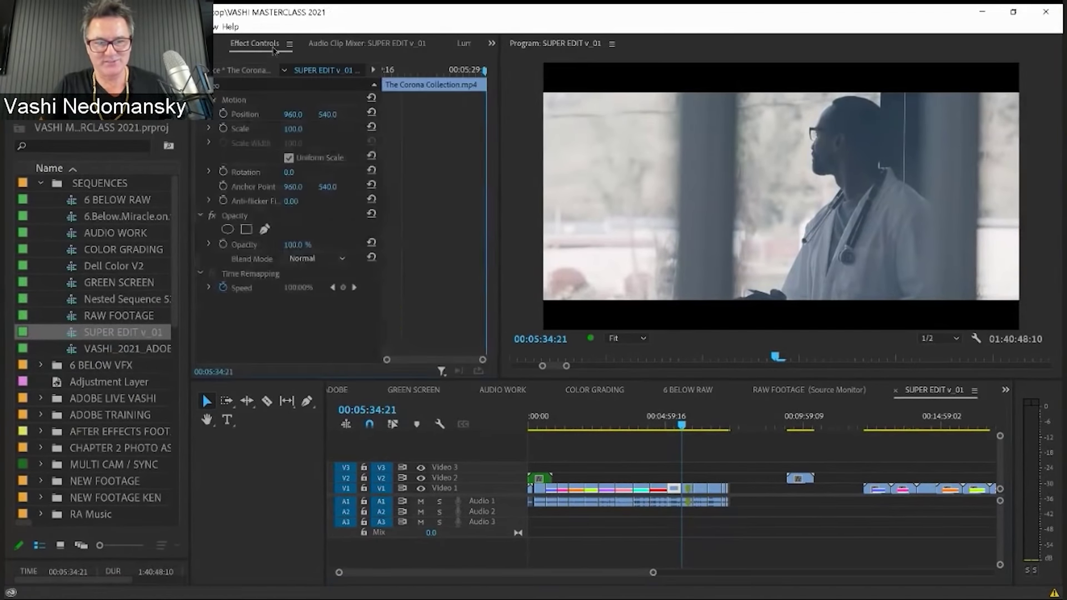